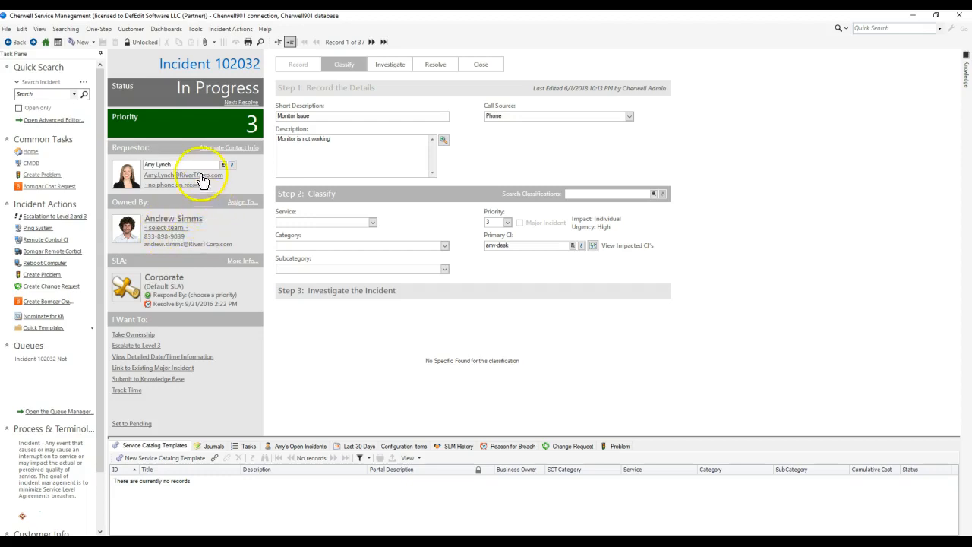
# Step: Assign the Monitor Issue incident to the 2nd Level Support team
pyautogui.click(167, 228)
pyautogui.click(542, 281)
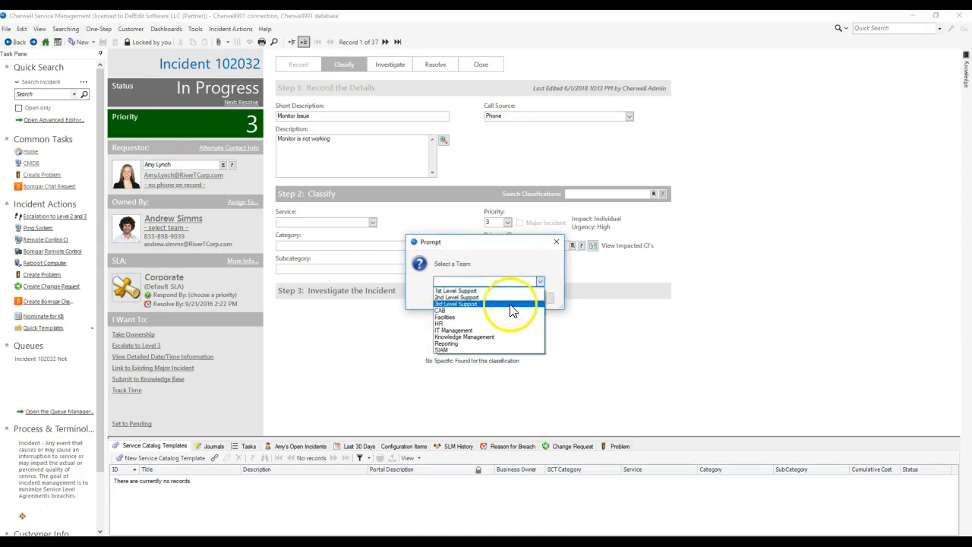
pyautogui.click(511, 298)
pyautogui.click(494, 298)
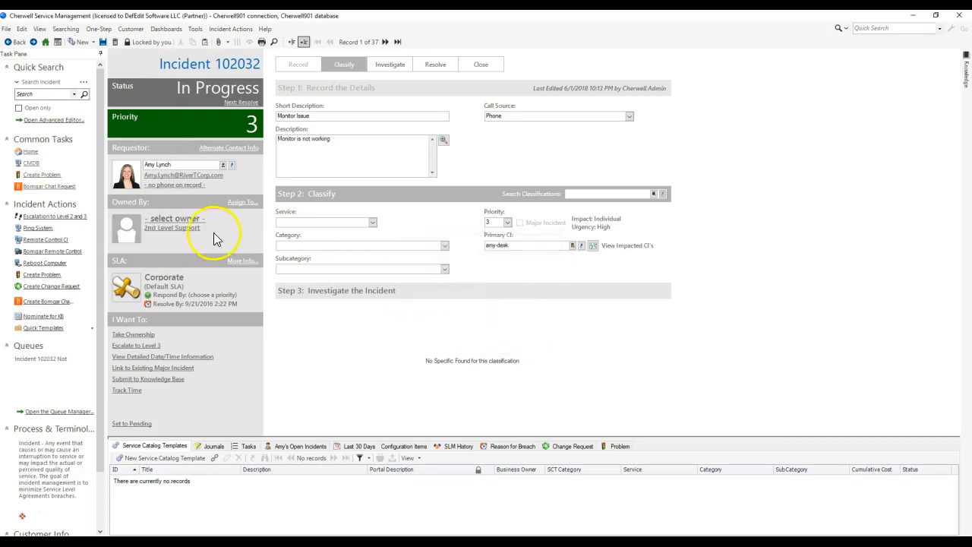
# Step: Set the incident's owner to the first user listed for the team and save the record
pyautogui.click(182, 218)
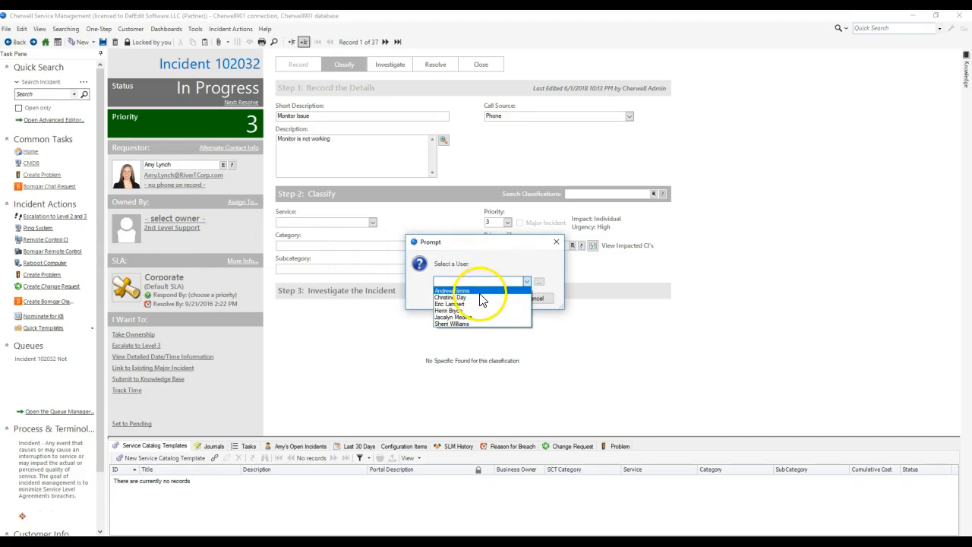
pyautogui.click(480, 292)
pyautogui.click(482, 299)
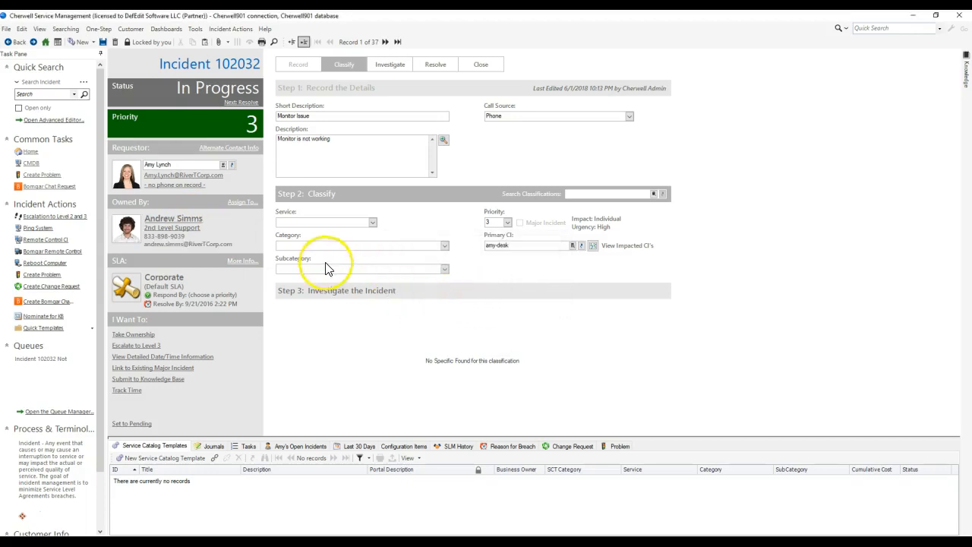
pyautogui.click(102, 42)
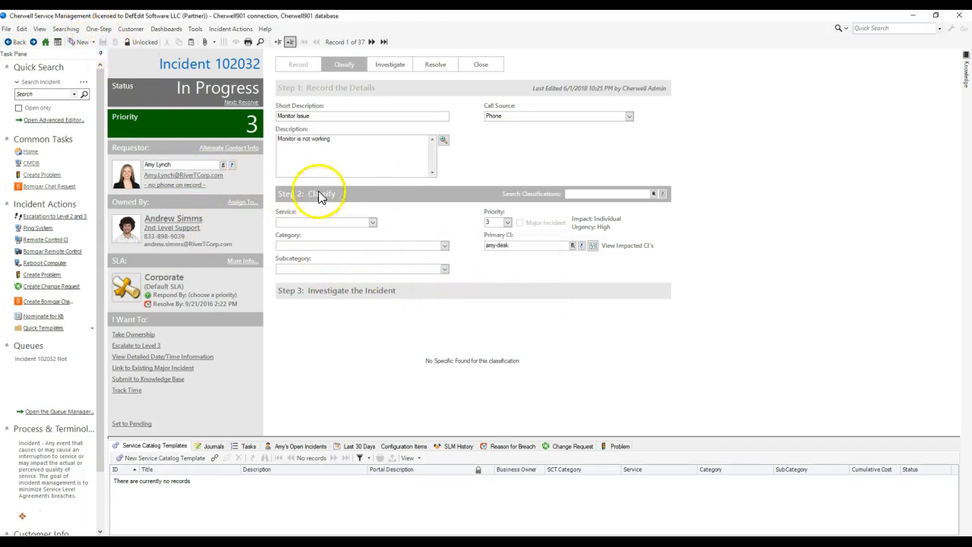
# Step: Classify the incident with service Employee Support, category Add/Change and subcategory Employee Separation
pyautogui.click(373, 222)
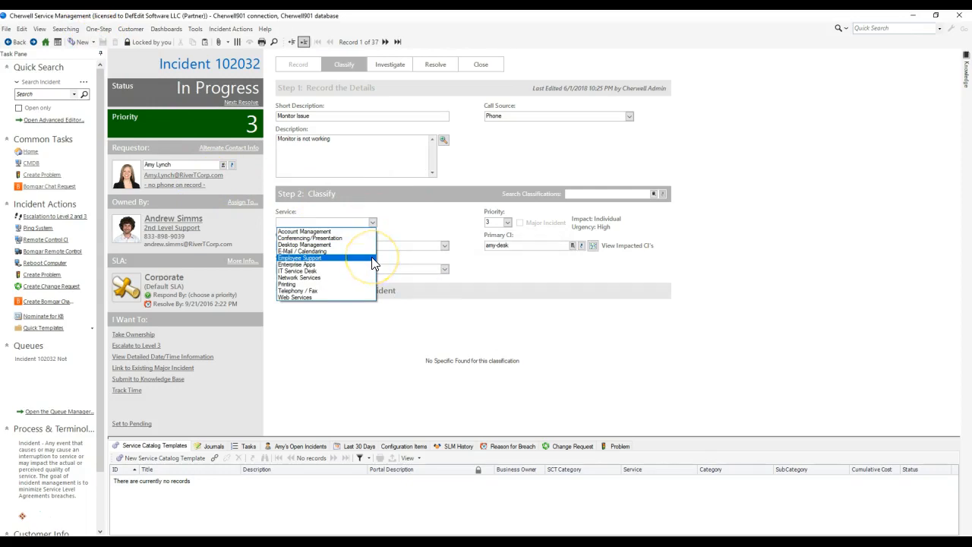
pyautogui.click(372, 259)
pyautogui.click(447, 247)
pyautogui.click(422, 256)
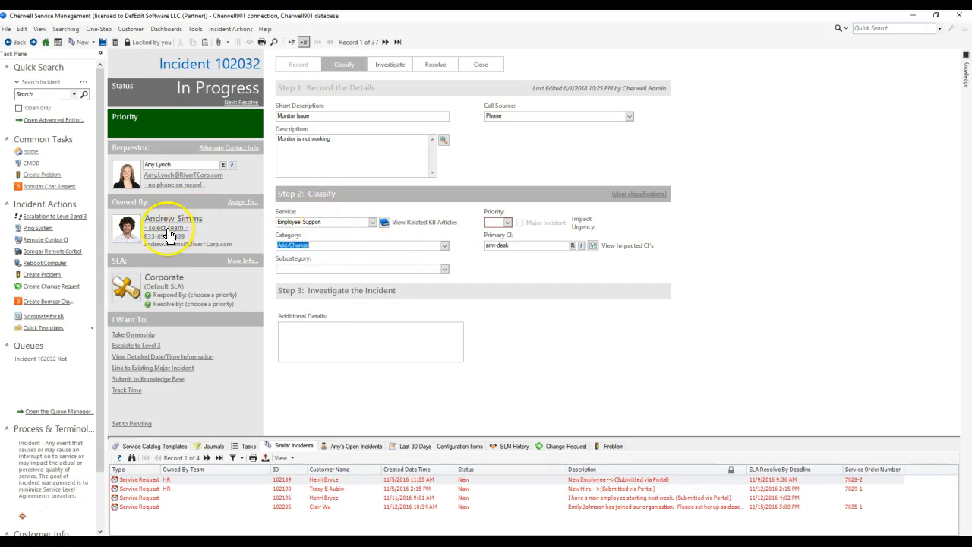
pyautogui.click(444, 269)
pyautogui.click(414, 286)
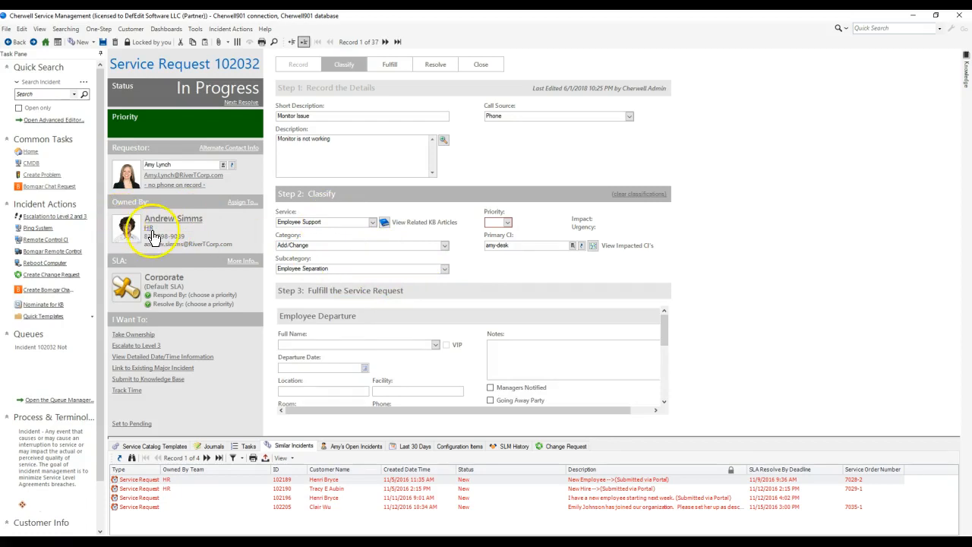
# Step: Change the subcategory to New Employee Setup, and finally to BYOD
pyautogui.click(444, 269)
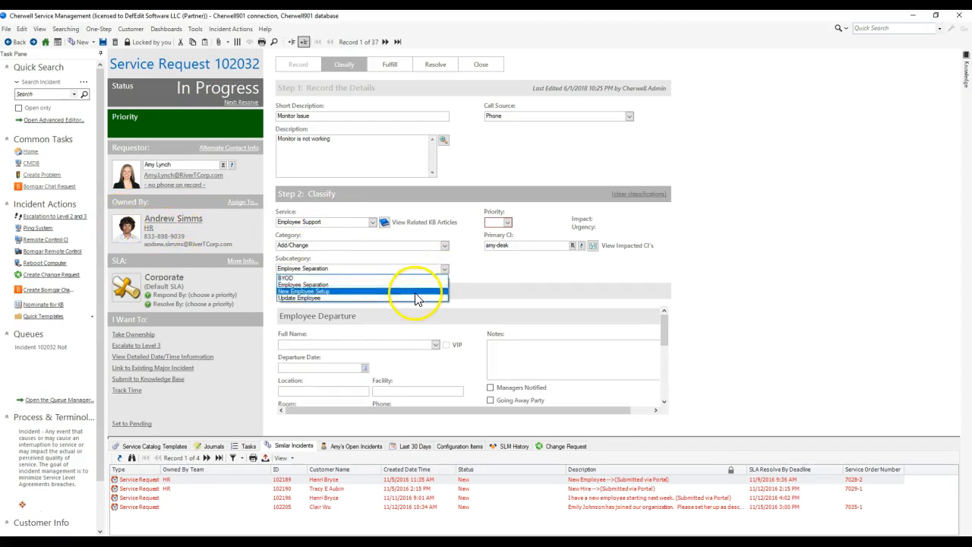
pyautogui.click(414, 293)
pyautogui.click(445, 269)
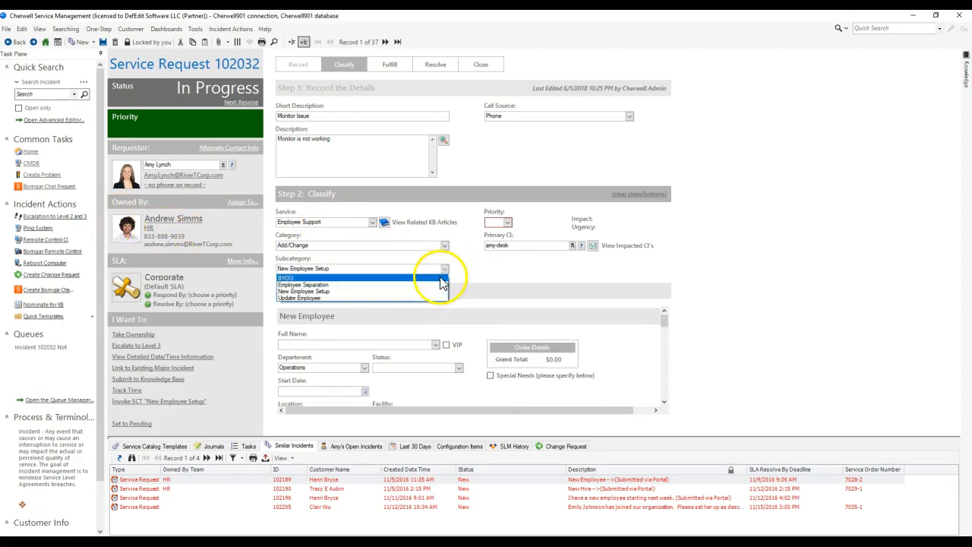
pyautogui.click(440, 278)
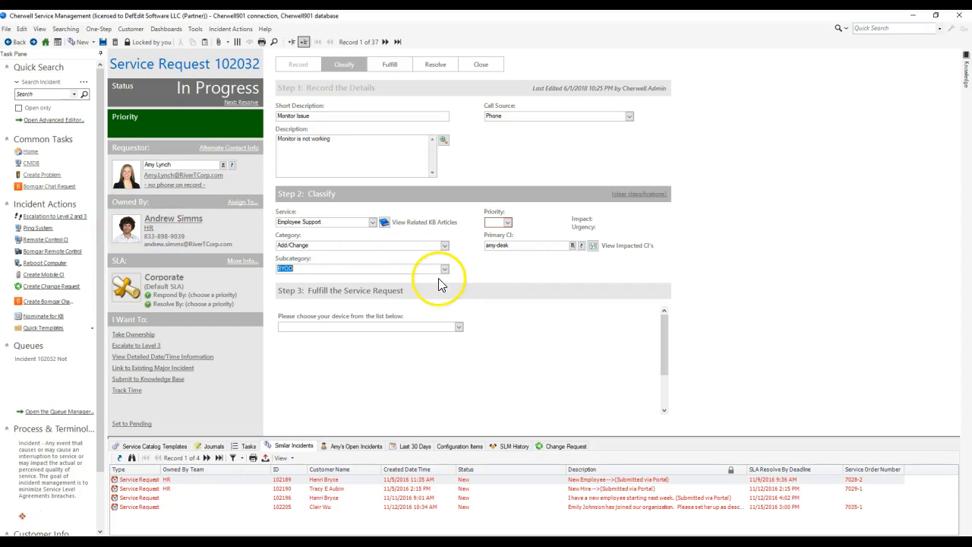
# Step: Open the BYOD subcategory's lookup record, examine its default team setting, and close it
pyautogui.rightClick(339, 269)
pyautogui.click(391, 334)
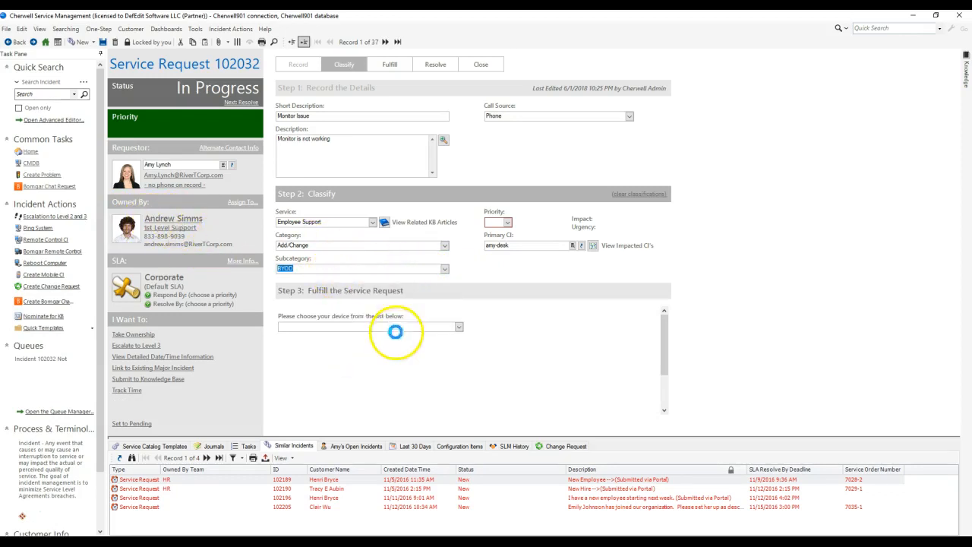
pyautogui.click(463, 176)
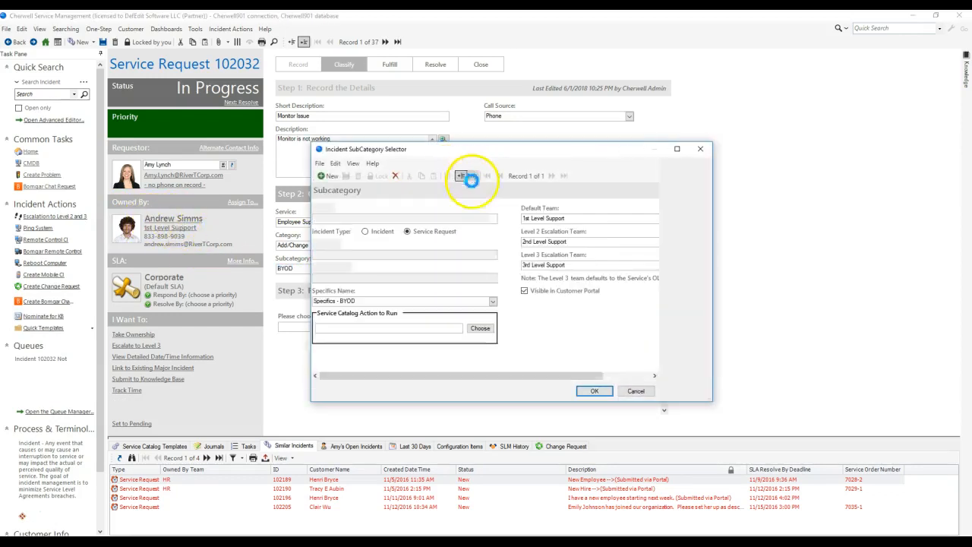
pyautogui.click(575, 218)
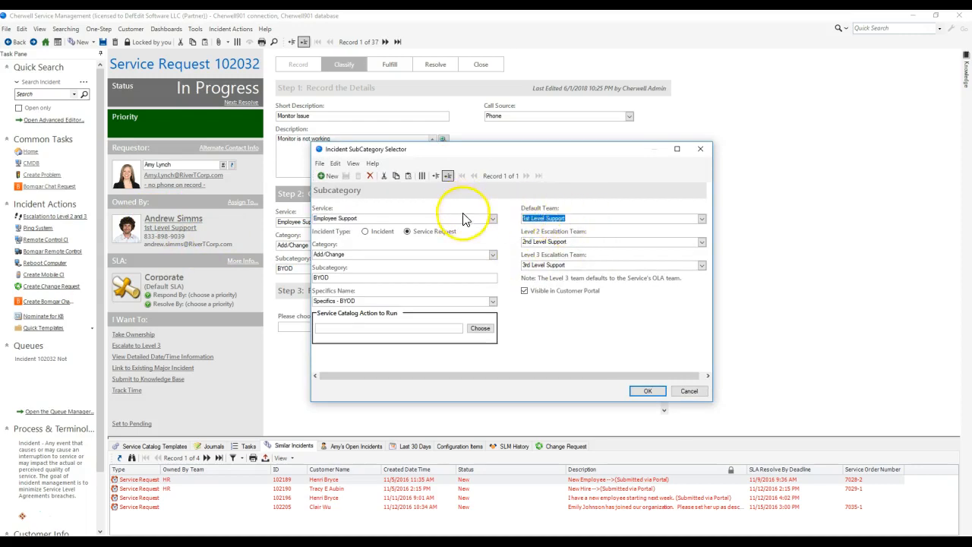
pyautogui.click(700, 150)
# Step: Switch to Cherwell Service Management Administrator and open the Incident business object from the major objects
pyautogui.click(315, 268)
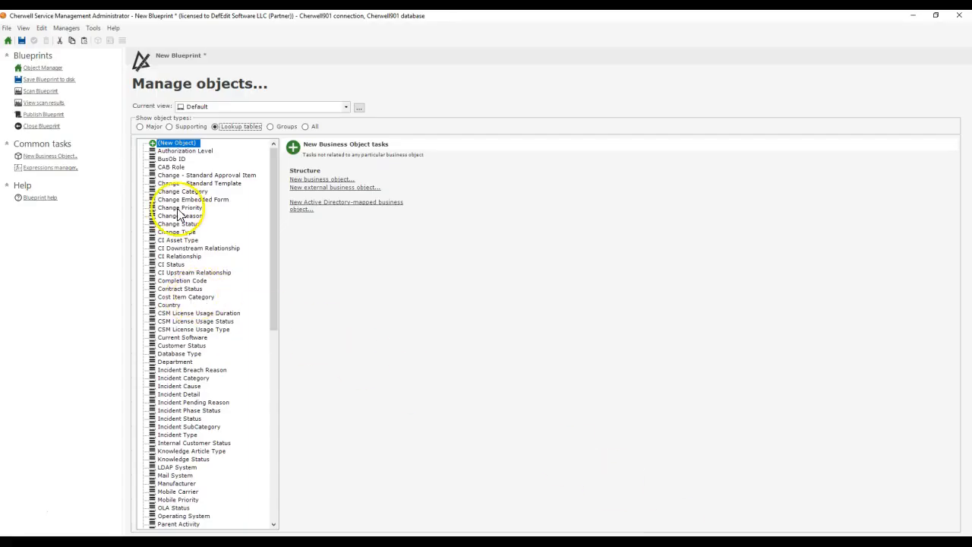
pyautogui.click(140, 126)
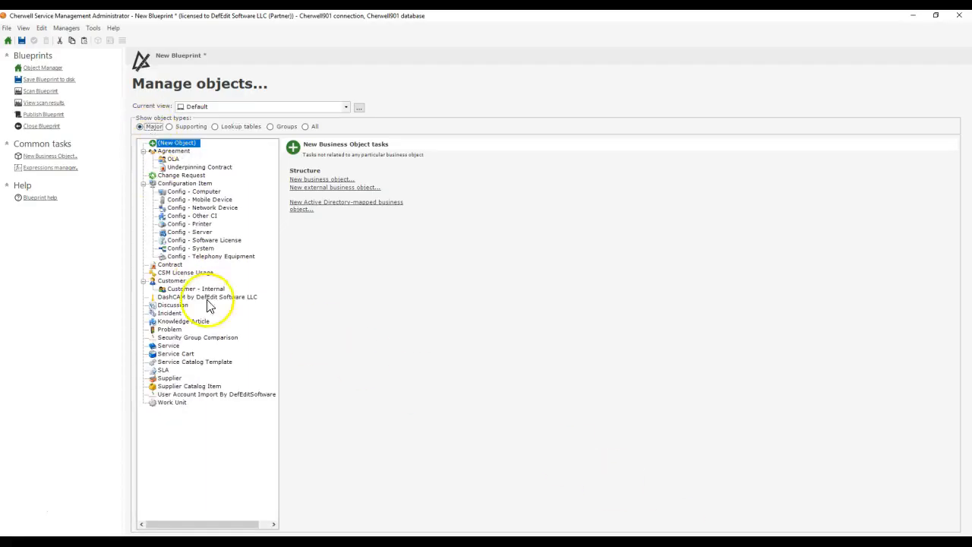
pyautogui.doubleClick(171, 313)
# Step: Sort the Incident fields by name and examine the Subcategory field's validation settings, including the table validation options
pyautogui.scroll(-5, 183, 317)
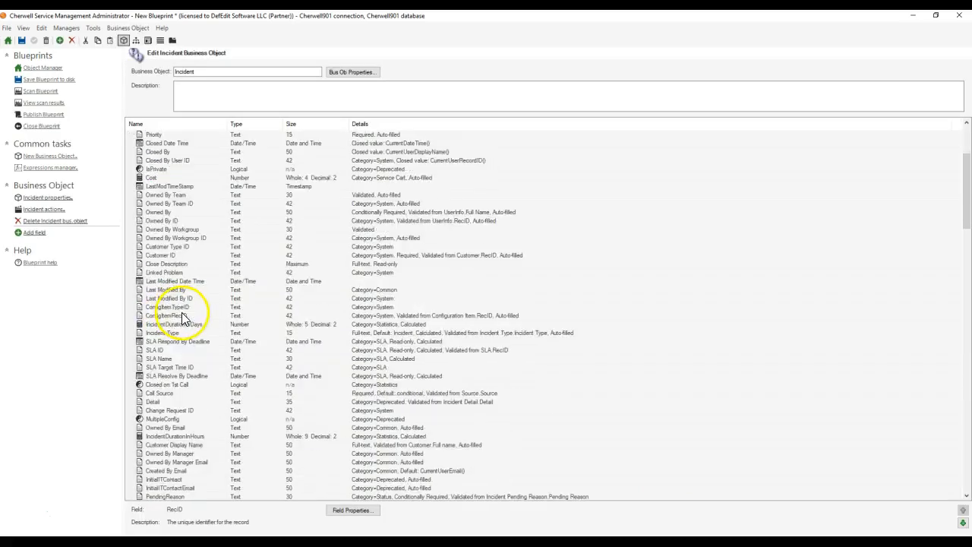
pyautogui.scroll(-15, 182, 317)
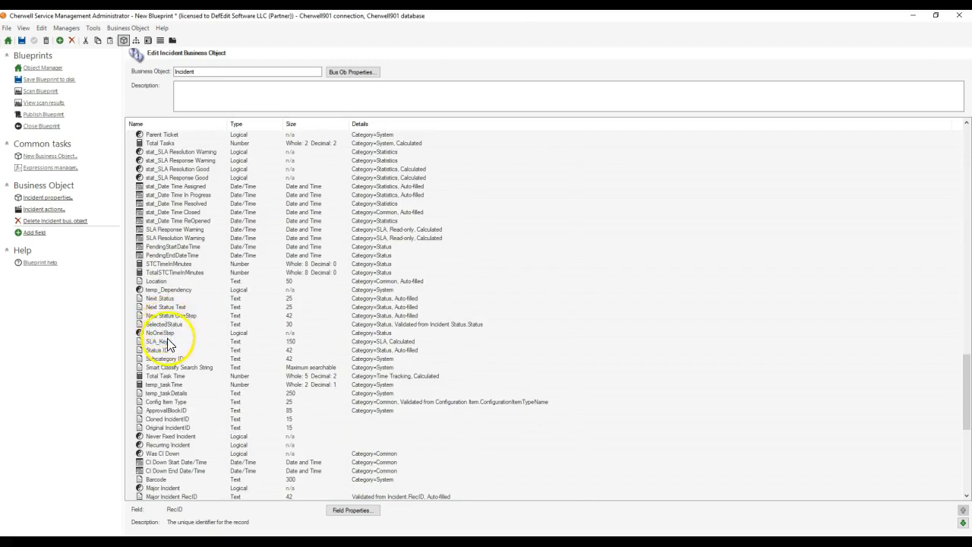
pyautogui.scroll(-3, 171, 310)
pyautogui.click(173, 123)
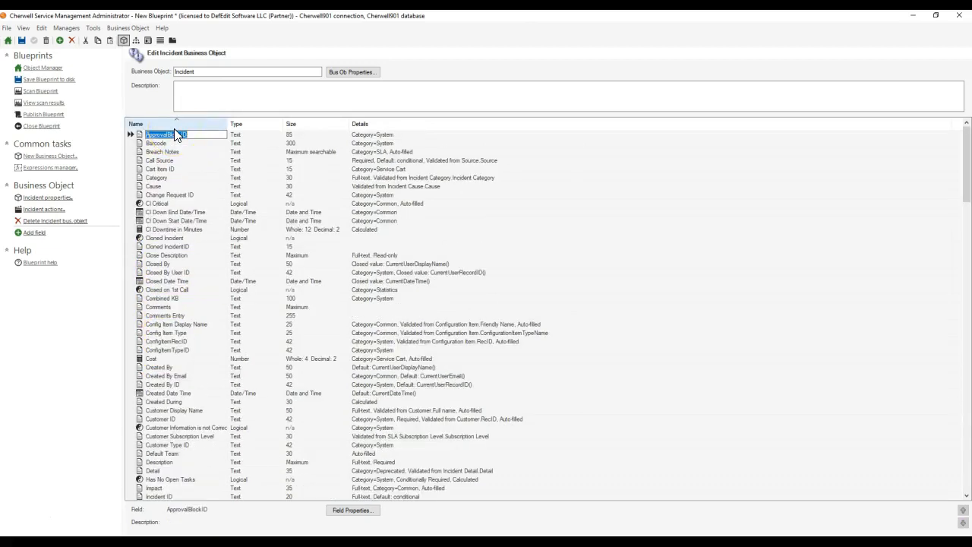
pyautogui.scroll(-20, 195, 353)
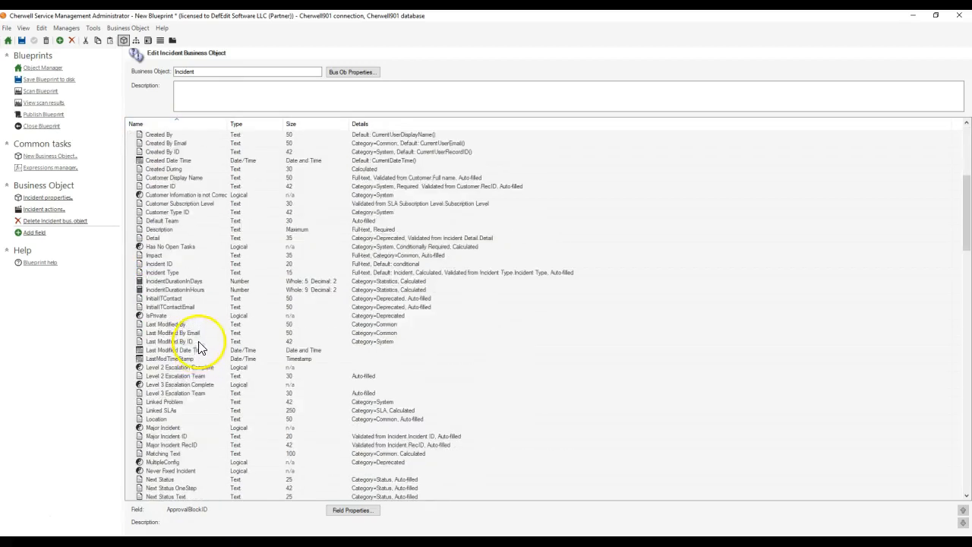
pyautogui.scroll(-20, 194, 334)
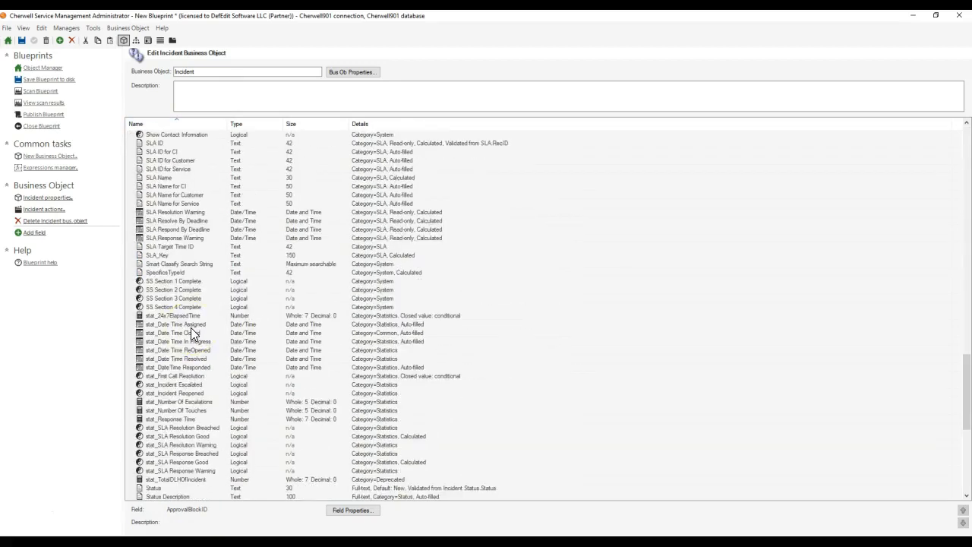
pyautogui.scroll(-2, 191, 333)
pyautogui.click(136, 229)
pyautogui.doubleClick(137, 229)
pyautogui.click(356, 200)
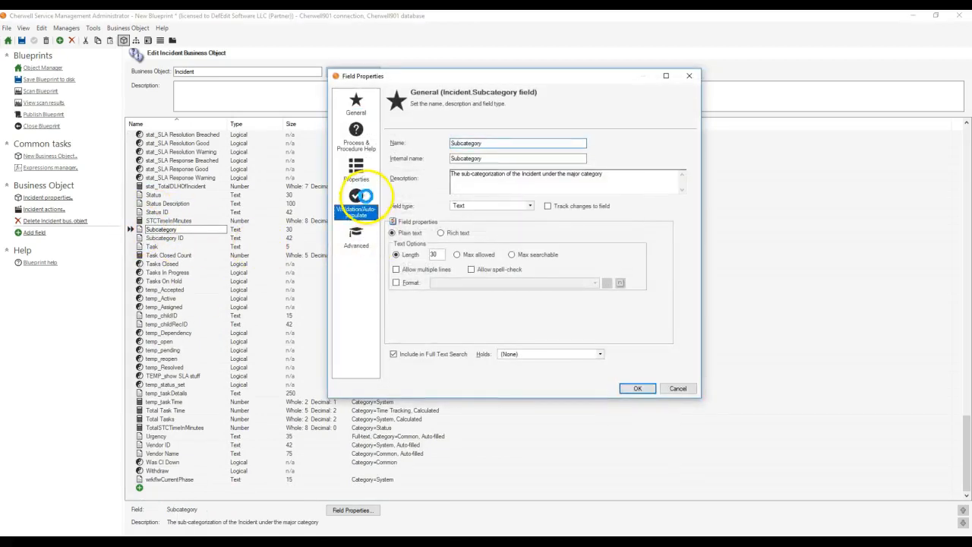
pyautogui.click(391, 163)
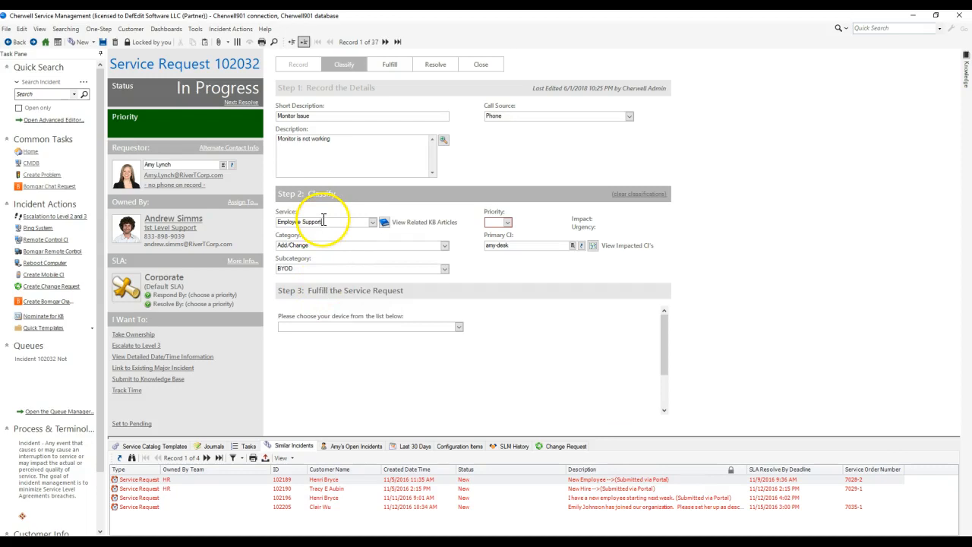
# Step: Switch back to the incident in Cherwell Service Management, clear its Service value, and set the owning team to 1st Level Support
pyautogui.moveTo(323, 221); pyautogui.dragTo(280, 221)
pyautogui.press('Delete')
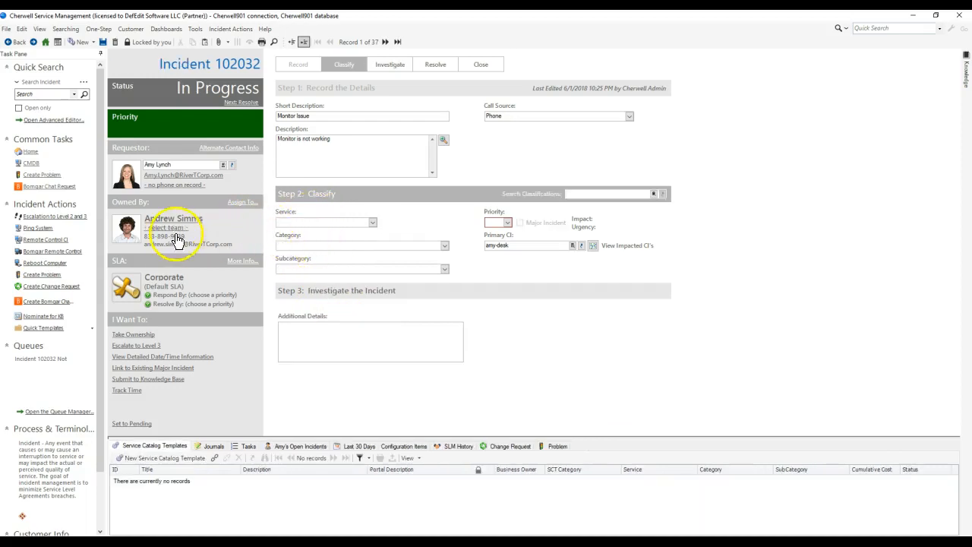
pyautogui.click(173, 227)
pyautogui.click(539, 281)
pyautogui.click(510, 291)
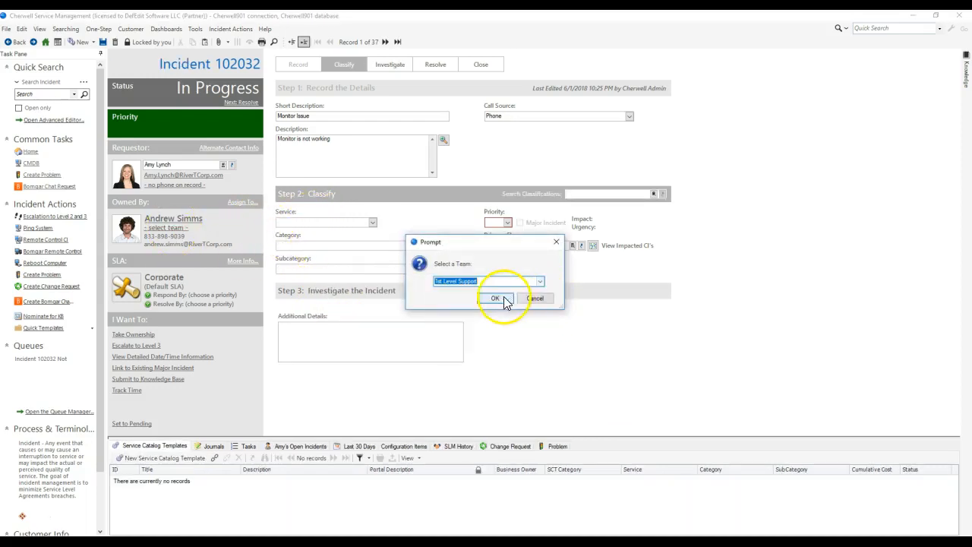
pyautogui.click(505, 300)
# Step: Classify the incident with service Conferencing/Presentation, category Video/Audio Conferencing and subcategory One-Time Conference Setup
pyautogui.click(372, 223)
pyautogui.click(363, 240)
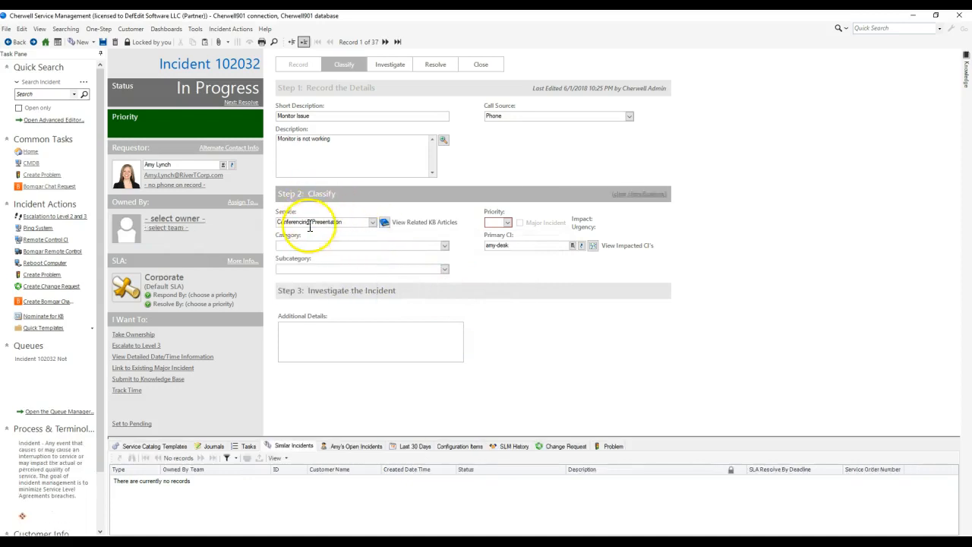
pyautogui.click(319, 268)
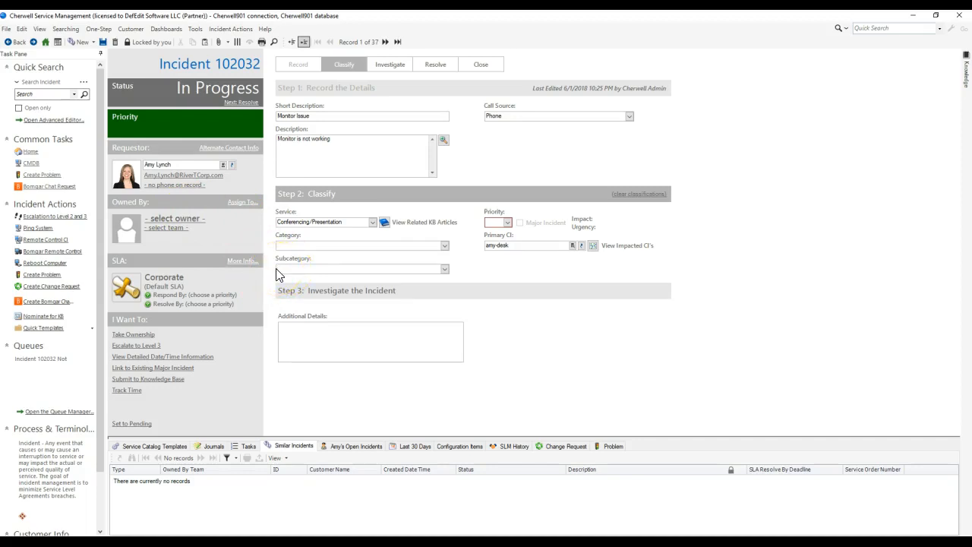
pyautogui.click(444, 246)
pyautogui.click(434, 262)
pyautogui.click(444, 269)
pyautogui.click(446, 270)
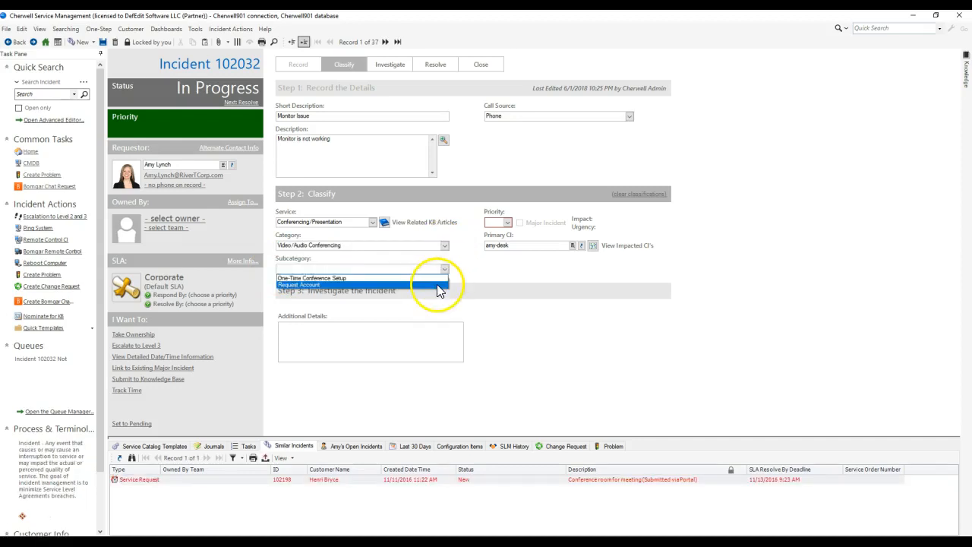
pyautogui.click(436, 278)
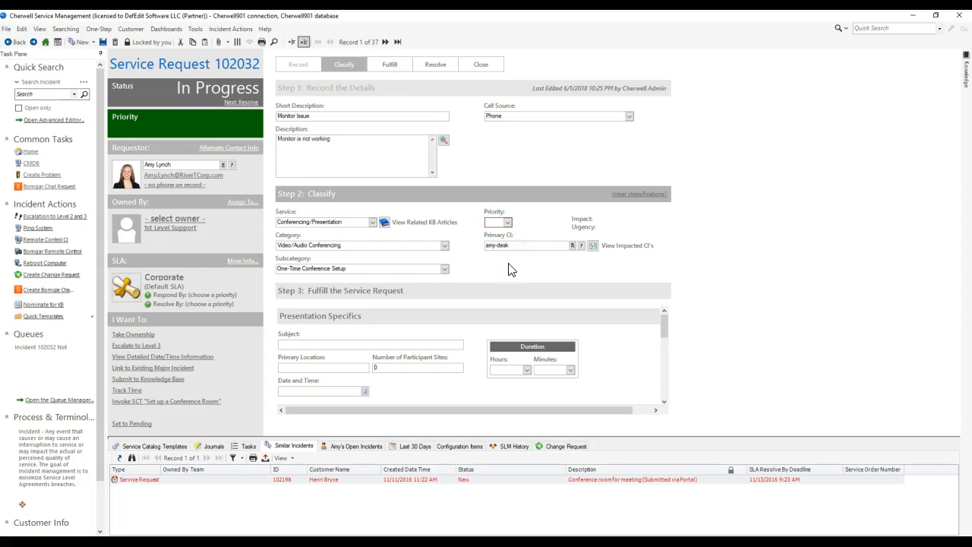
pyautogui.click(346, 244)
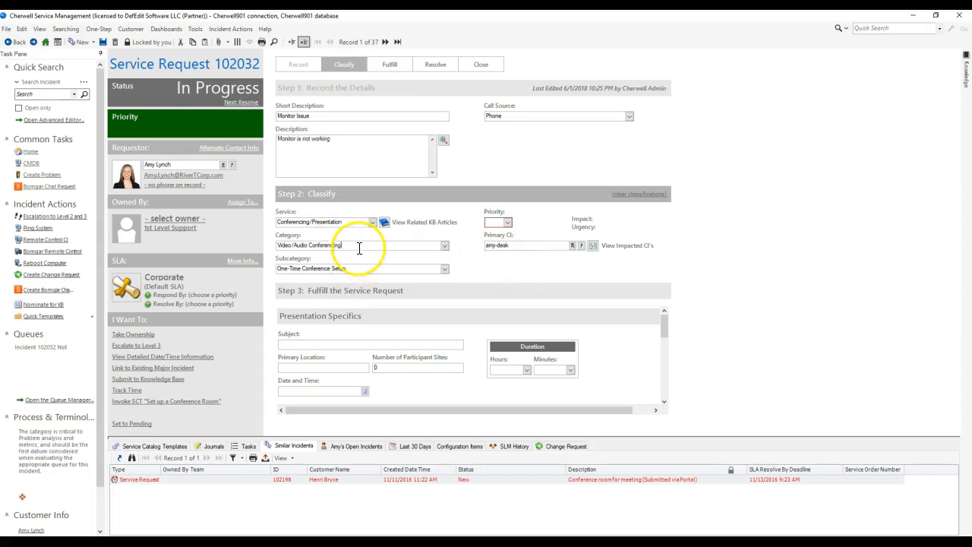
pyautogui.moveTo(356, 268); pyautogui.dragTo(278, 268)
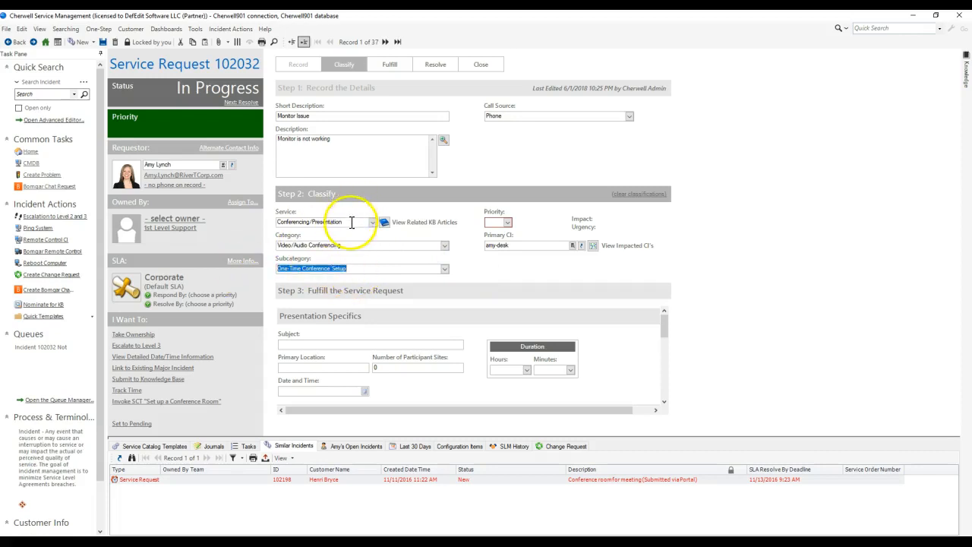
pyautogui.moveTo(352, 222); pyautogui.dragTo(235, 224)
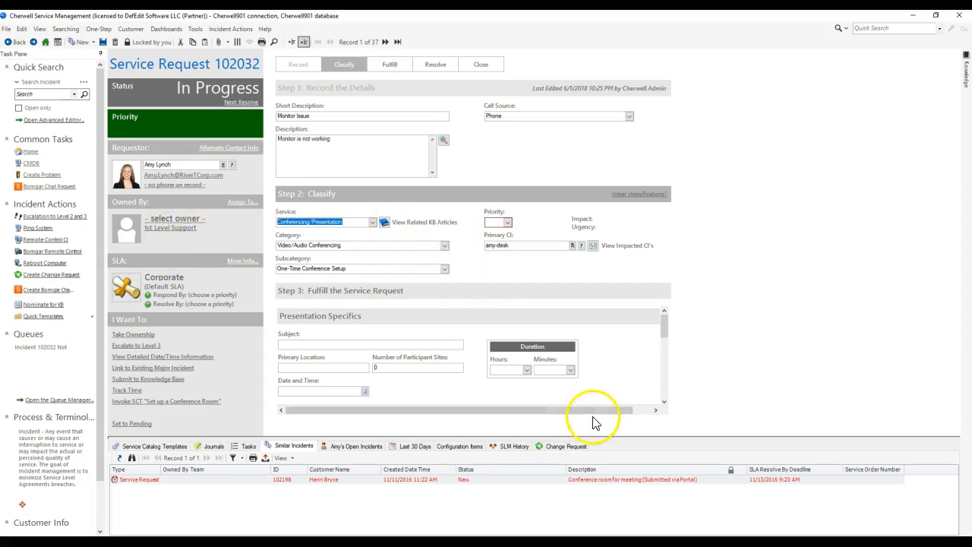
# Step: Switch to SQL Server Management Studio and examine the query results for incidents whose owner is not in the owning team
pyautogui.moveTo(685, 541)
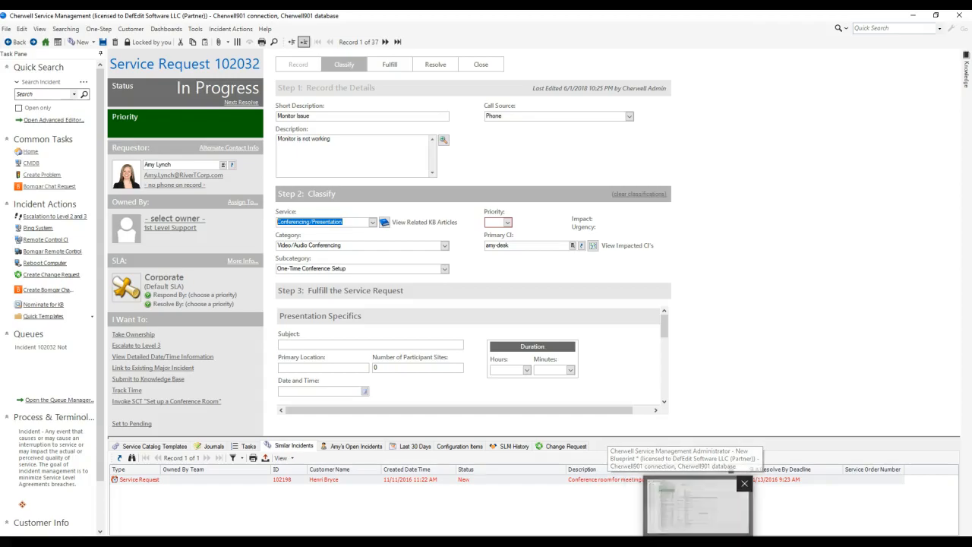
pyautogui.click(691, 505)
pyautogui.click(203, 328)
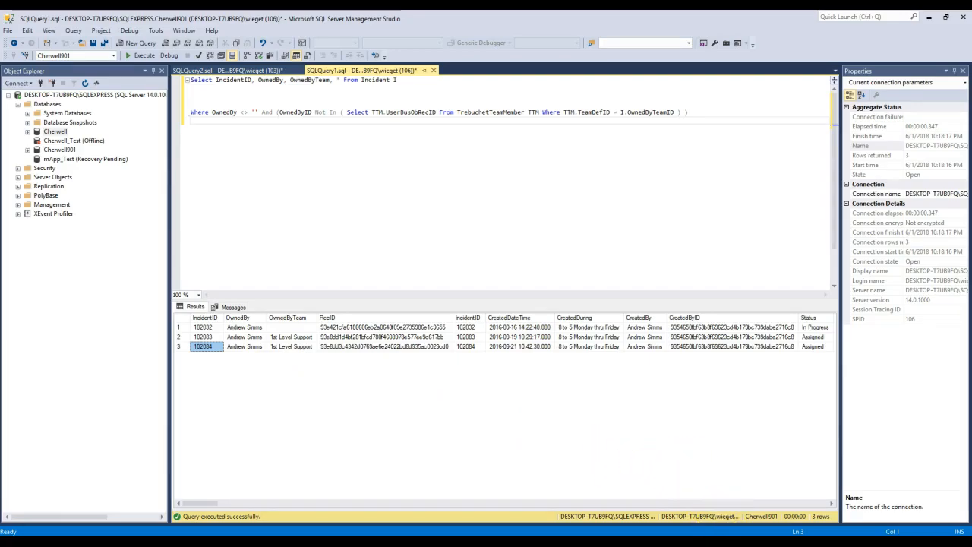
# Step: Switch to Cherwell Service Management and start a quick Incident search with a comparison on the system field Owned By ID
pyautogui.click(727, 541)
pyautogui.click(66, 29)
pyautogui.click(79, 67)
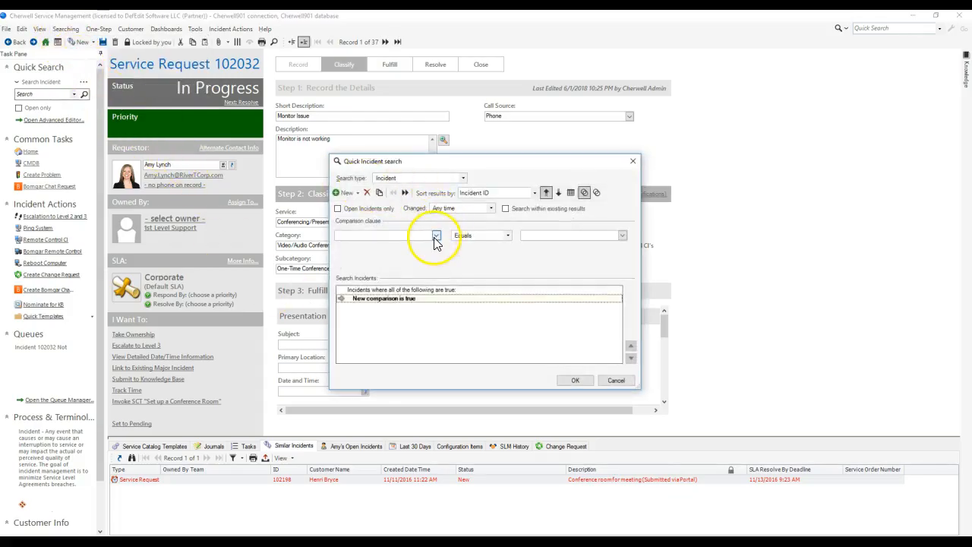
pyautogui.click(437, 235)
pyautogui.doubleClick(372, 246)
pyautogui.scroll(-10, 401, 304)
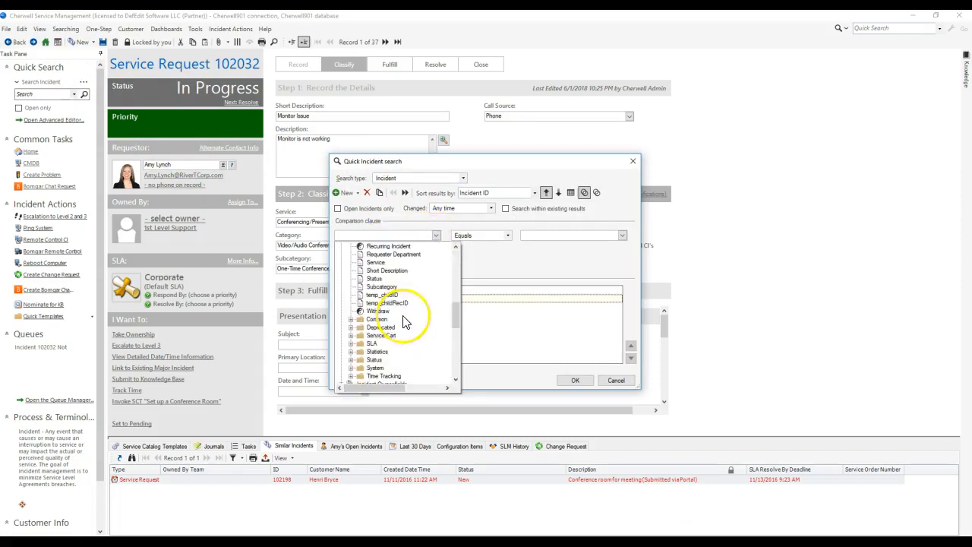
pyautogui.scroll(-5, 376, 273)
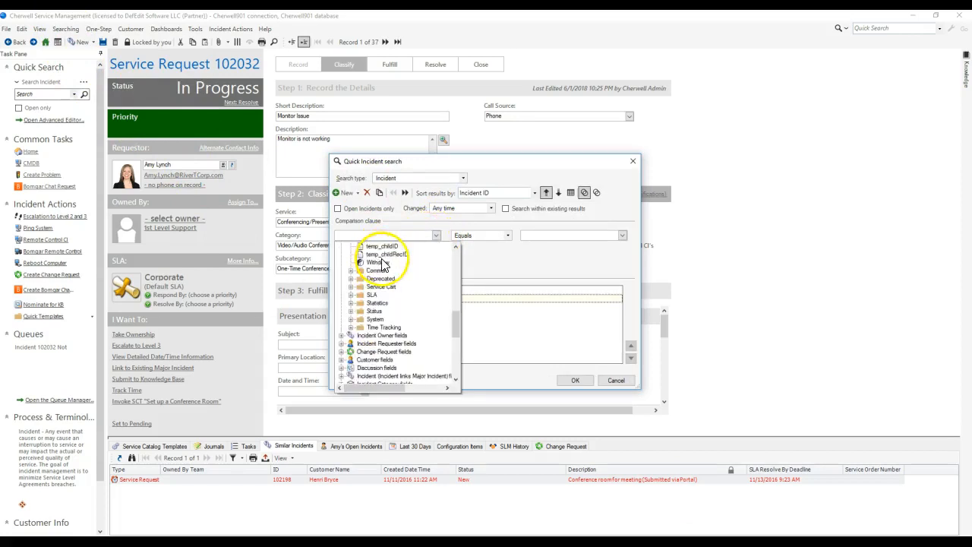
pyautogui.scroll(2, 384, 269)
pyautogui.doubleClick(377, 294)
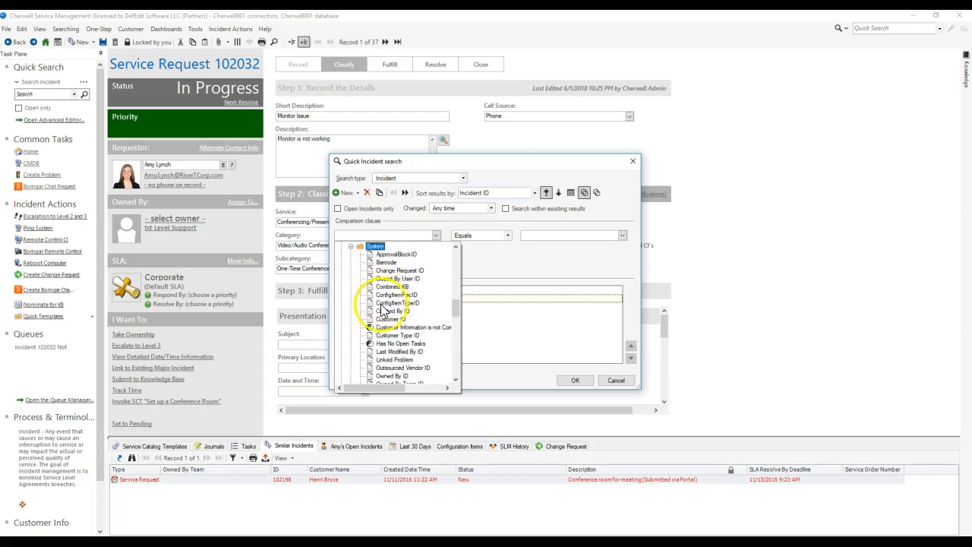
pyautogui.scroll(-2, 398, 315)
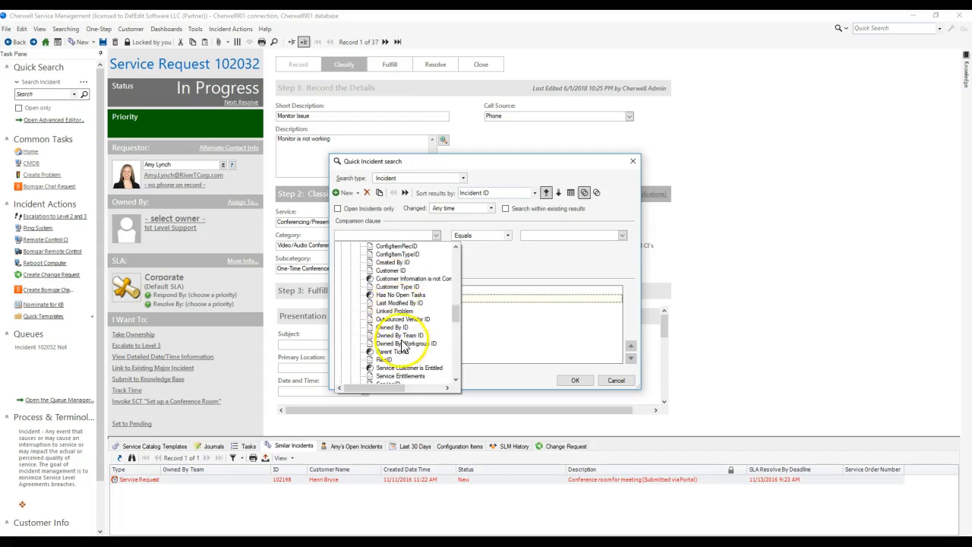
pyautogui.click(397, 326)
# Step: Try the Is member of team operator for the Owned By ID comparison, and discard the search
pyautogui.click(466, 235)
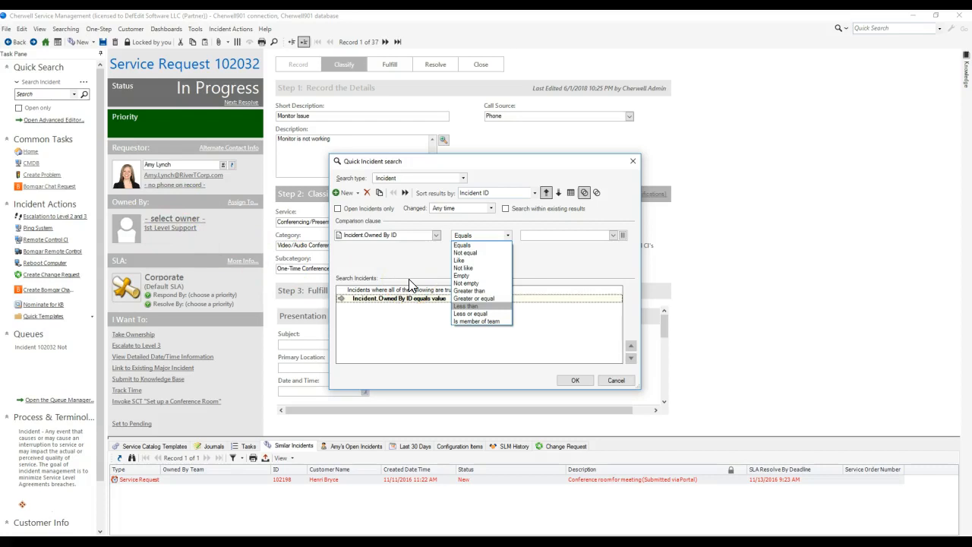
pyautogui.click(479, 321)
pyautogui.click(626, 382)
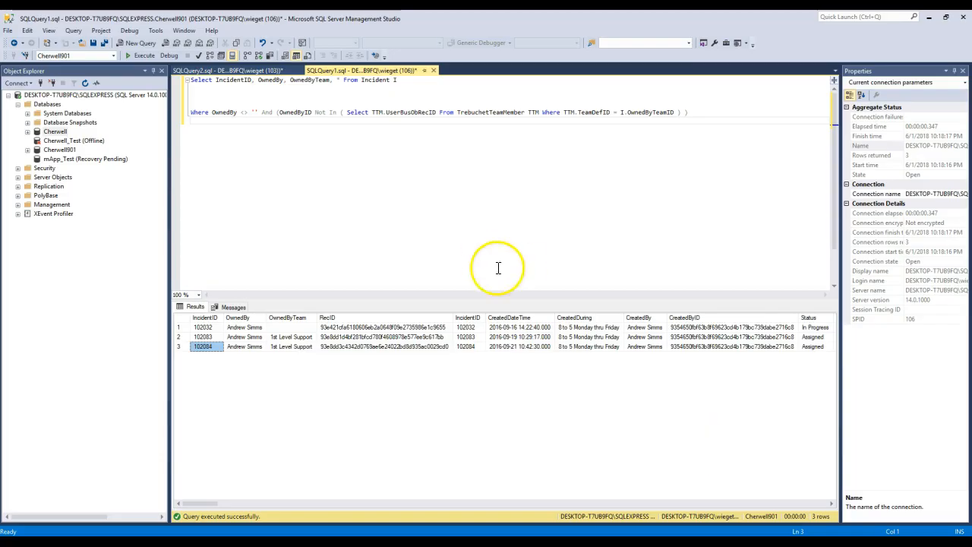
# Step: Switch to SQL Server Management Studio and review the query that checks incident owners against team members
pyautogui.click(507, 169)
pyautogui.moveTo(737, 129); pyautogui.dragTo(661, 155)
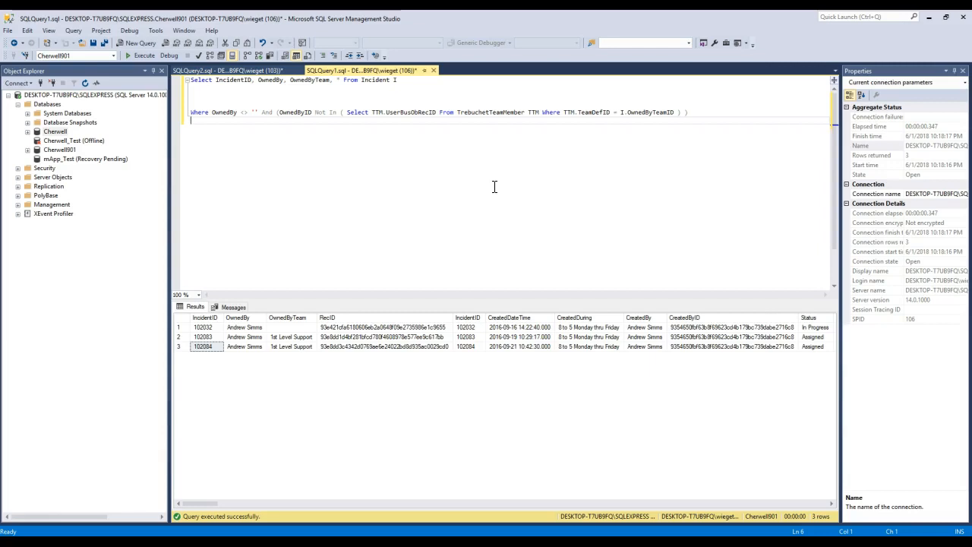
pyautogui.click(523, 202)
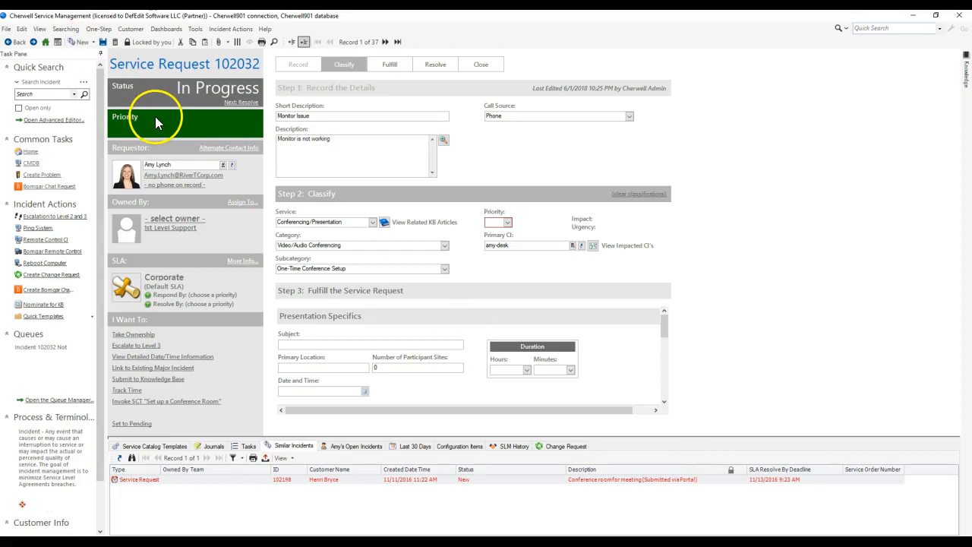
# Step: Return to Cherwell Service Management, start a quick Incident search, and replace its default comparison with a related clause
pyautogui.click(65, 29)
pyautogui.click(86, 53)
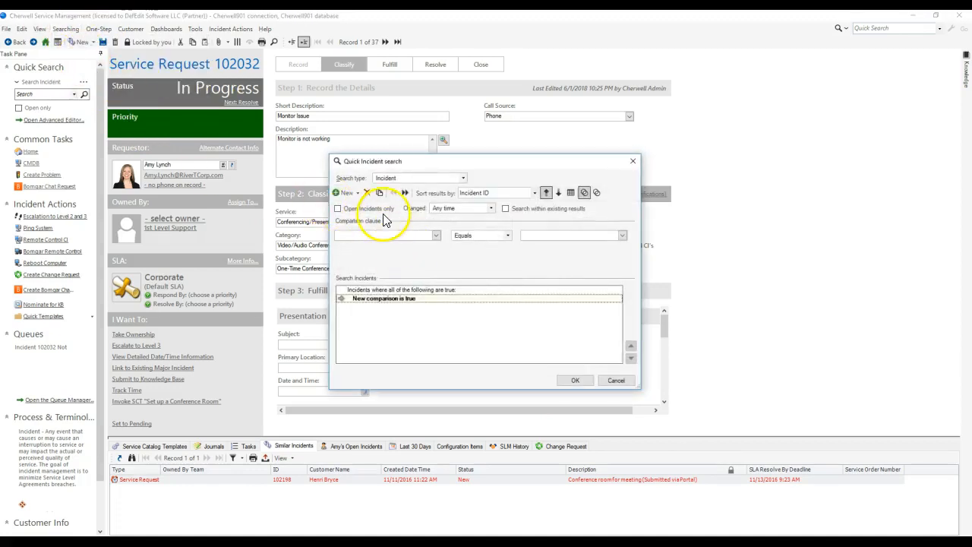
pyautogui.click(367, 192)
pyautogui.click(358, 193)
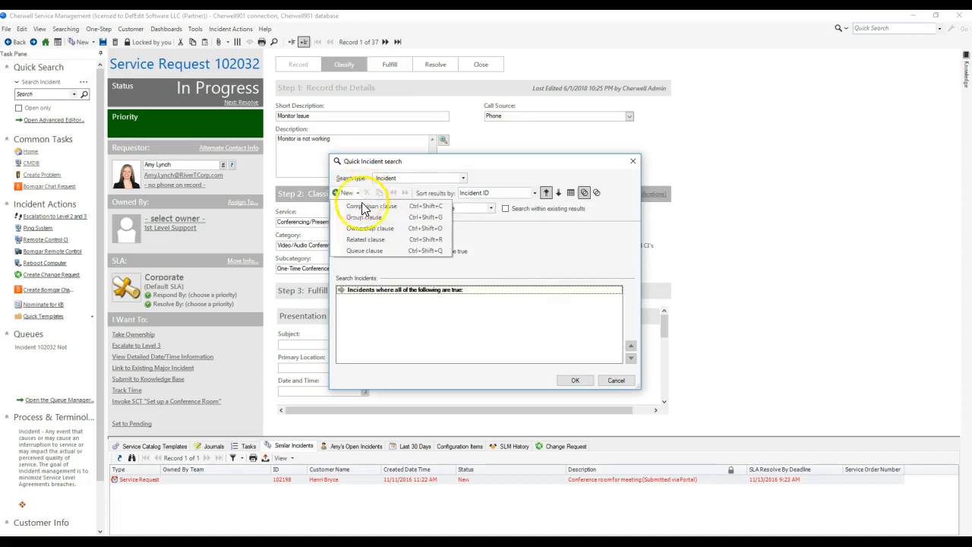
pyautogui.click(365, 239)
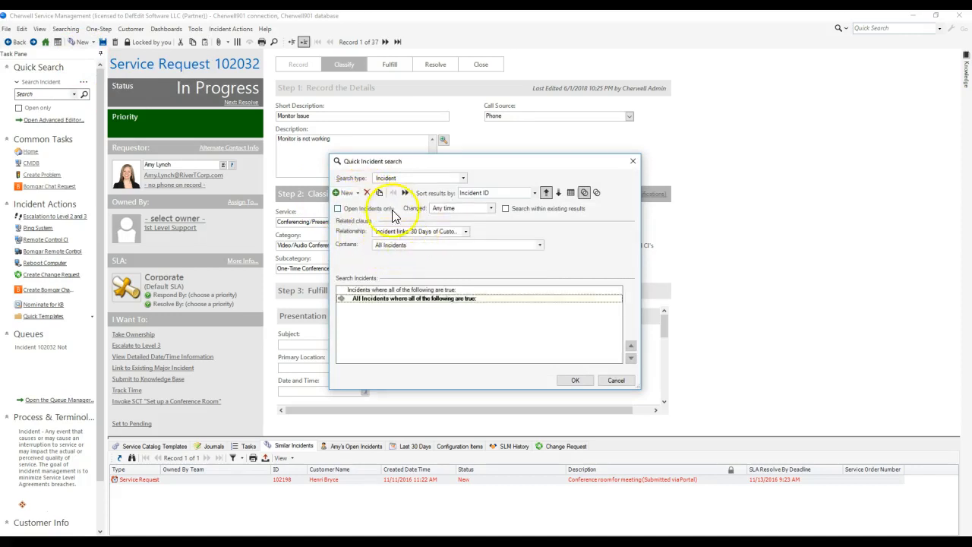
# Step: Examine the relationship and containment options of the related clause, and close the search without running it
pyautogui.click(413, 230)
pyautogui.click(416, 232)
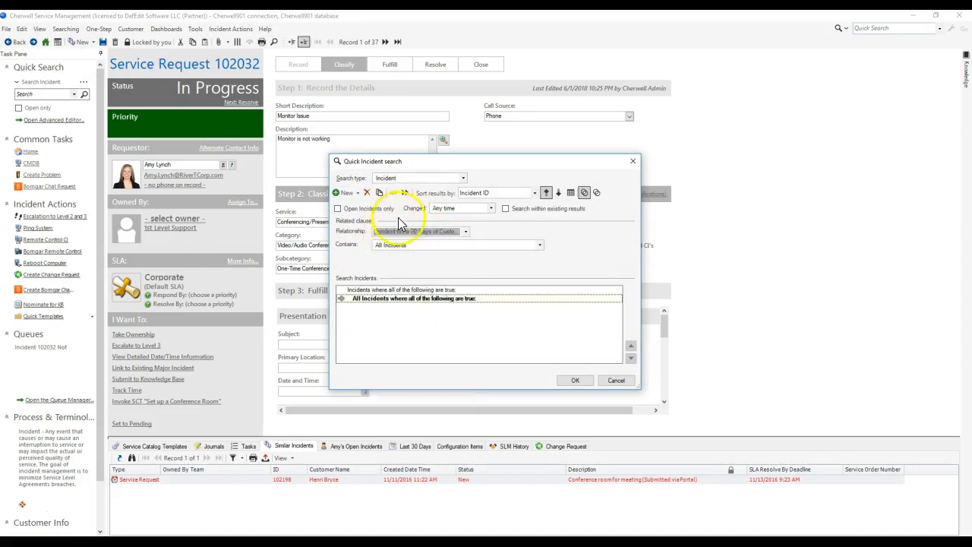
pyautogui.click(386, 244)
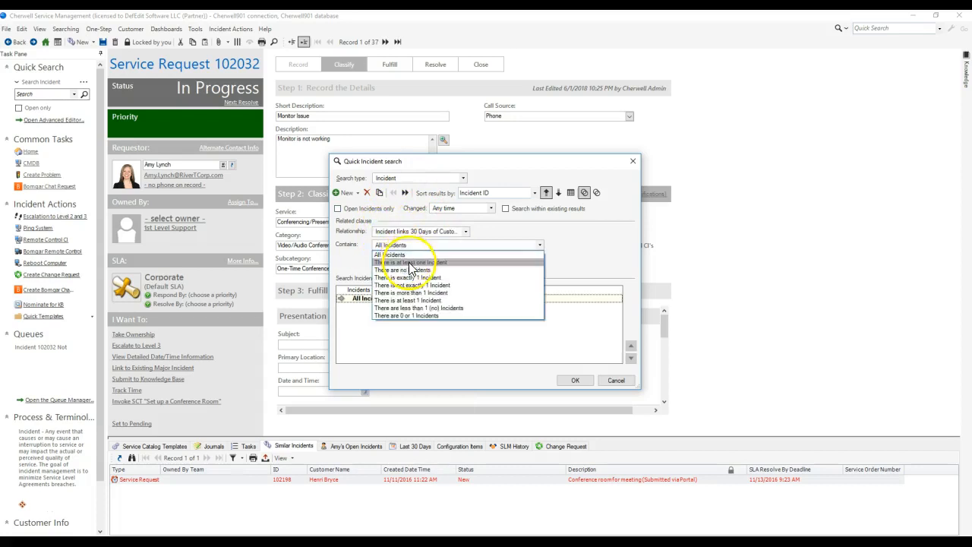
pyautogui.click(596, 246)
pyautogui.click(633, 161)
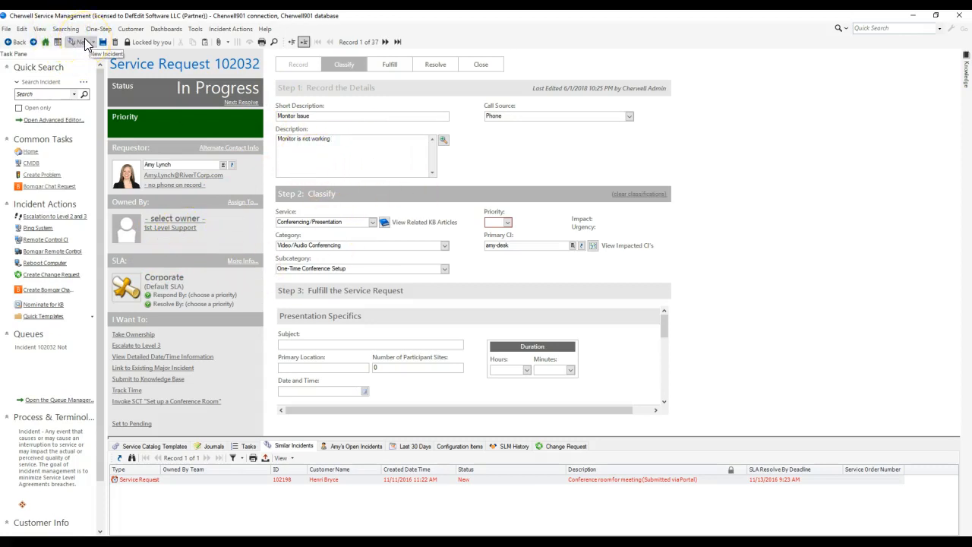
pyautogui.click(65, 29)
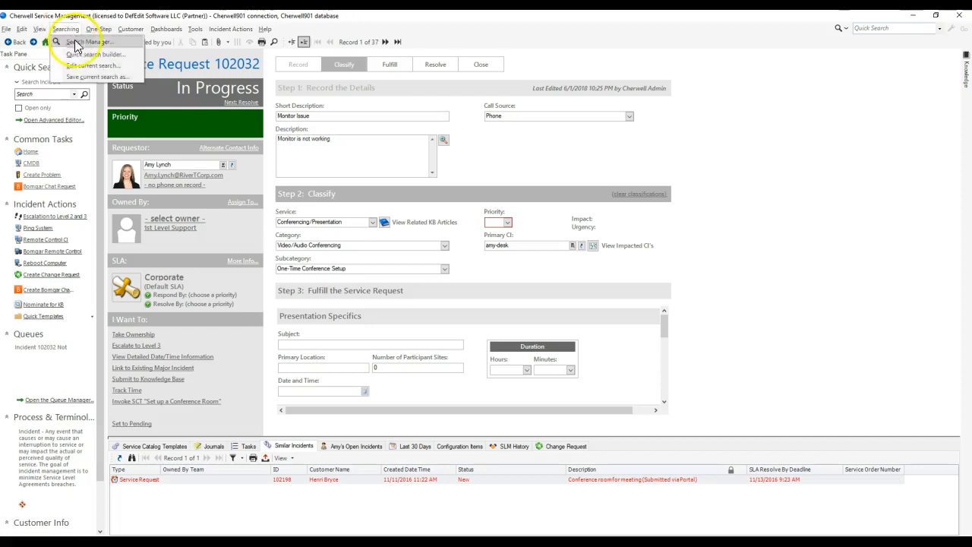
pyautogui.click(76, 53)
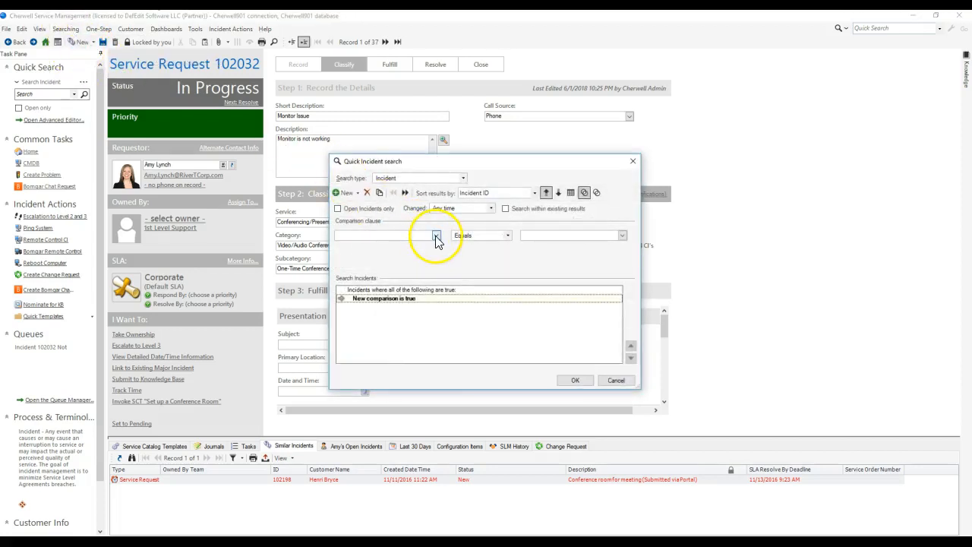
pyautogui.click(436, 235)
pyautogui.click(362, 162)
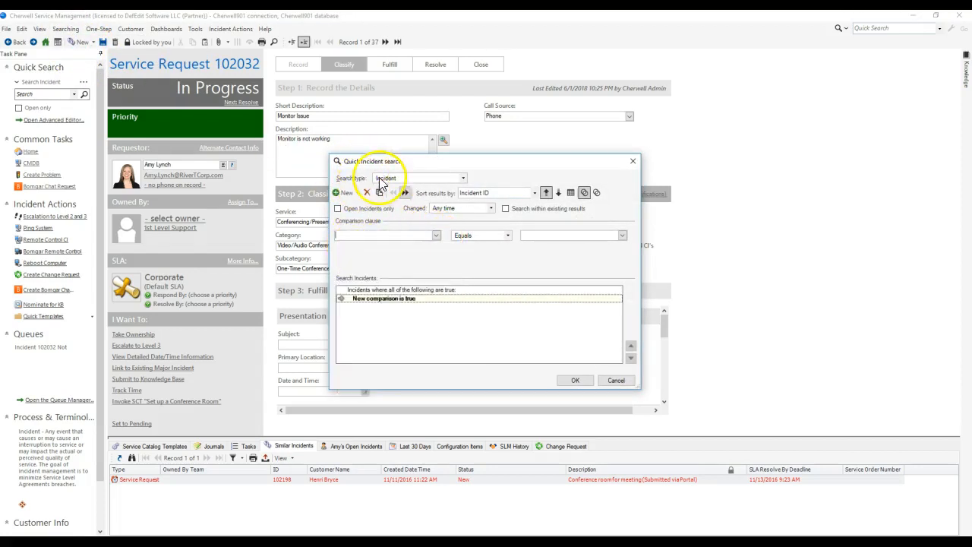
pyautogui.click(617, 382)
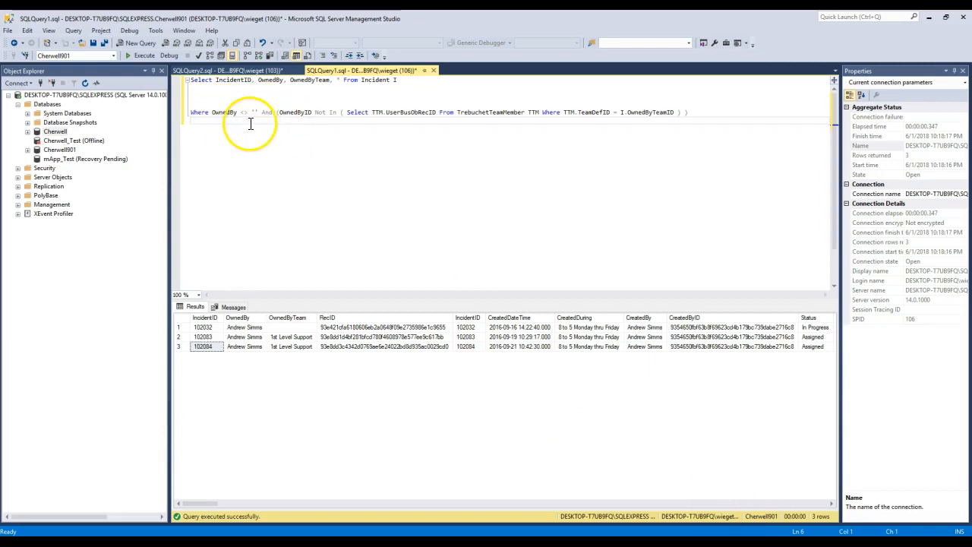
# Step: Switch to SQL Server Management Studio and examine the IncidentID, OwnedBy and OwnedByTeam columns and the Incident table in the Select statement
pyautogui.moveTo(190, 80); pyautogui.dragTo(218, 81)
pyautogui.doubleClick(226, 81)
pyautogui.click(276, 83)
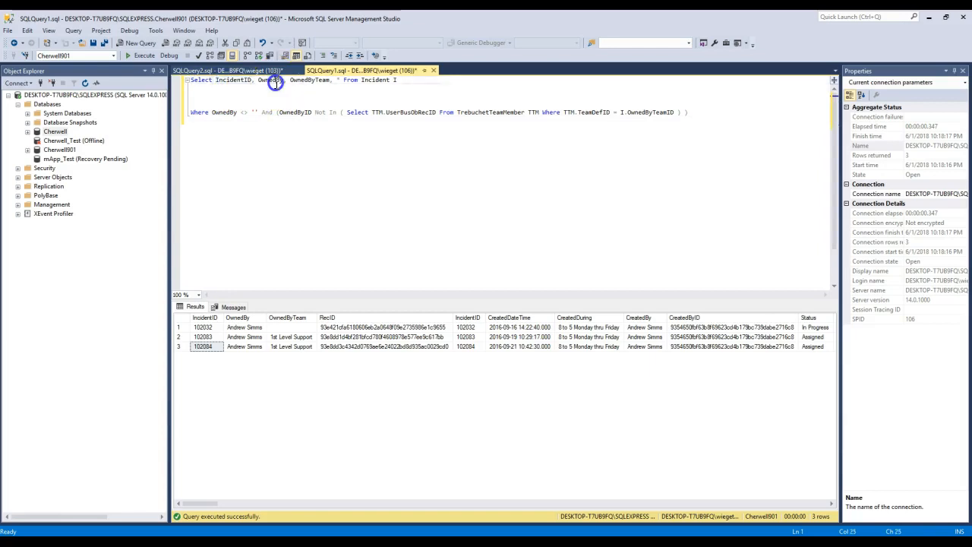
pyautogui.doubleClick(312, 82)
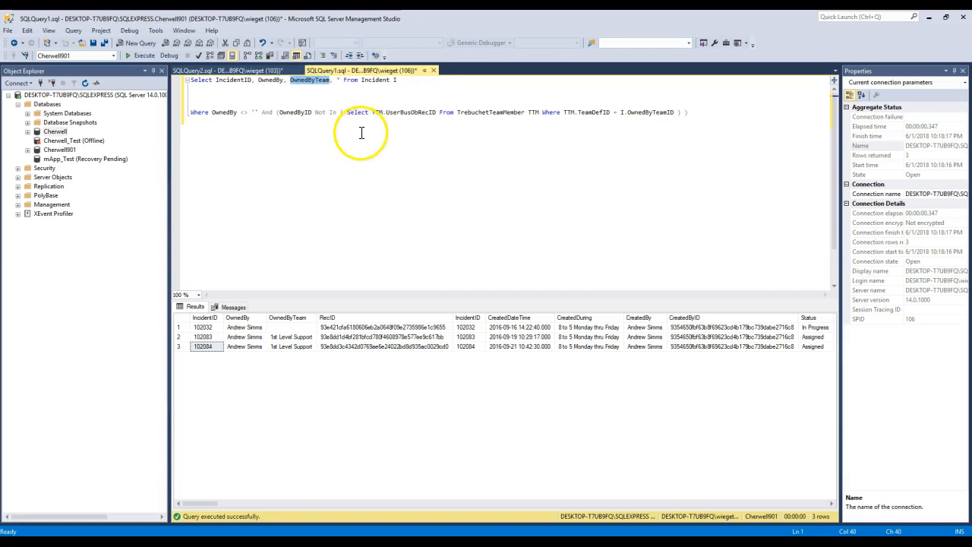
pyautogui.doubleClick(376, 81)
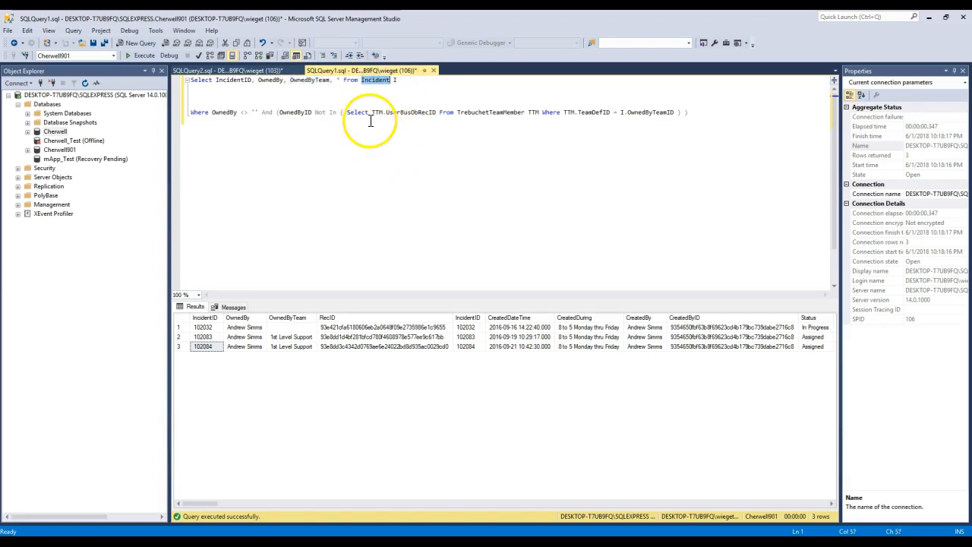
# Step: Open the SQLQuery2 script and examine the Where clause of the V_Mixed_Incident_Team_Assignments view
pyautogui.click(262, 71)
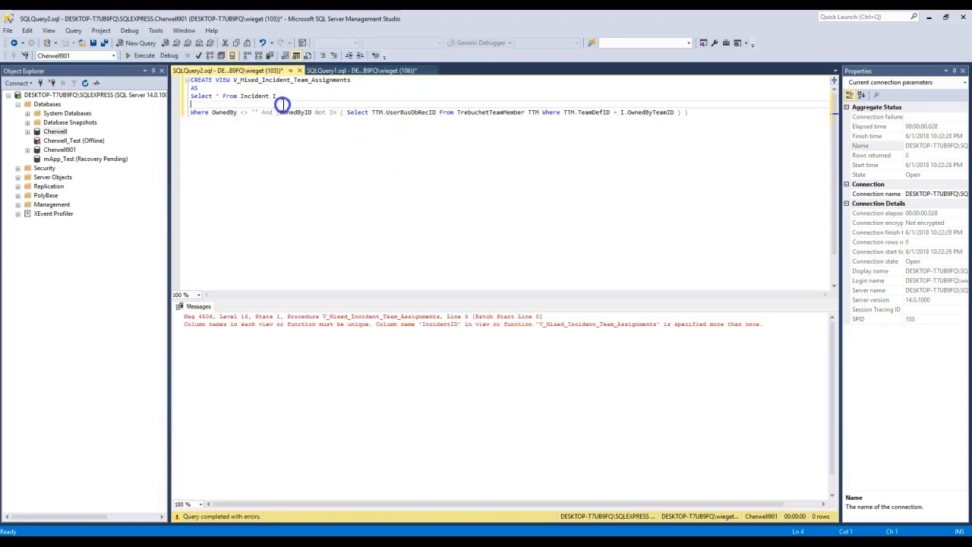
pyautogui.moveTo(681, 112); pyautogui.dragTo(164, 117)
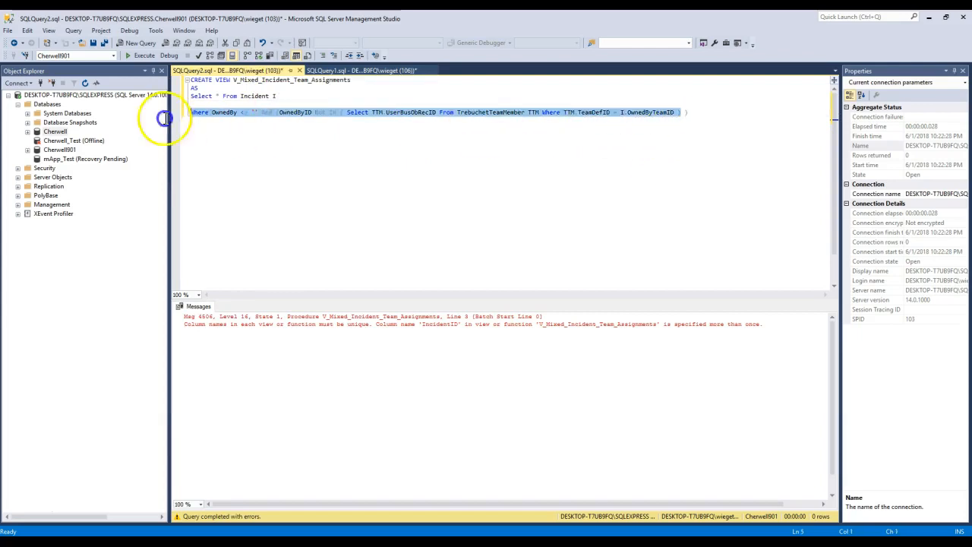
pyautogui.click(406, 135)
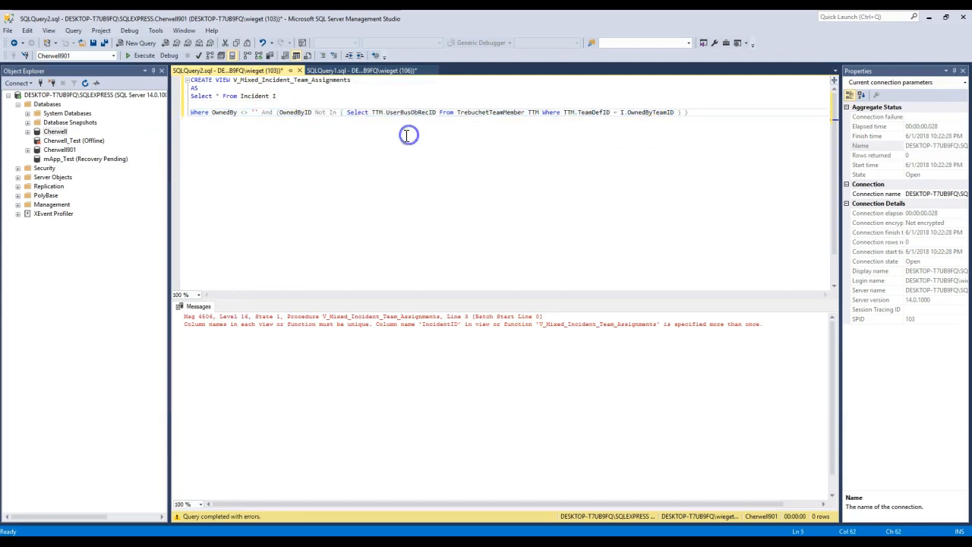
# Step: Return to SQLQuery1 and compare its IncidentID and wildcard selections with both IncidentID columns in the results
pyautogui.click(334, 71)
pyautogui.doubleClick(233, 81)
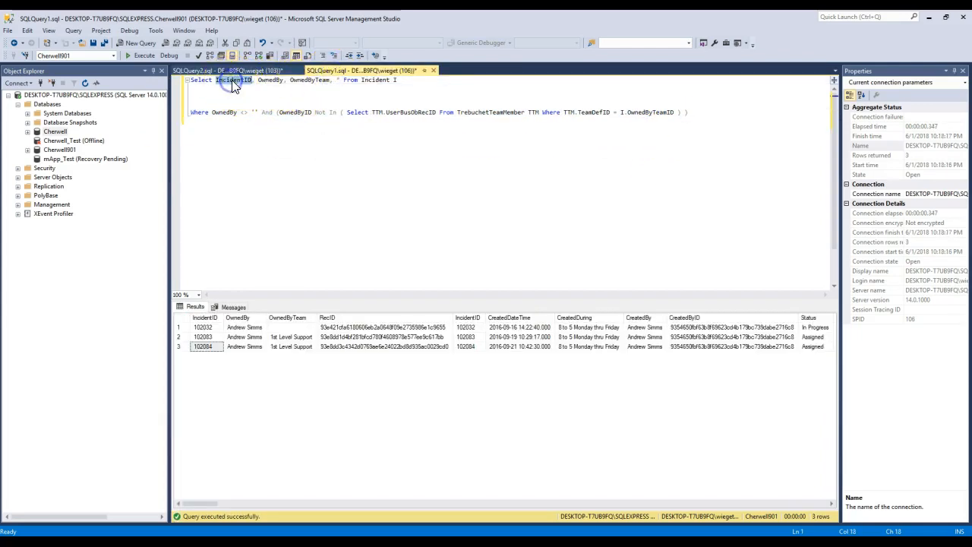
pyautogui.click(342, 80)
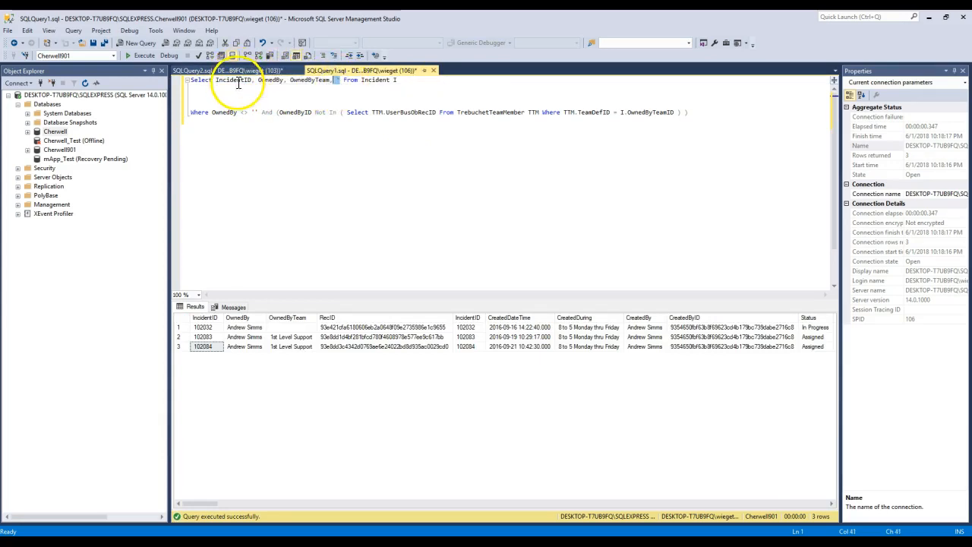
pyautogui.click(204, 318)
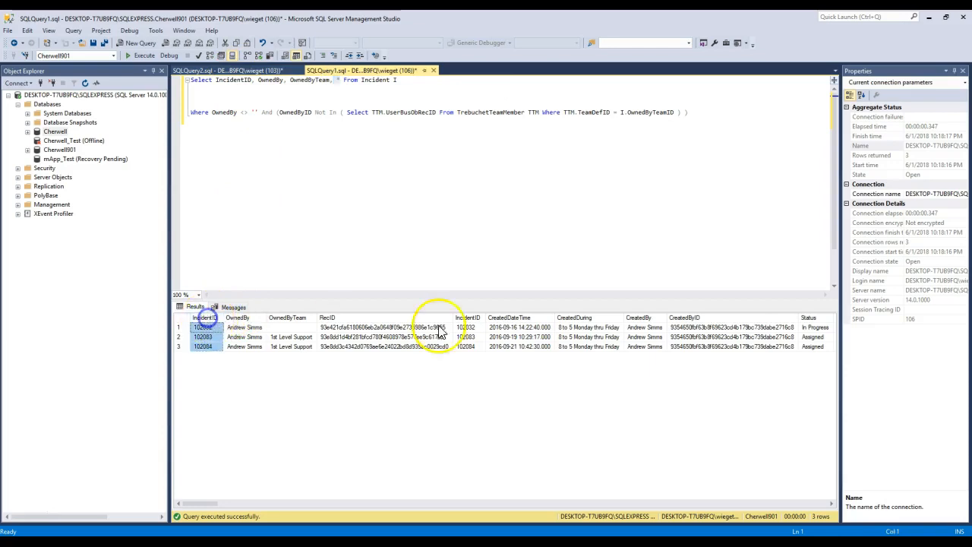
pyautogui.click(468, 317)
# Step: Review the complete CREATE VIEW statement in SQLQuery2, including its wildcard selection from Incident
pyautogui.click(232, 70)
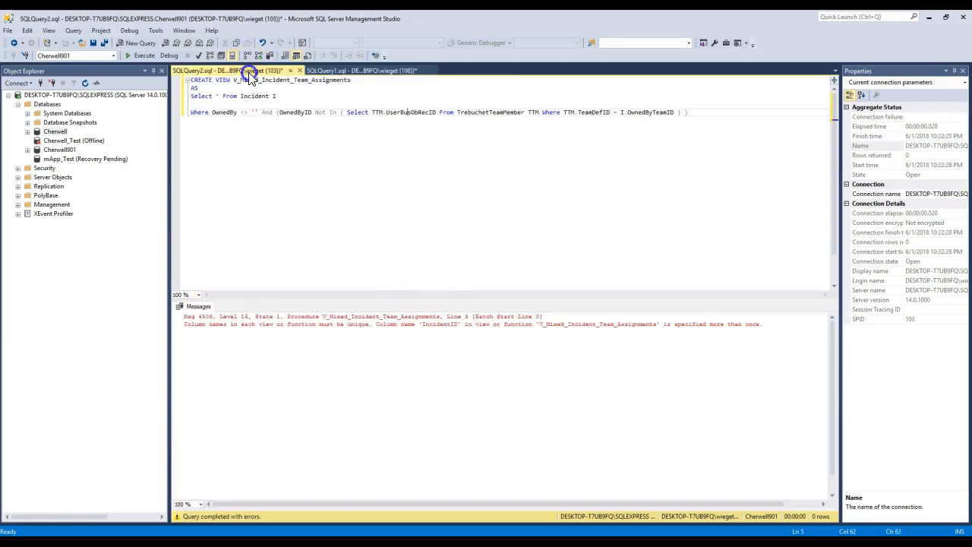
pyautogui.moveTo(687, 113); pyautogui.dragTo(124, 68)
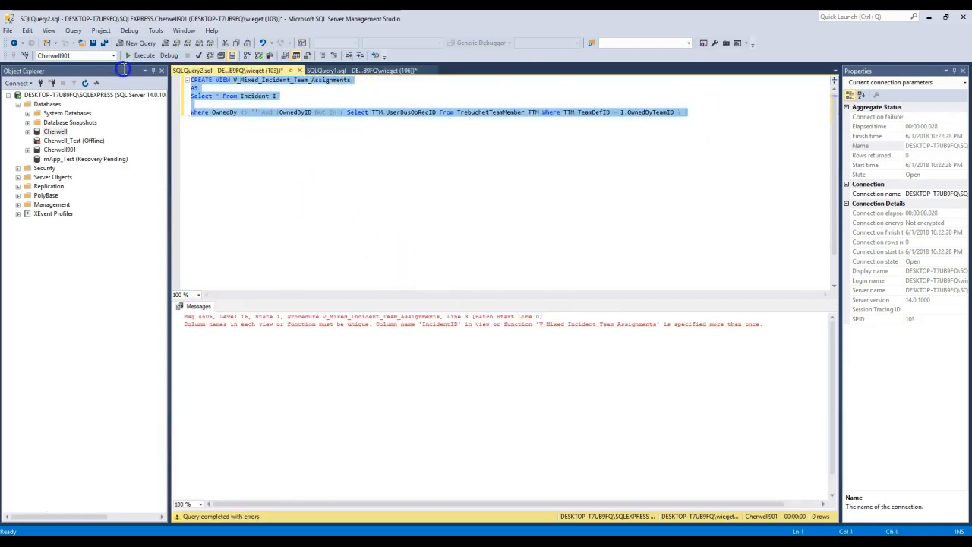
pyautogui.click(204, 92)
pyautogui.click(211, 96)
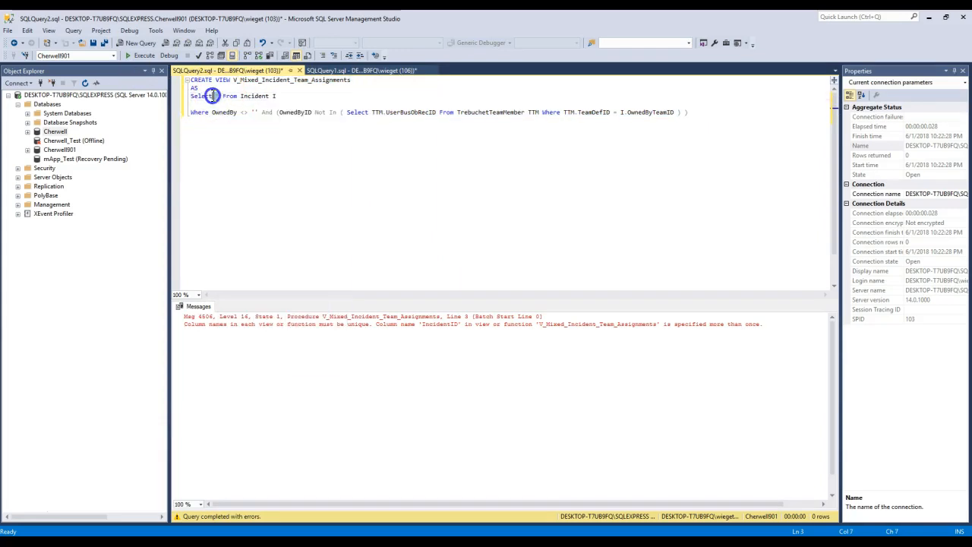
# Step: Switch back to SQLQuery1 and examine the Where condition requiring OwnedBy to be non-empty
pyautogui.click(349, 70)
pyautogui.click(283, 96)
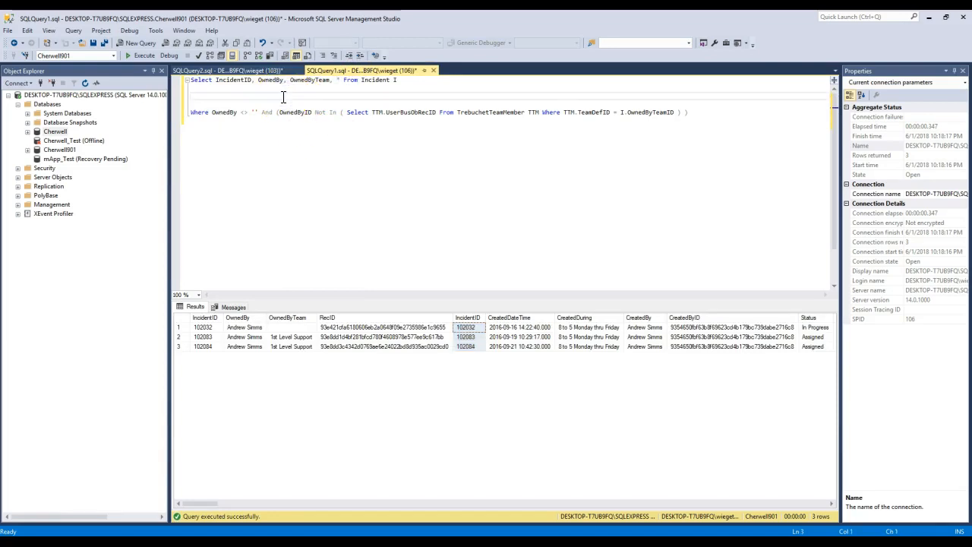
pyautogui.click(217, 112)
pyautogui.moveTo(196, 112); pyautogui.dragTo(229, 112)
pyautogui.doubleClick(219, 113)
pyautogui.click(253, 113)
pyautogui.click(243, 112)
pyautogui.click(263, 112)
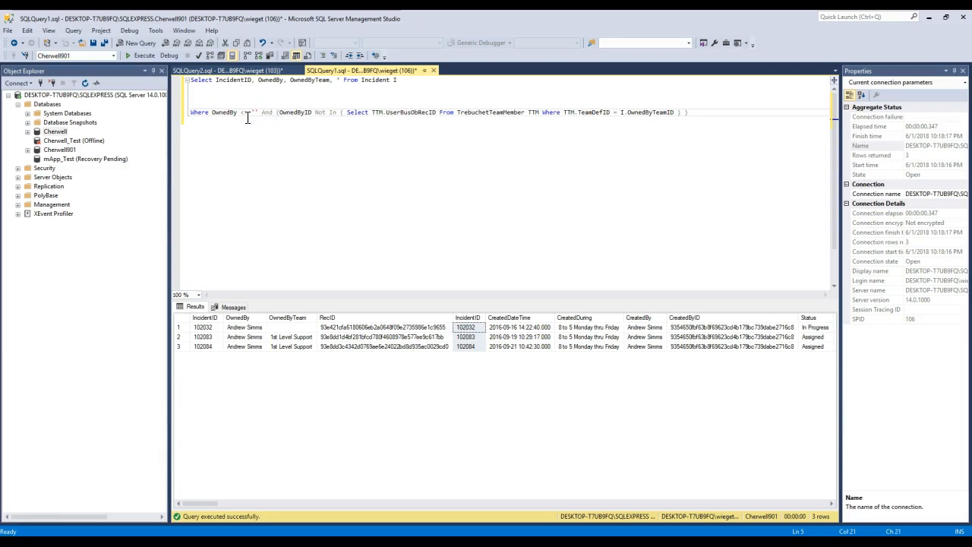
pyautogui.click(239, 115)
# Step: Inspect the OwnedBy and OwnedByTeam values in the first result row
pyautogui.click(290, 327)
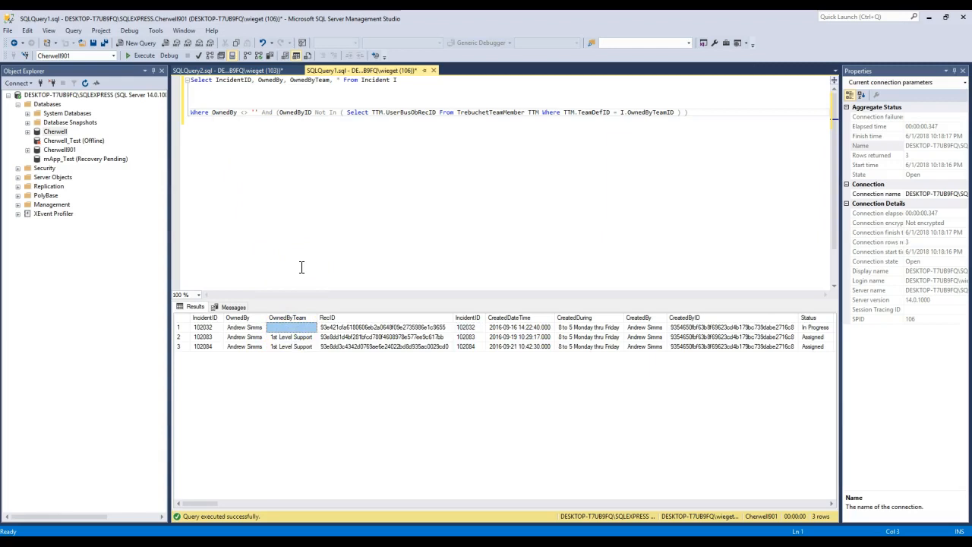
pyautogui.click(247, 327)
pyautogui.click(281, 329)
# Step: Examine the second Where condition in SQLQuery1, focusing on OwnedByID and its Not In operator
pyautogui.click(272, 232)
pyautogui.click(274, 119)
pyautogui.click(274, 113)
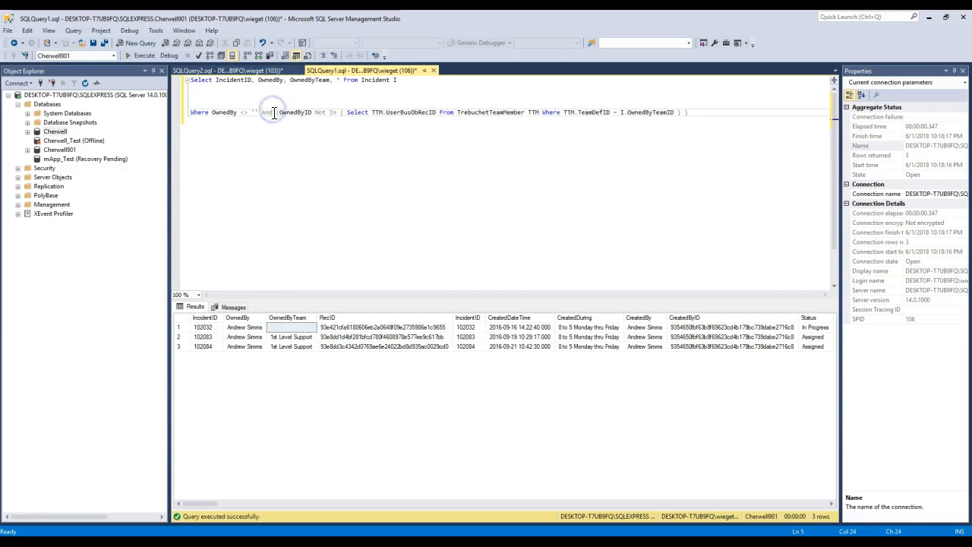
pyautogui.moveTo(275, 112); pyautogui.dragTo(705, 113)
pyautogui.click(296, 114)
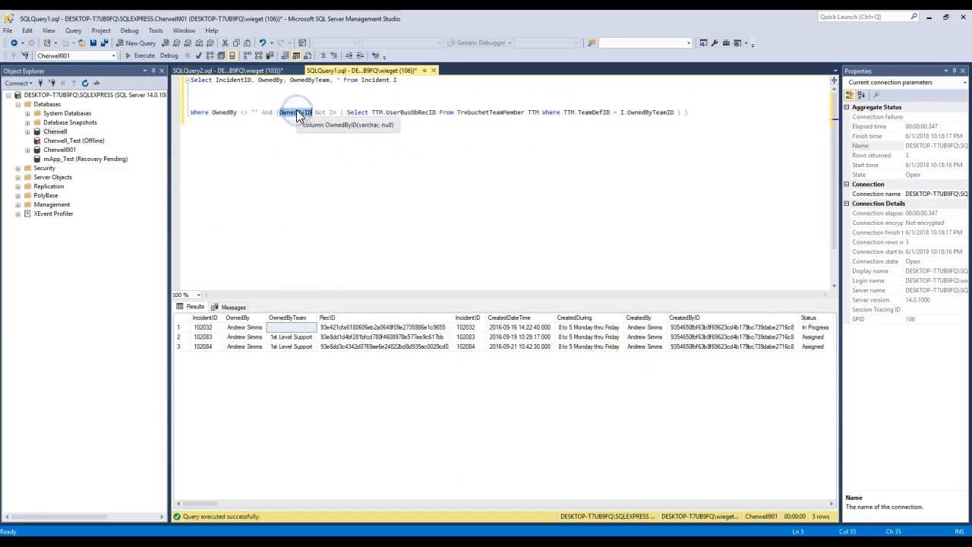
pyautogui.click(316, 112)
pyautogui.write('Not In')
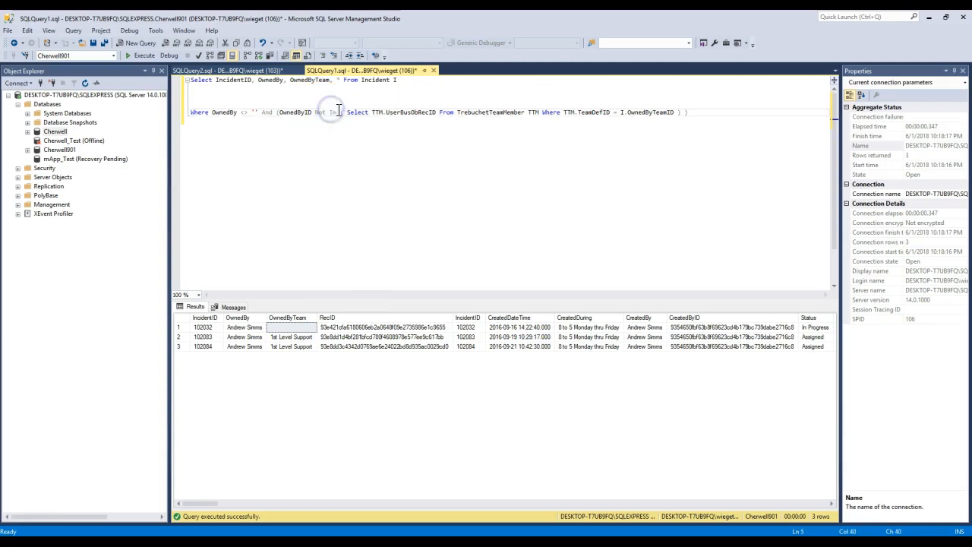
# Step: Examine the Not In subquery's parts: TTM.UserBusObRecID, the TrebuchetTeamMember table, and the TeamDefID match with I.OwnedByTeamID
pyautogui.moveTo(338, 112); pyautogui.dragTo(635, 116)
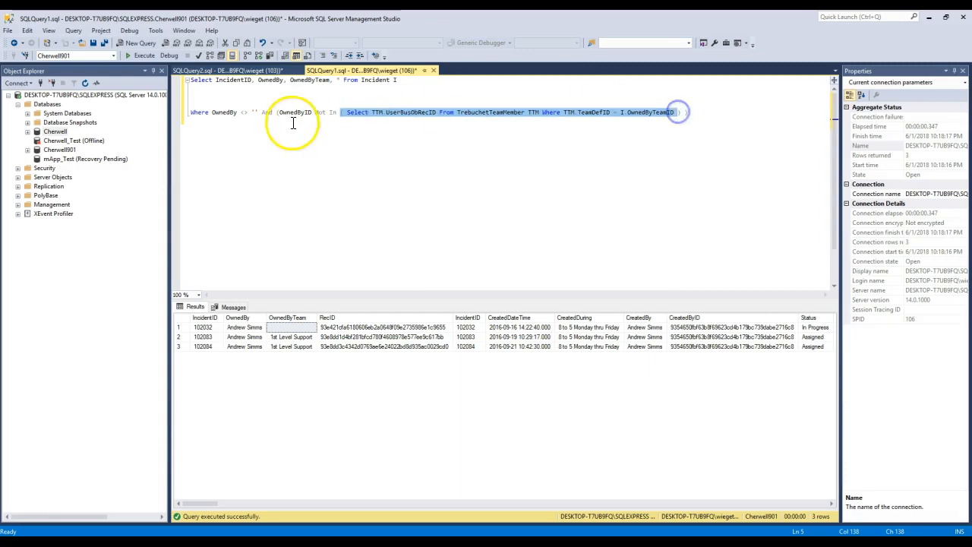
pyautogui.click(372, 113)
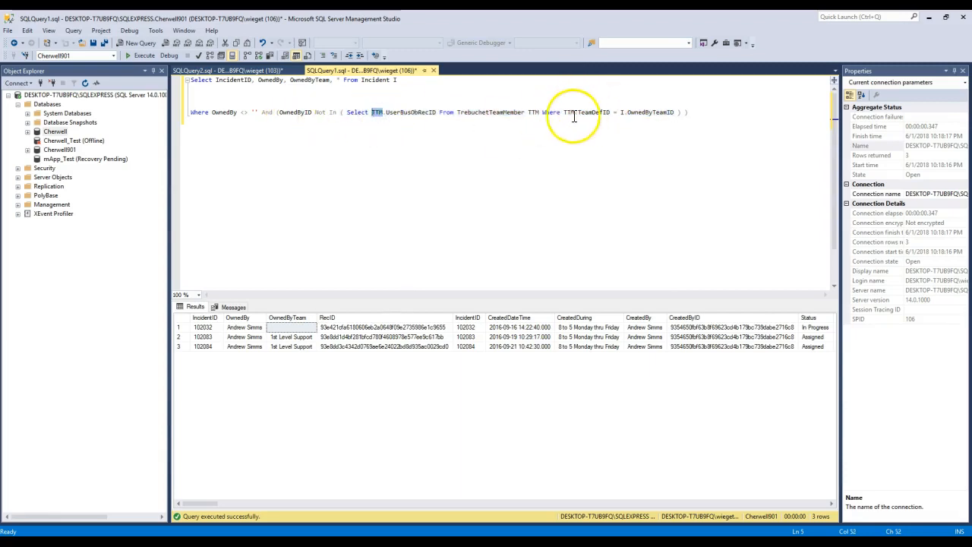
pyautogui.doubleClick(510, 113)
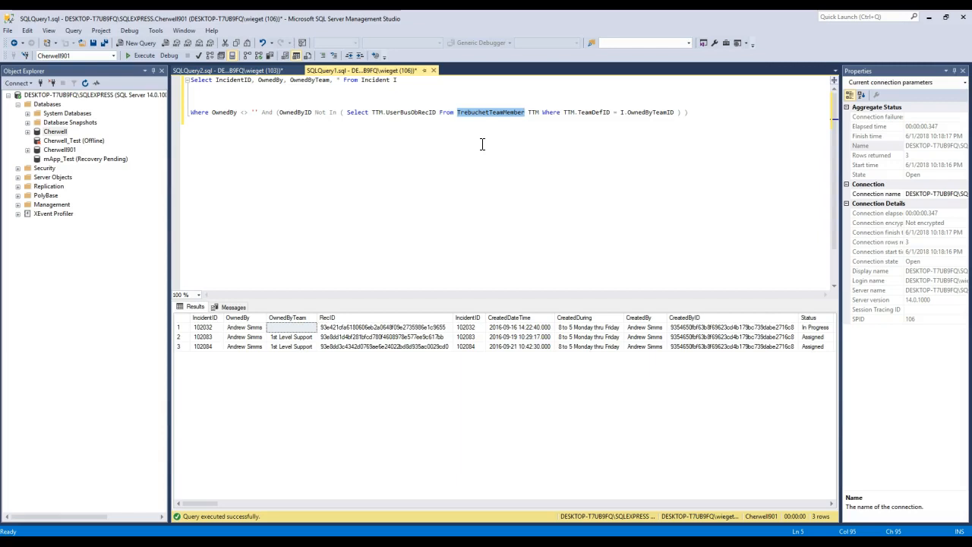
pyautogui.click(351, 113)
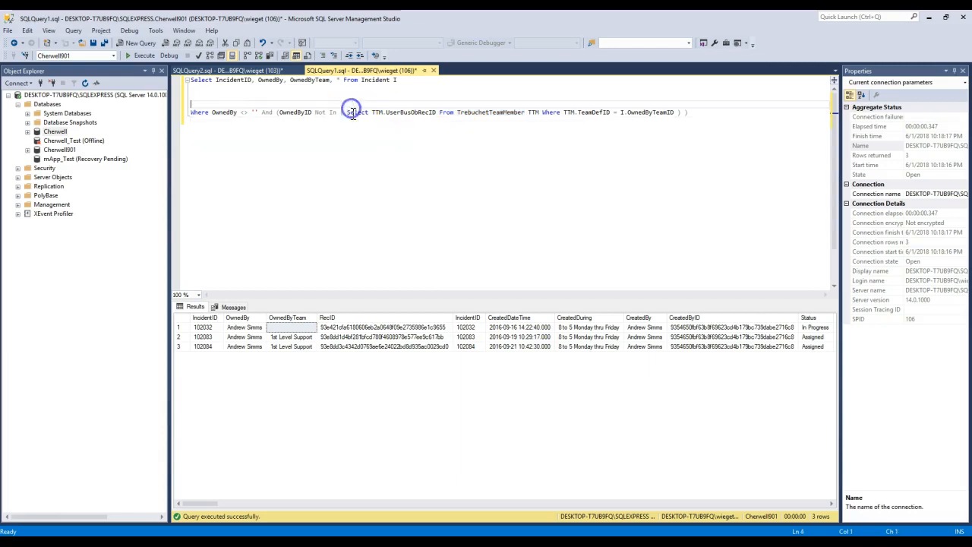
pyautogui.doubleClick(352, 114)
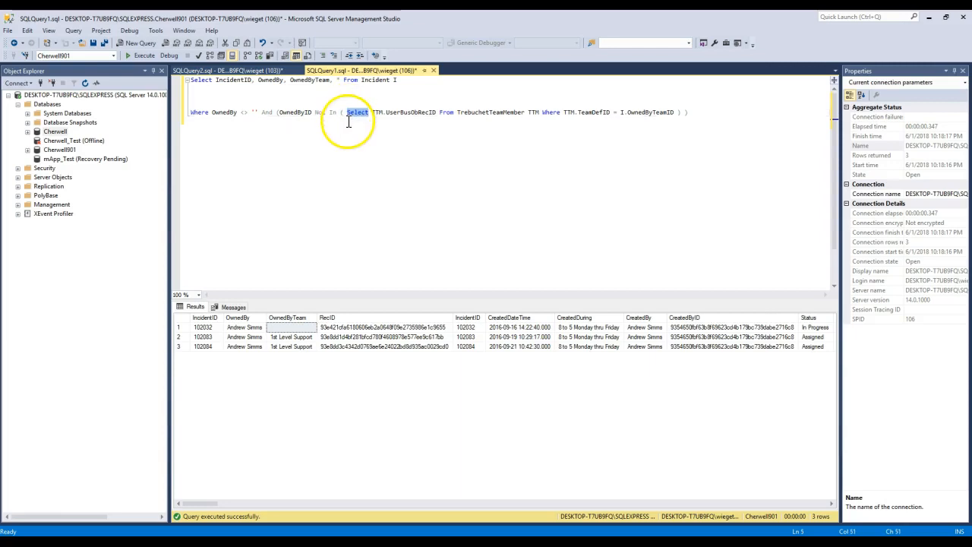
pyautogui.click(369, 114)
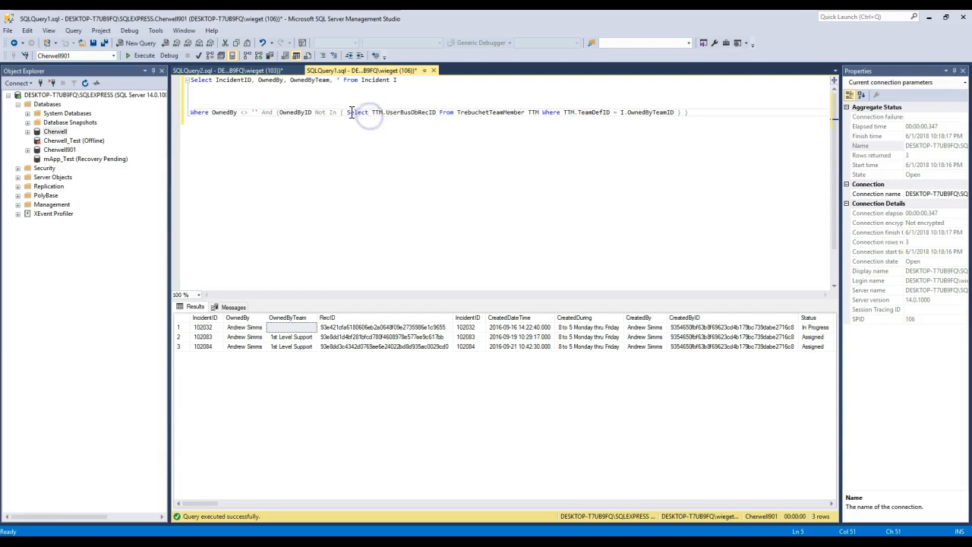
pyautogui.moveTo(347, 113); pyautogui.dragTo(448, 112)
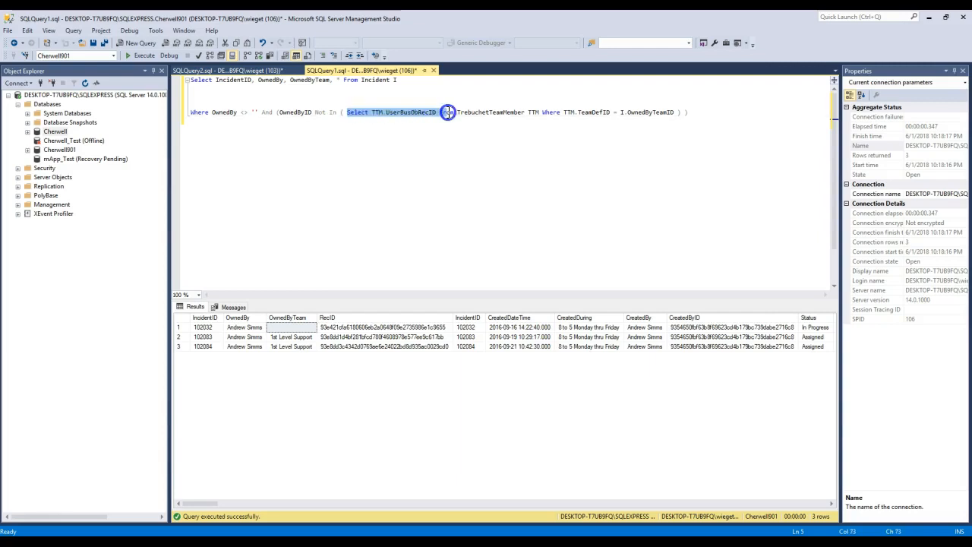
pyautogui.moveTo(563, 113); pyautogui.dragTo(673, 114)
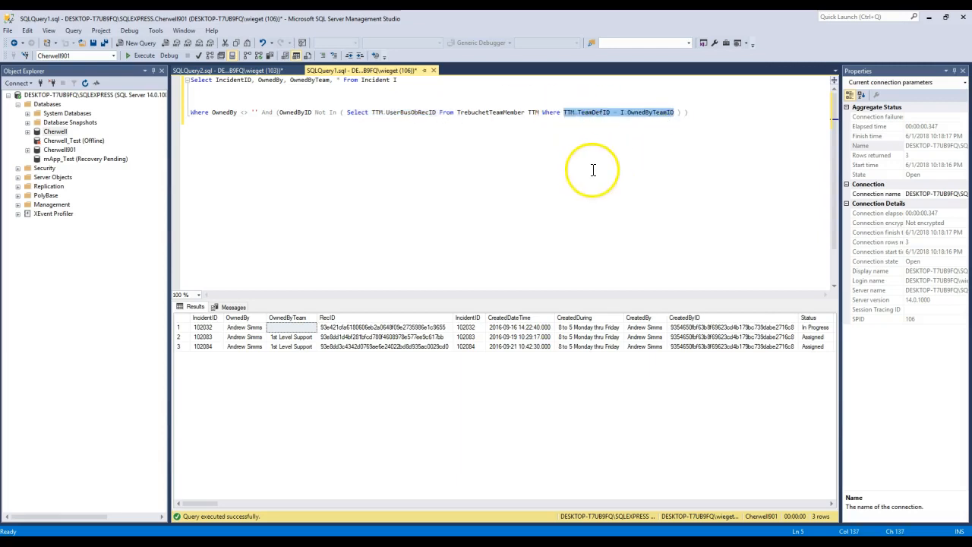
# Step: Compare the complete team-member subquery and its OwnedByID Not In condition with the OwnedBy values in the results
pyautogui.moveTo(342, 114); pyautogui.dragTo(665, 118)
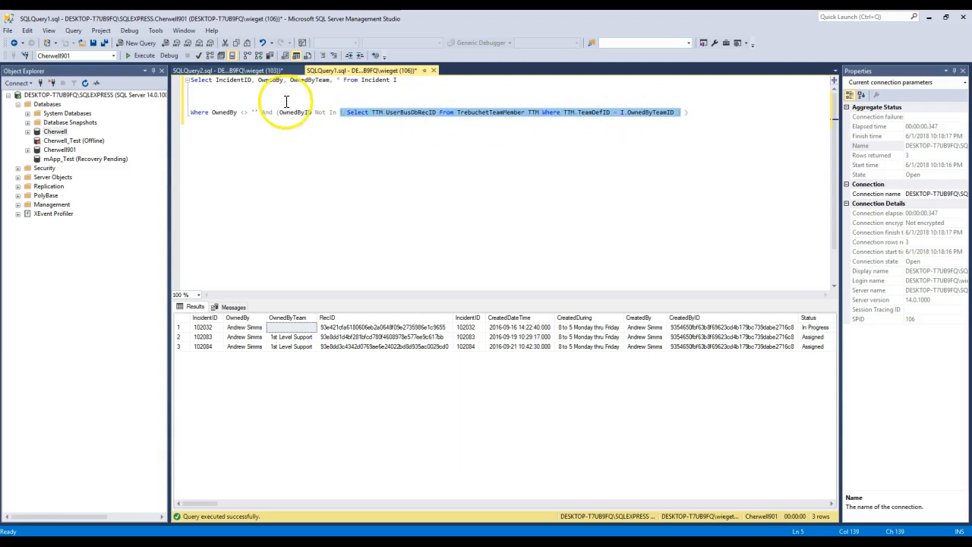
pyautogui.moveTo(280, 113); pyautogui.dragTo(338, 114)
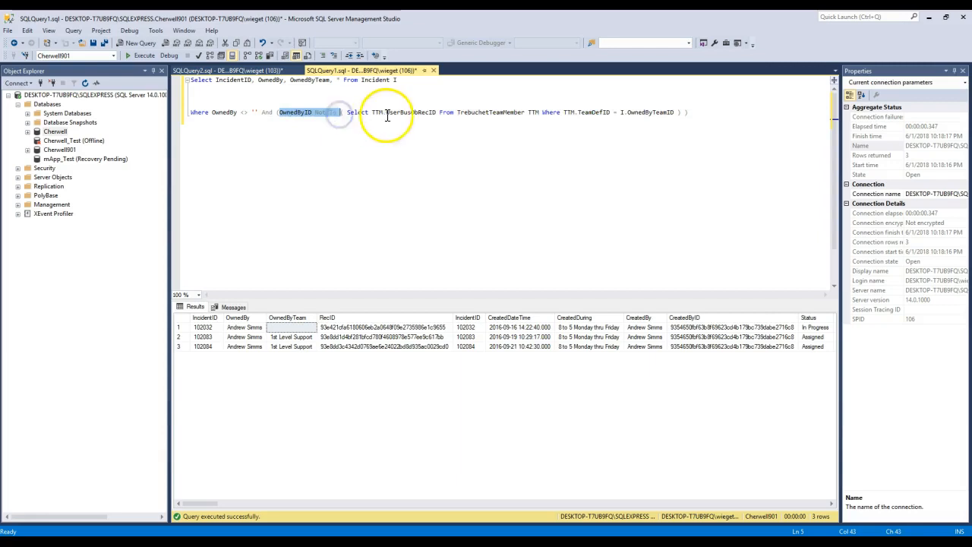
pyautogui.moveTo(338, 112); pyautogui.dragTo(600, 106)
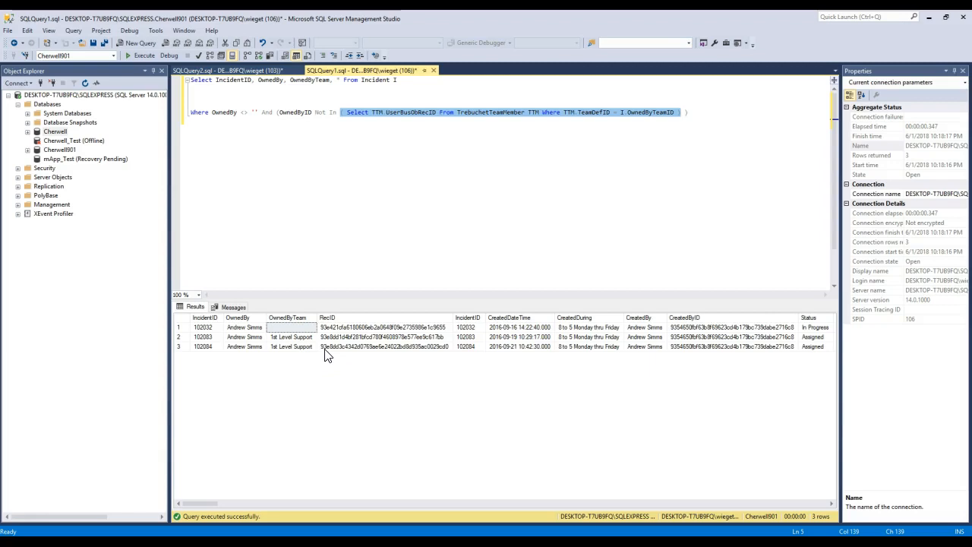
pyautogui.moveTo(235, 327); pyautogui.dragTo(243, 359)
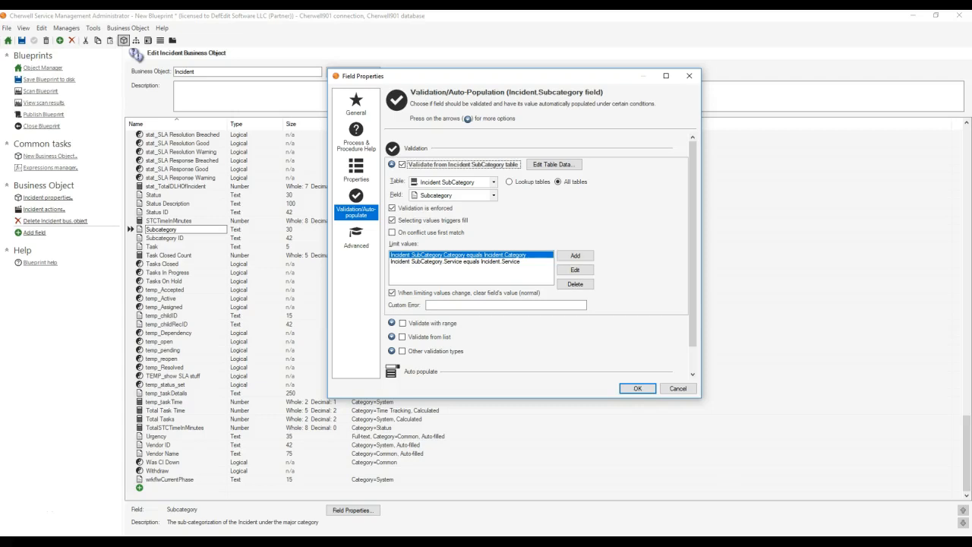
# Step: Switch to Cherwell Service Management Administrator, cancel the Subcategory field properties, and close the open Blueprint
pyautogui.click(677, 388)
pyautogui.click(51, 69)
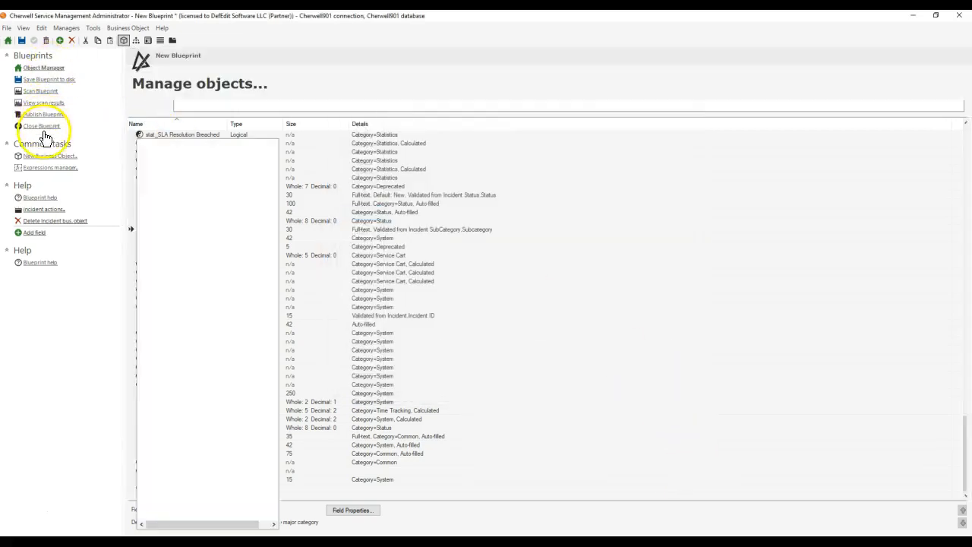
pyautogui.click(42, 126)
pyautogui.click(525, 276)
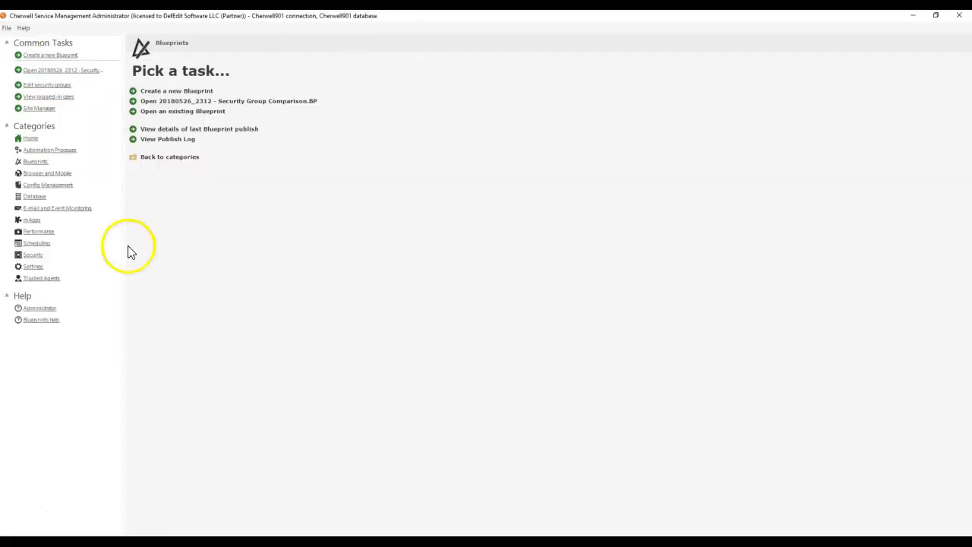
# Step: Inspect the team memberships of the first user in the security user list, and close the Users window
pyautogui.click(61, 266)
pyautogui.click(58, 255)
pyautogui.click(166, 93)
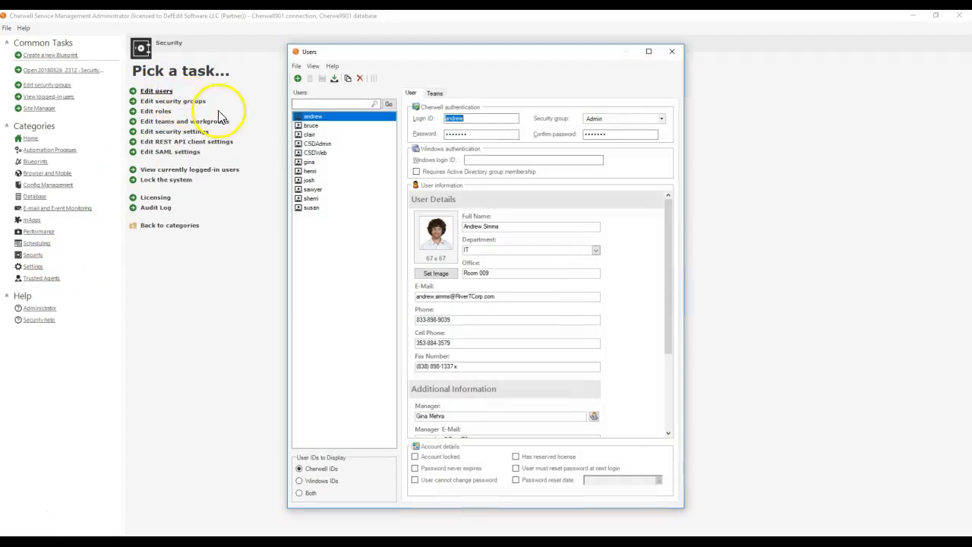
pyautogui.click(437, 94)
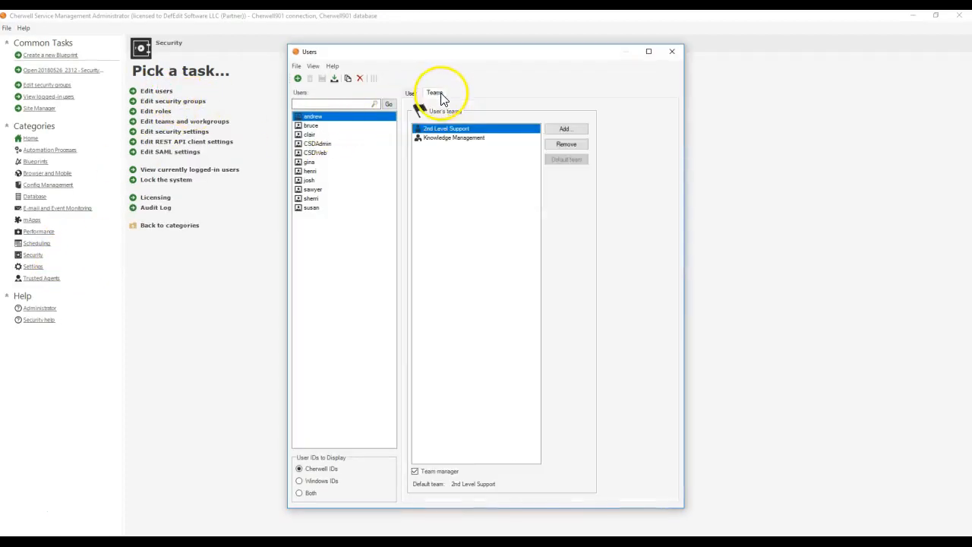
pyautogui.click(452, 137)
pyautogui.click(671, 52)
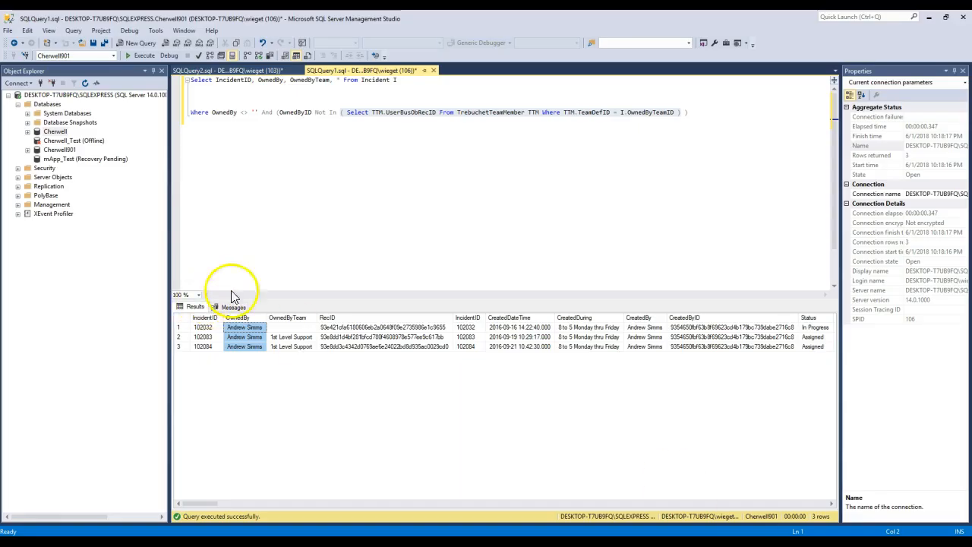
# Step: Return to SQLQuery1 in SQL Server Management Studio and check the OwnedByTeam value of each incident in the results
pyautogui.click(251, 244)
pyautogui.click(266, 372)
pyautogui.click(272, 327)
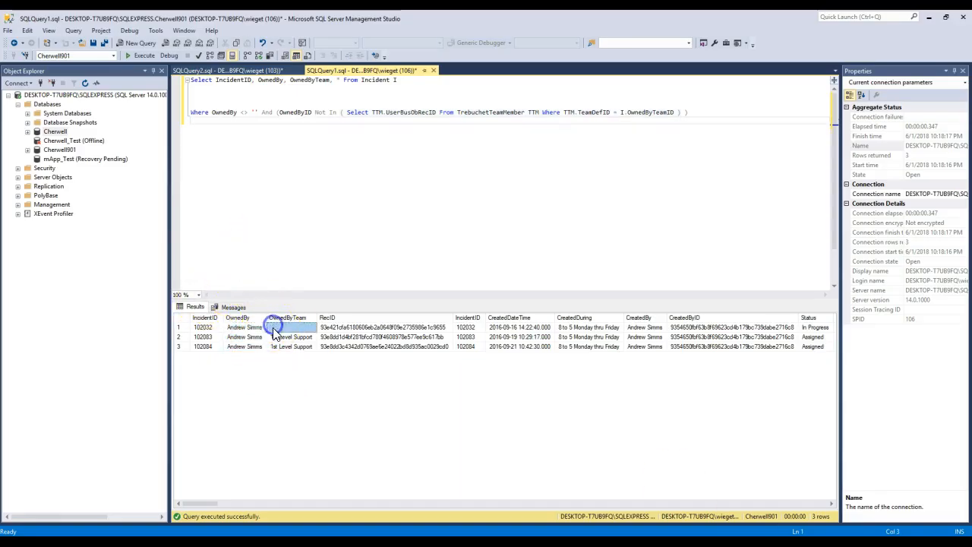
pyautogui.click(203, 329)
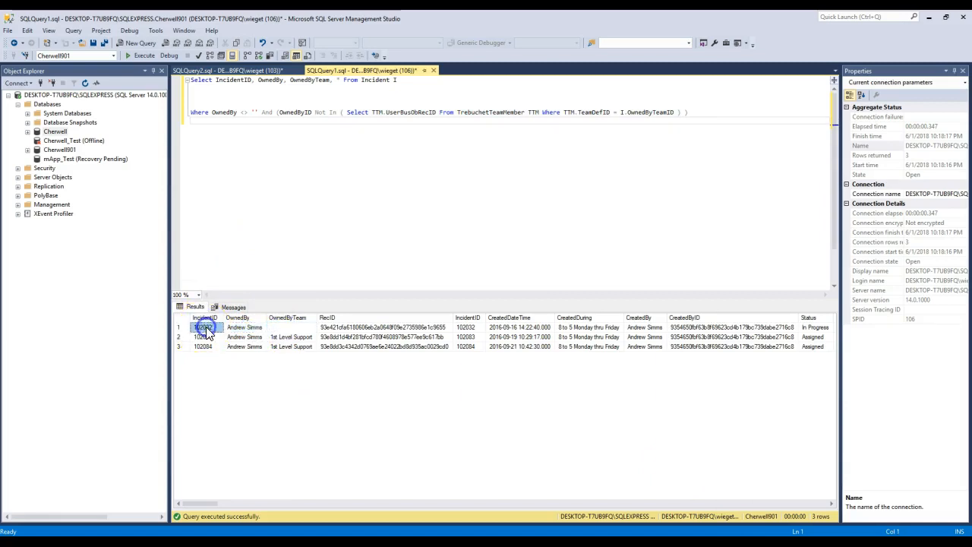
pyautogui.click(276, 337)
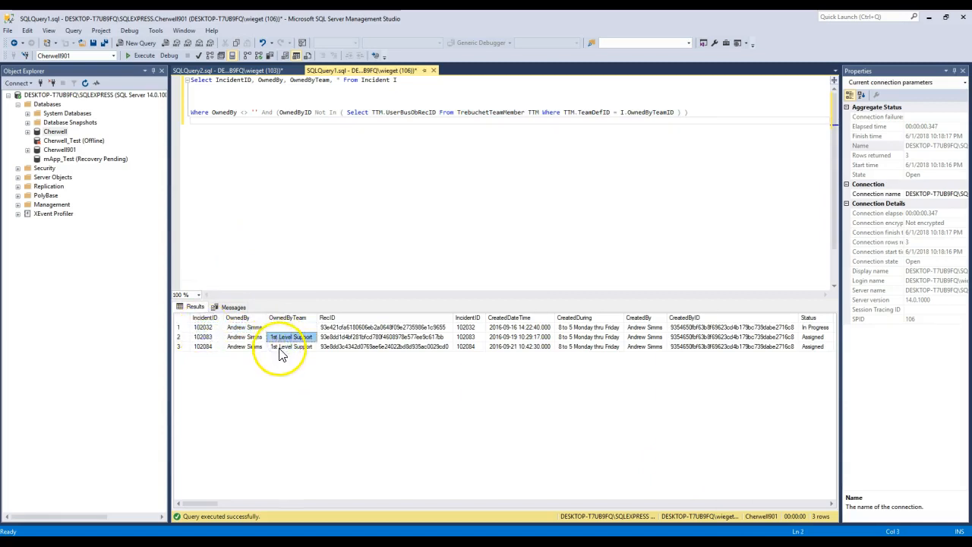
pyautogui.click(279, 348)
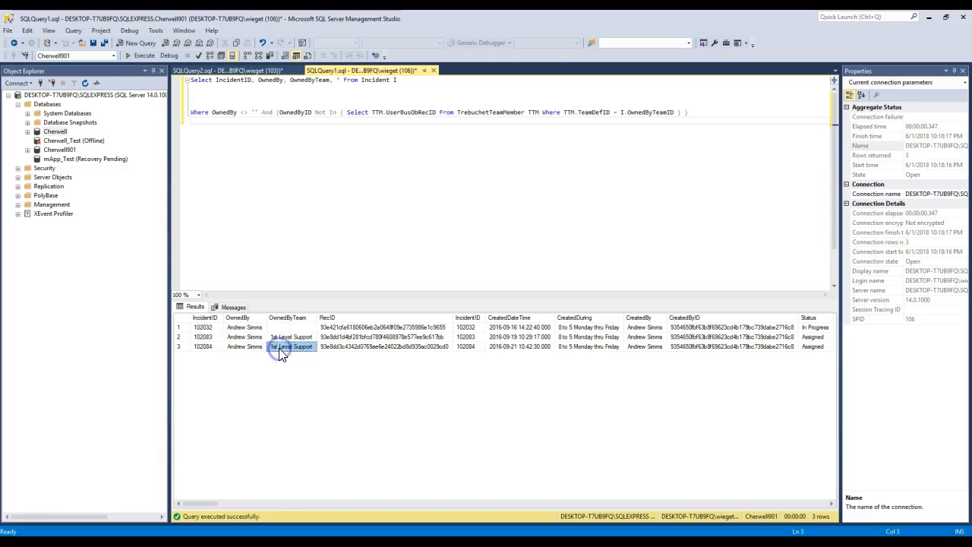
pyautogui.moveTo(280, 328); pyautogui.dragTo(280, 348)
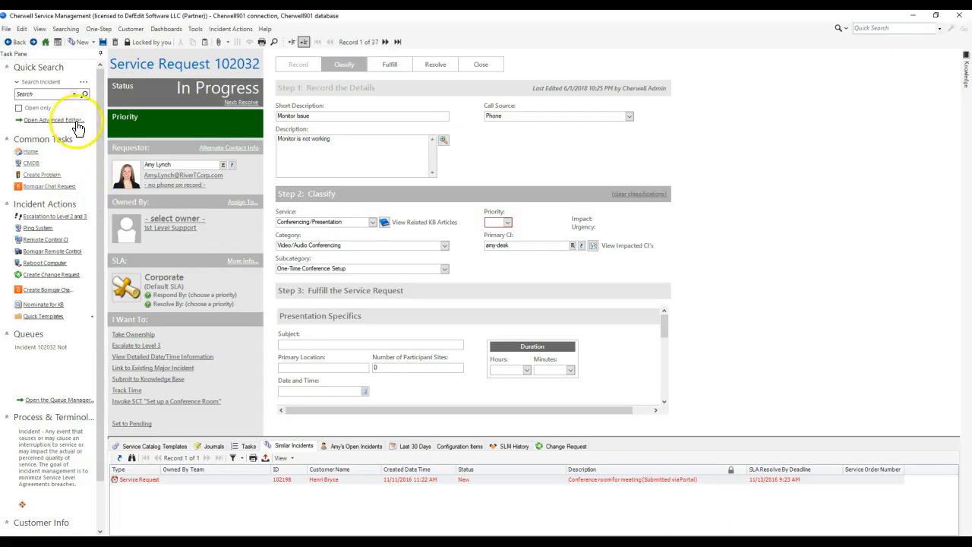
# Step: Search all incidents in Cherwell Service Management, group the list by Owned By Team, and expand the 1st Level Support group
pyautogui.click(83, 94)
pyautogui.click(539, 274)
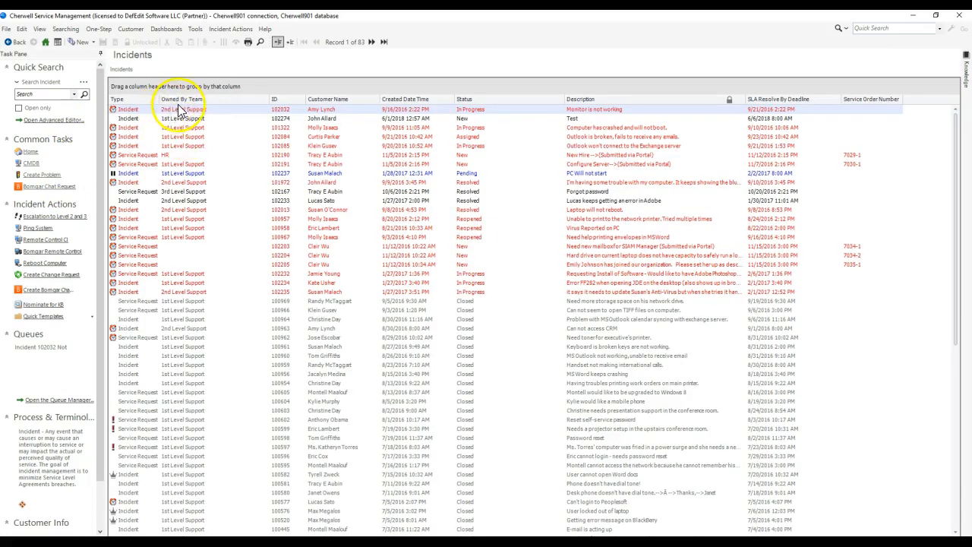
pyautogui.moveTo(180, 98); pyautogui.dragTo(184, 88)
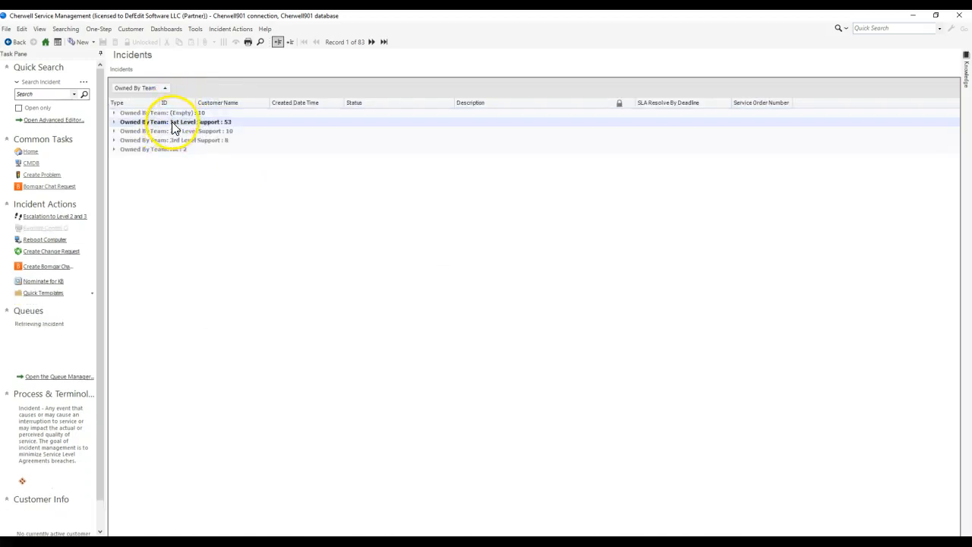
pyautogui.doubleClick(173, 124)
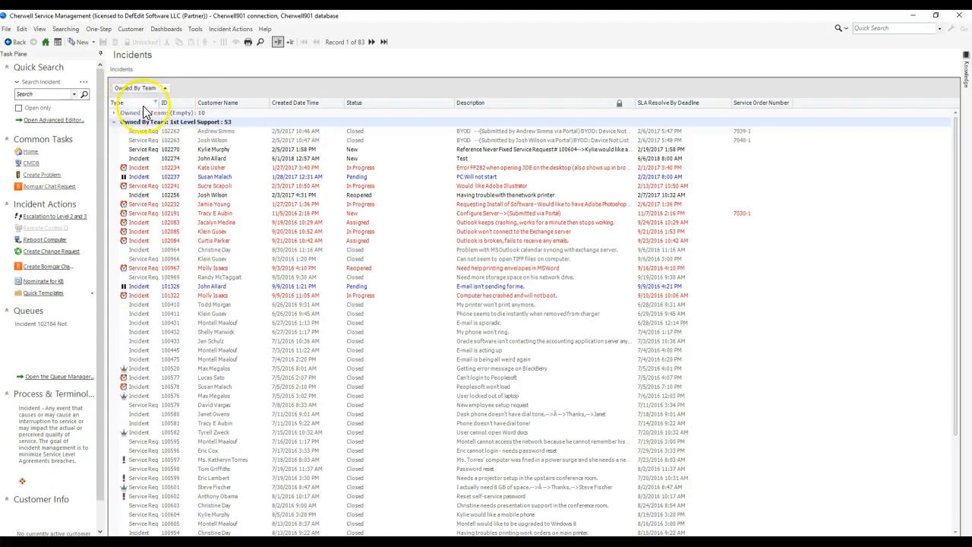
# Step: Add the Owned By field to the columns of the incident list
pyautogui.rightClick(398, 108)
pyautogui.moveTo(424, 113)
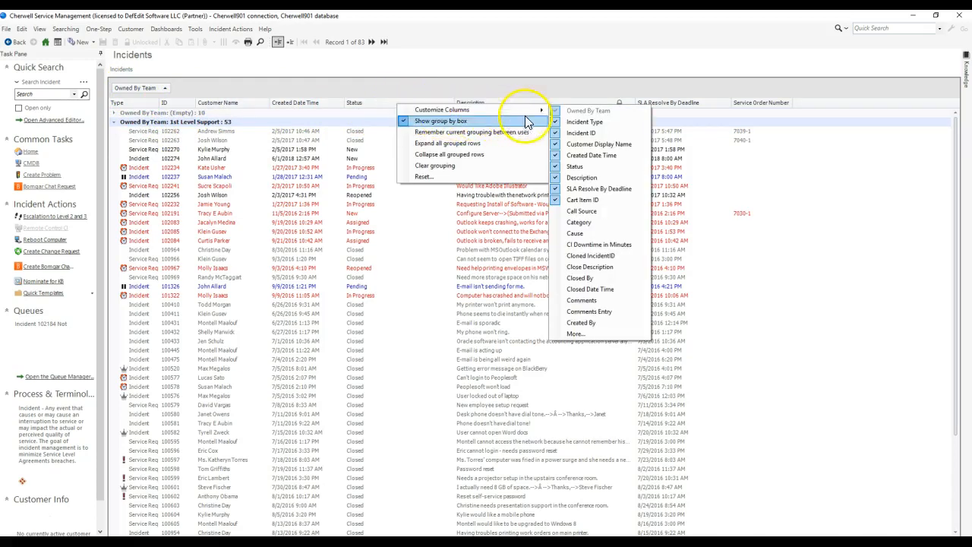
pyautogui.click(575, 334)
pyautogui.scroll(-8, 403, 277)
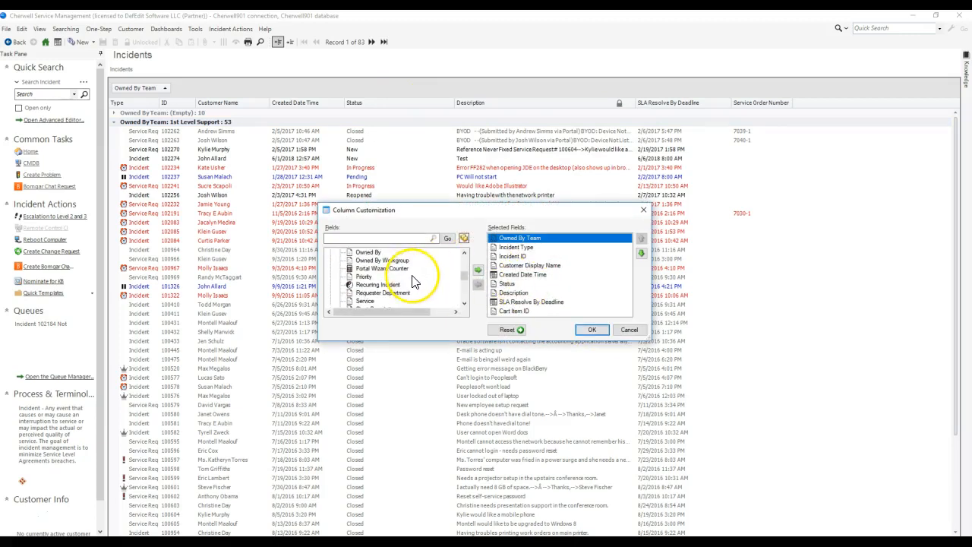
pyautogui.moveTo(360, 252)
pyautogui.mouseDown()
pyautogui.moveTo(534, 261)
pyautogui.moveTo(549, 289)
pyautogui.moveTo(364, 256)
pyautogui.mouseUp()
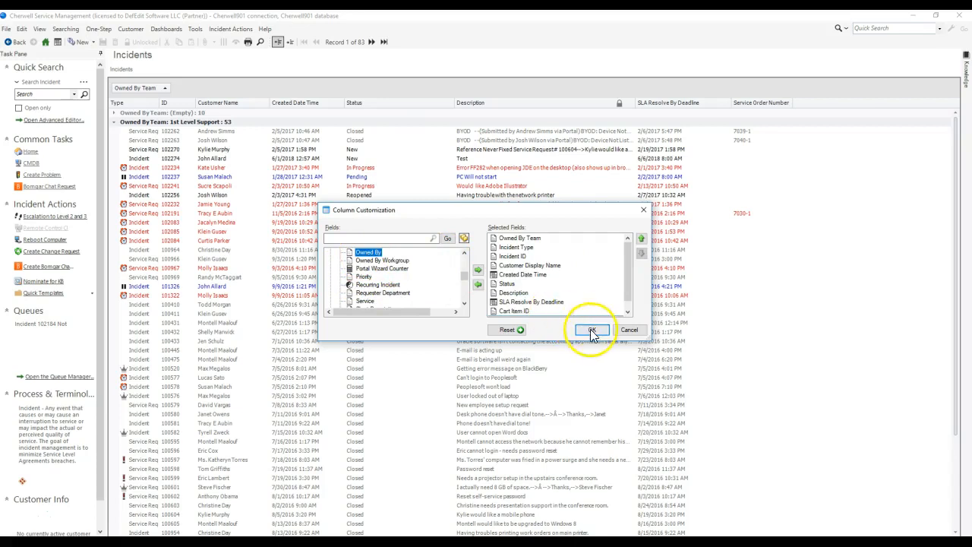
pyautogui.click(592, 332)
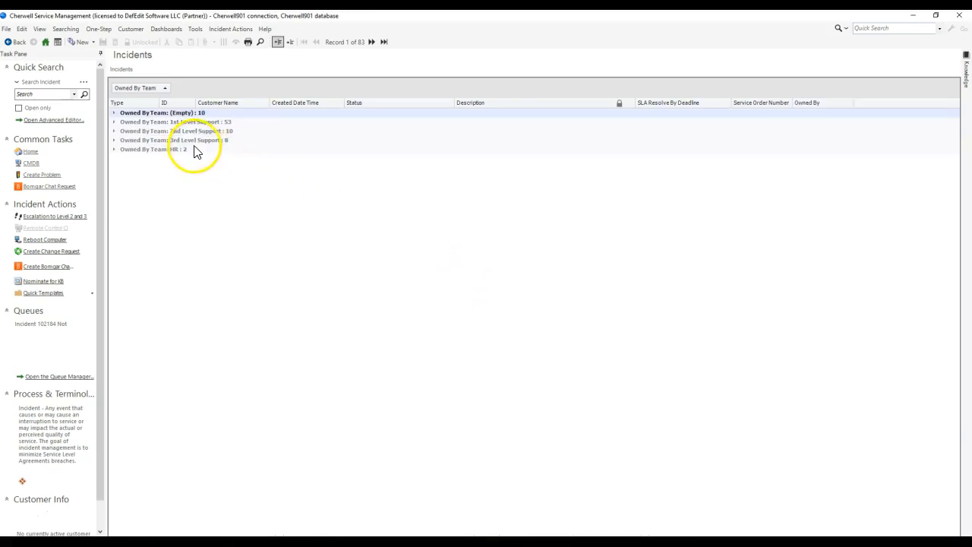
# Step: Subgroup the team-grouped incidents by Owned By, and expand the owner group containing incidents 102083 and 102084 under 1st Level Support
pyautogui.doubleClick(194, 123)
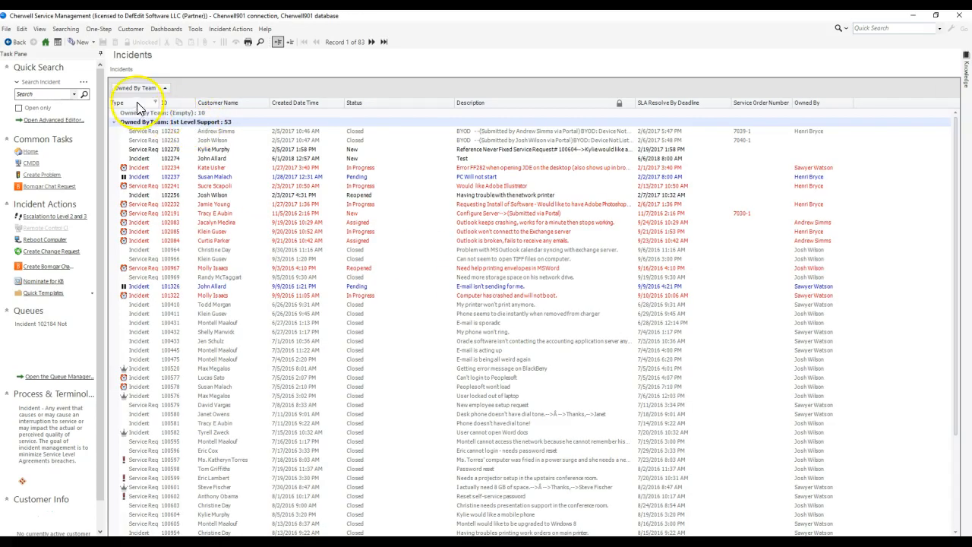
pyautogui.moveTo(825, 106); pyautogui.dragTo(271, 96)
pyautogui.doubleClick(182, 155)
pyautogui.click(225, 173)
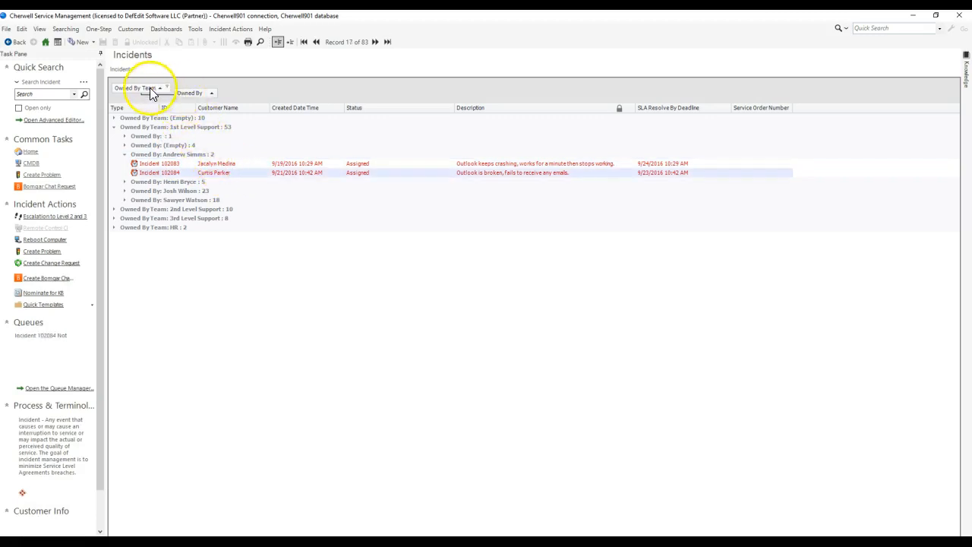
pyautogui.click(170, 128)
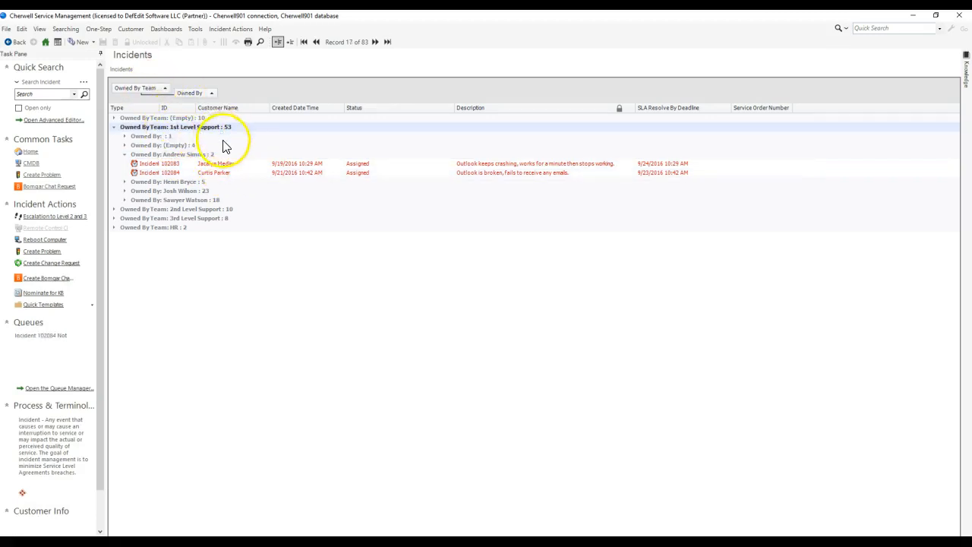
# Step: Collapse and re-expand the owner group containing incidents 102083 and 102084 under 1st Level Support
pyautogui.click(193, 156)
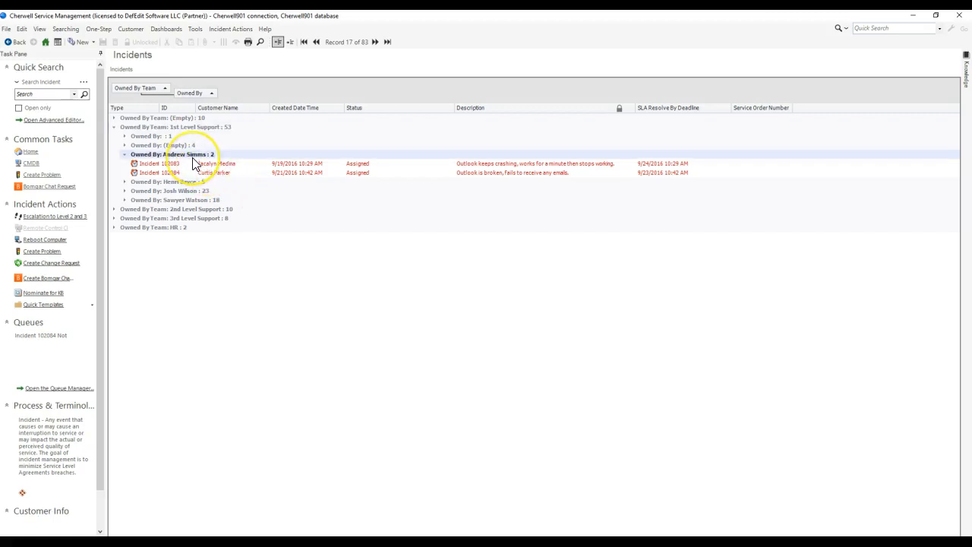
pyautogui.doubleClick(193, 155)
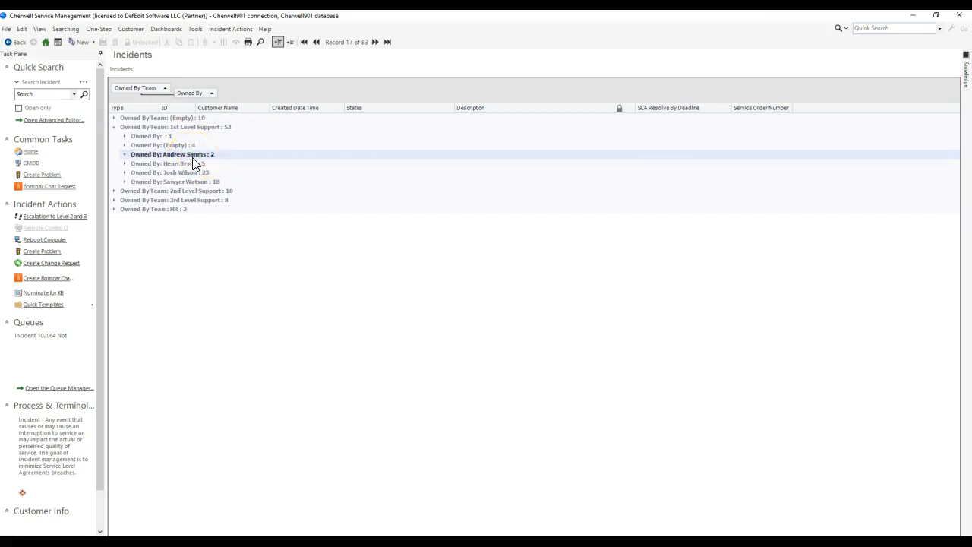
pyautogui.doubleClick(192, 159)
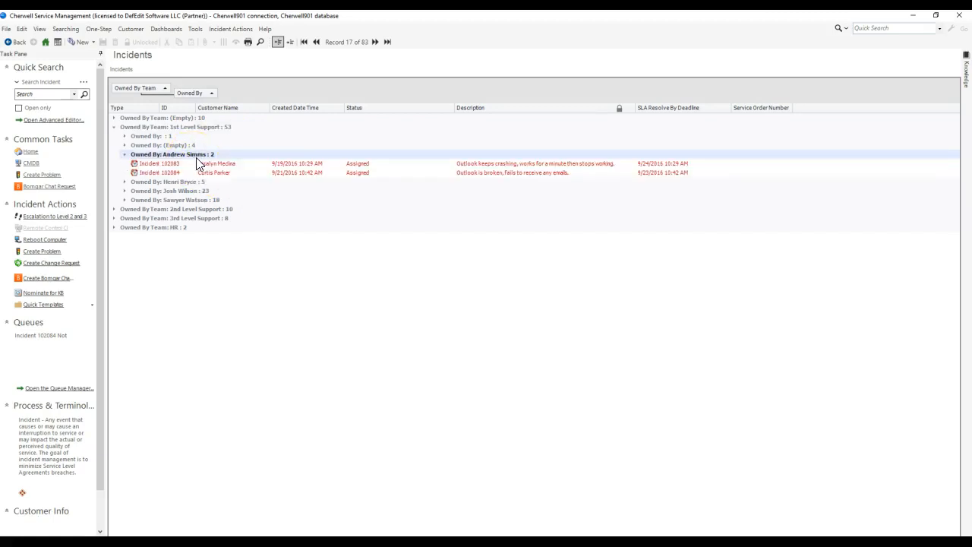
# Step: Switch to Cherwell Service Management Administrator, create a new Blueprint, and open its Database Server Objects Manager
pyautogui.hotkey('alt', 'Tab')
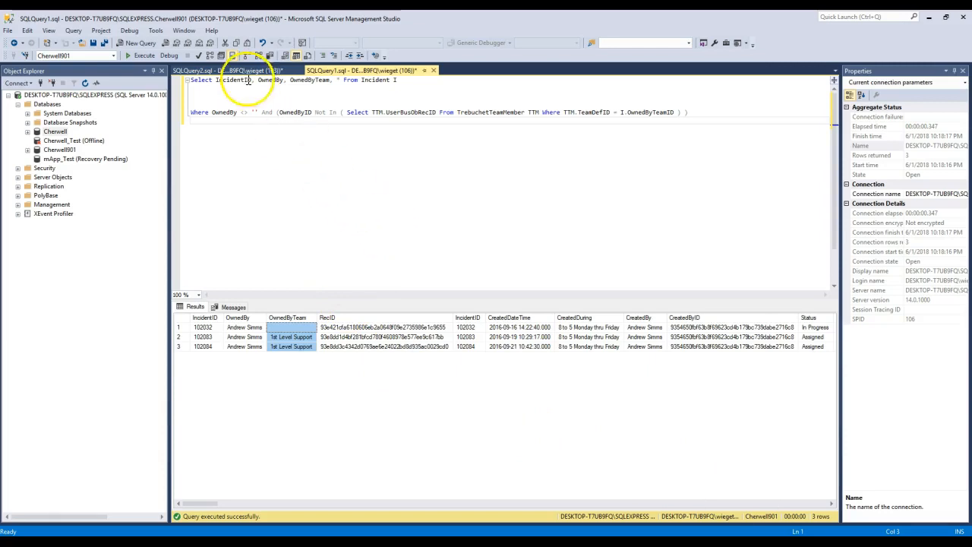
pyautogui.hotkey('alt', 'Tab')
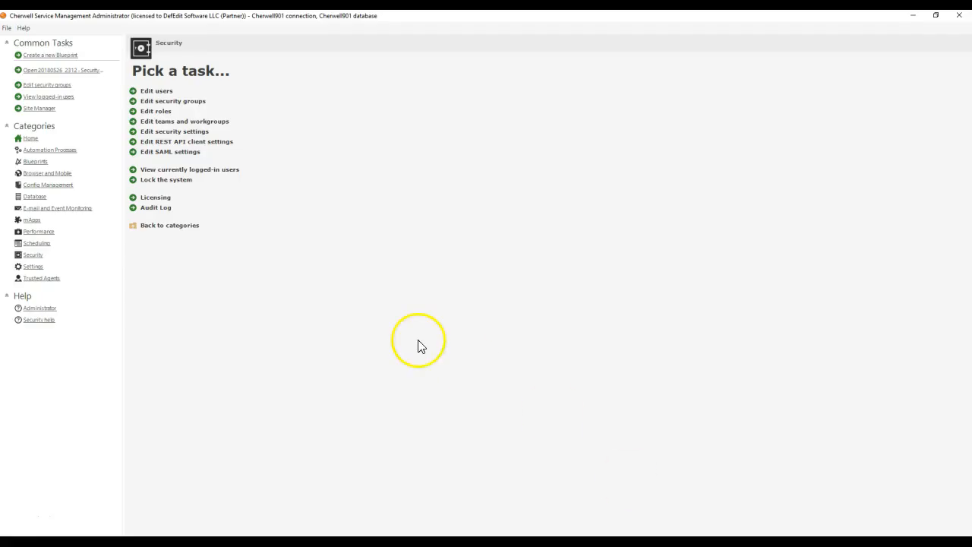
pyautogui.click(35, 161)
pyautogui.click(171, 91)
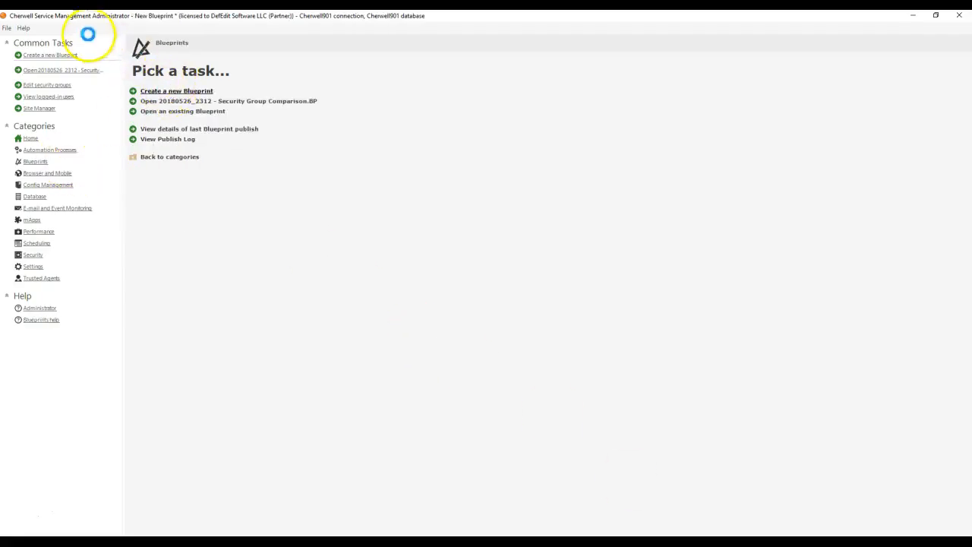
pyautogui.click(66, 28)
pyautogui.click(95, 85)
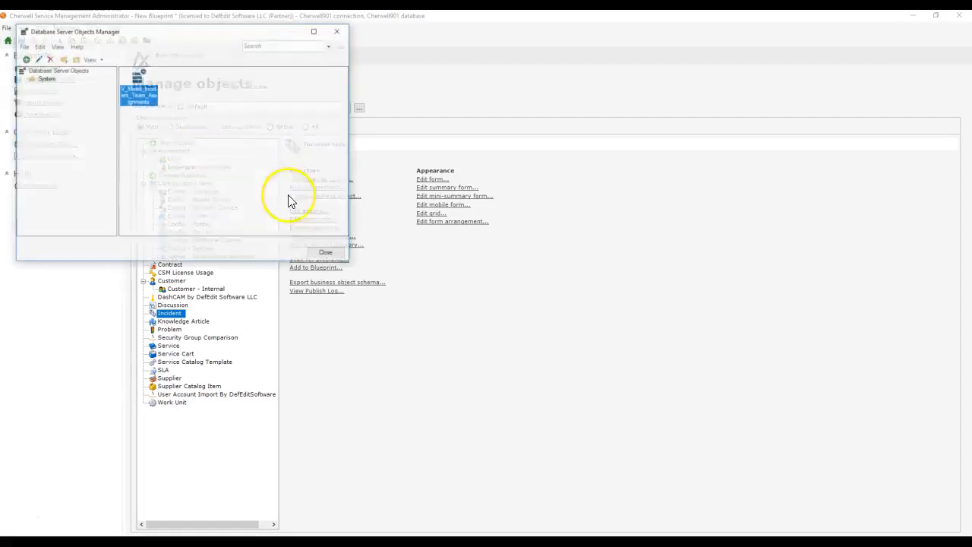
# Step: Open the V_Mixed_Incident_Team_Assignments database server object for editing and review its name and general settings
pyautogui.rightClick(137, 85)
pyautogui.click(152, 90)
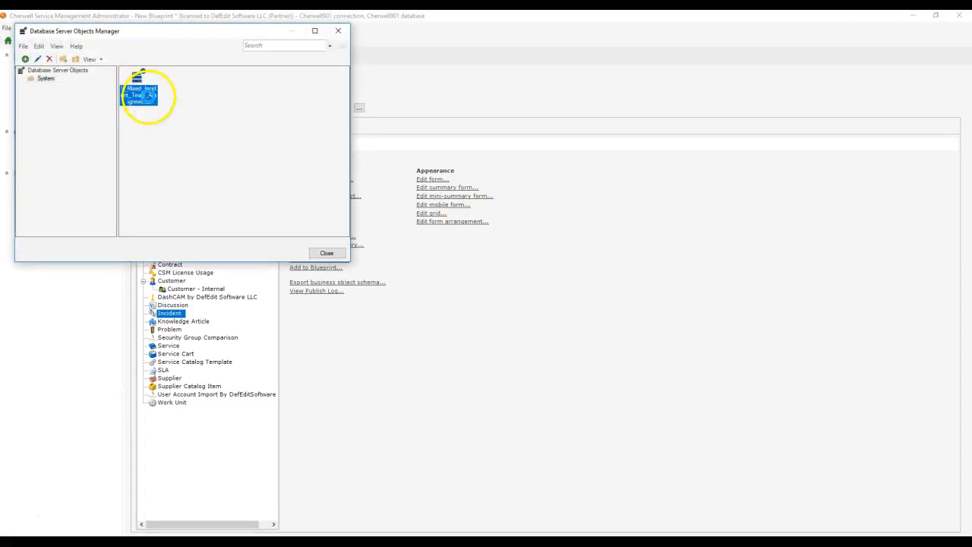
pyautogui.moveTo(428, 158); pyautogui.dragTo(391, 159)
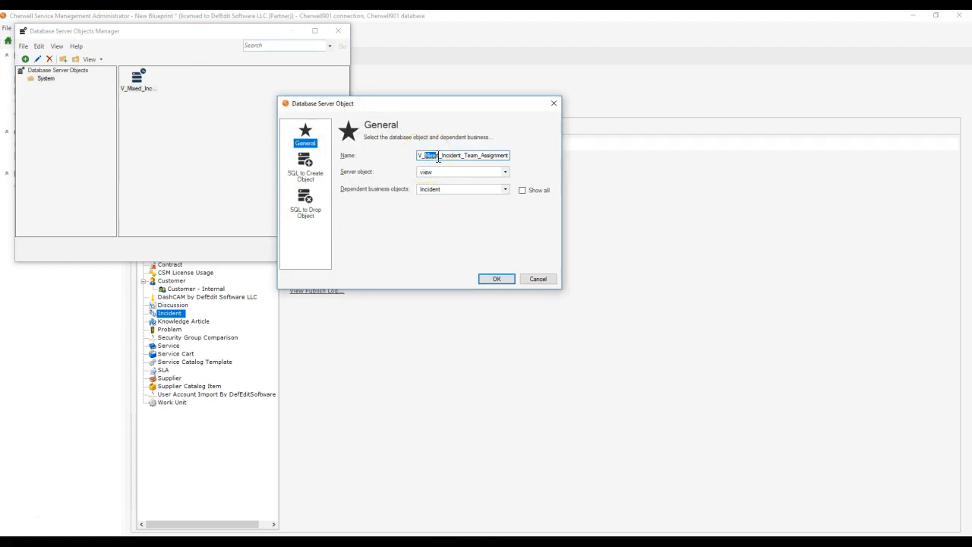
pyautogui.moveTo(439, 158); pyautogui.dragTo(544, 156)
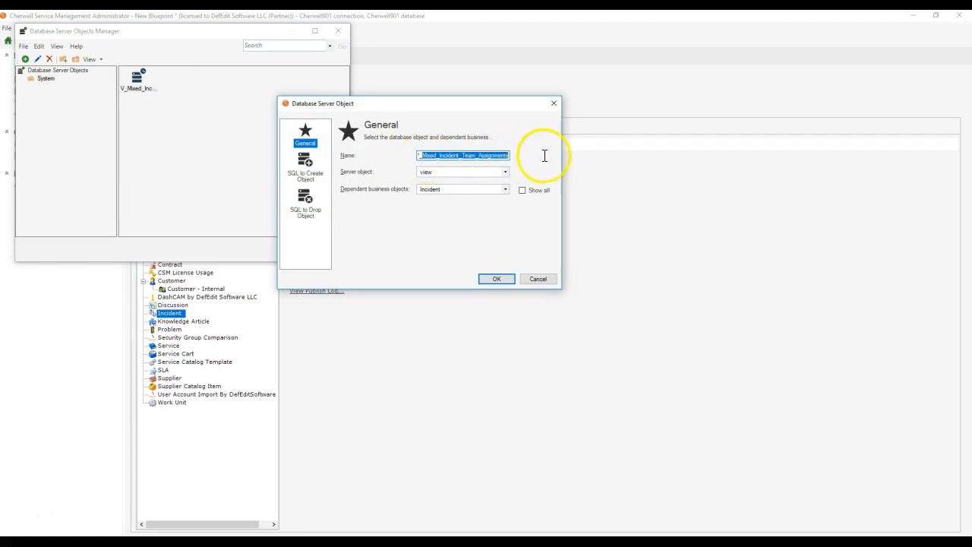
# Step: Review the SQL that creates and drops the V_Mixed_Incident_Team_Assignments view, and leave the object without saving
pyautogui.click(304, 165)
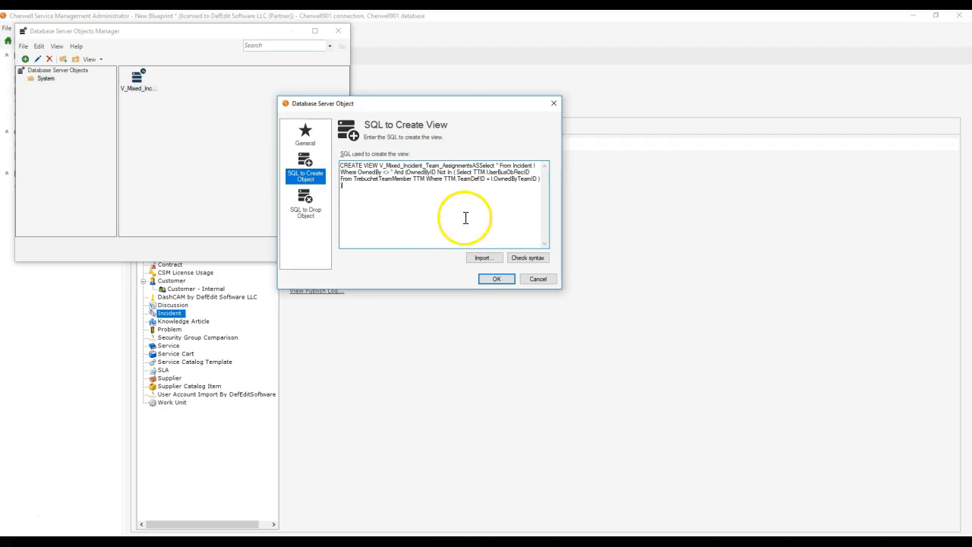
pyautogui.moveTo(463, 217); pyautogui.dragTo(338, 167)
pyautogui.click(418, 193)
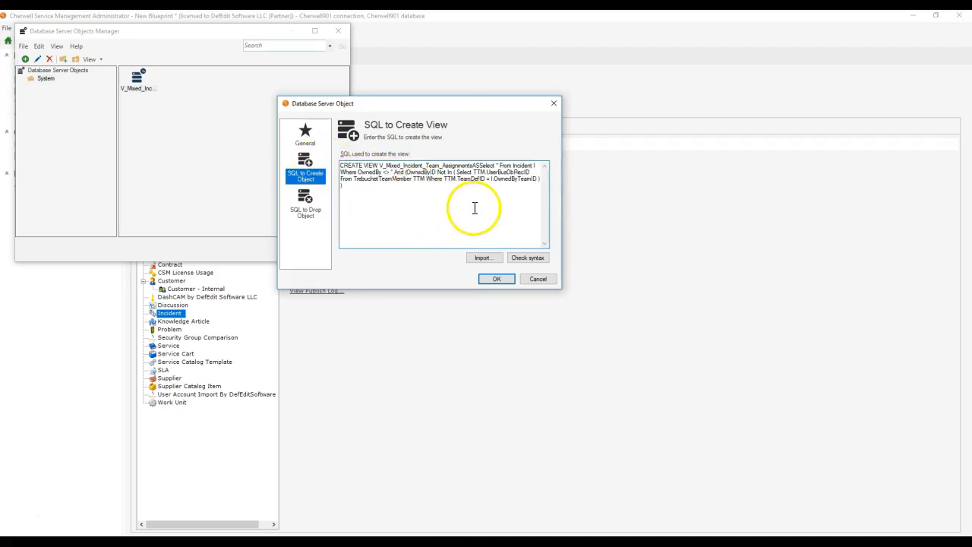
pyautogui.click(308, 207)
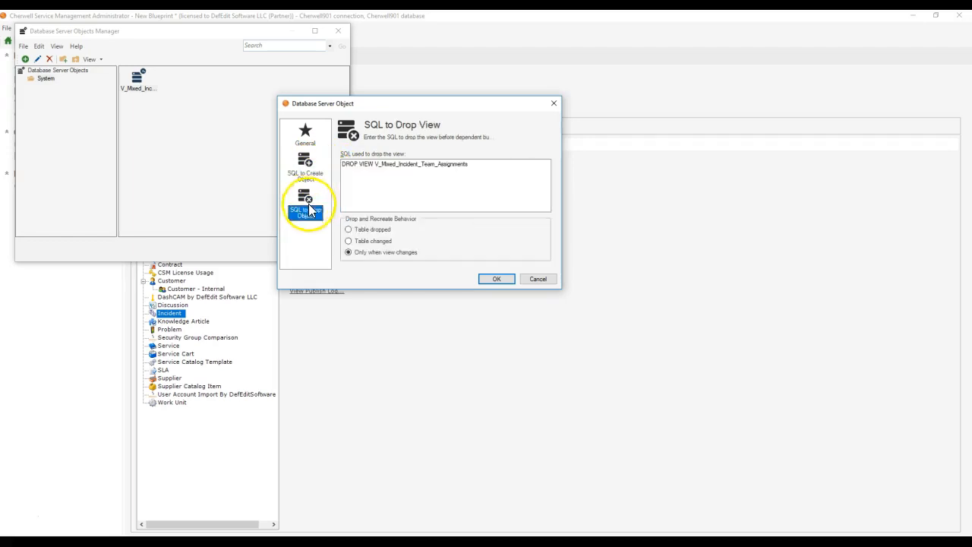
pyautogui.moveTo(486, 173); pyautogui.dragTo(346, 172)
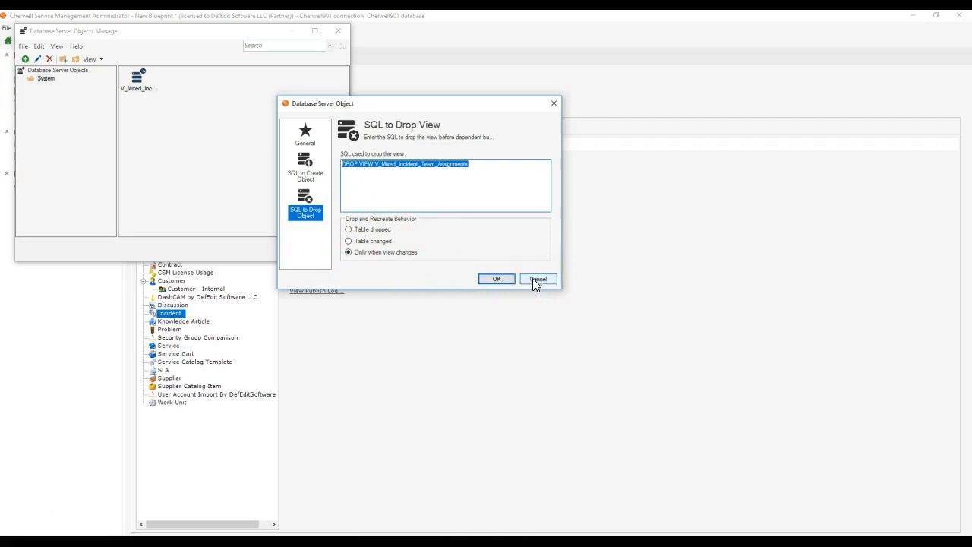
pyautogui.click(298, 180)
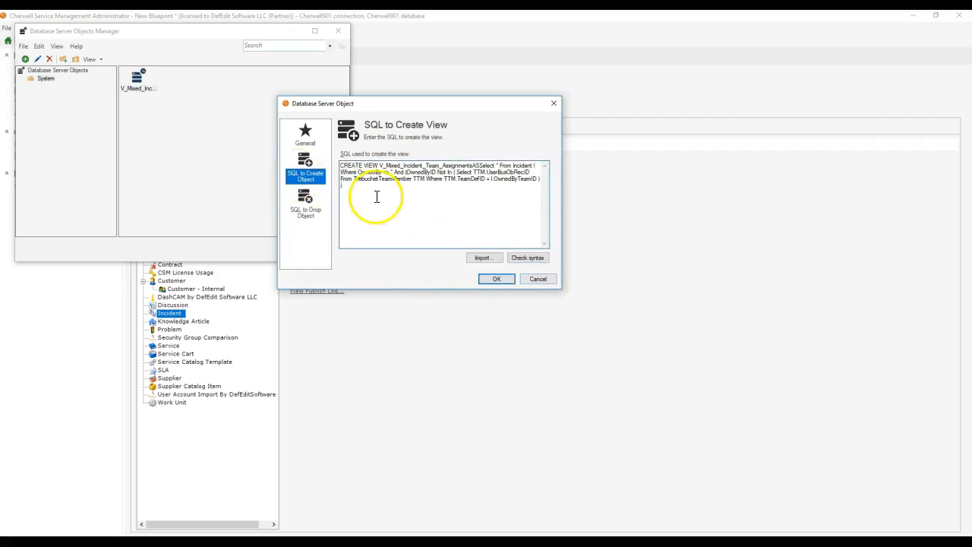
pyautogui.click(298, 215)
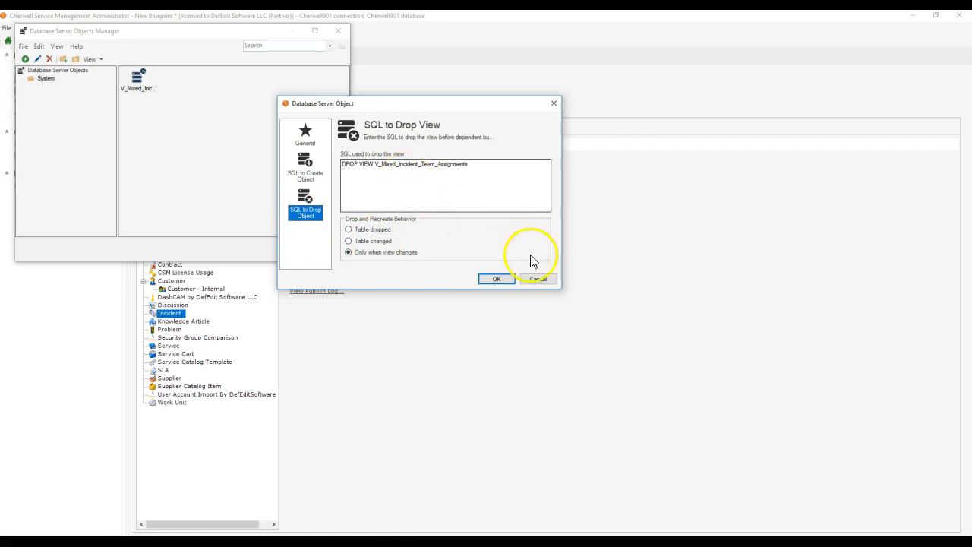
pyautogui.click(541, 279)
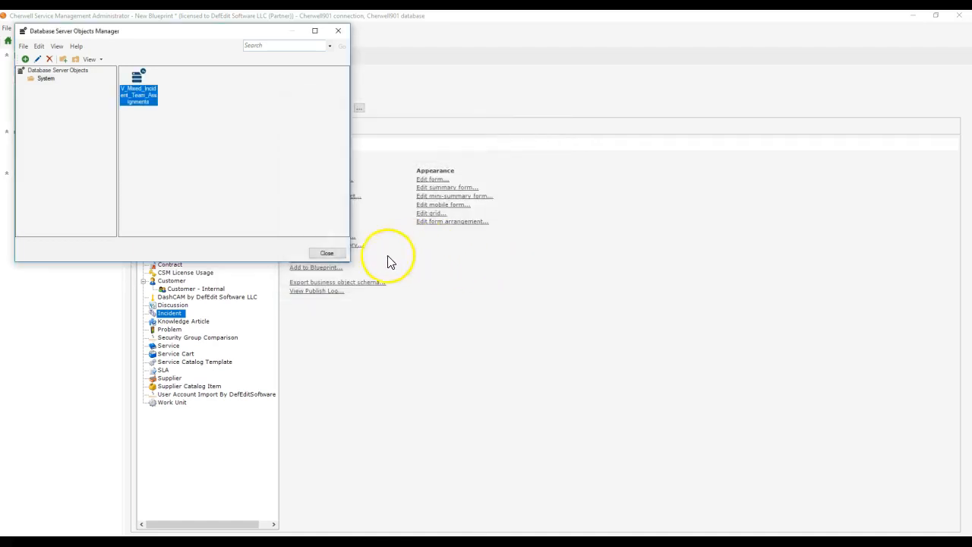
# Step: Reopen V_Mixed_Incident_Team_Assignments to check its drop and recreate behavior, cancel, and close the Database Server Objects Manager
pyautogui.rightClick(141, 98)
pyautogui.click(161, 105)
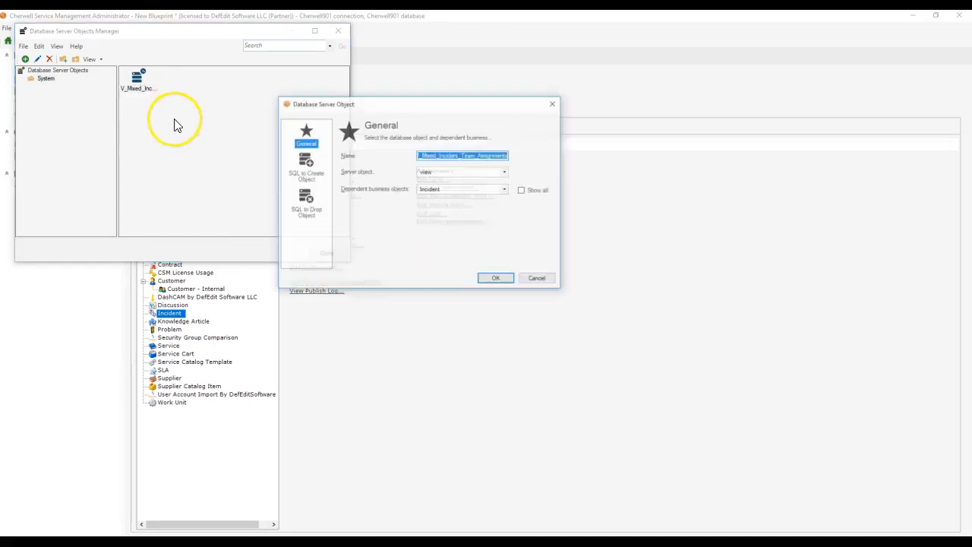
pyautogui.click(307, 199)
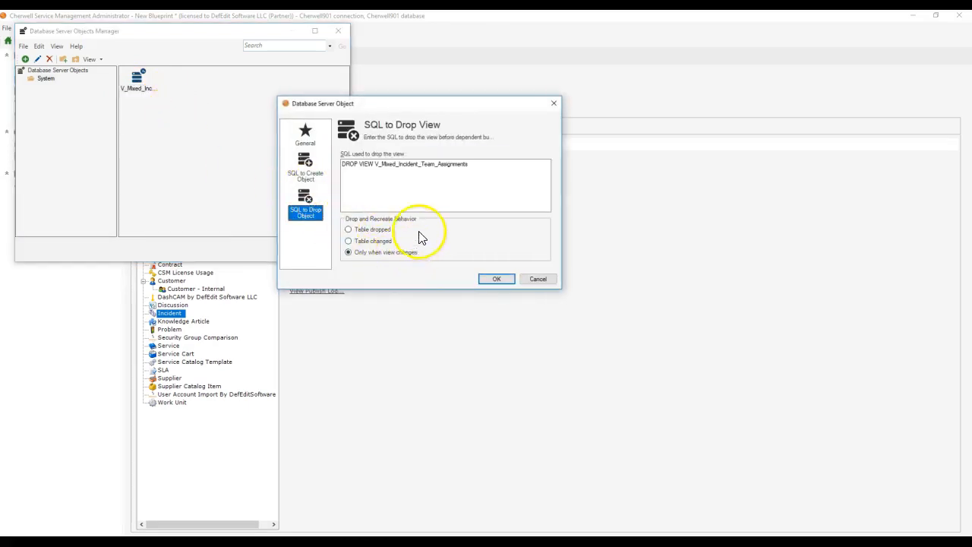
pyautogui.click(547, 279)
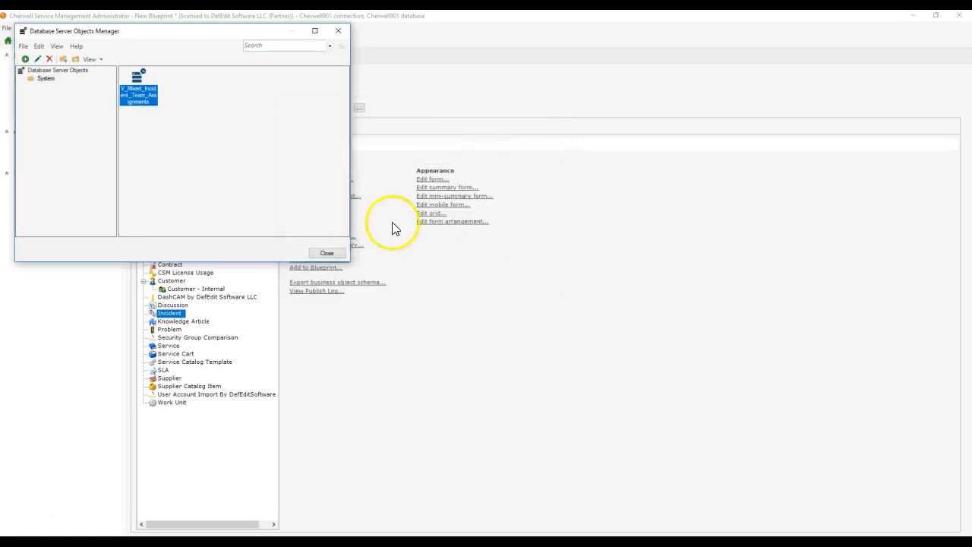
pyautogui.click(325, 251)
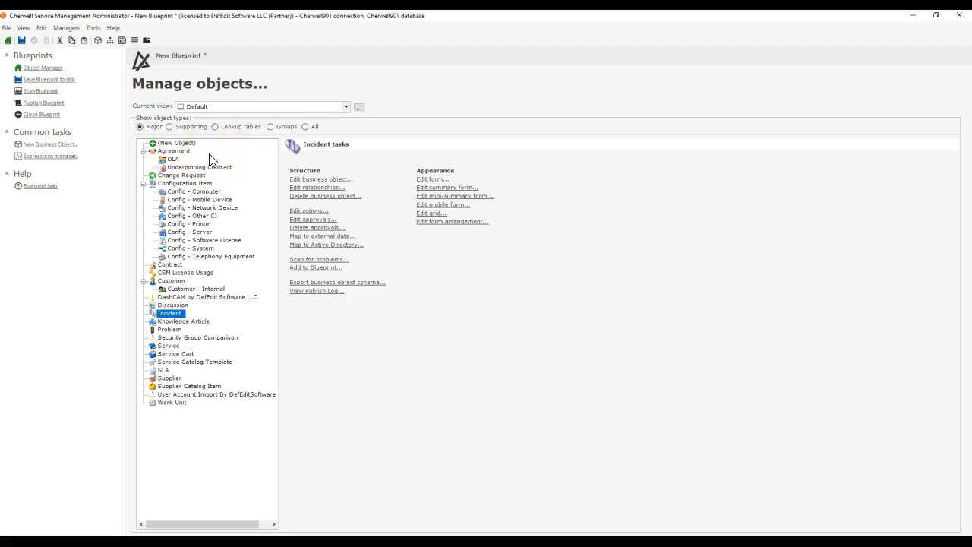
# Step: Select the New Object entry in the object list and check the Blueprint for changes
pyautogui.click(182, 144)
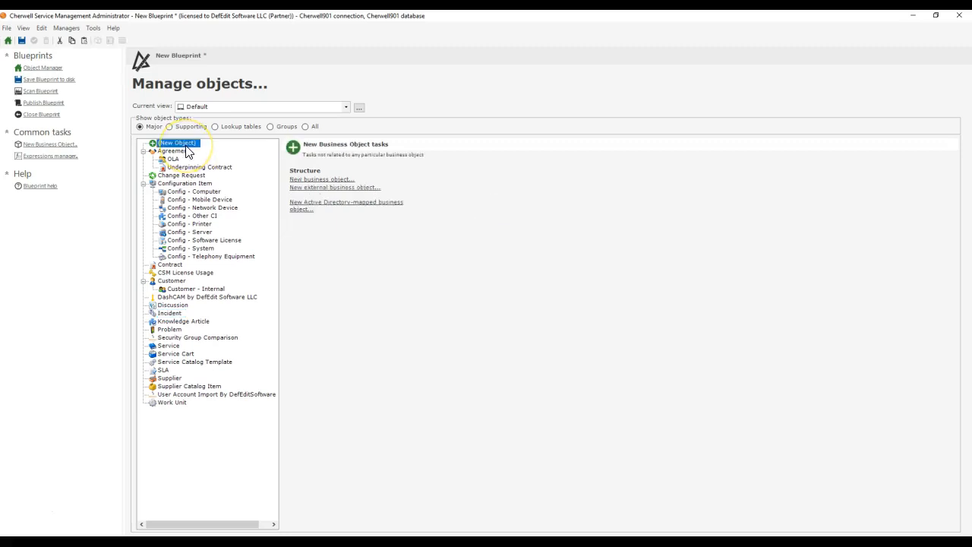
pyautogui.click(6, 27)
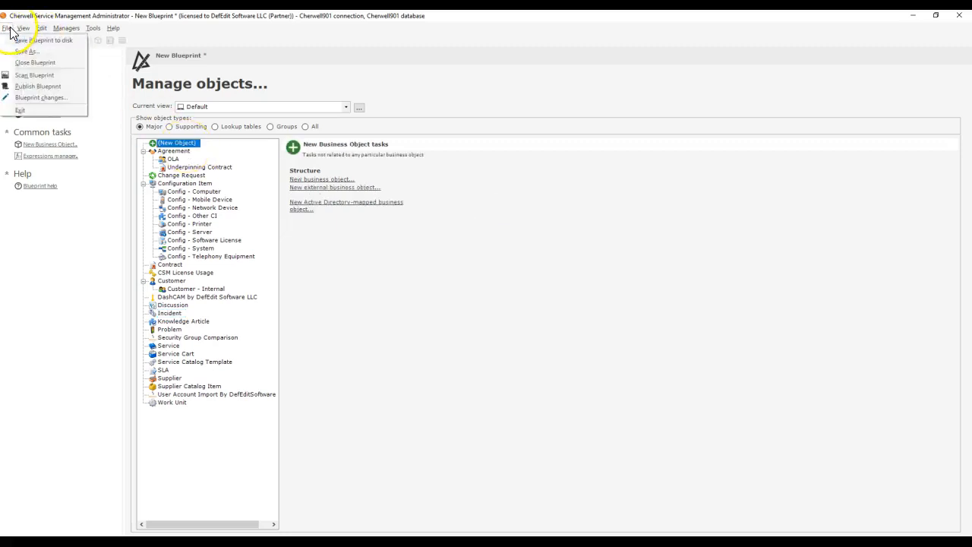
pyautogui.click(33, 98)
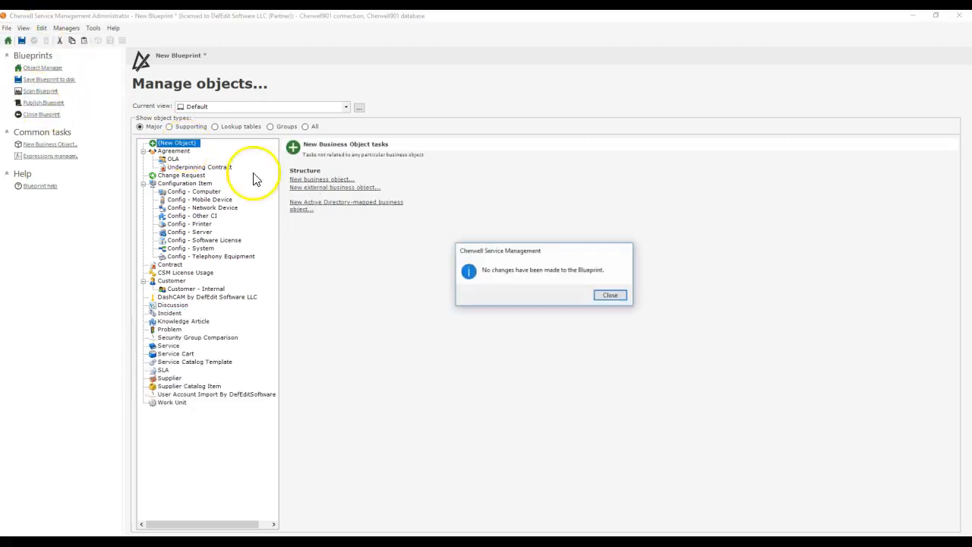
pyautogui.click(610, 296)
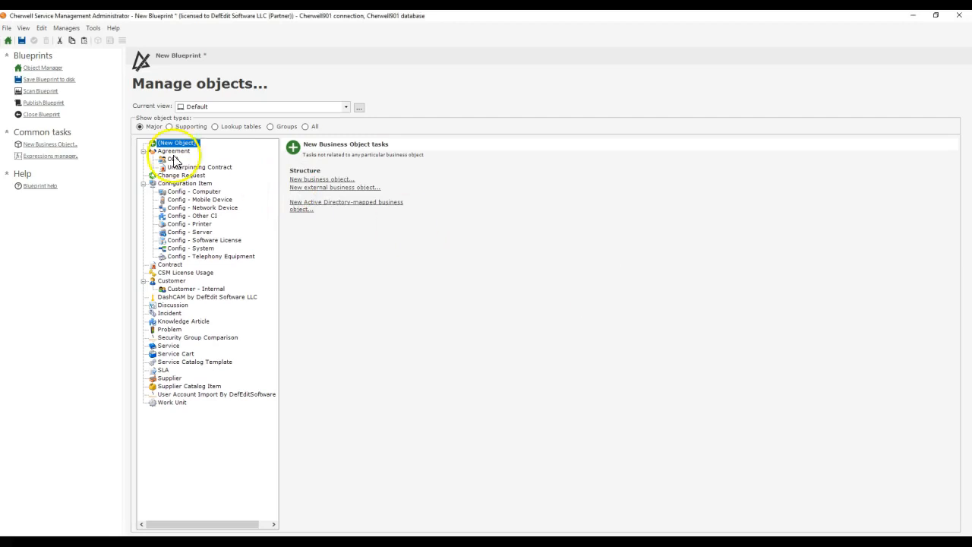
# Step: Start a new external business object with mApped Cherwell System as the external connection
pyautogui.click(295, 188)
pyautogui.click(531, 362)
pyautogui.click(368, 254)
pyautogui.click(530, 363)
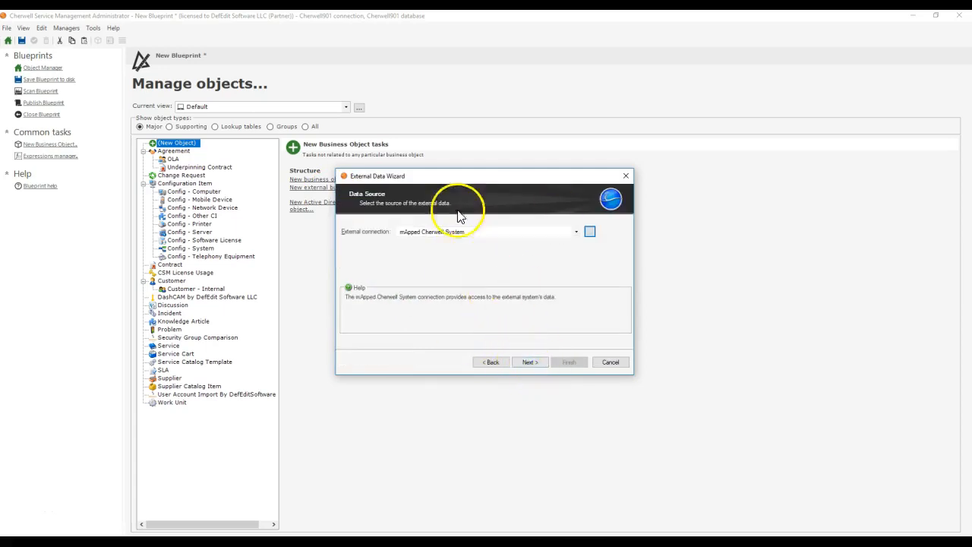
pyautogui.click(530, 362)
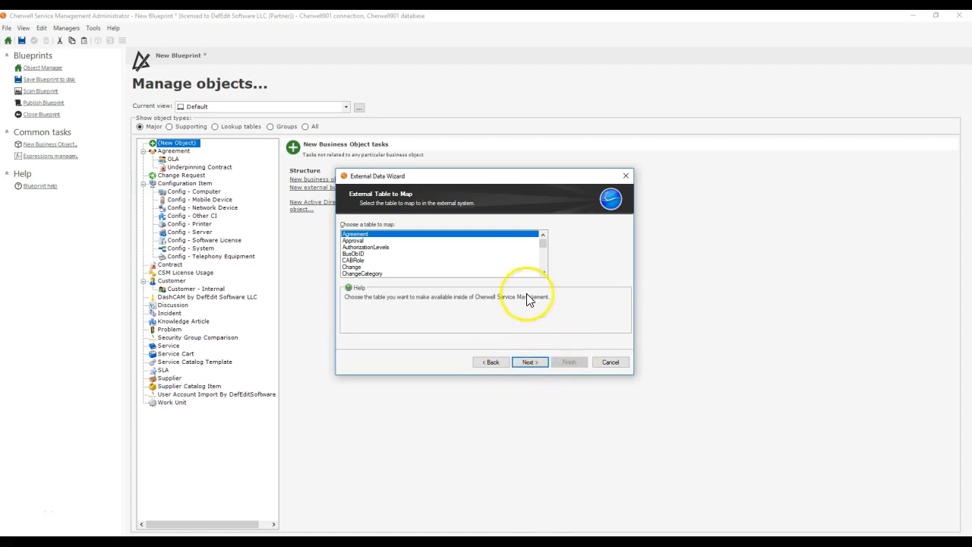
# Step: Choose V_Mixed_Incident_Team_Assignments as the external table to map
pyautogui.moveTo(543, 245); pyautogui.dragTo(544, 268)
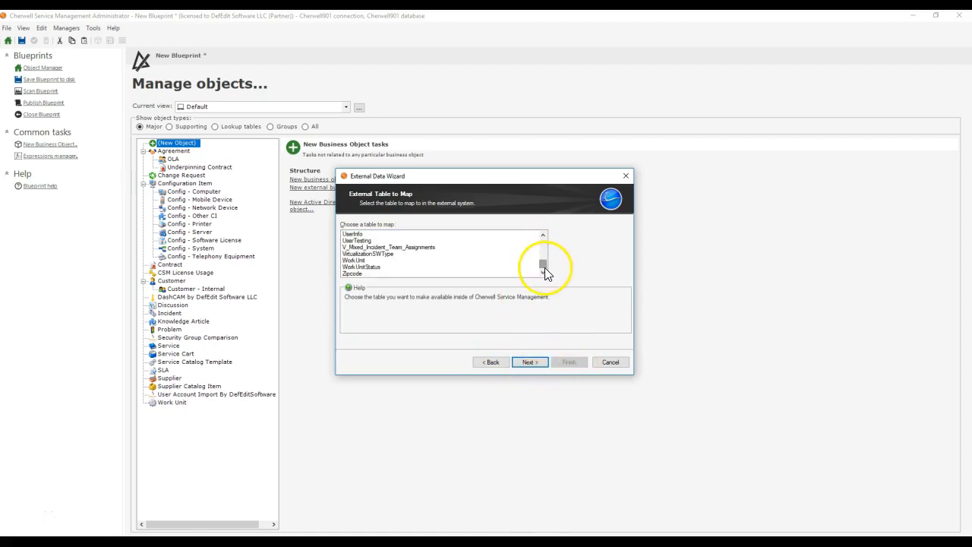
pyautogui.scroll(1, 395, 275)
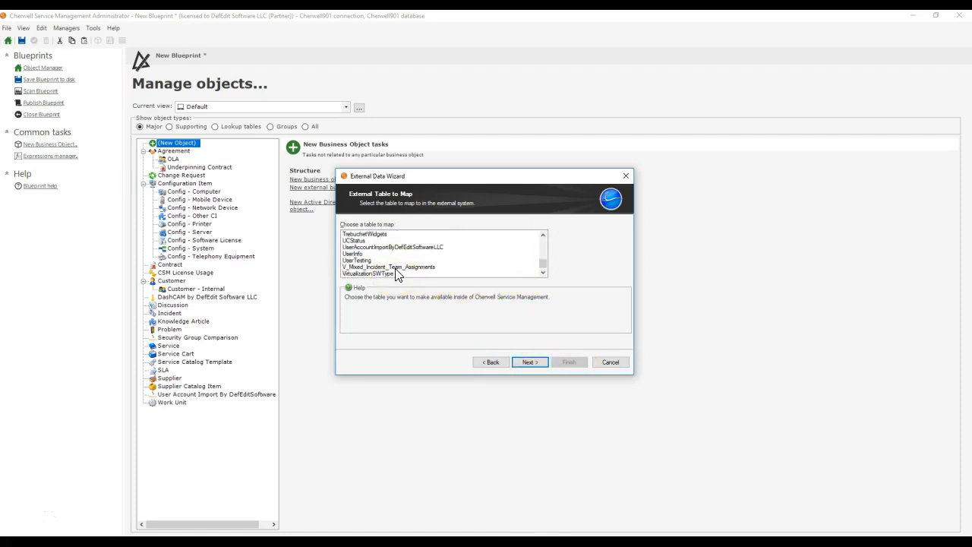
pyautogui.click(406, 266)
pyautogui.scroll(2, 391, 258)
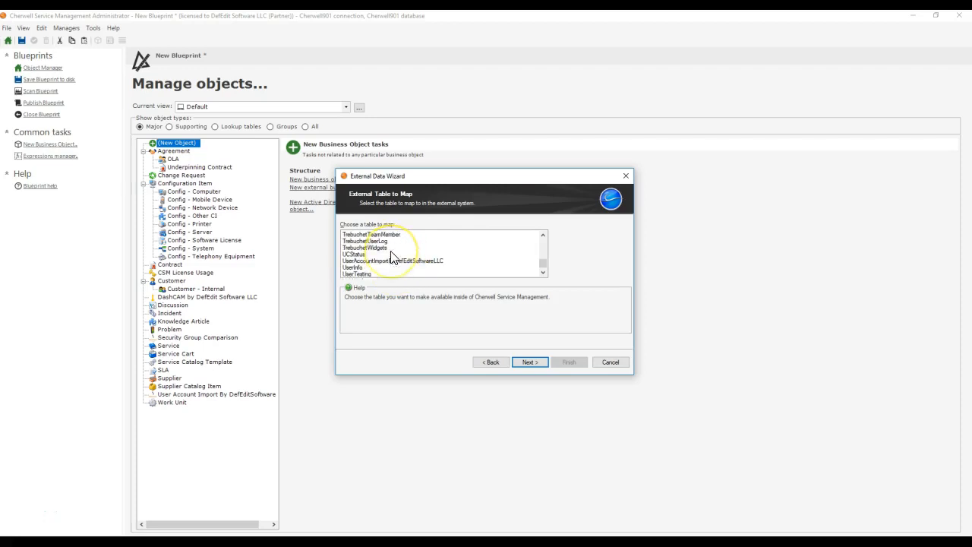
pyautogui.scroll(-4, 391, 258)
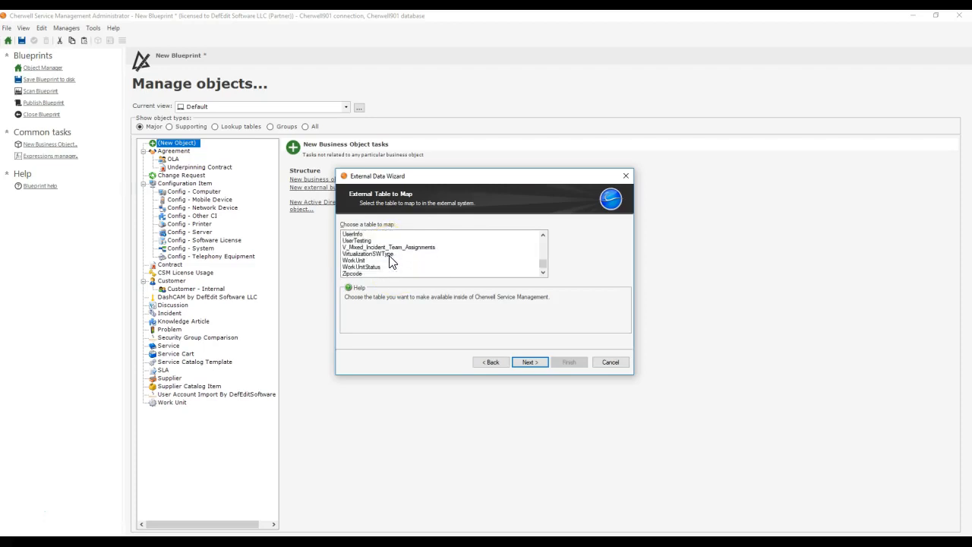
pyautogui.click(390, 248)
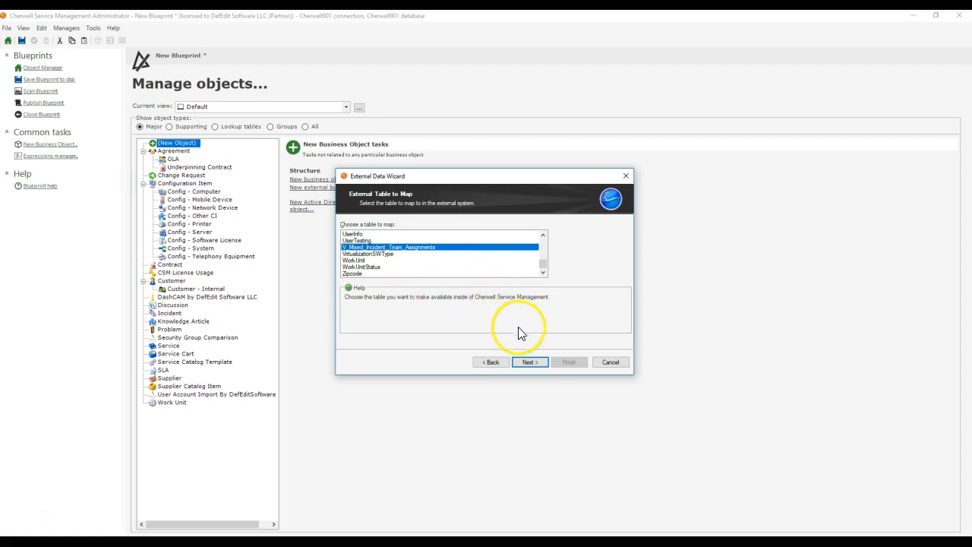
pyautogui.click(531, 362)
# Step: Set the business object type to Lookup and map all external fields, automatically creating new fields where no match is found
pyautogui.click(361, 262)
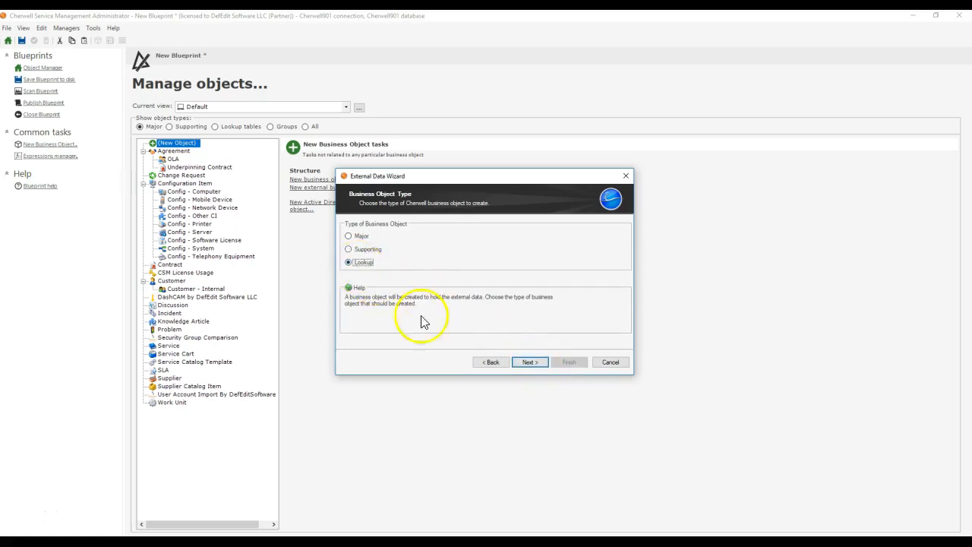
pyautogui.click(530, 363)
pyautogui.click(613, 274)
pyautogui.click(510, 287)
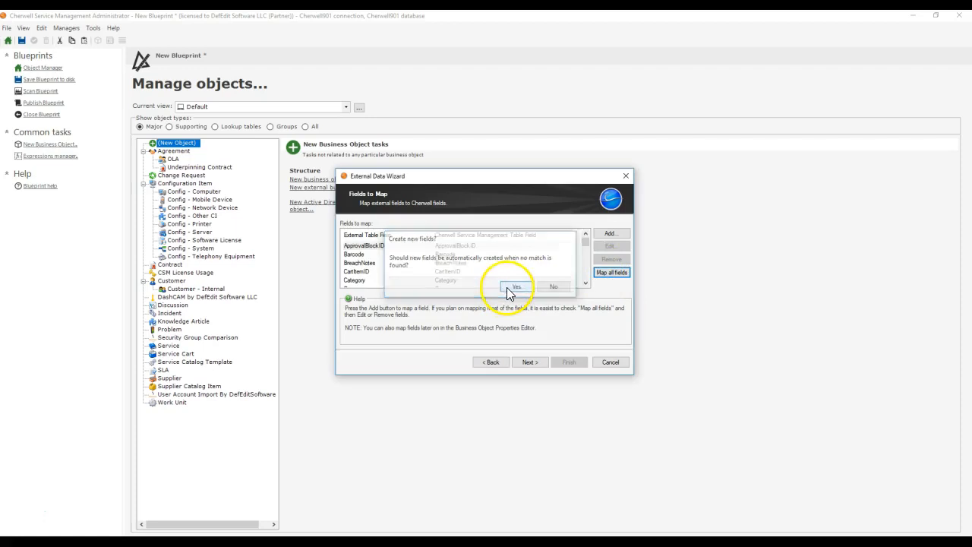
pyautogui.scroll(-15, 505, 265)
pyautogui.scroll(-3, 505, 261)
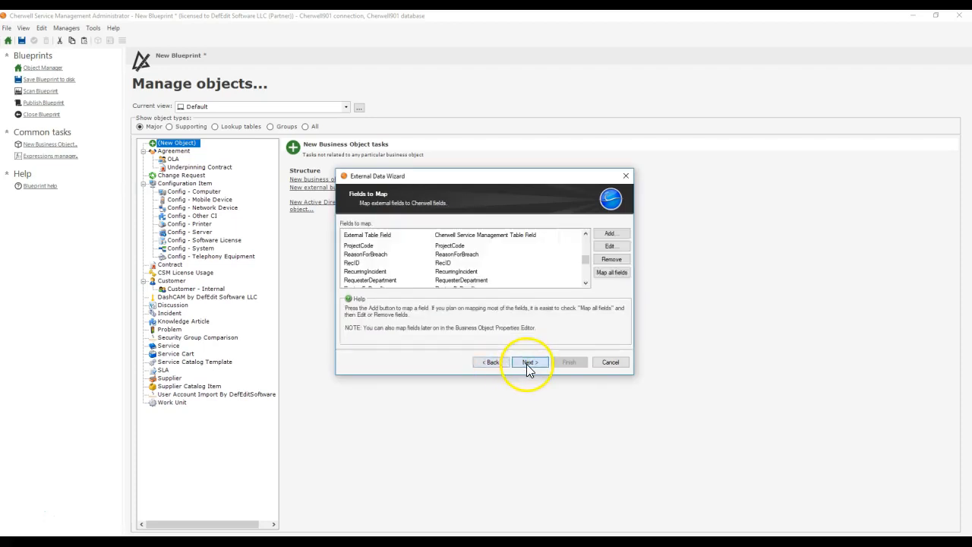
# Step: Cancel the all-fields mapping and start a new external business object using the mApped Cherwell System connection
pyautogui.moveTo(586, 262)
pyautogui.mouseDown()
pyautogui.moveTo(586, 287)
pyautogui.moveTo(589, 244)
pyautogui.mouseUp()
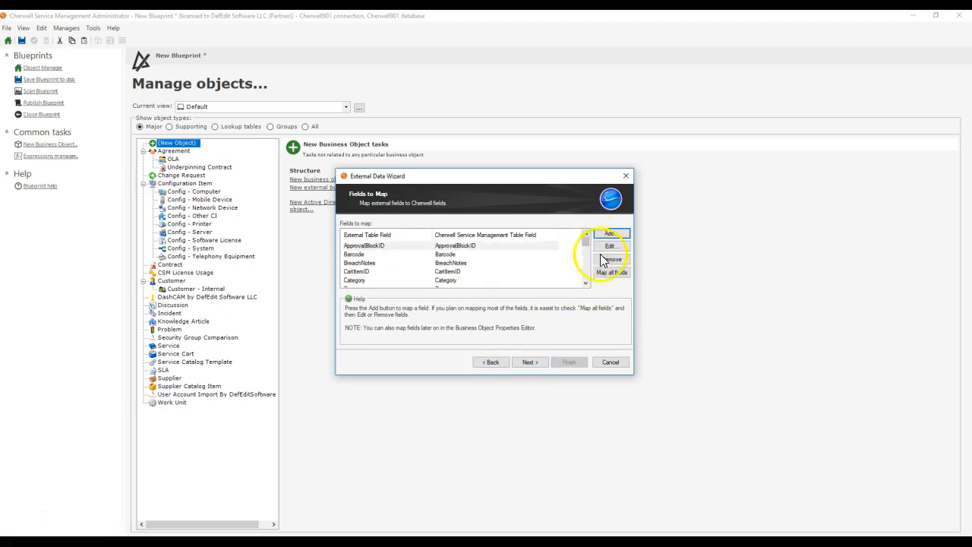
pyautogui.click(610, 362)
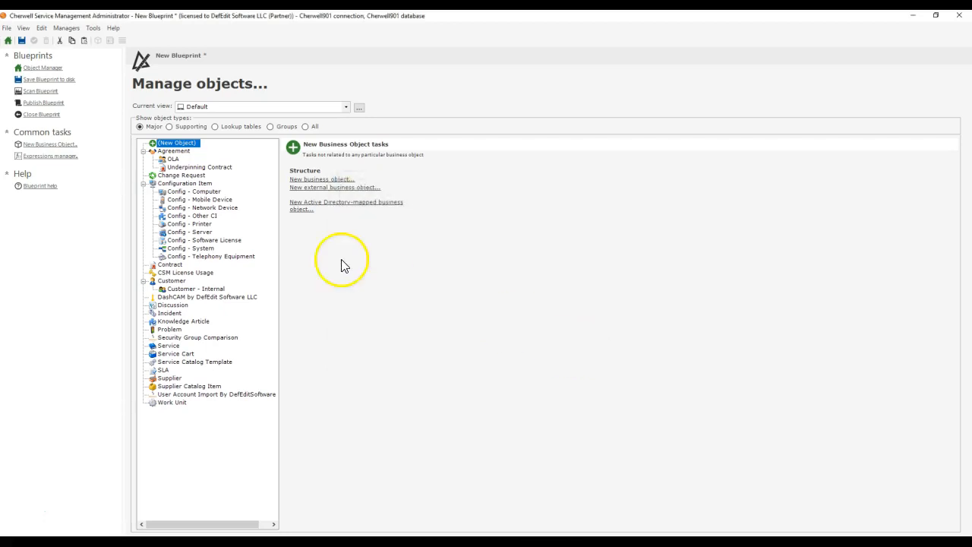
pyautogui.click(308, 190)
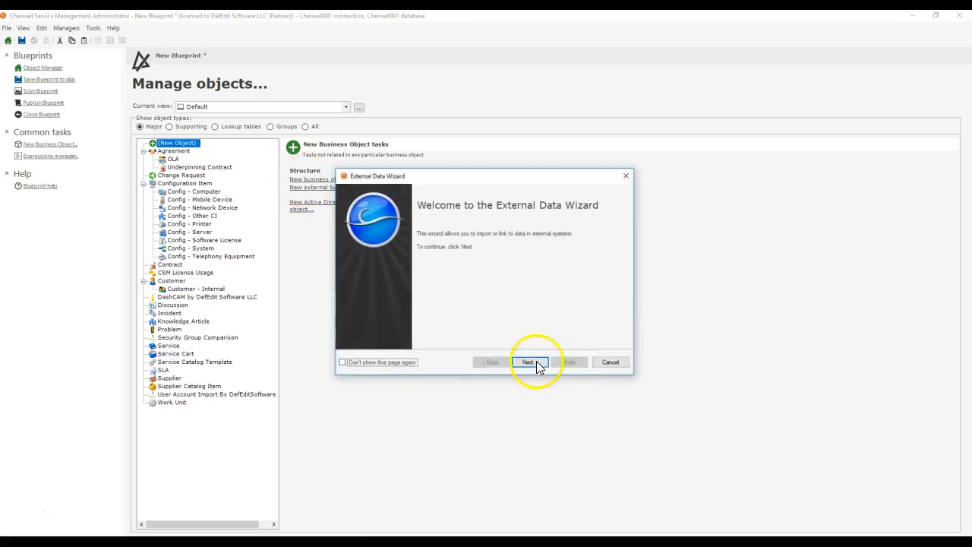
pyautogui.click(531, 361)
pyautogui.click(367, 253)
pyautogui.click(530, 361)
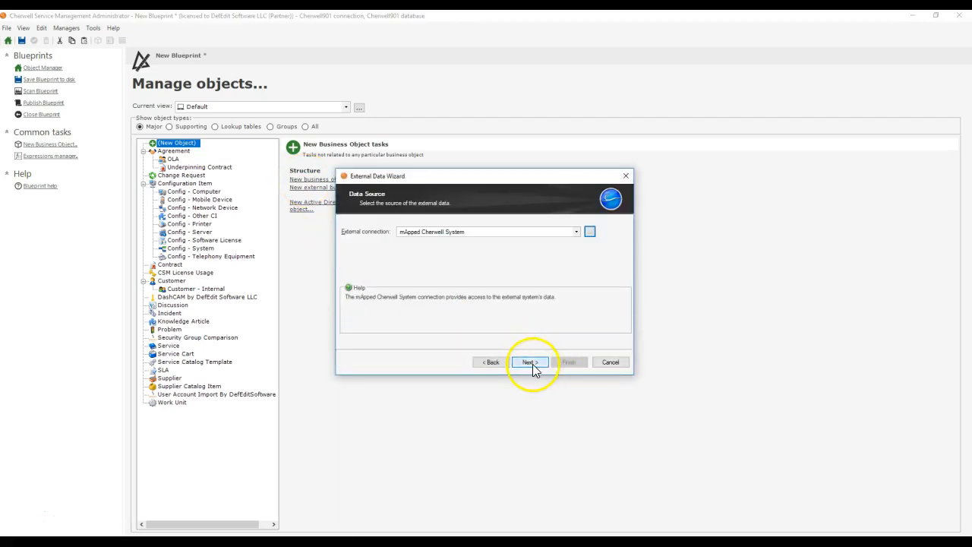
# Step: Choose V_Mixed_Incident_Team_Assignments as the external table to map and set the business object type to Lookup
pyautogui.click(531, 361)
pyautogui.scroll(-10, 445, 272)
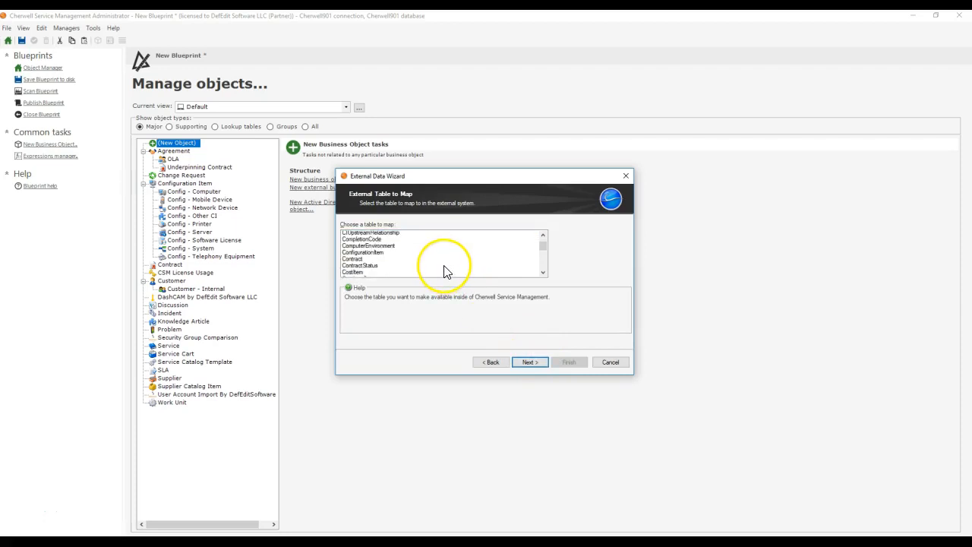
pyautogui.click(447, 273)
pyautogui.click(529, 362)
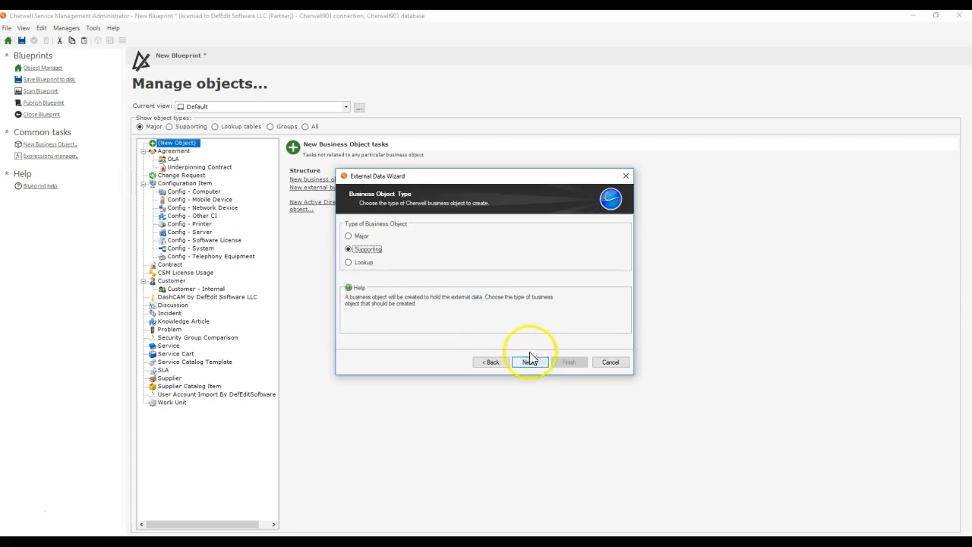
pyautogui.click(353, 261)
pyautogui.click(531, 362)
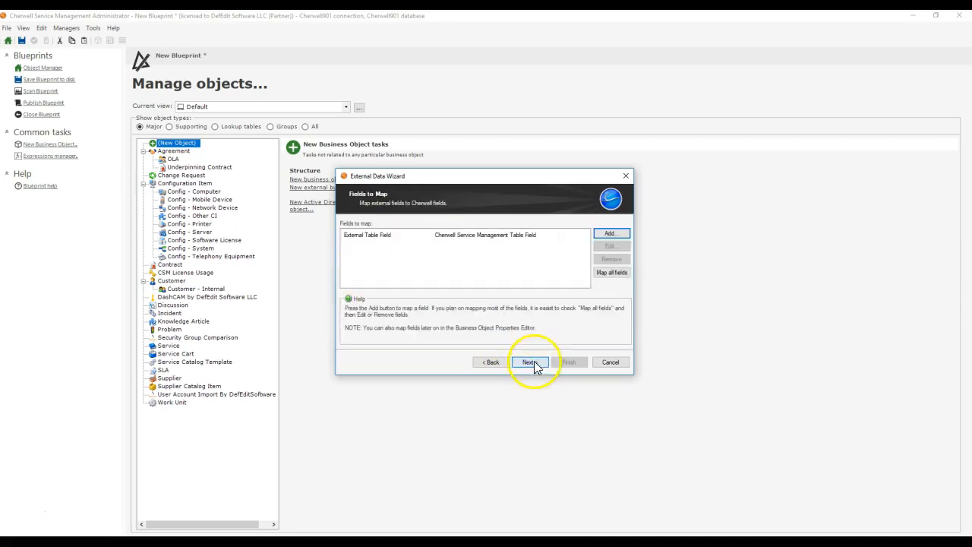
# Step: Map the external RecID field to a new Cherwell field
pyautogui.click(610, 234)
pyautogui.moveTo(554, 229); pyautogui.dragTo(489, 247)
pyautogui.scroll(8, 490, 247)
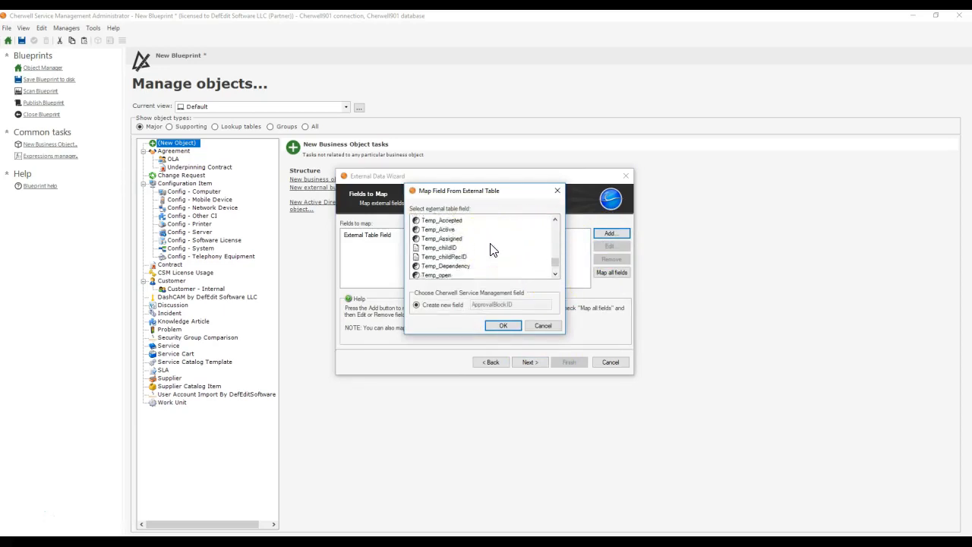
pyautogui.scroll(8, 490, 248)
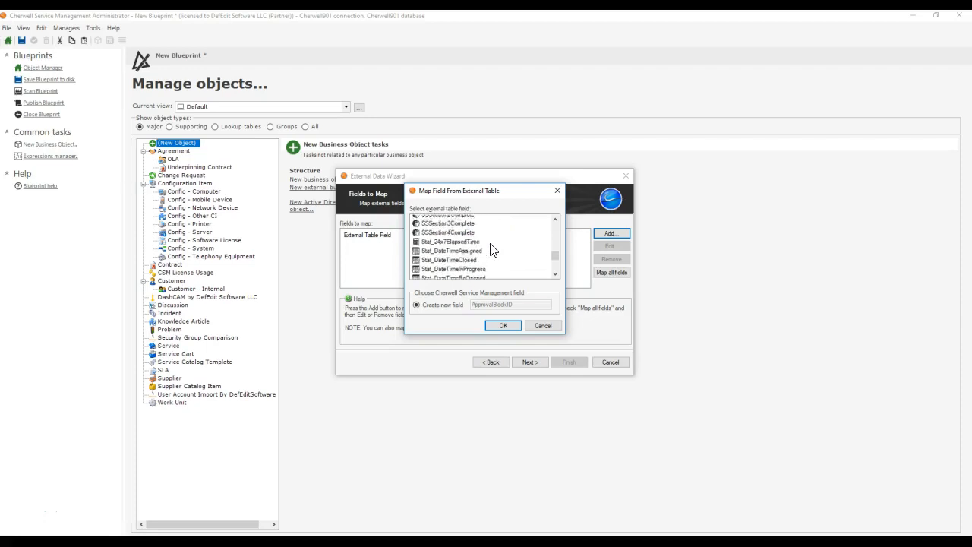
pyautogui.scroll(8, 489, 247)
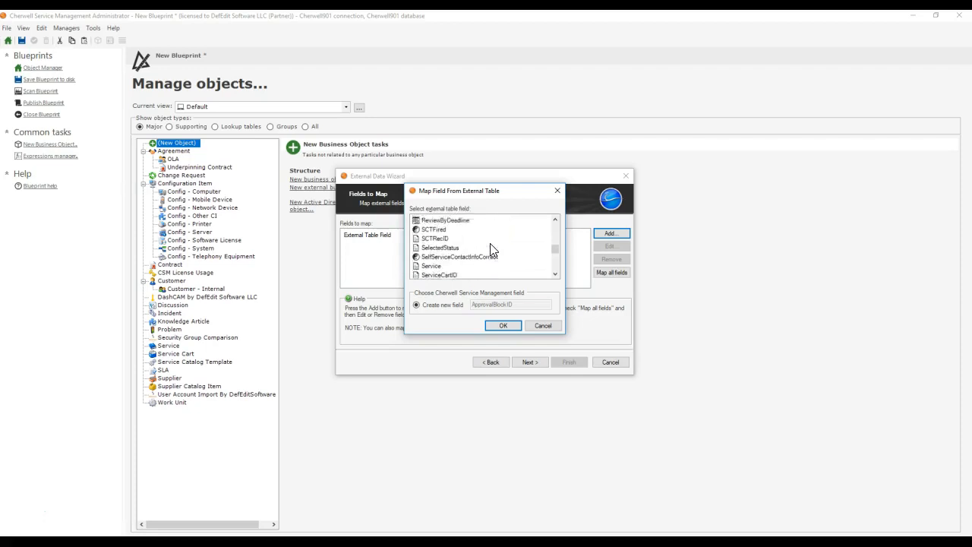
pyautogui.click(440, 239)
pyautogui.scroll(5, 455, 258)
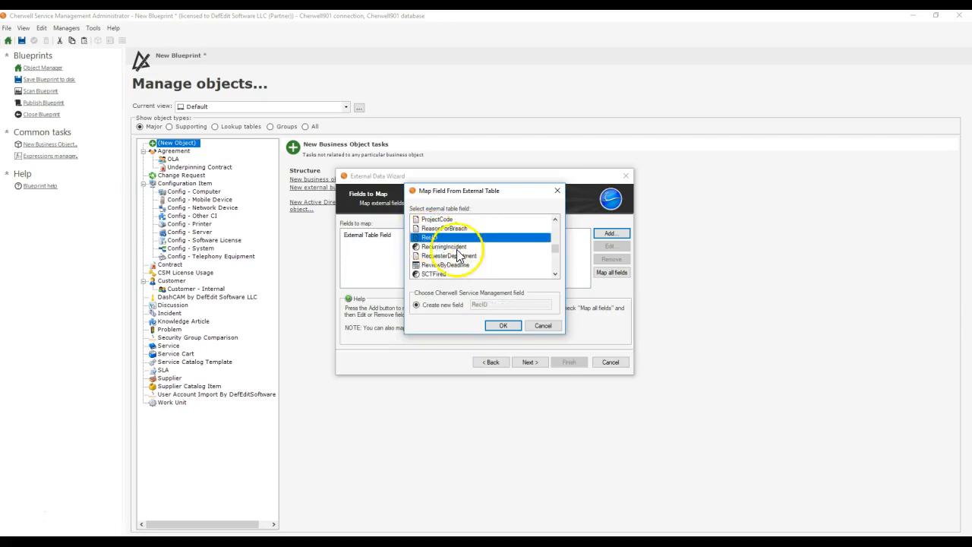
pyautogui.click(502, 325)
# Step: Add a mapping from the external IncidentID field to a new Cherwell field
pyautogui.click(607, 237)
pyautogui.scroll(-8, 473, 254)
pyautogui.scroll(-8, 477, 253)
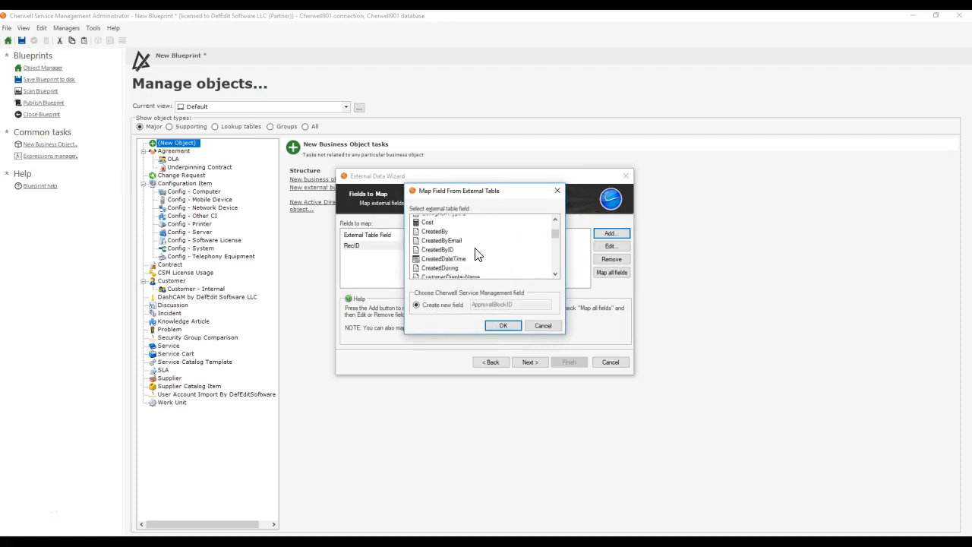
pyautogui.scroll(8, 477, 254)
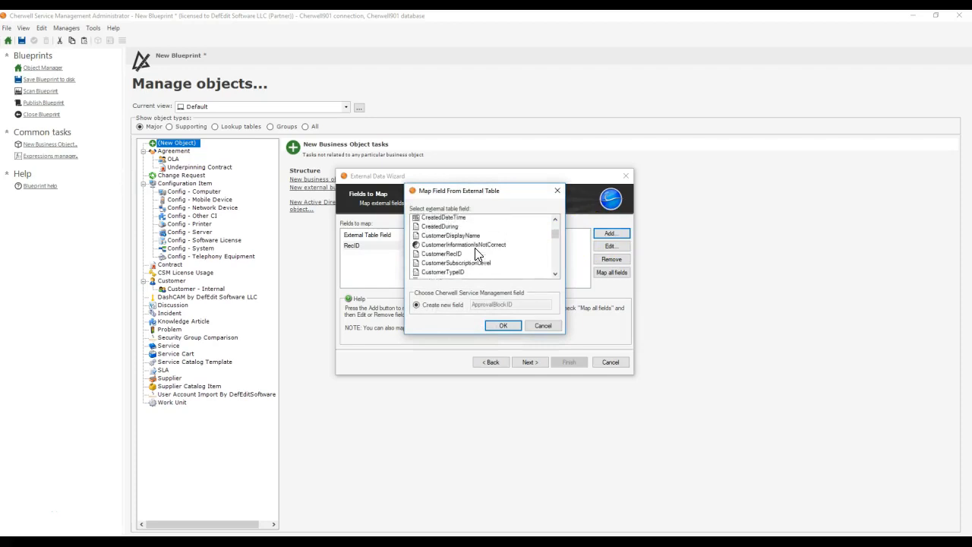
pyautogui.scroll(-6, 477, 254)
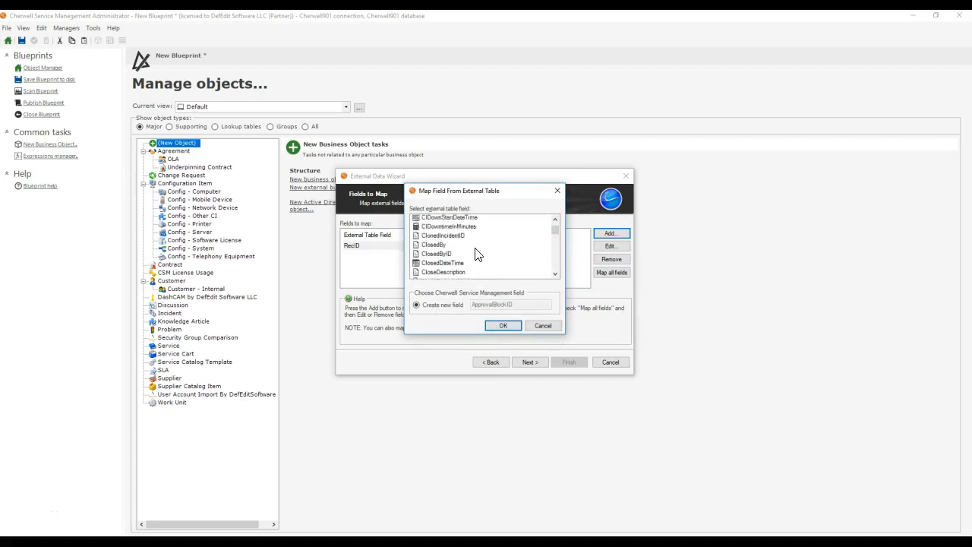
pyautogui.scroll(-10, 477, 254)
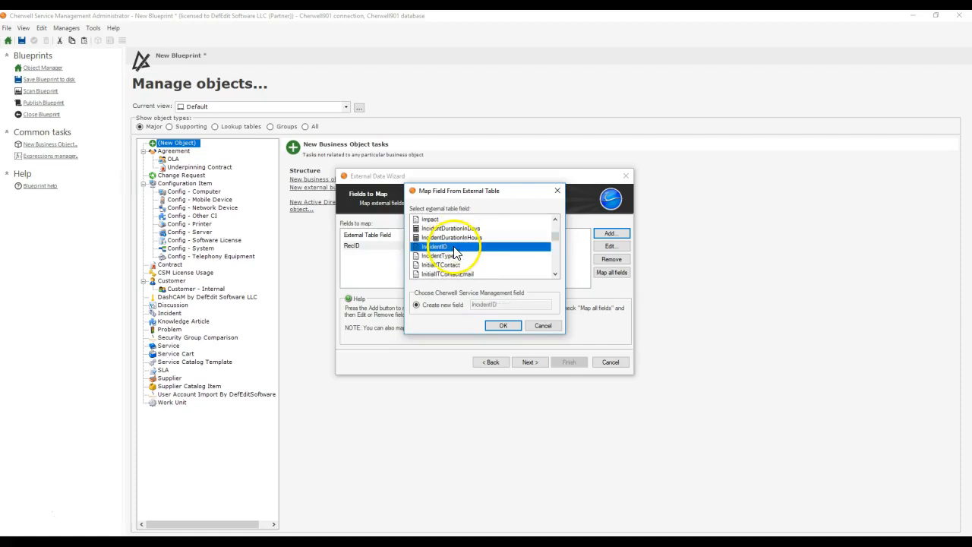
pyautogui.click(501, 325)
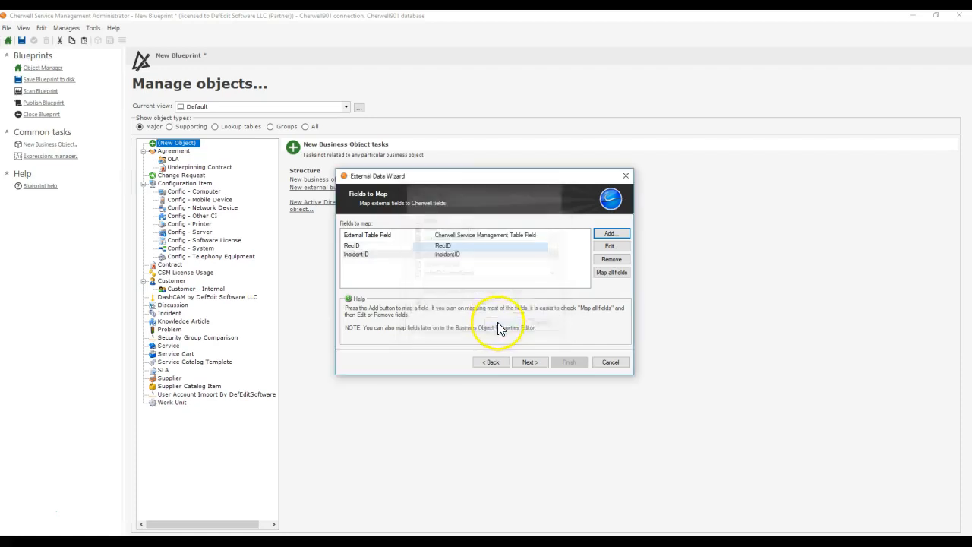
# Step: Add a mapping from the external OwnedBy field to a new Cherwell field
pyautogui.click(605, 234)
pyautogui.scroll(-7, 490, 262)
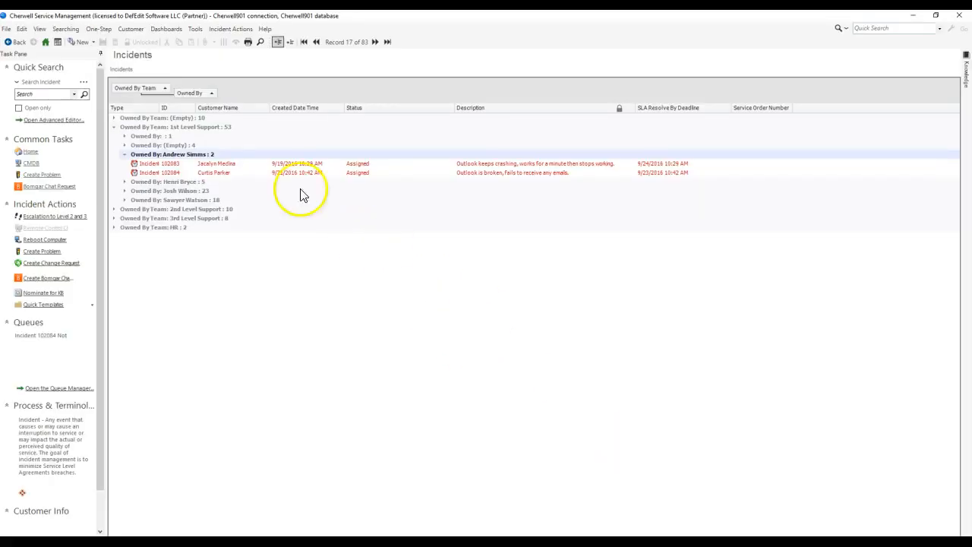
pyautogui.click(261, 165)
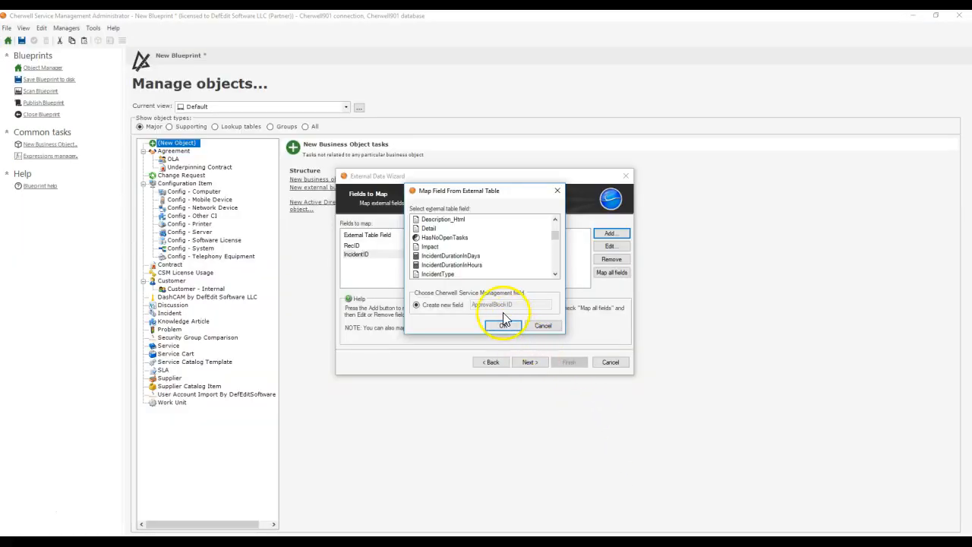
pyautogui.scroll(-1, 500, 271)
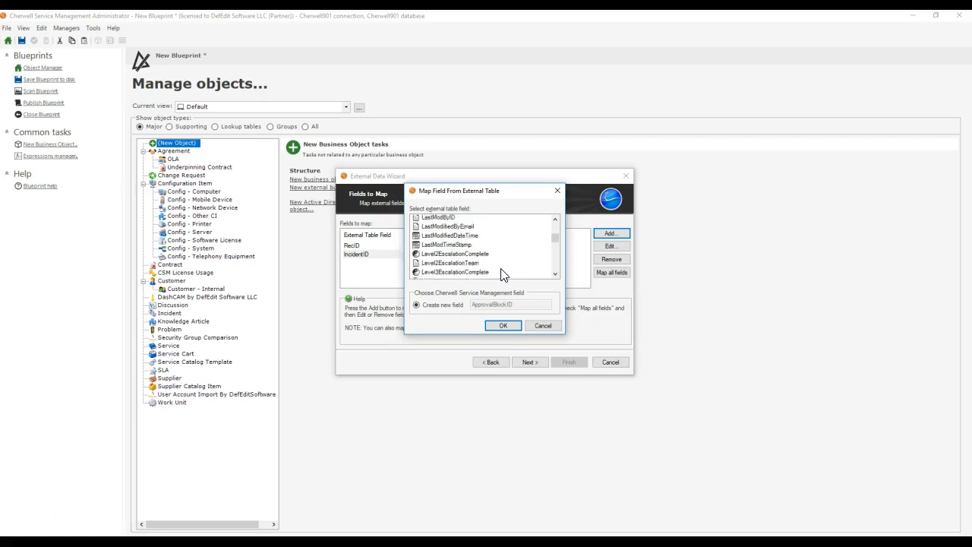
pyautogui.scroll(-1, 494, 273)
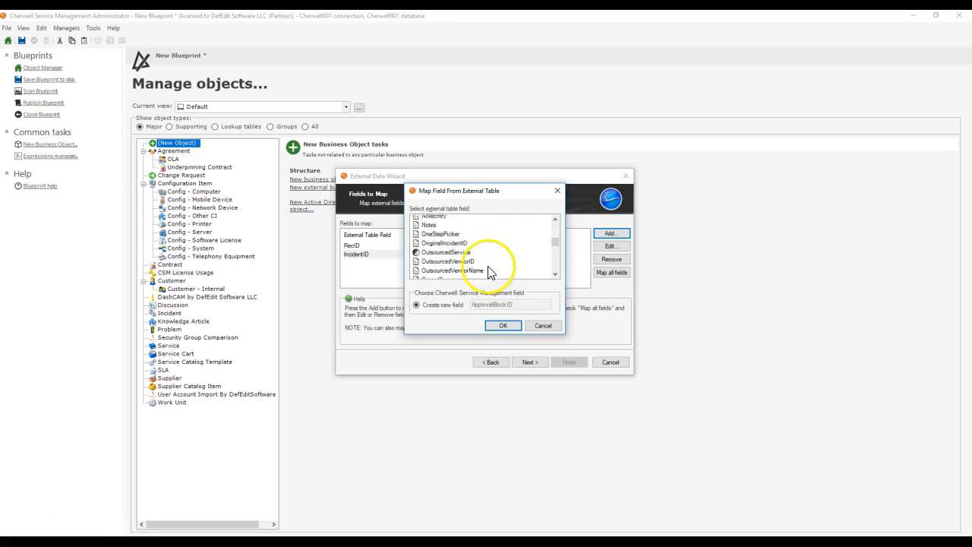
pyautogui.click(437, 265)
pyautogui.click(495, 327)
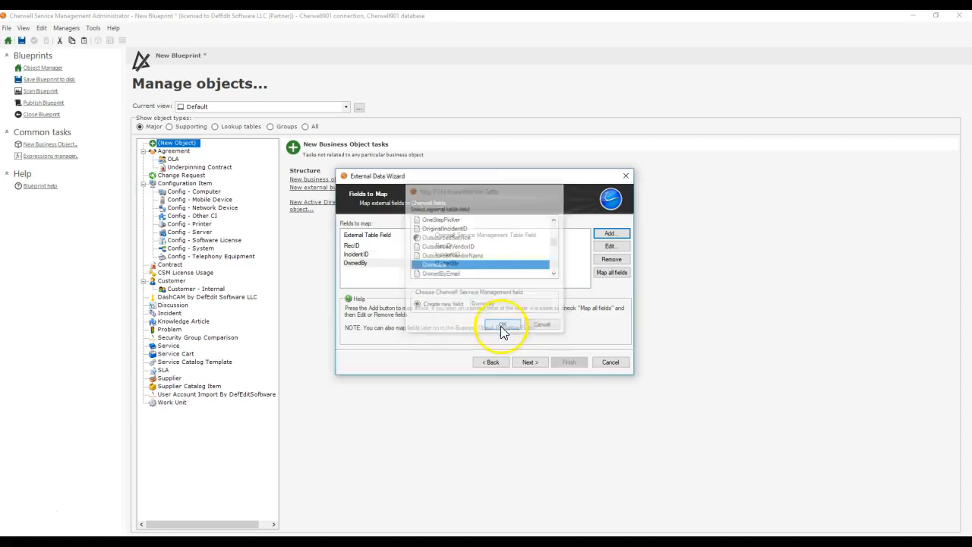
# Step: Add a mapping from the external OwnedByTeam field to a new Cherwell field
pyautogui.click(610, 234)
pyautogui.scroll(-2, 488, 266)
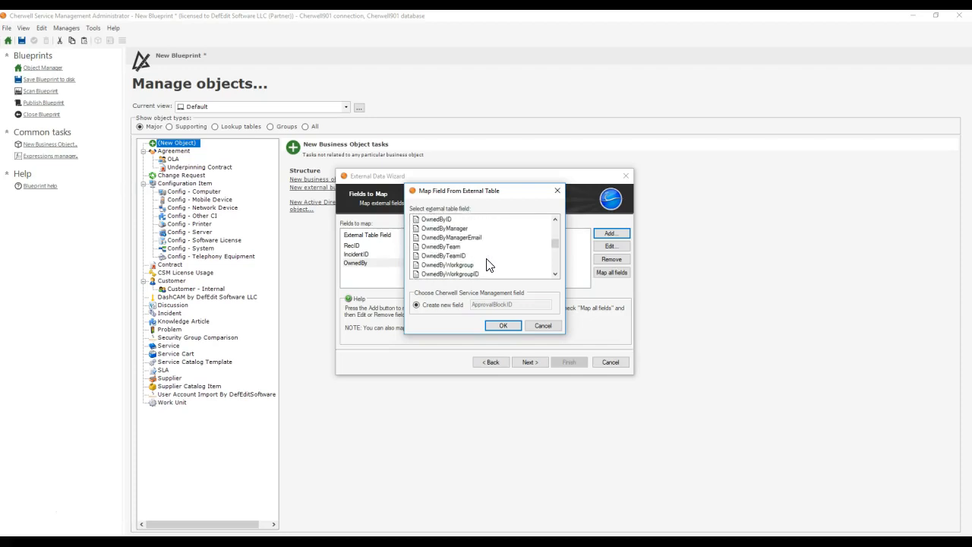
pyautogui.click(443, 247)
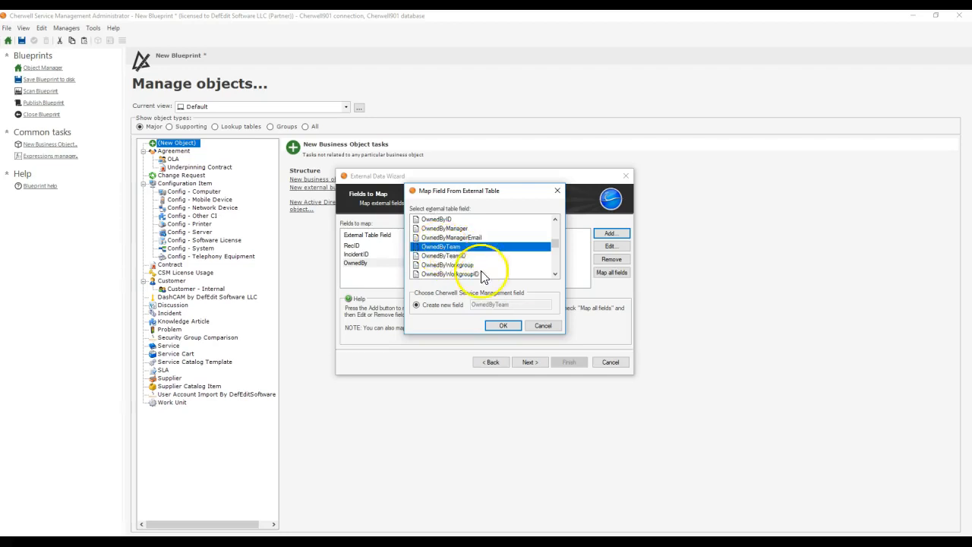
pyautogui.click(503, 325)
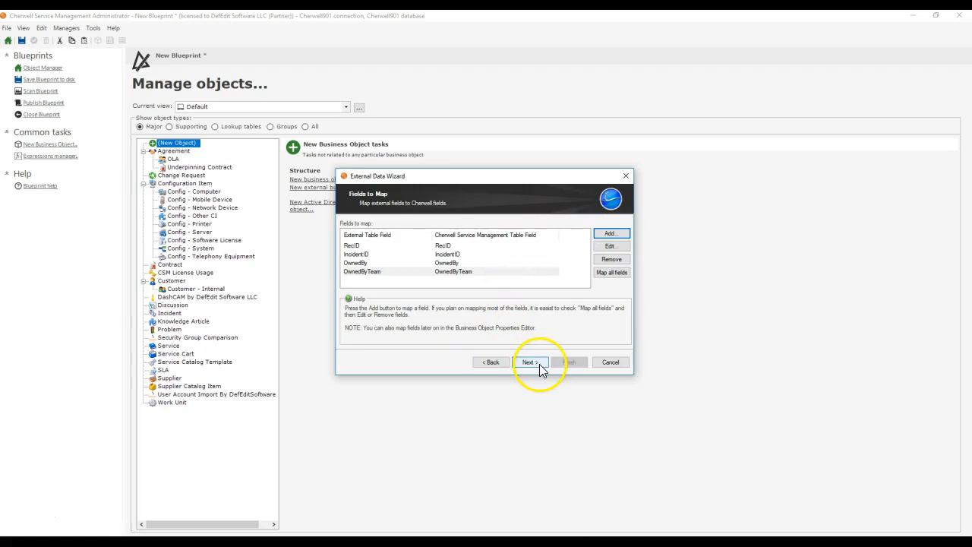
# Step: Add a mapping from the external OwnedByID field to a new Cherwell field
pyautogui.click(611, 233)
pyautogui.press('o')
pyautogui.press('o')
pyautogui.press('o')
pyautogui.press('o')
pyautogui.press('o')
pyautogui.press('o')
pyautogui.press('o')
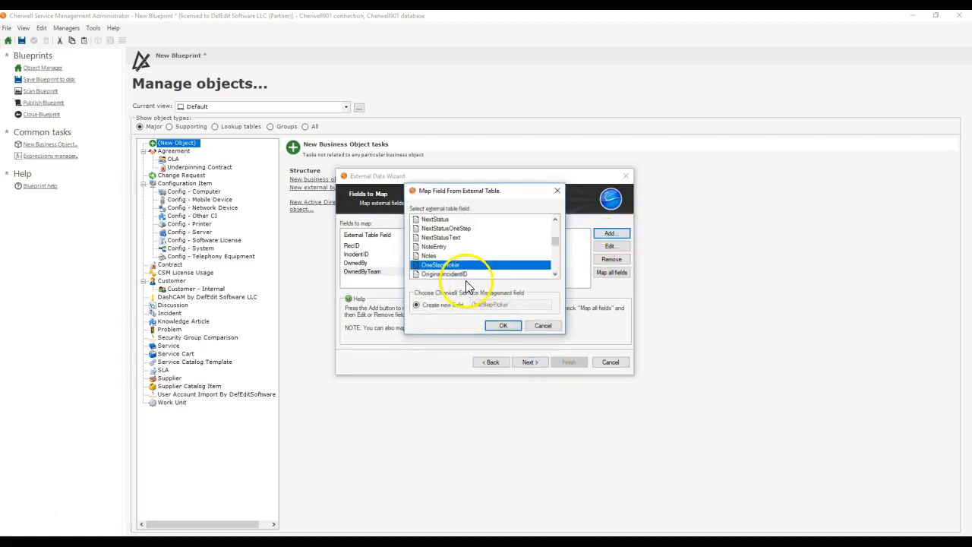
pyautogui.click(461, 275)
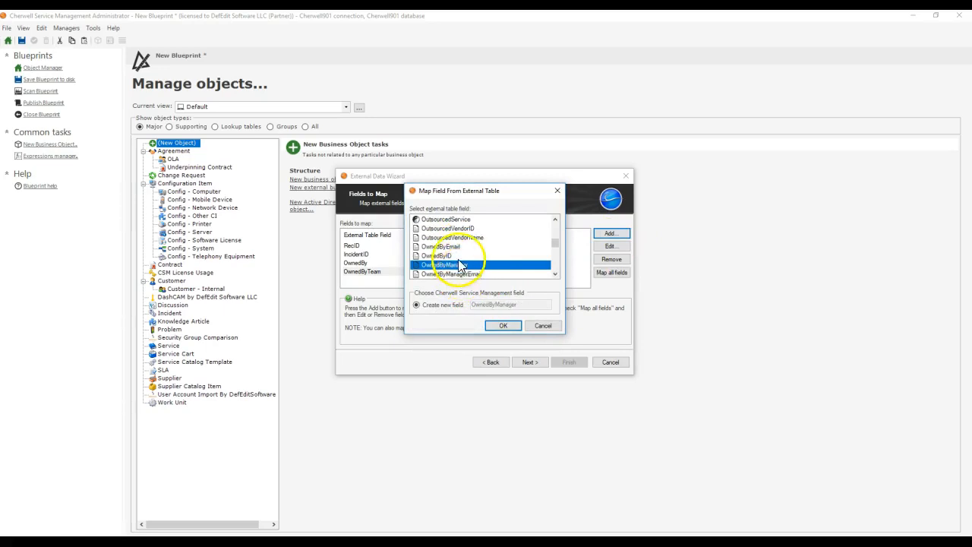
pyautogui.click(461, 258)
pyautogui.click(501, 328)
# Step: Add a mapping from the external OwnedByTeamID field to a new Cherwell field
pyautogui.click(607, 233)
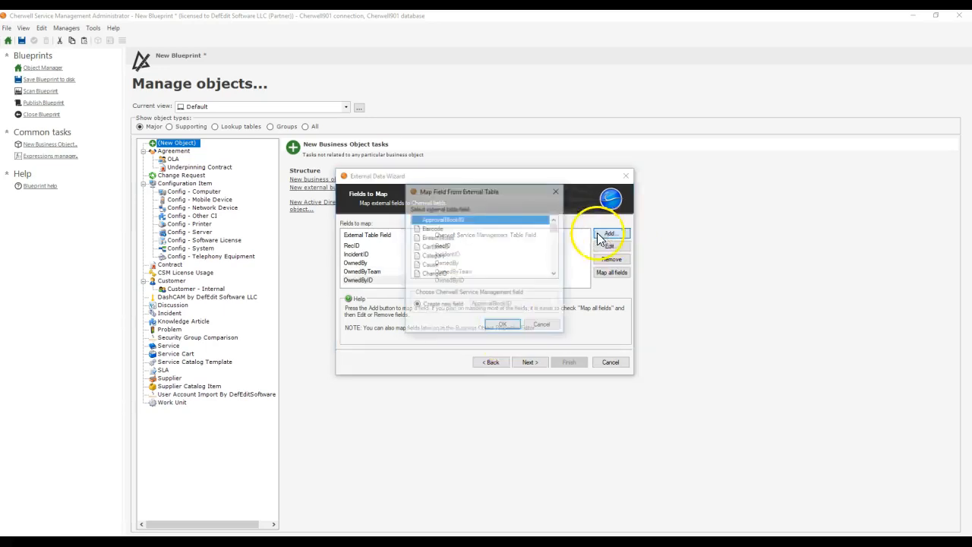
pyautogui.press('o')
pyautogui.press('o')
pyautogui.press('o')
pyautogui.press('o')
pyautogui.press('o')
pyautogui.press('o')
pyautogui.press('o')
pyautogui.press('o')
pyautogui.press('o')
pyautogui.press('o')
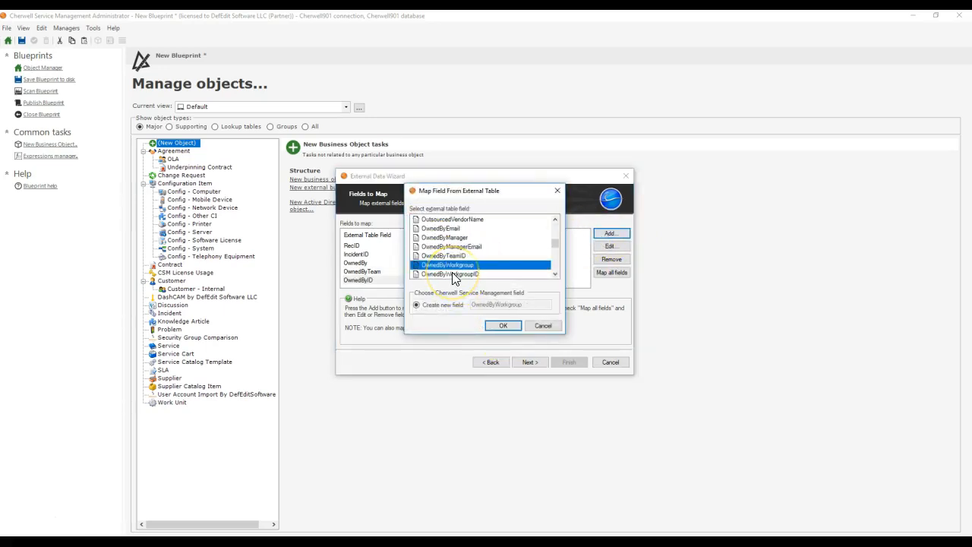
pyautogui.press('Up')
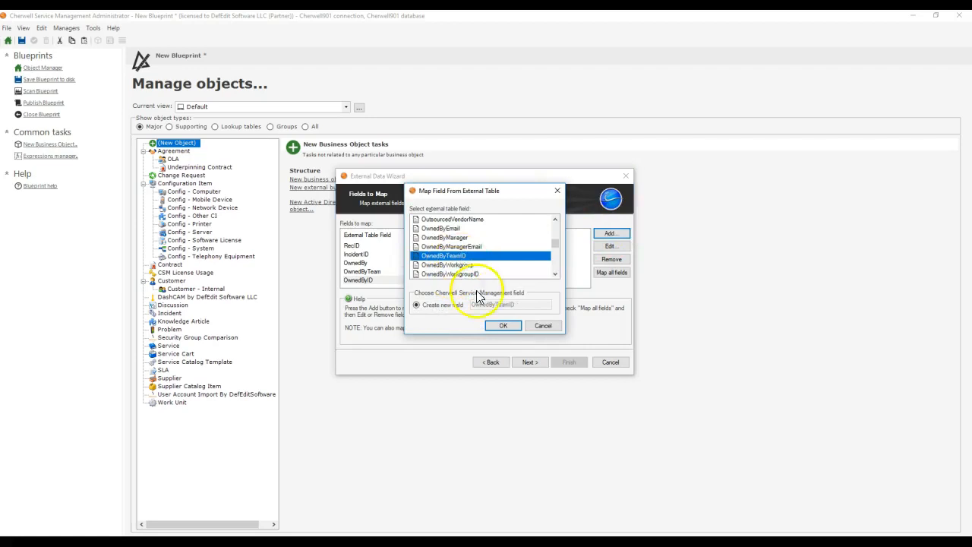
pyautogui.click(499, 327)
# Step: Set RecID as the unique key field and LastModifiedDateTime as the last modified date/time field
pyautogui.click(542, 363)
pyautogui.click(448, 240)
pyautogui.scroll(-20, 482, 389)
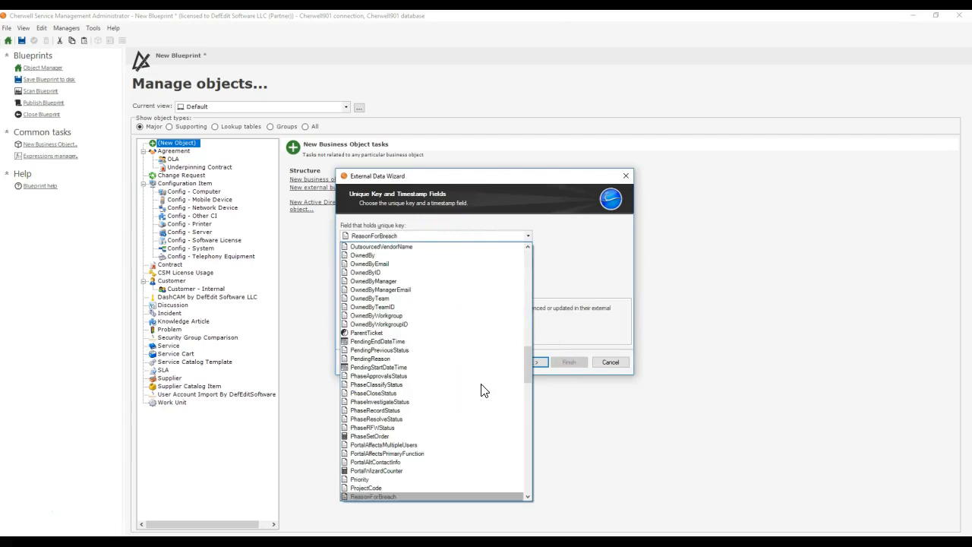
pyautogui.click(401, 487)
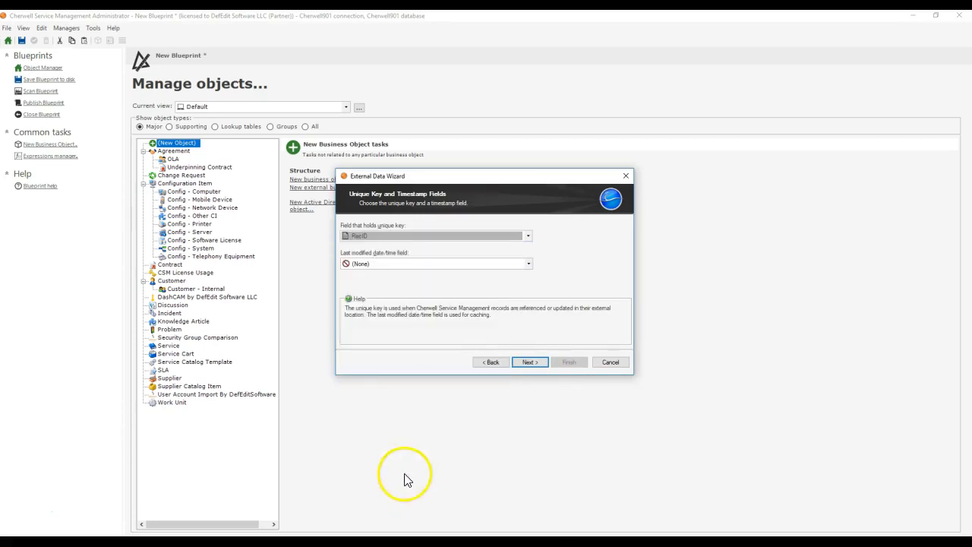
pyautogui.click(373, 265)
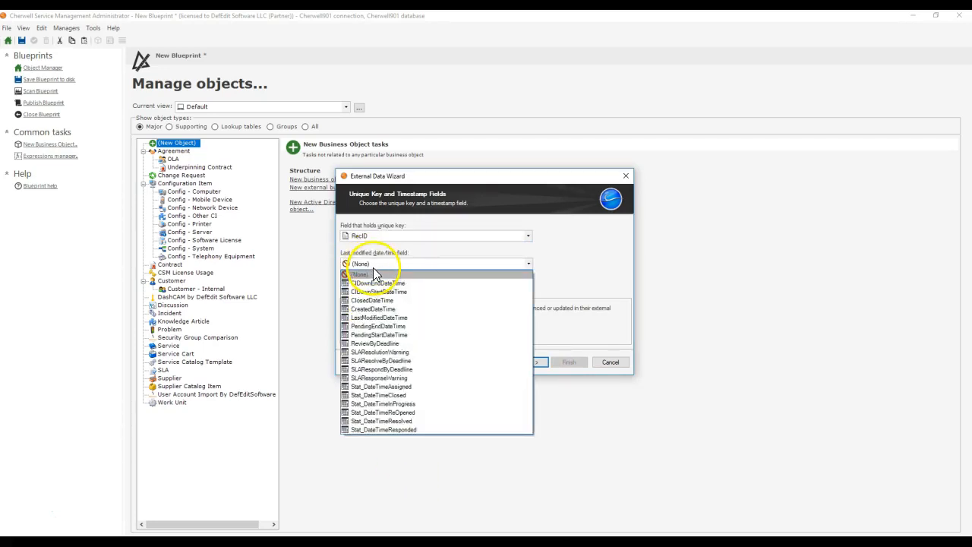
pyautogui.click(429, 316)
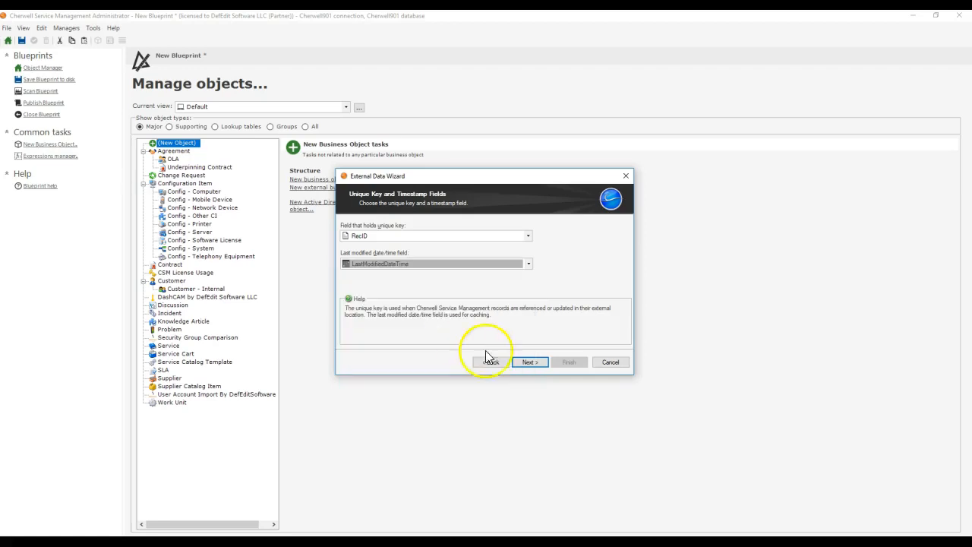
# Step: Return to the field mappings and map the external LastModifiedDateTime field to a new Cherwell field
pyautogui.click(528, 361)
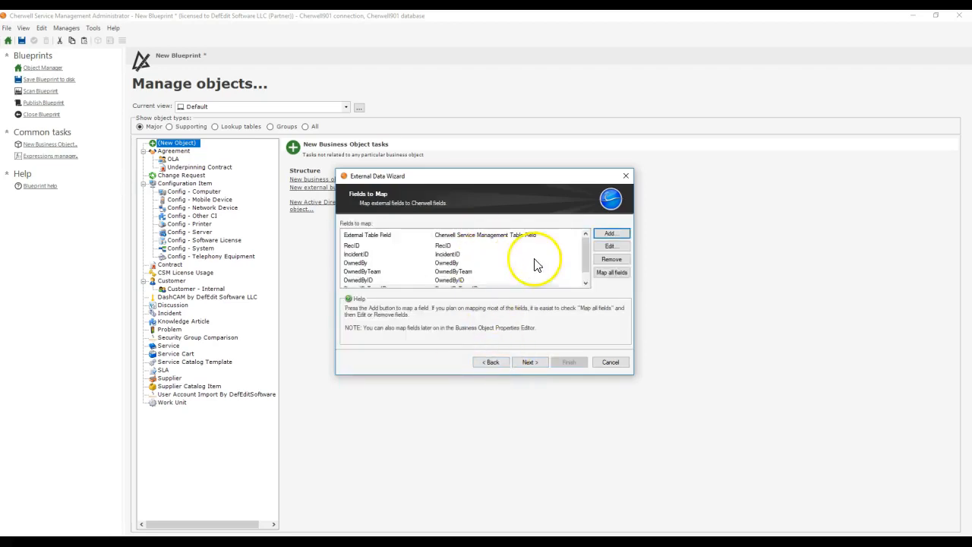
pyautogui.click(610, 233)
pyautogui.press('l')
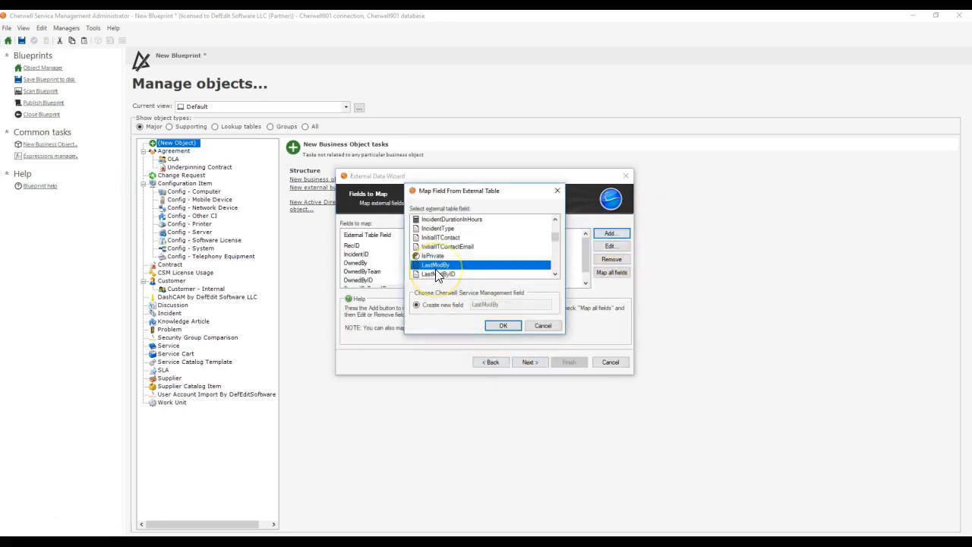
pyautogui.press('l')
pyautogui.press('l')
pyautogui.press('l')
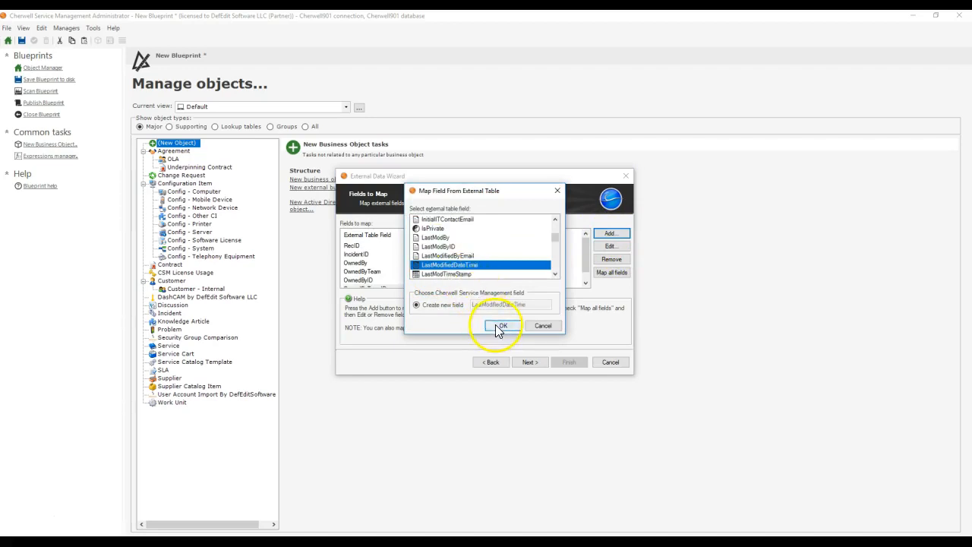
pyautogui.click(500, 325)
# Step: Select LastModifiedDateTime as the last modified date/time field and keep the external data read-only
pyautogui.click(518, 364)
pyautogui.click(403, 265)
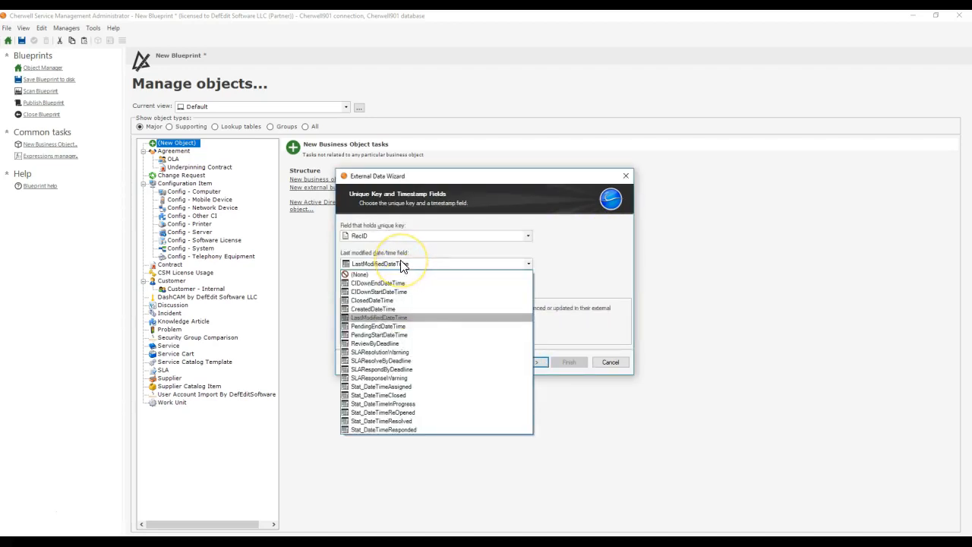
pyautogui.click(469, 317)
pyautogui.click(532, 361)
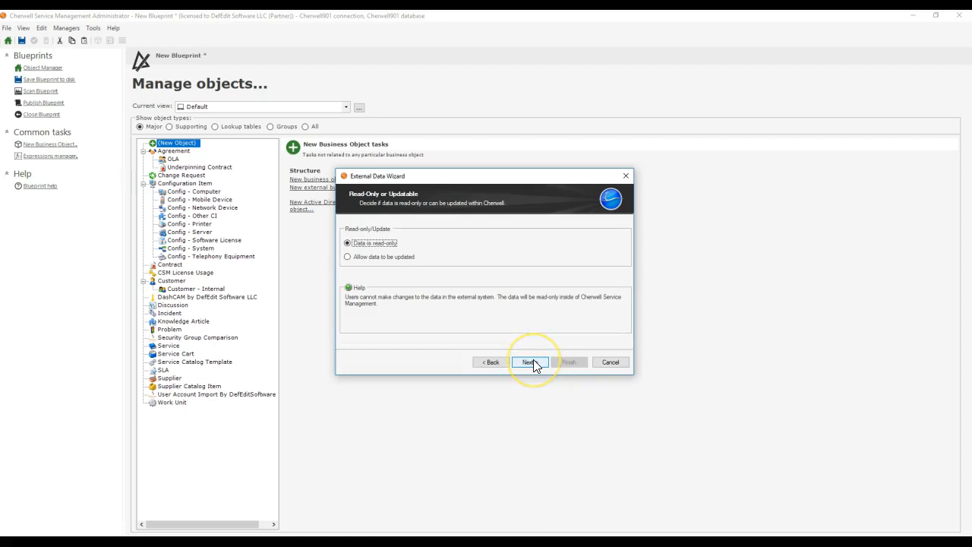
pyautogui.click(533, 362)
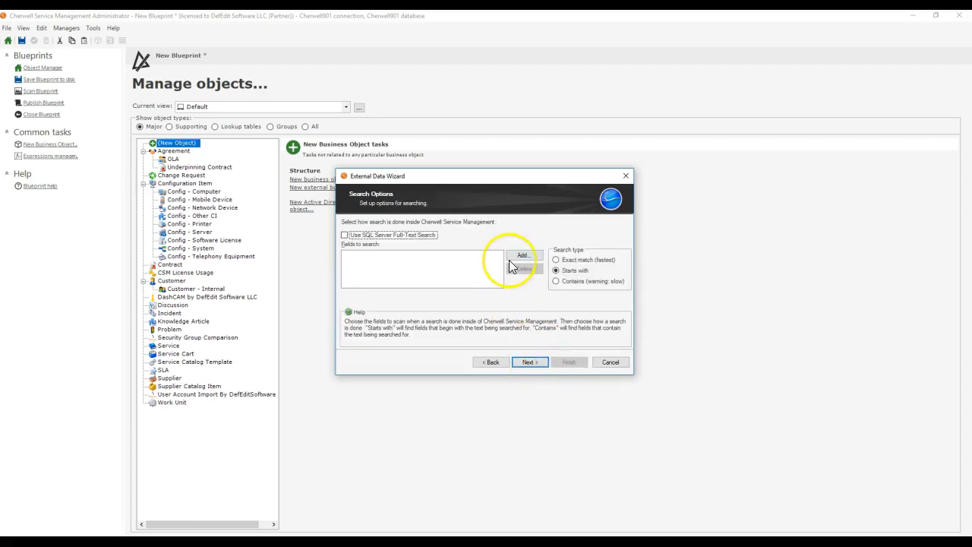
# Step: Add IncidentID, OwnedBy, OwnedByTeam and RecID as the fields to search
pyautogui.click(510, 258)
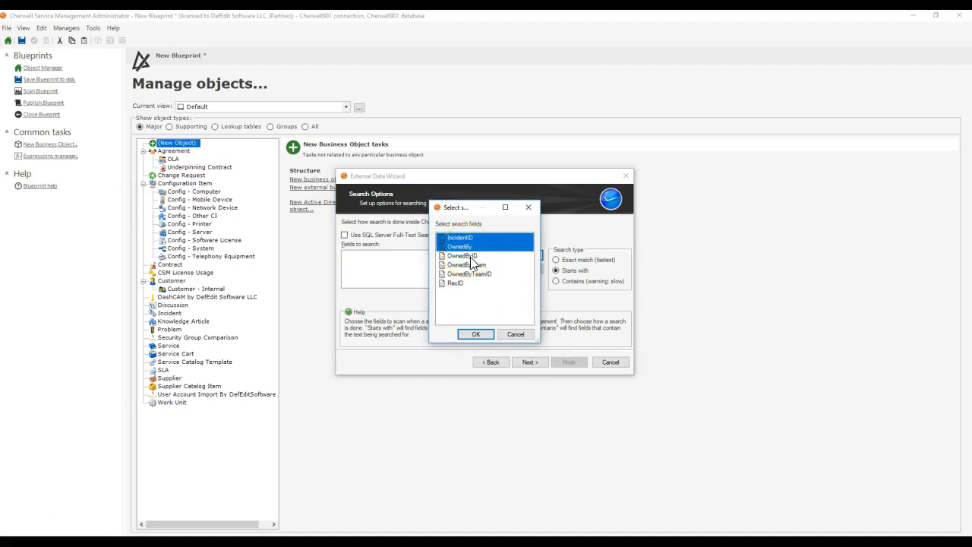
pyautogui.click(475, 334)
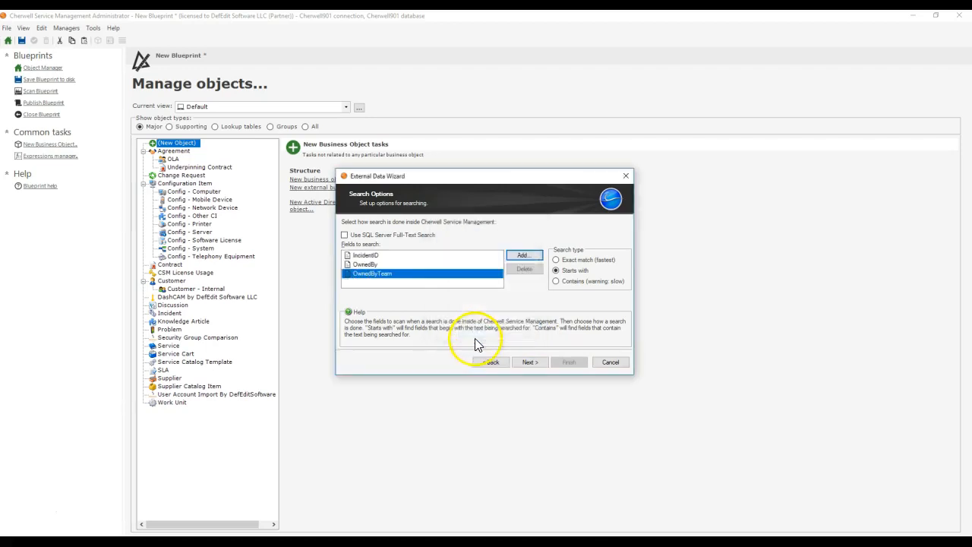
pyautogui.click(529, 361)
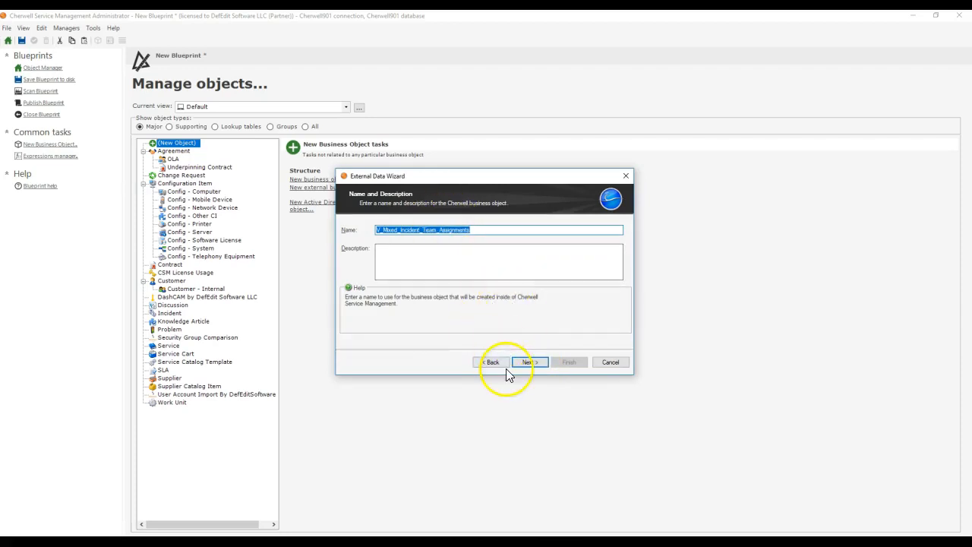
pyautogui.click(507, 363)
pyautogui.click(522, 258)
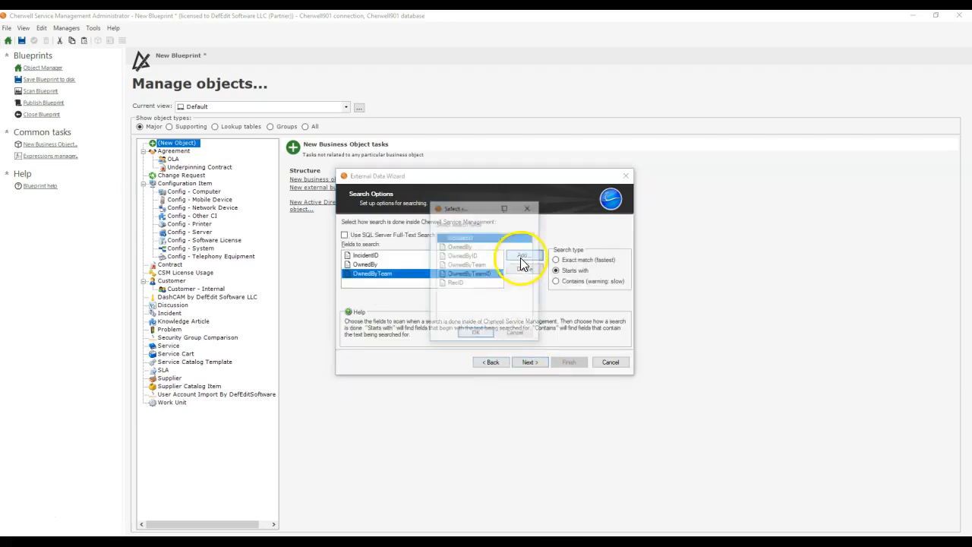
pyautogui.click(471, 283)
pyautogui.click(476, 334)
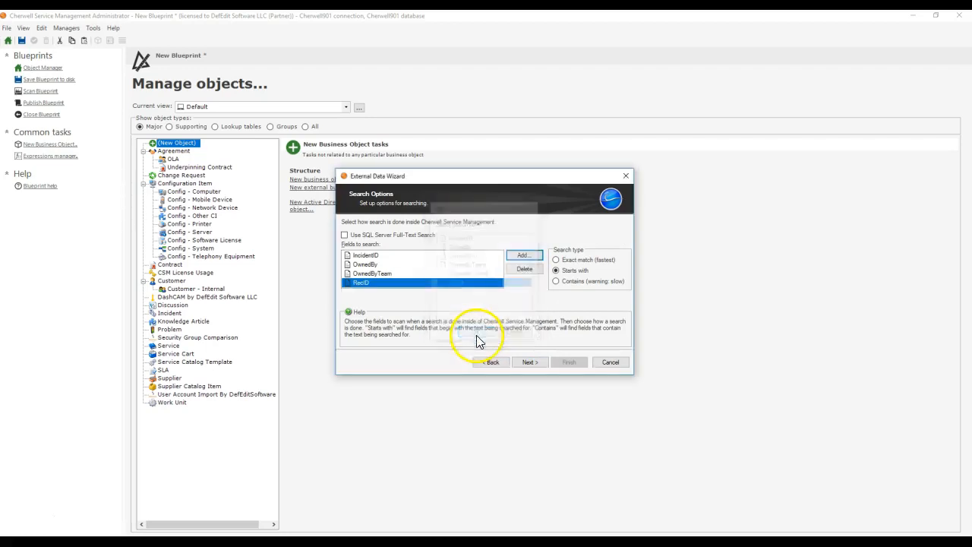
pyautogui.click(524, 362)
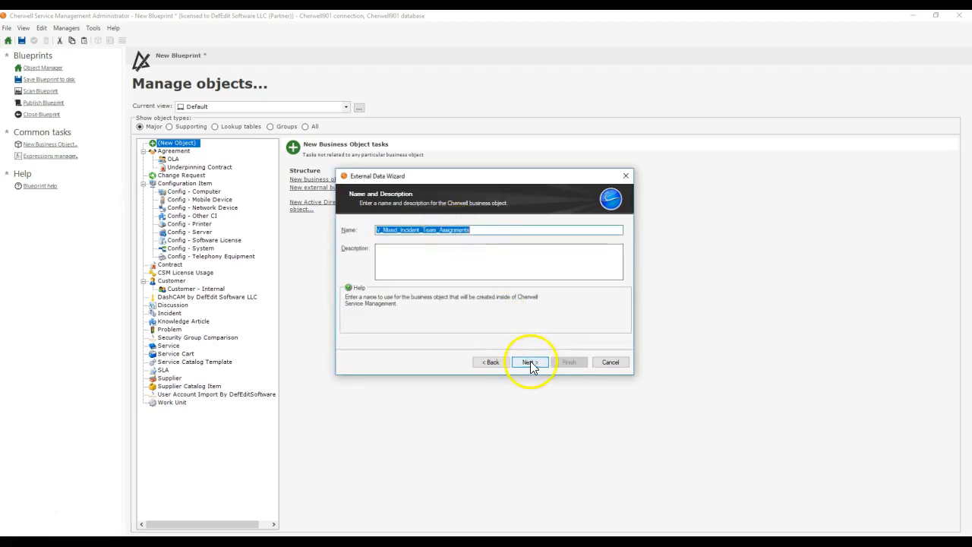
# Step: Finish the external data wizard keeping the name V_Mixed_Incident_Team_Assignments, and disable spell-checking in the object's properties
pyautogui.click(530, 363)
pyautogui.click(568, 362)
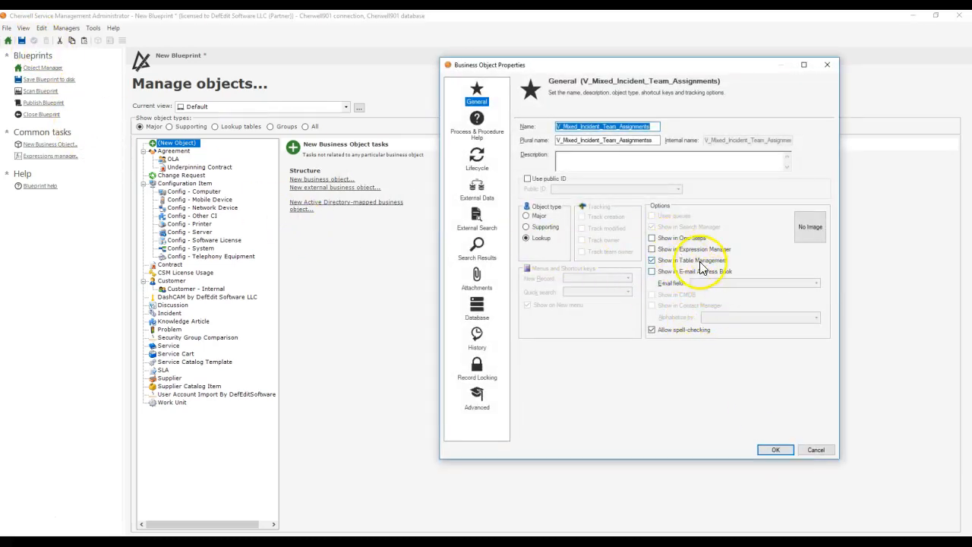
pyautogui.click(680, 331)
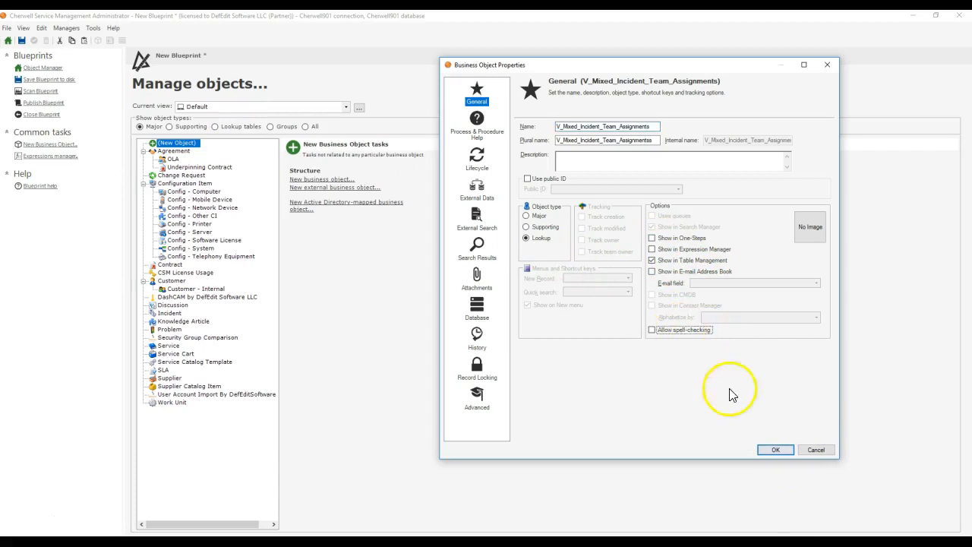
pyautogui.click(775, 450)
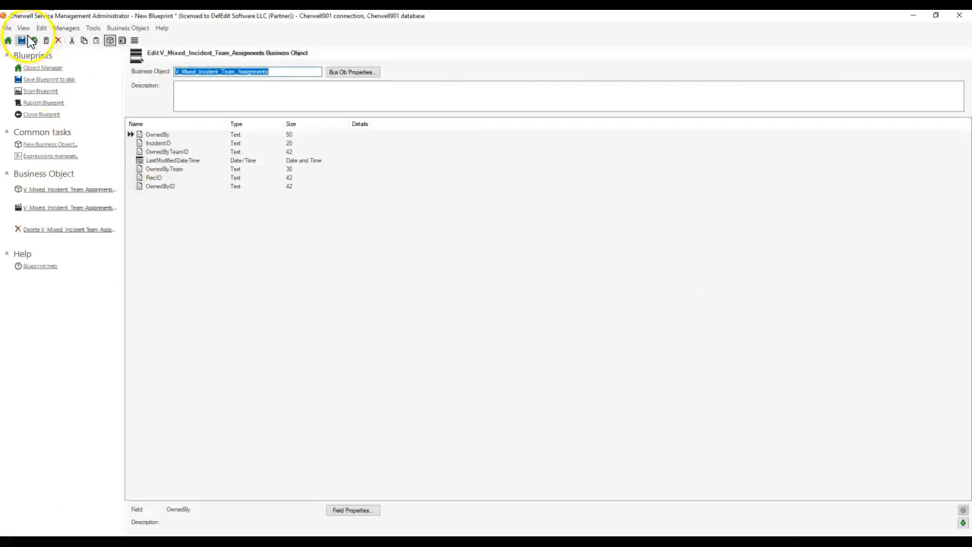
# Step: Generate a default form for V_Mixed_Incident_Team_Assignments using the Professional Gray theme
pyautogui.click(21, 41)
pyautogui.click(751, 332)
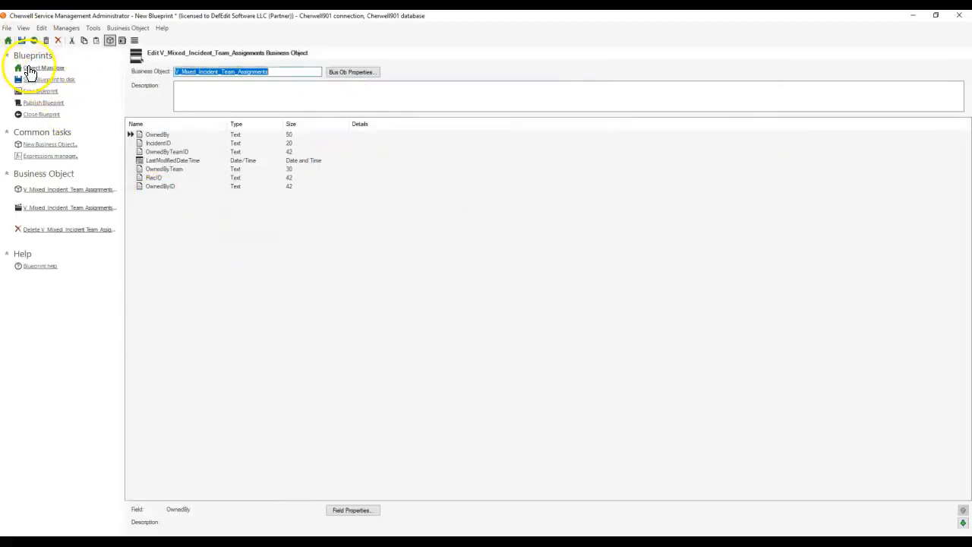
pyautogui.click(122, 40)
pyautogui.click(113, 28)
pyautogui.click(127, 101)
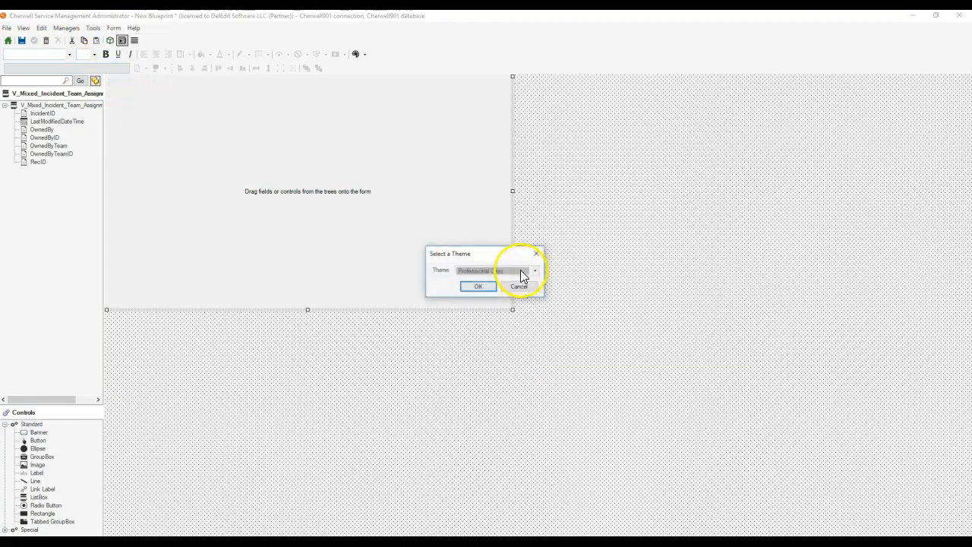
pyautogui.click(478, 286)
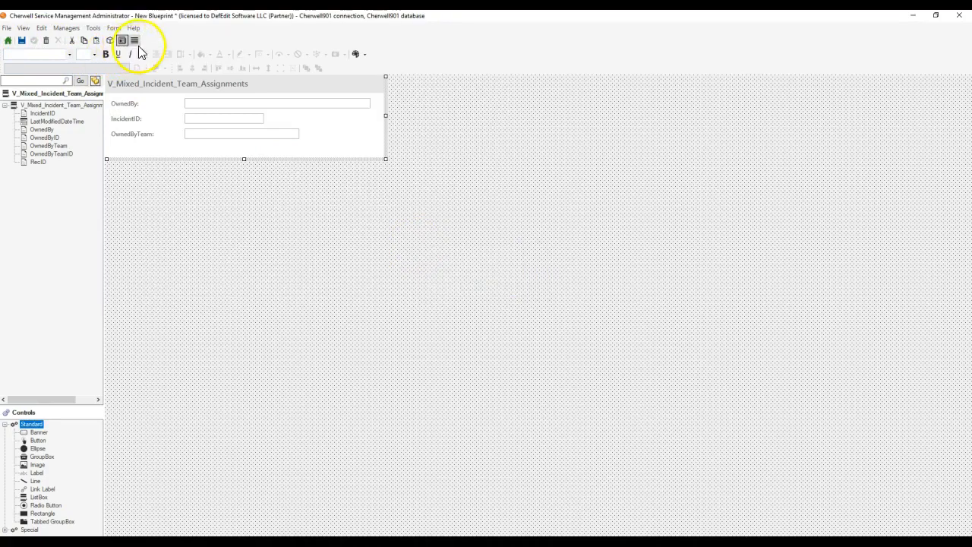
# Step: Generate a new grid with the most appropriate fields and make IncidentID its first column
pyautogui.click(135, 41)
pyautogui.click(113, 27)
pyautogui.click(153, 88)
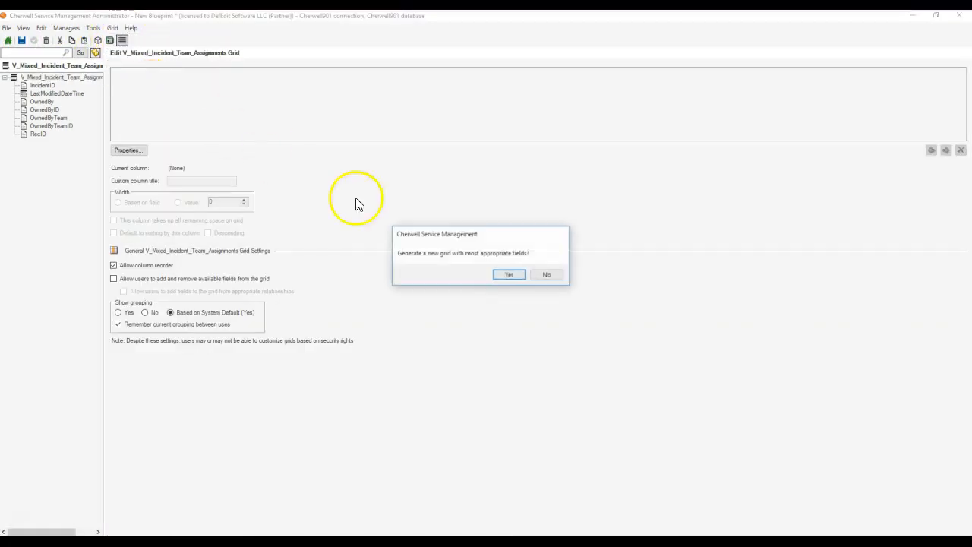
pyautogui.click(506, 275)
pyautogui.moveTo(335, 74); pyautogui.dragTo(152, 76)
# Step: Narrow the grid's OwnedBy column to about 206 and also narrow the OwnedByTeam and IncidentID columns
pyautogui.click(220, 74)
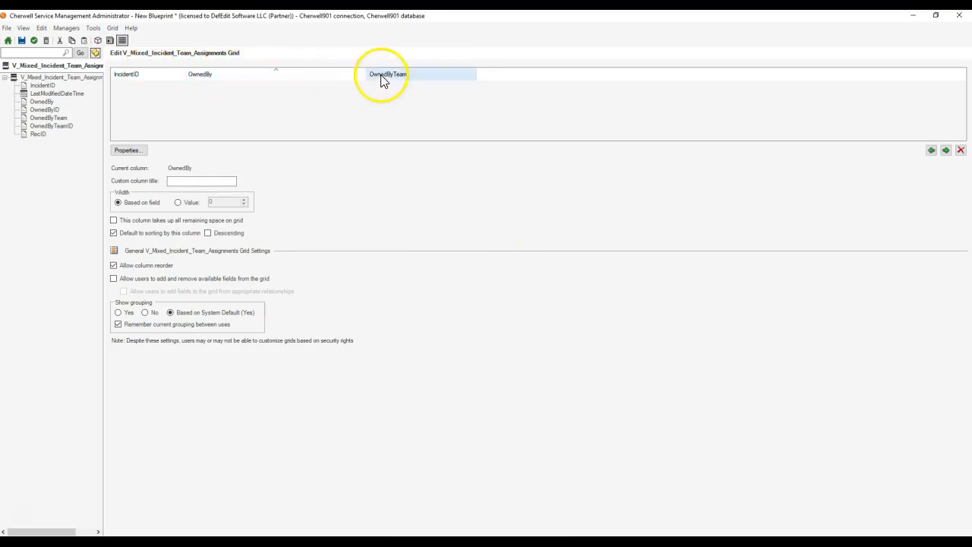
pyautogui.moveTo(369, 76); pyautogui.dragTo(293, 74)
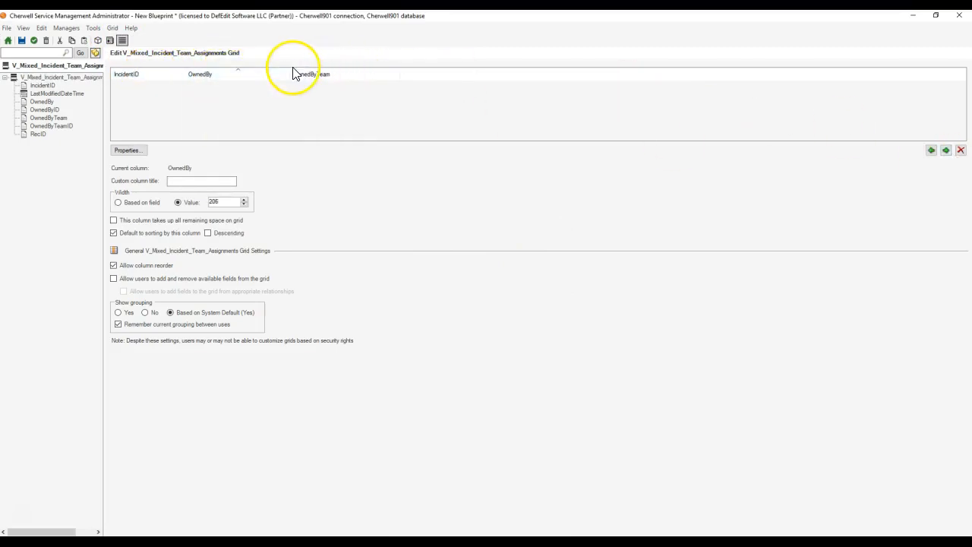
pyautogui.click(293, 74)
pyautogui.moveTo(400, 74); pyautogui.dragTo(387, 73)
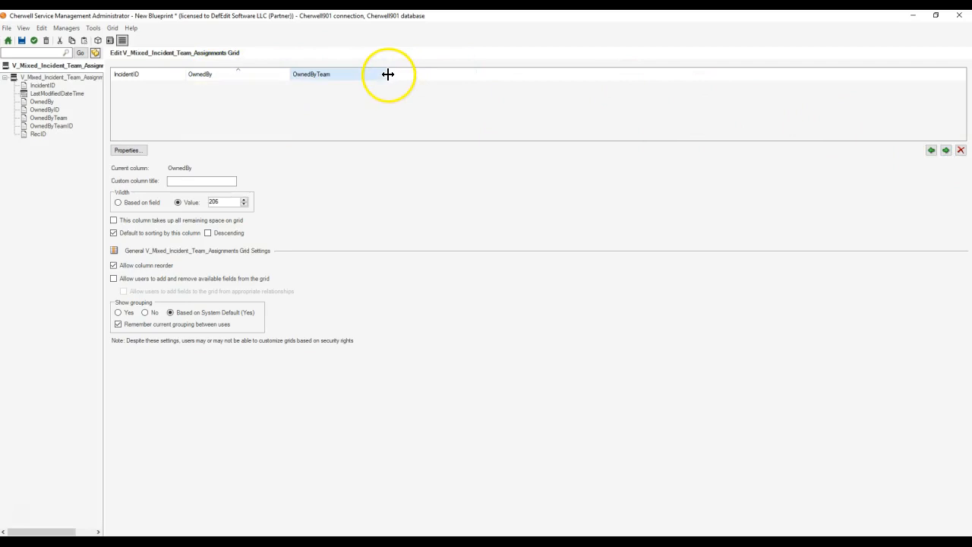
pyautogui.click(172, 79)
pyautogui.moveTo(186, 74); pyautogui.dragTo(157, 74)
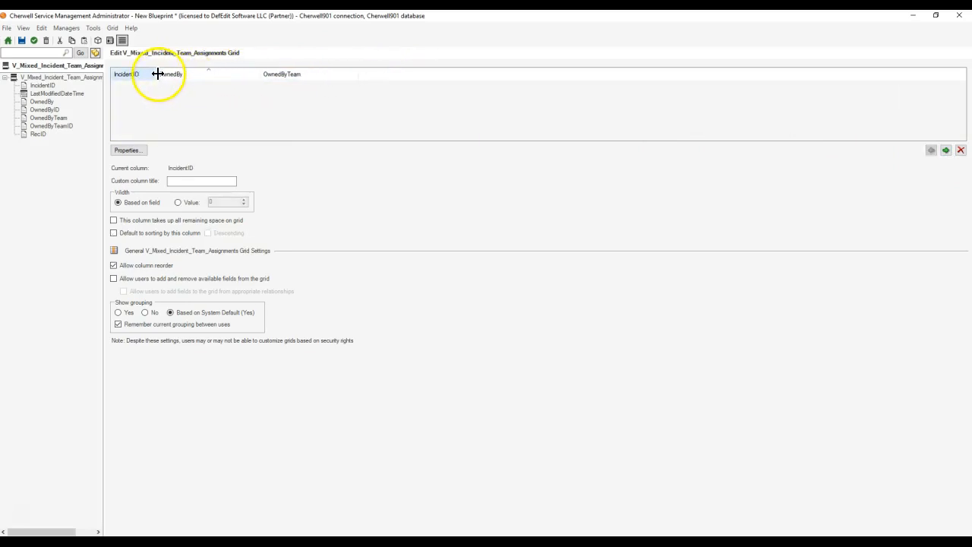
pyautogui.click(35, 43)
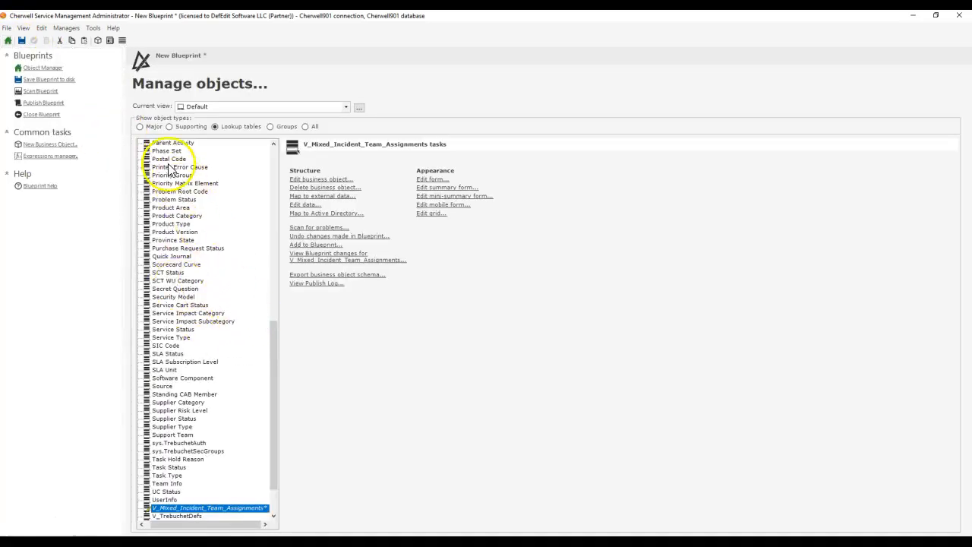
# Step: Add a new relationship named "Broken Team Ownership on Incident" to the Incident major object
pyautogui.click(140, 126)
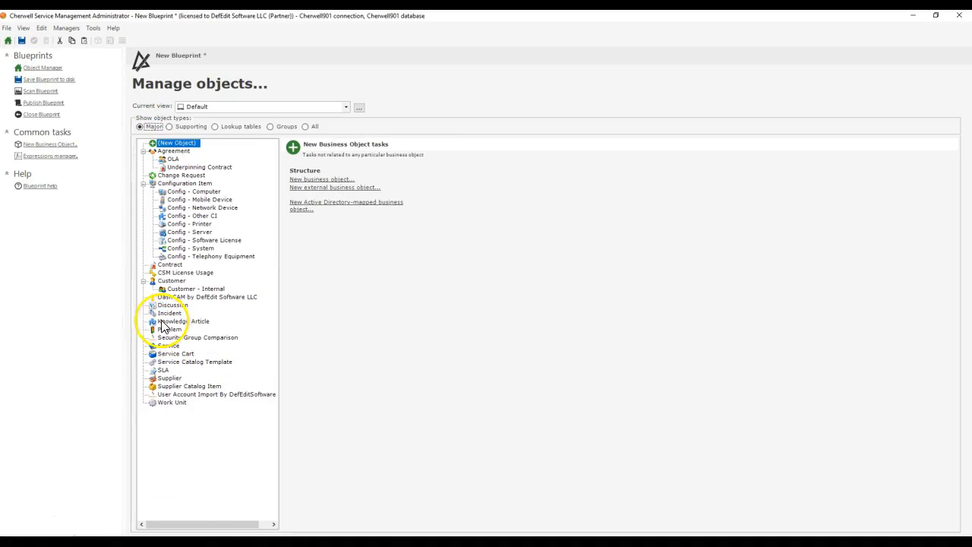
pyautogui.click(166, 312)
pyautogui.click(322, 195)
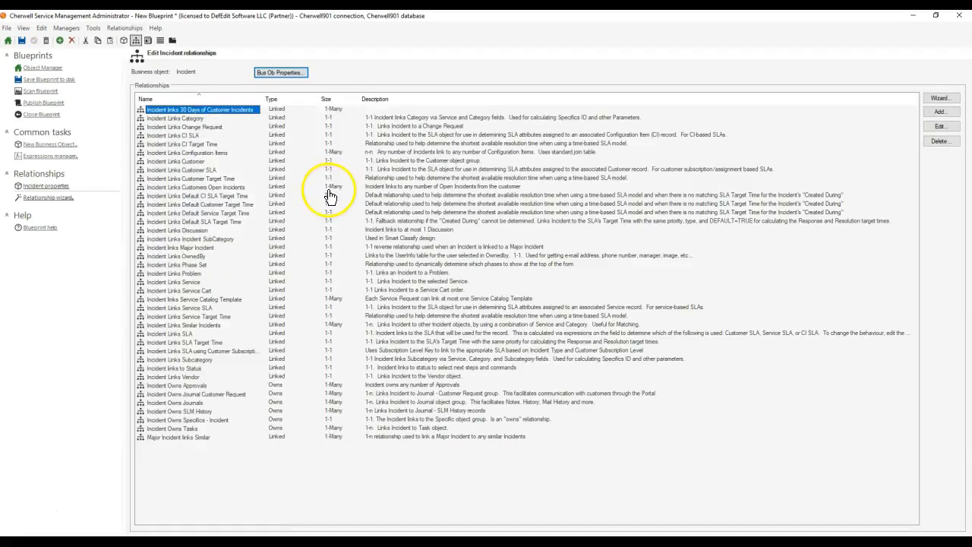
pyautogui.click(939, 112)
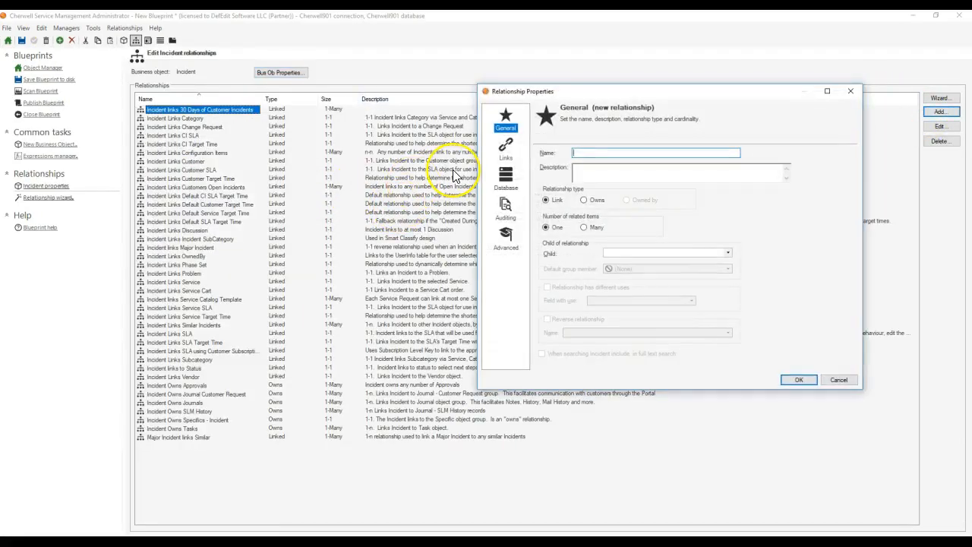
pyautogui.write('Incident')
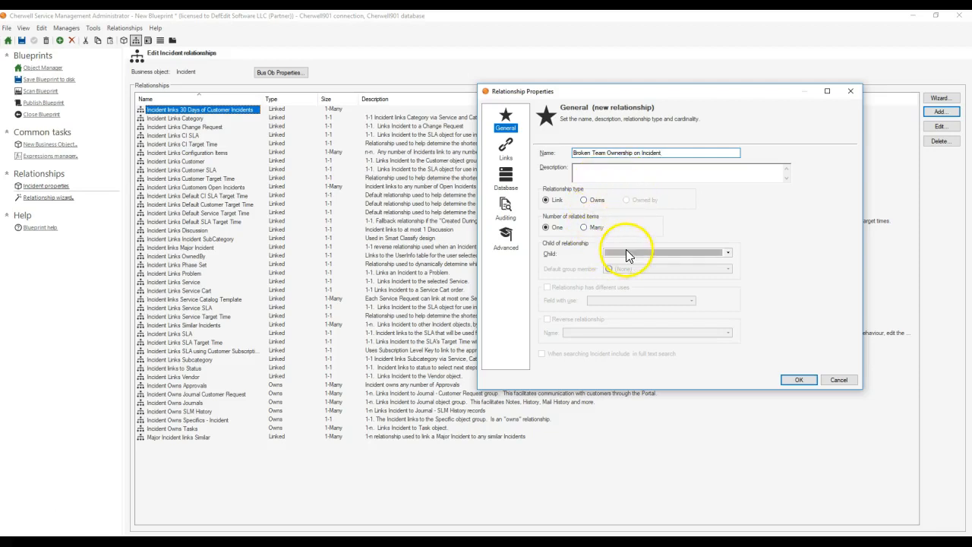
# Step: Set Incident as the relationship's child object and choose to set up a custom link
pyautogui.click(714, 254)
pyautogui.moveTo(728, 278); pyautogui.dragTo(730, 316)
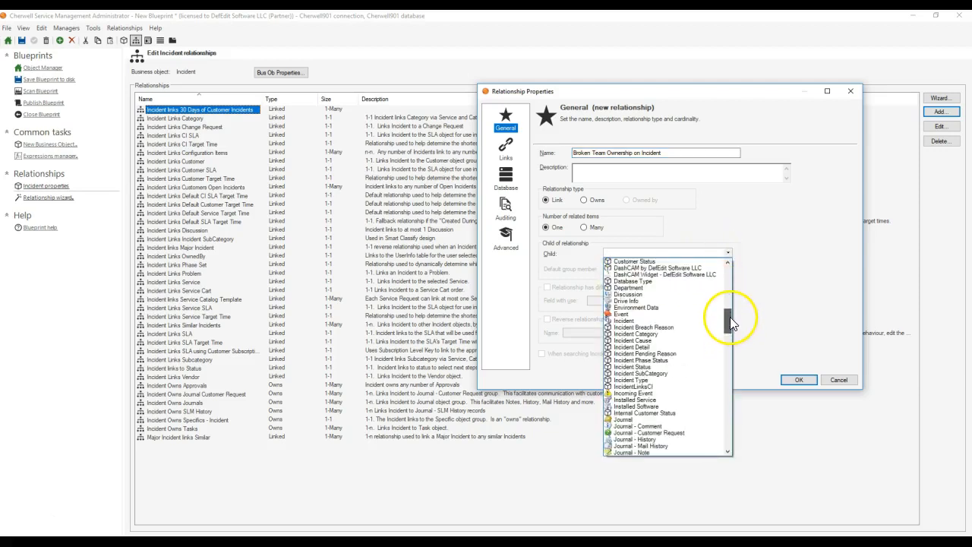
pyautogui.click(692, 319)
pyautogui.click(505, 148)
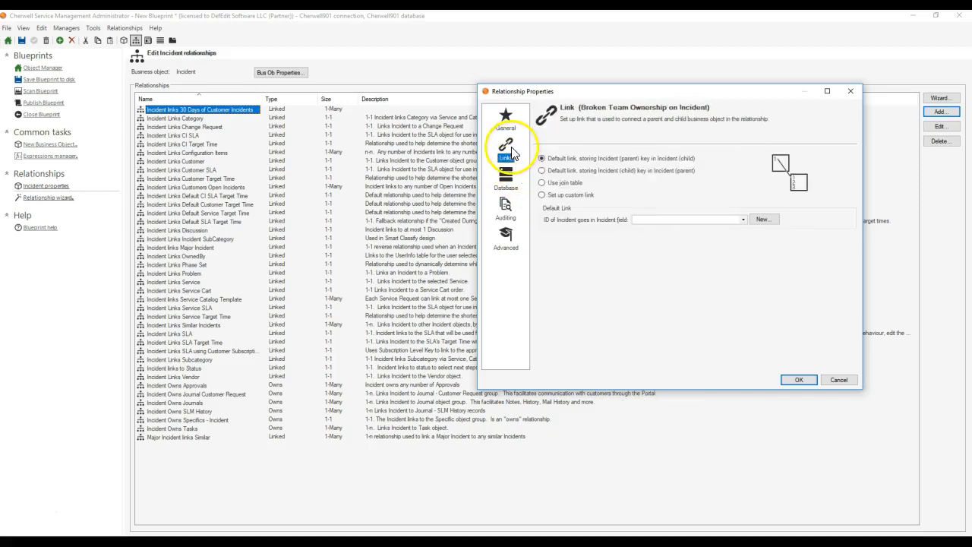
pyautogui.click(572, 196)
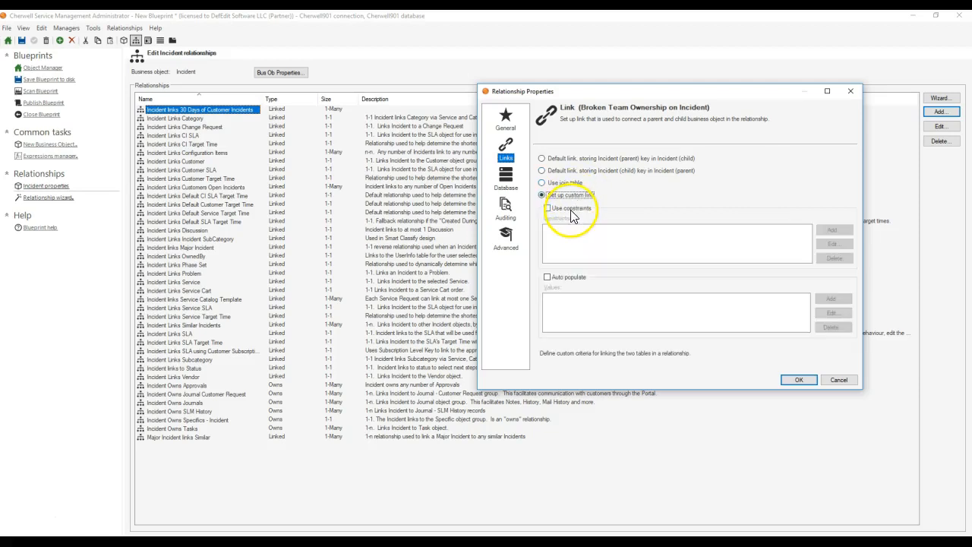
# Step: Set the relationship's child object to V_Mixed_Incident_Team_Assignments
pyautogui.click(505, 119)
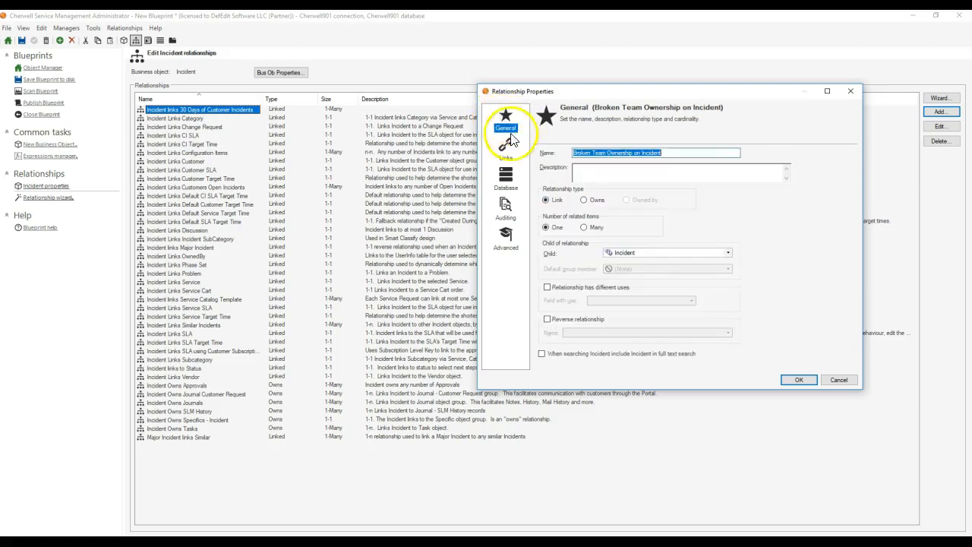
pyautogui.click(653, 252)
pyautogui.moveTo(729, 325); pyautogui.dragTo(723, 467)
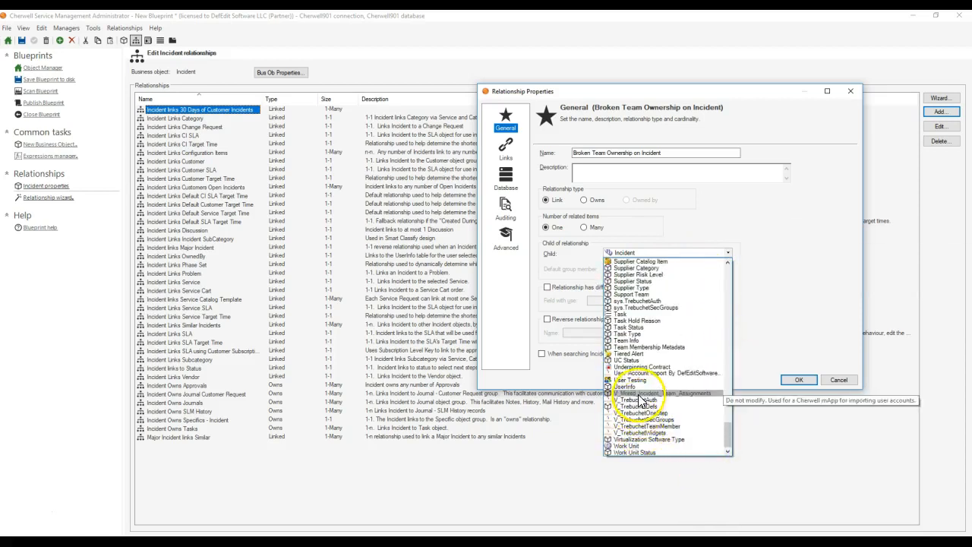
pyautogui.click(641, 393)
# Step: Start a link constraint for the relationship on the IncidentID field of V_Mixed_Incident_Team_Assignments, using the Equals operator
pyautogui.click(506, 148)
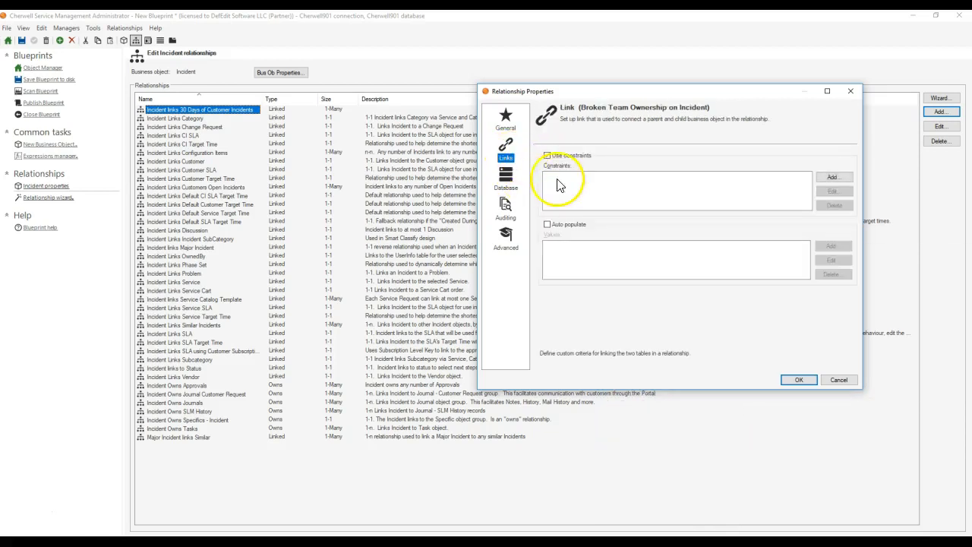
pyautogui.click(833, 176)
pyautogui.click(575, 103)
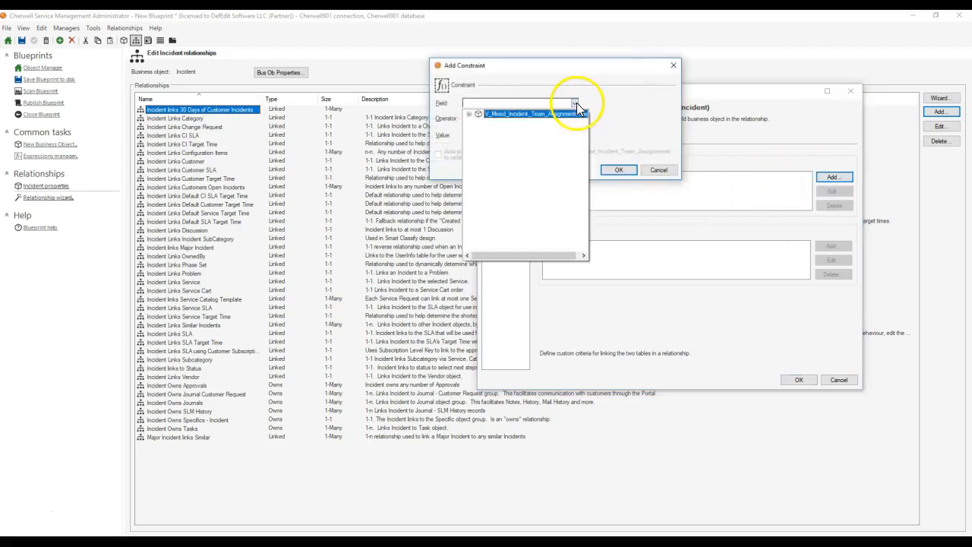
pyautogui.doubleClick(515, 114)
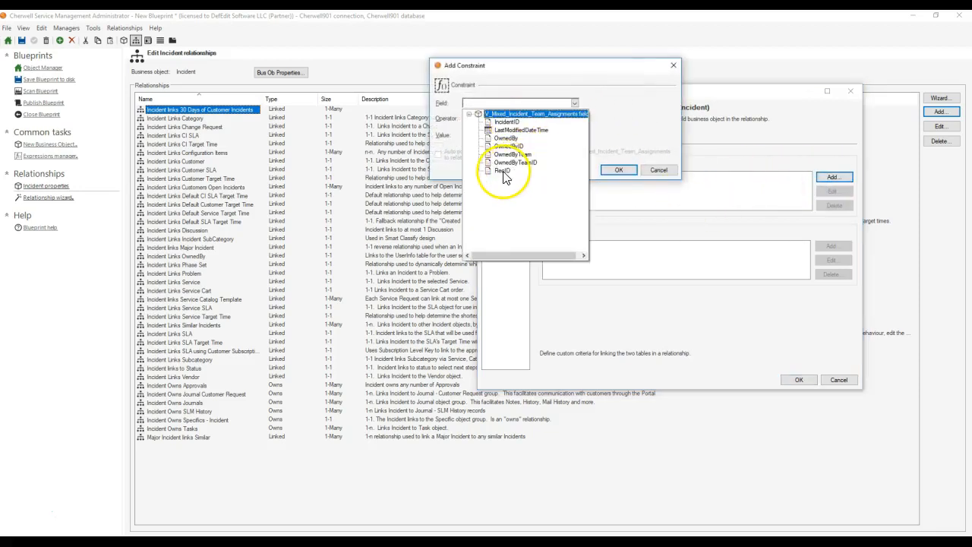
pyautogui.click(503, 172)
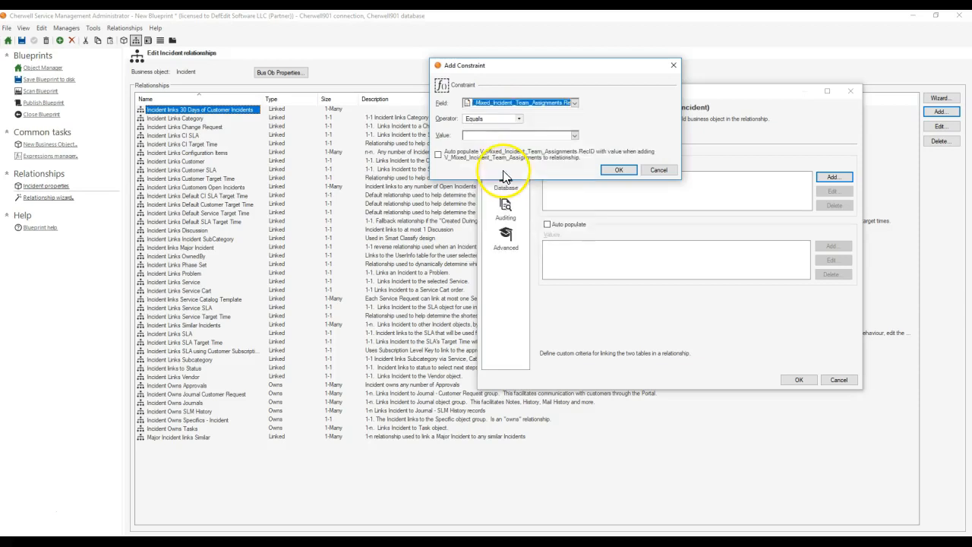
pyautogui.click(575, 103)
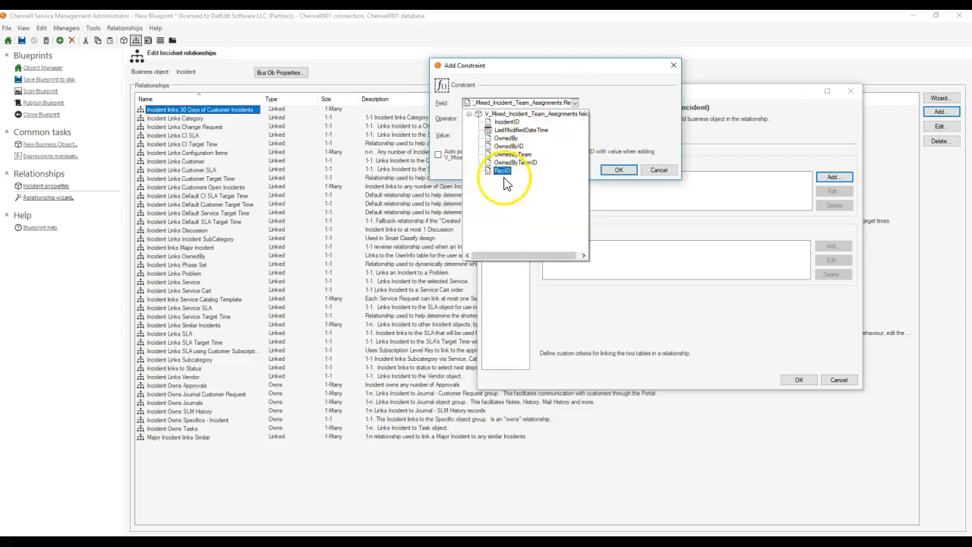
pyautogui.click(506, 122)
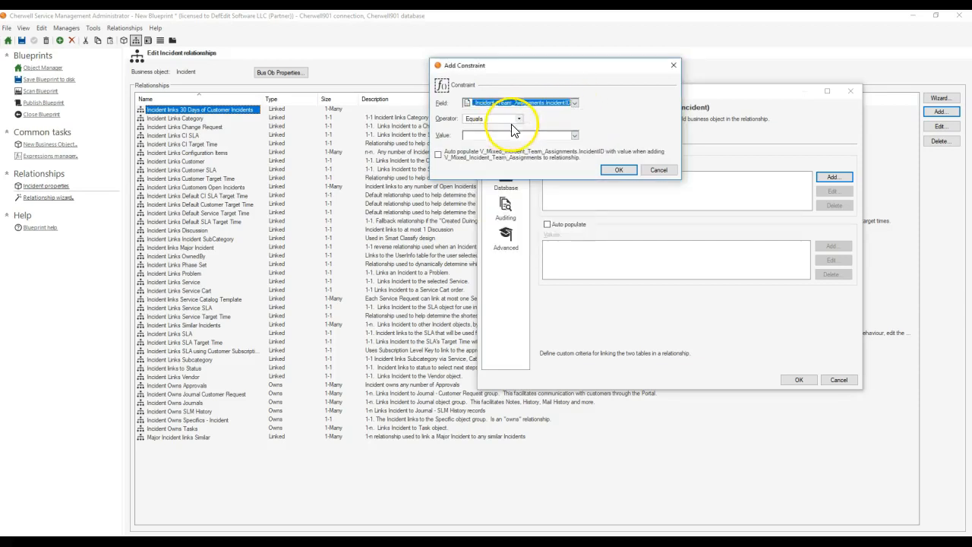
pyautogui.click(575, 103)
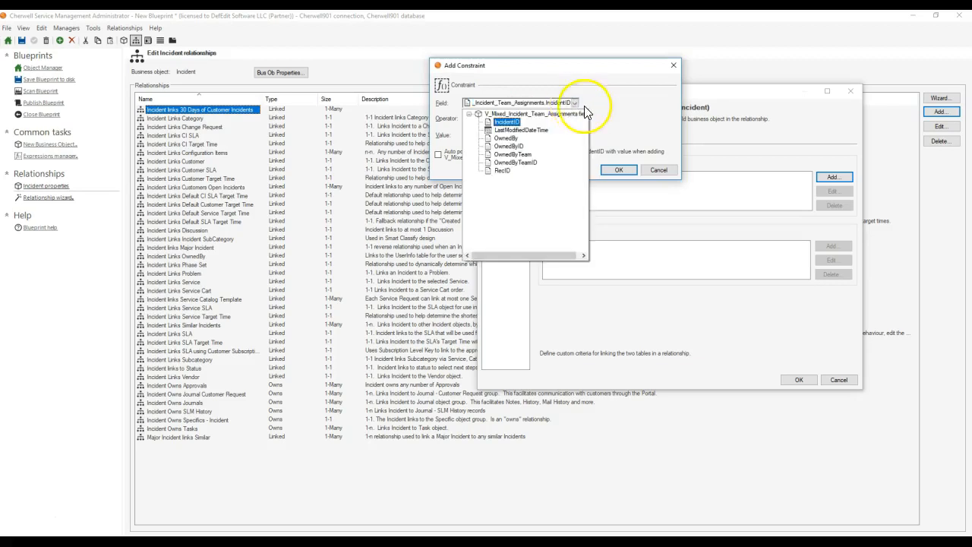
pyautogui.click(584, 112)
# Step: Set the constraint's value to the Incident object's Incident ID field
pyautogui.click(575, 135)
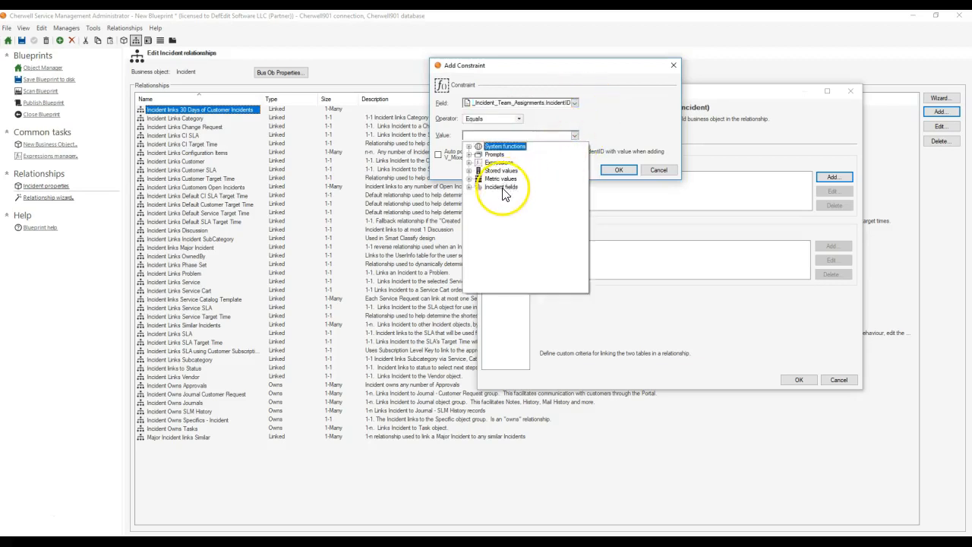
pyautogui.doubleClick(501, 187)
pyautogui.scroll(-3, 507, 196)
pyautogui.scroll(3, 507, 198)
pyautogui.scroll(-3, 510, 202)
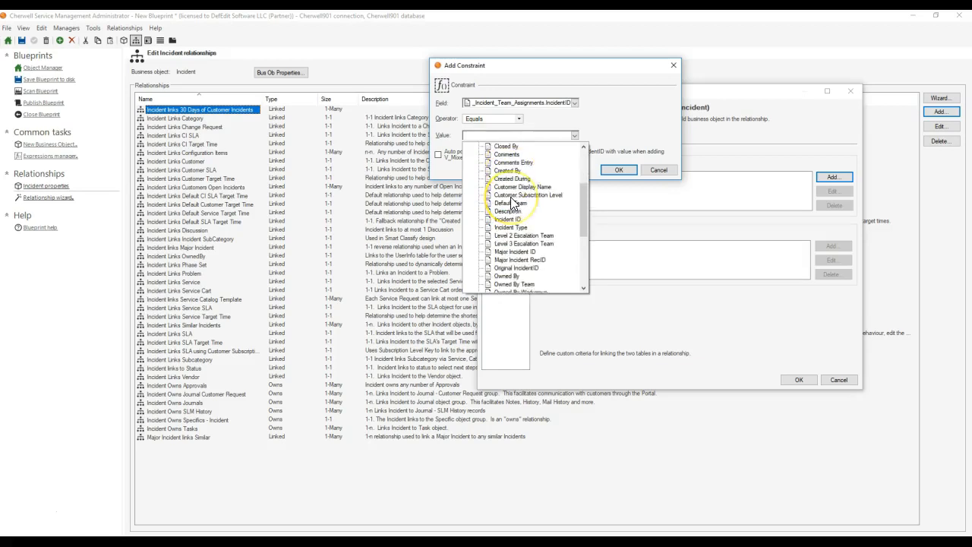
pyautogui.click(507, 219)
# Step: Check the IncidentID values in the SQL Server Management Studio query results and accept the constraint in Cherwell
pyautogui.moveTo(484, 102); pyautogui.dragTo(577, 105)
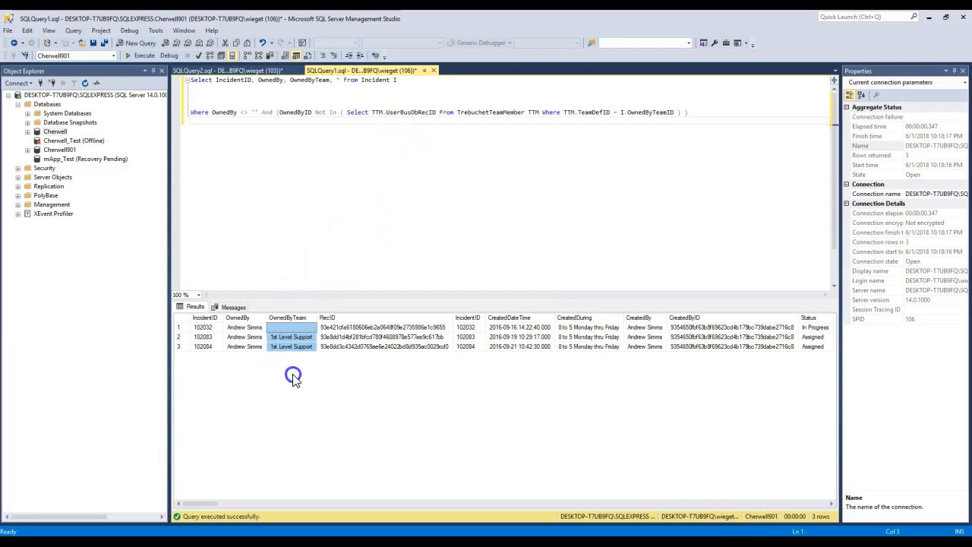
pyautogui.moveTo(202, 327); pyautogui.dragTo(206, 347)
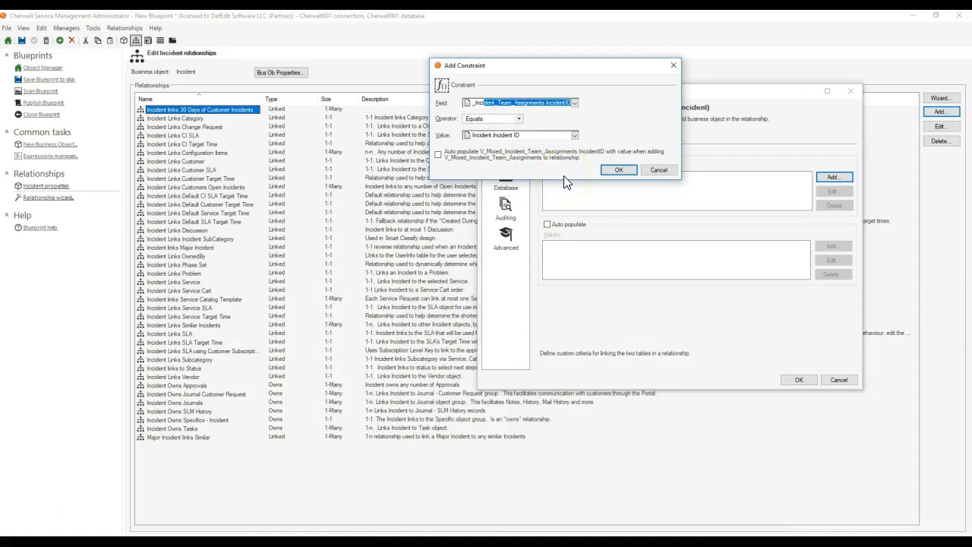
pyautogui.click(608, 175)
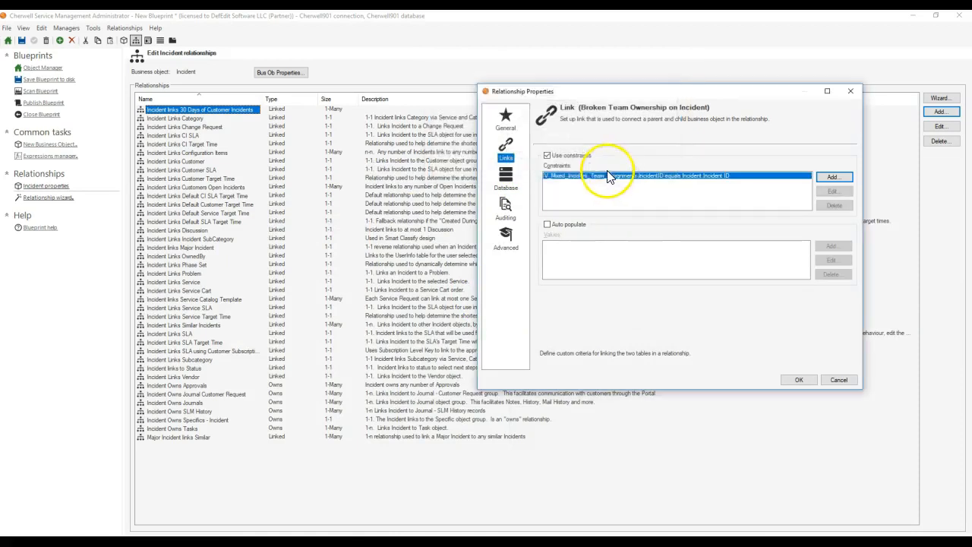
# Step: Set the relationship to load immediately and reload when constraint fields change, with Don't load when constraints are blank off, and save it
pyautogui.click(505, 237)
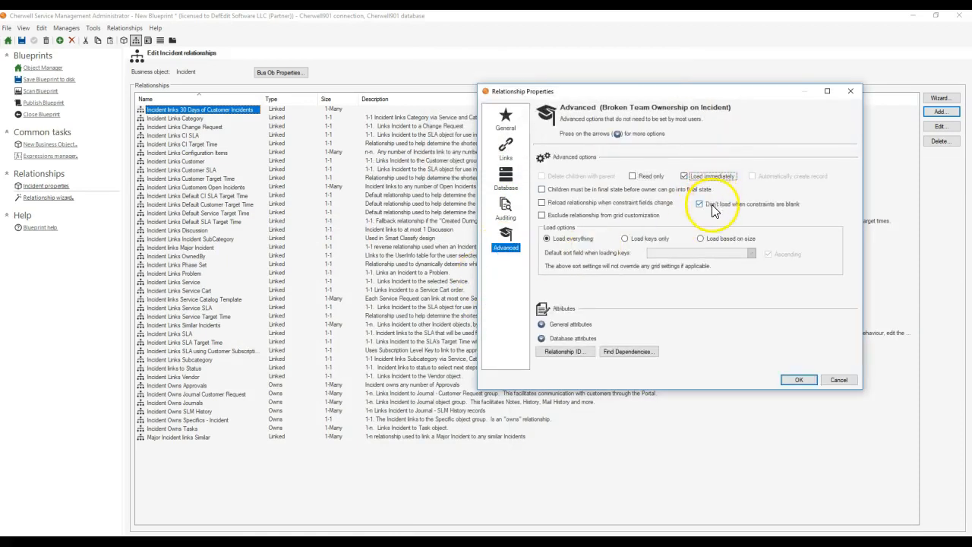
pyautogui.click(700, 179)
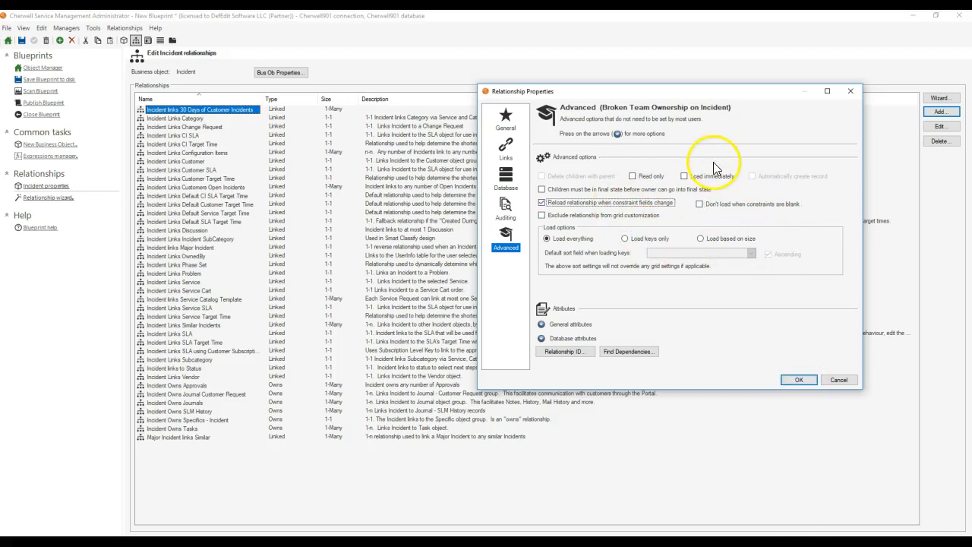
pyautogui.click(701, 177)
pyautogui.click(799, 380)
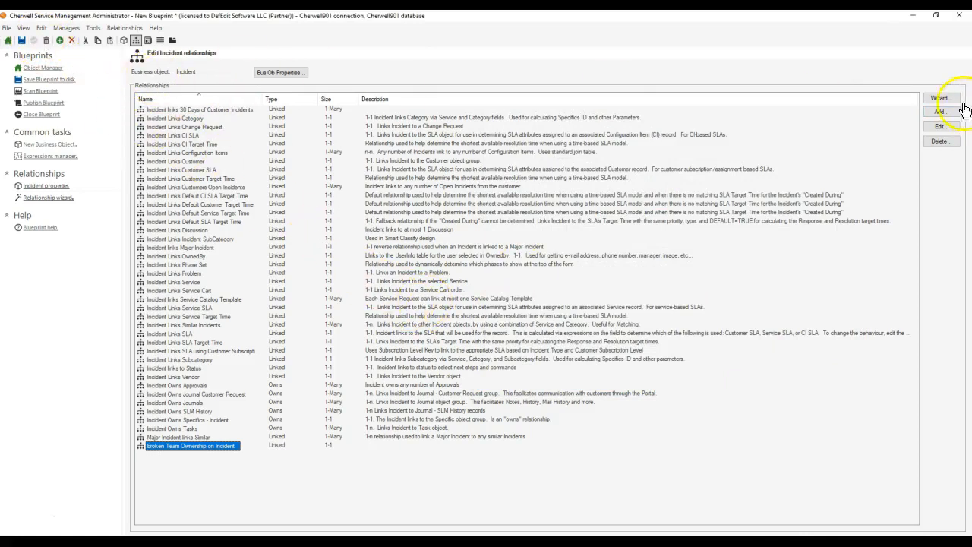
# Step: Turn off reloading when constraint fields change for the Broken Team Ownership on Incident relationship
pyautogui.click(935, 127)
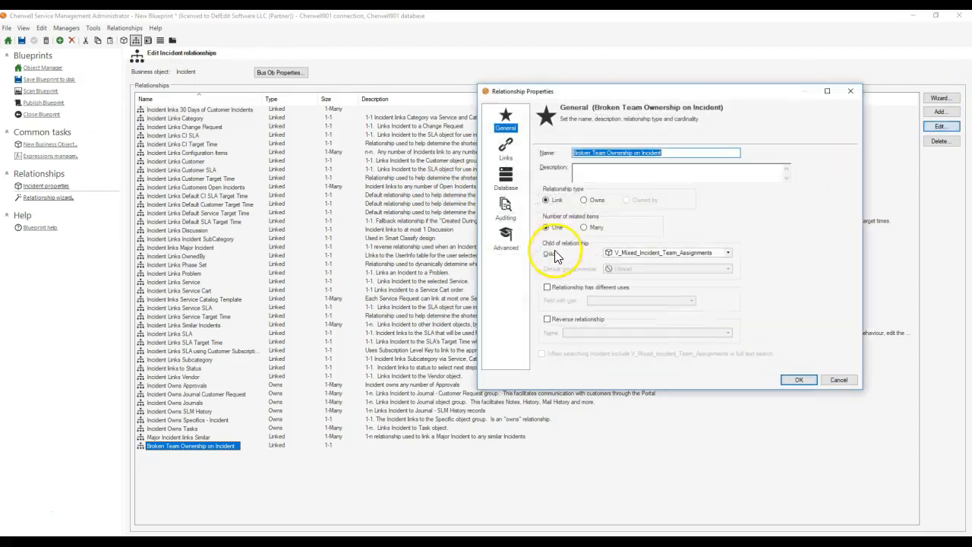
pyautogui.click(506, 239)
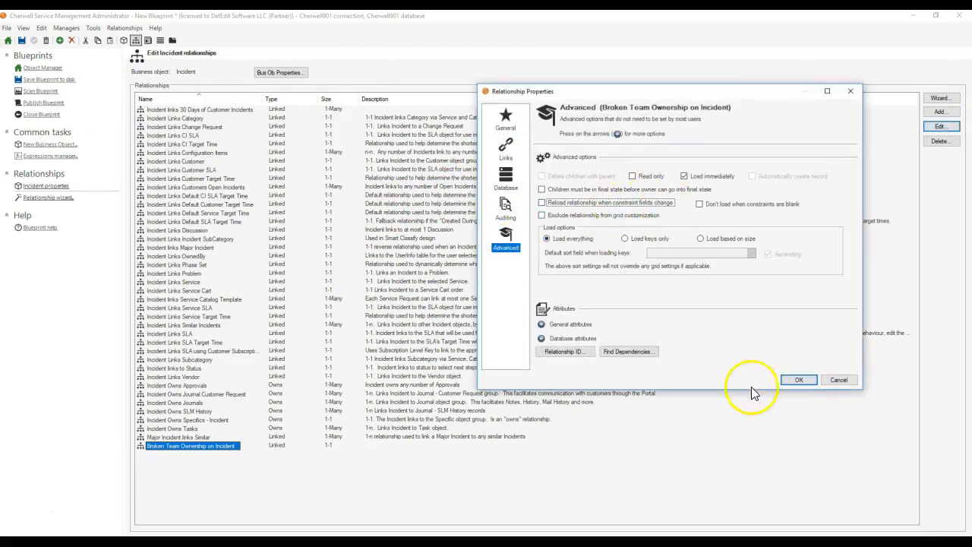
pyautogui.click(799, 381)
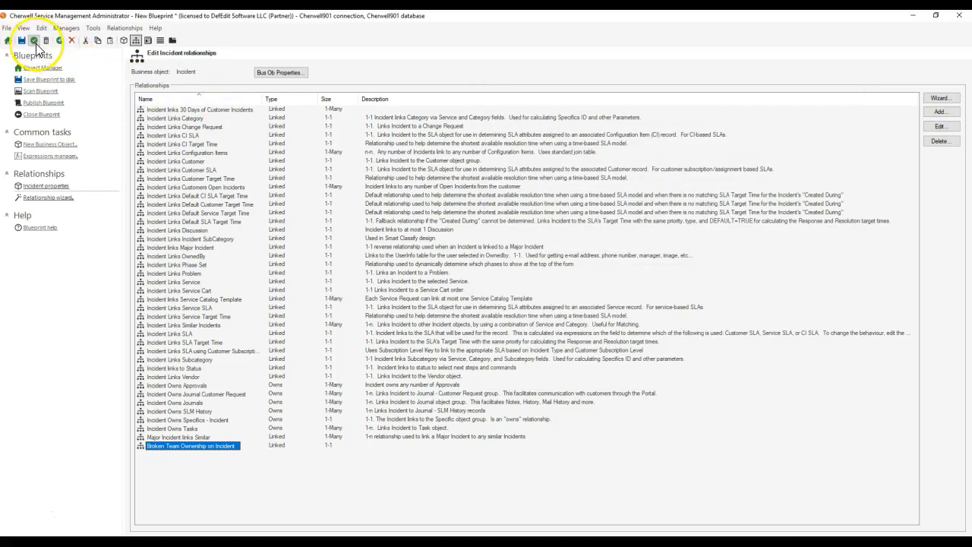
# Step: Return to the object overview and publish the blueprint with the preset publishing options
pyautogui.click(42, 67)
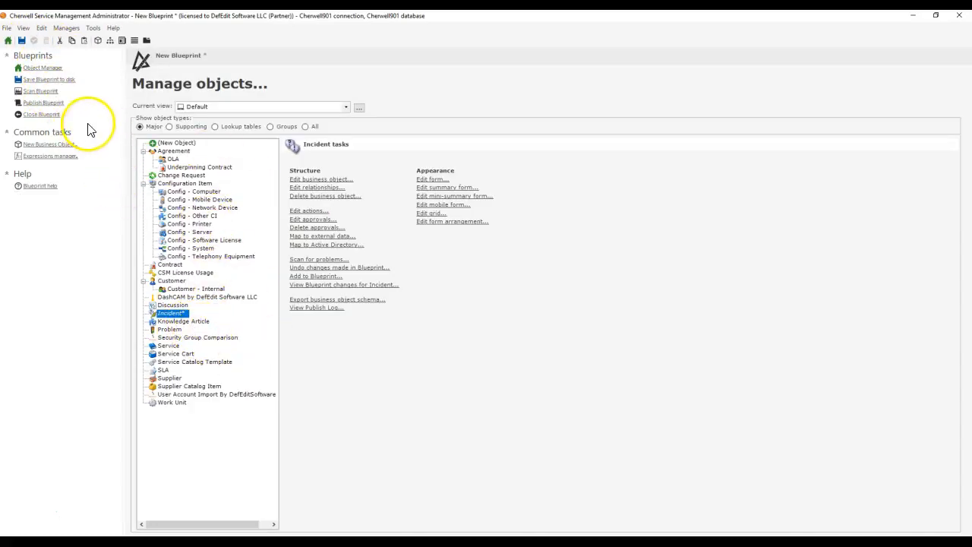
pyautogui.click(44, 102)
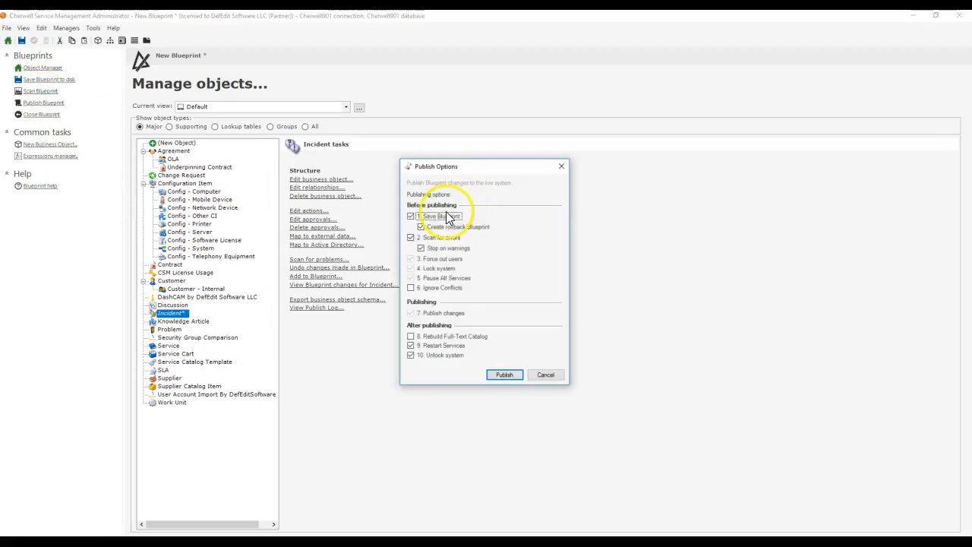
pyautogui.click(505, 374)
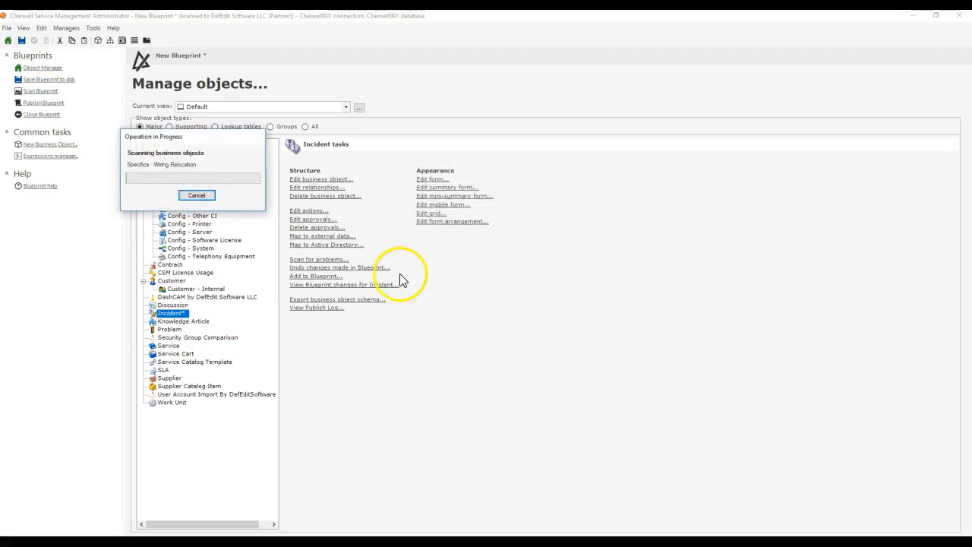
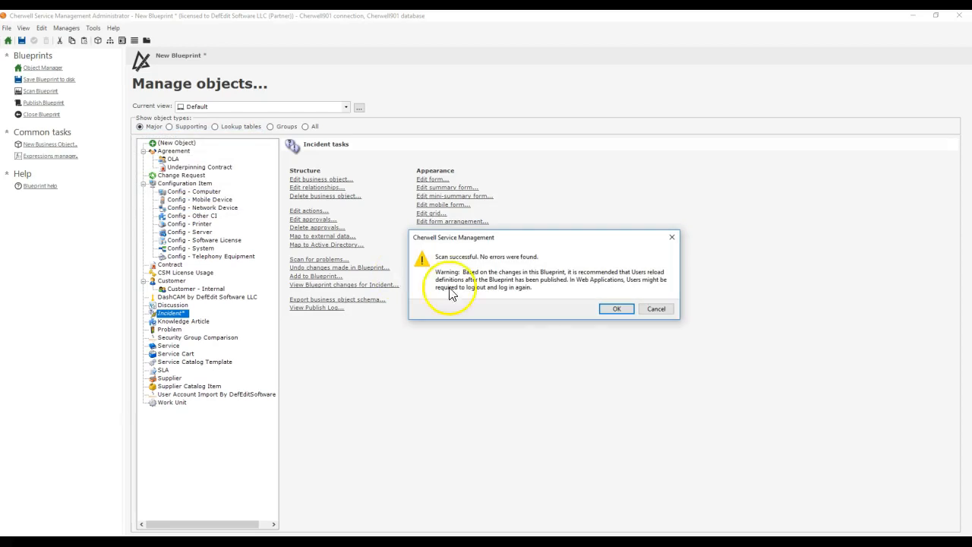
# Step: Accept the scan result to finish publishing the blueprint, and reload definitions in the Cherwell Service Management client
pyautogui.click(616, 308)
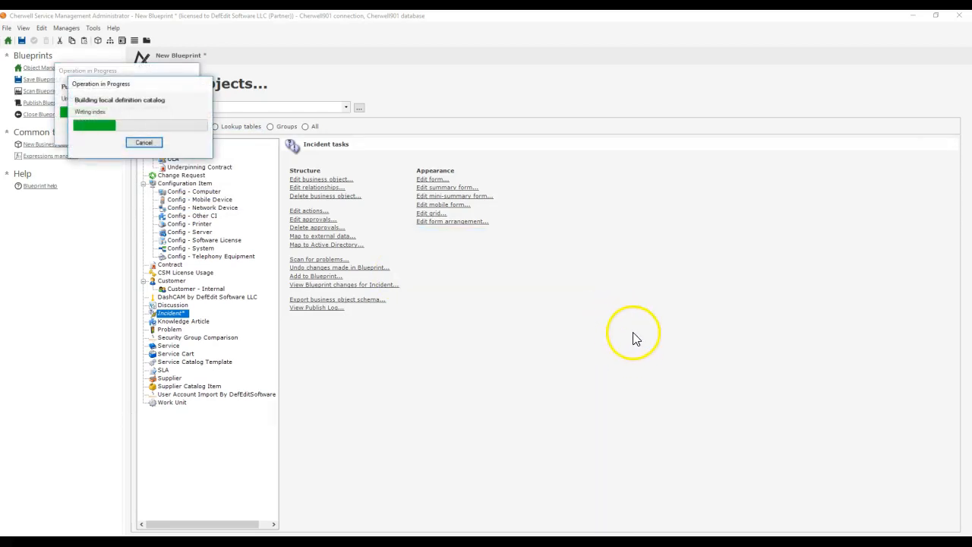
pyautogui.click(588, 285)
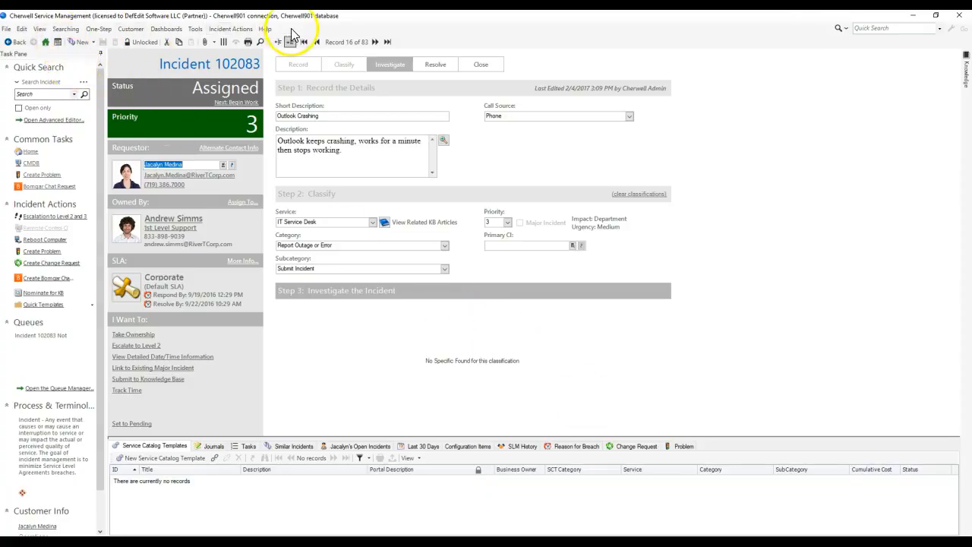
pyautogui.click(266, 30)
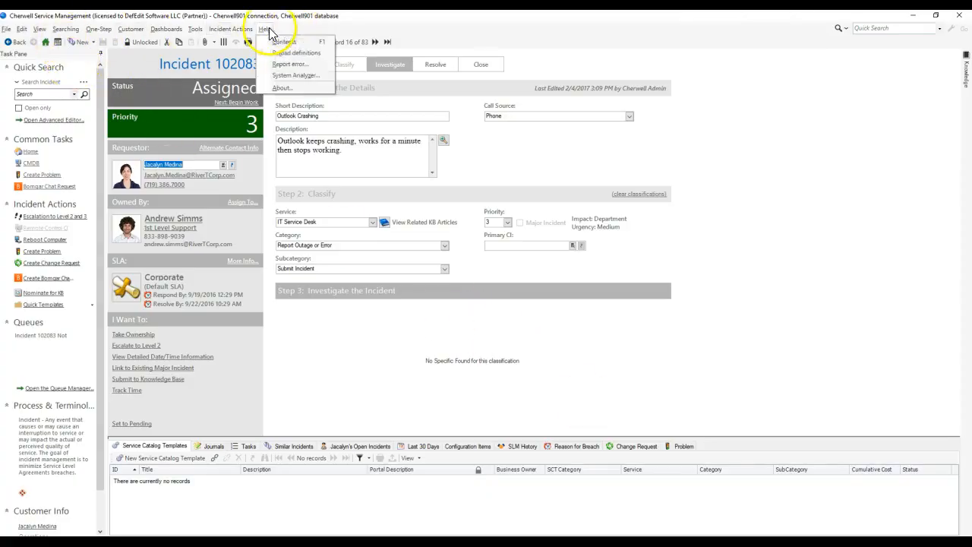
pyautogui.click(293, 52)
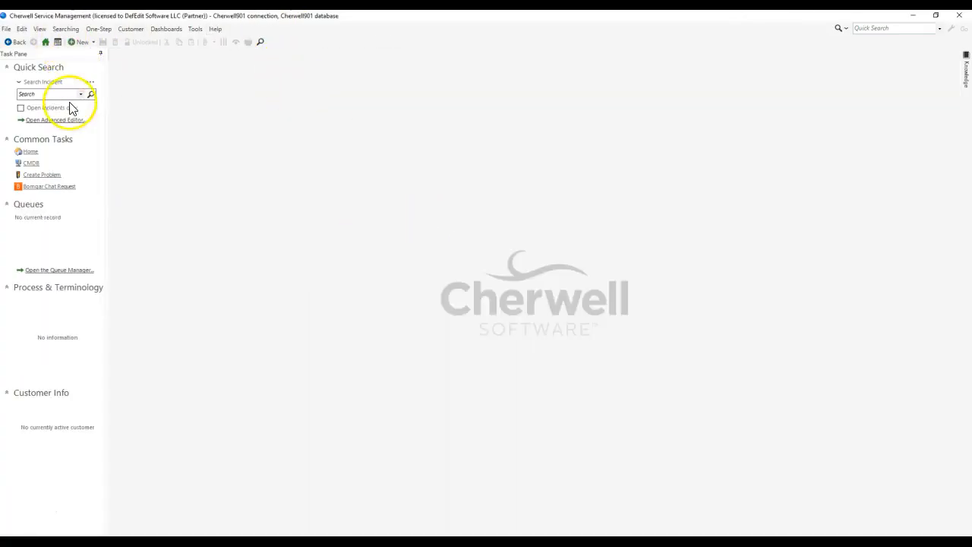
# Step: Open the quick search builder for Incident, add a comparison clause and review its available operators
pyautogui.click(66, 28)
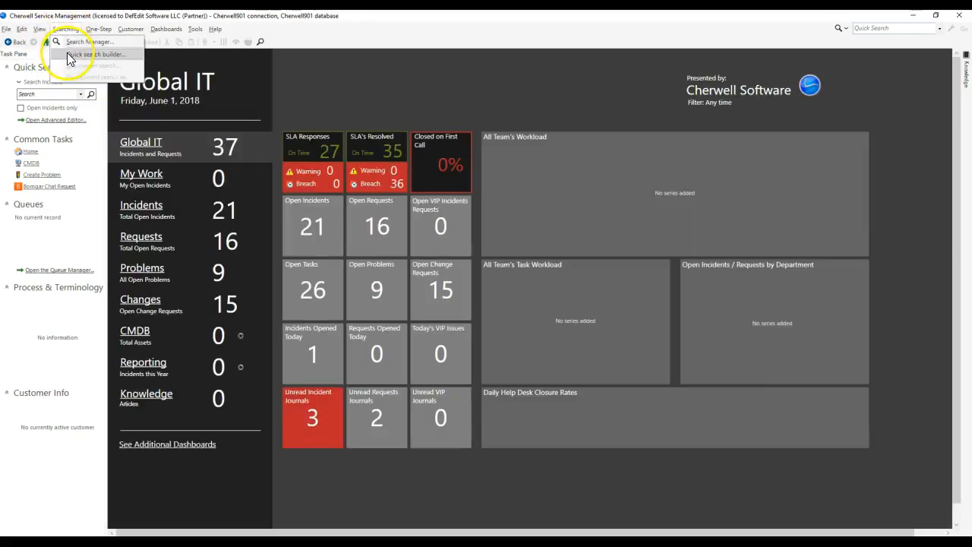
pyautogui.click(76, 66)
pyautogui.click(368, 193)
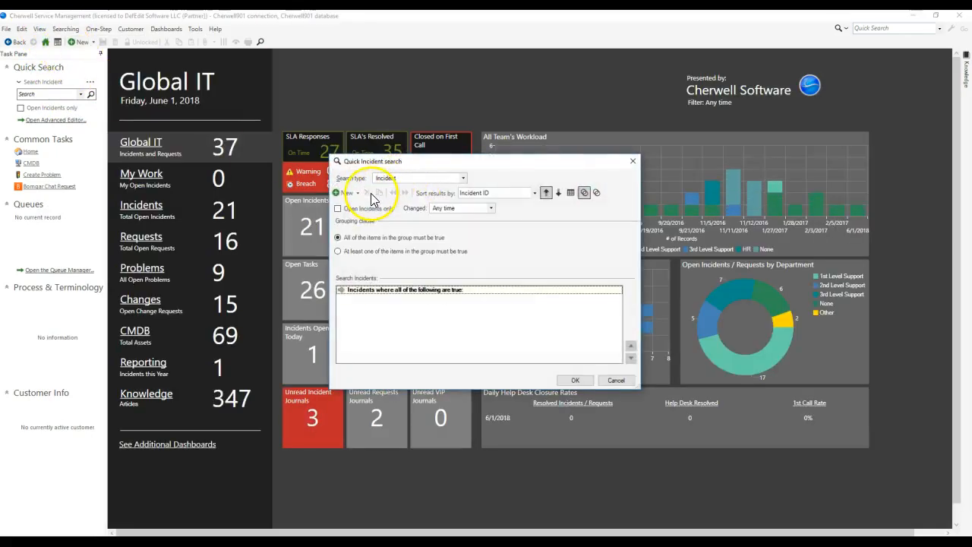
pyautogui.click(346, 193)
pyautogui.click(495, 237)
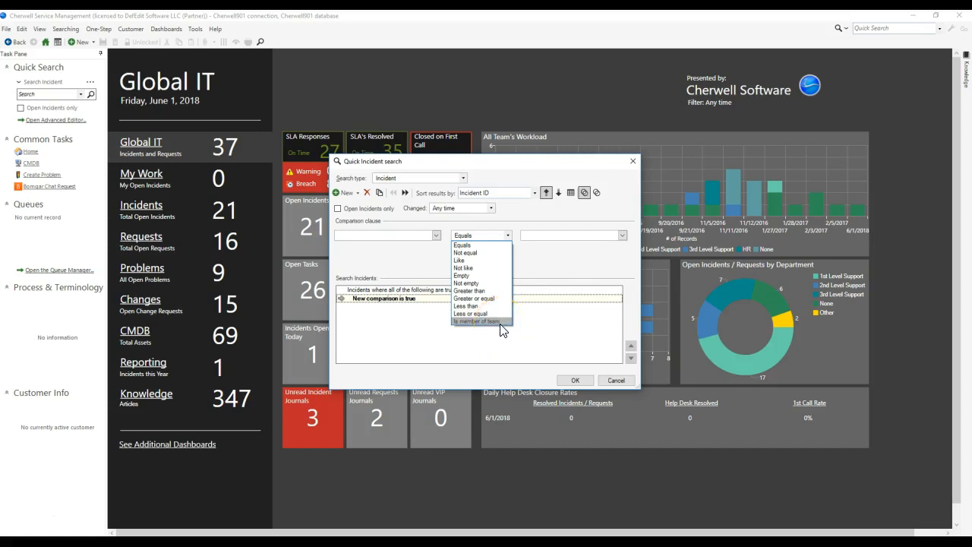
pyautogui.click(447, 235)
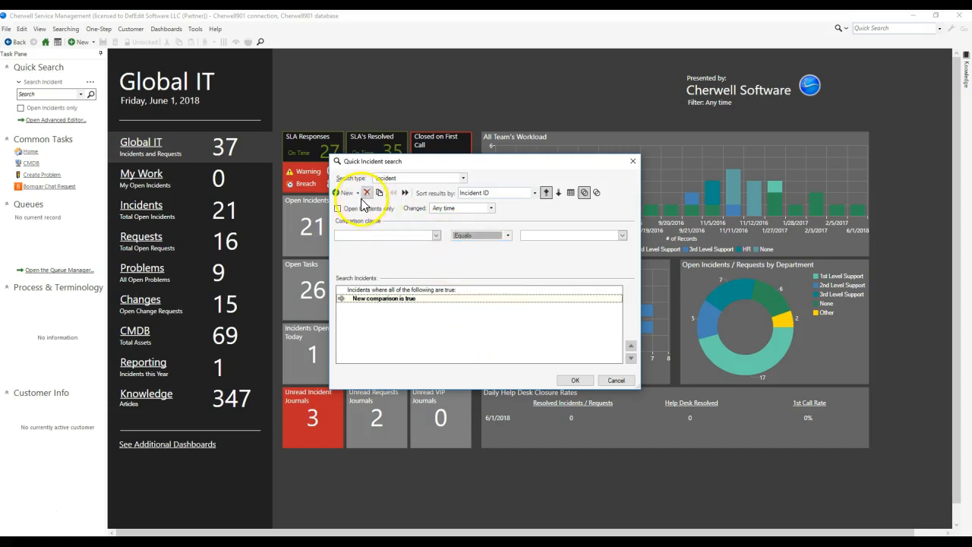
# Step: Replace the comparison clause with a related clause and look through its relationships for Broken Team Ownership on Incident
pyautogui.click(366, 193)
pyautogui.click(357, 193)
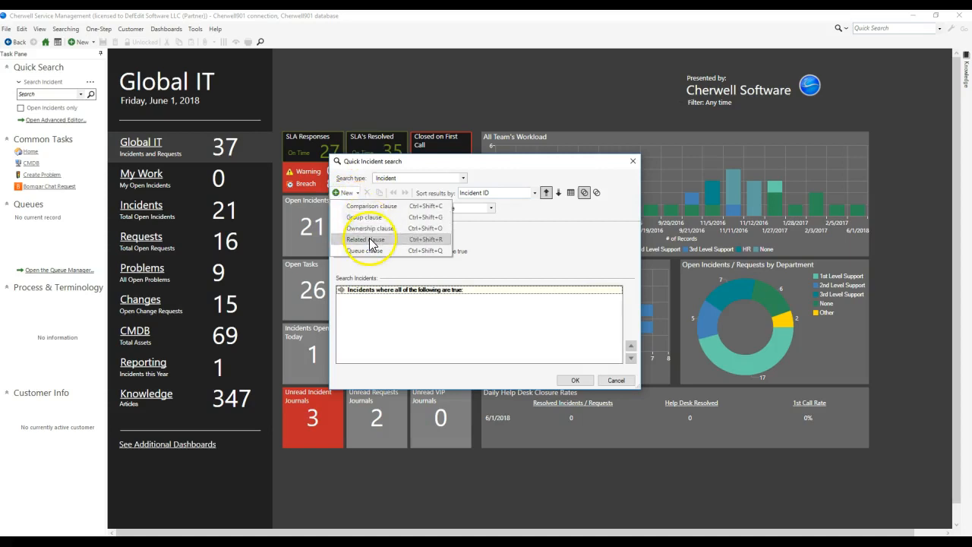
pyautogui.click(364, 230)
pyautogui.click(433, 231)
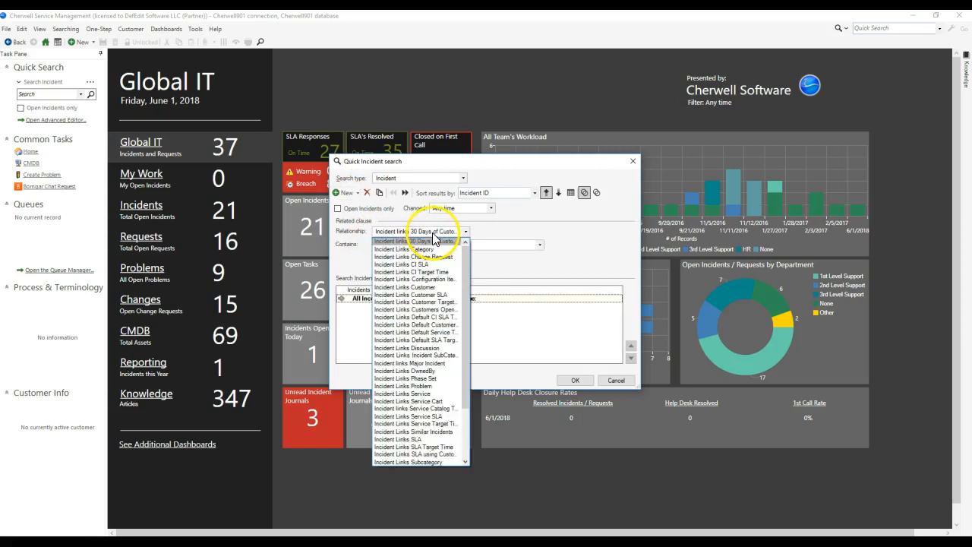
pyautogui.scroll(-3, 435, 258)
pyautogui.scroll(4, 435, 258)
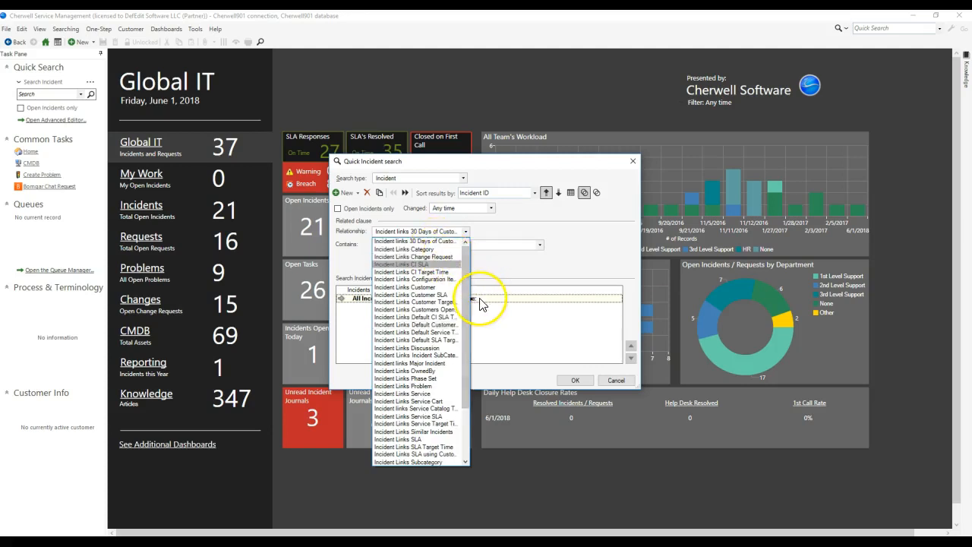
pyautogui.moveTo(467, 363); pyautogui.dragTo(461, 334)
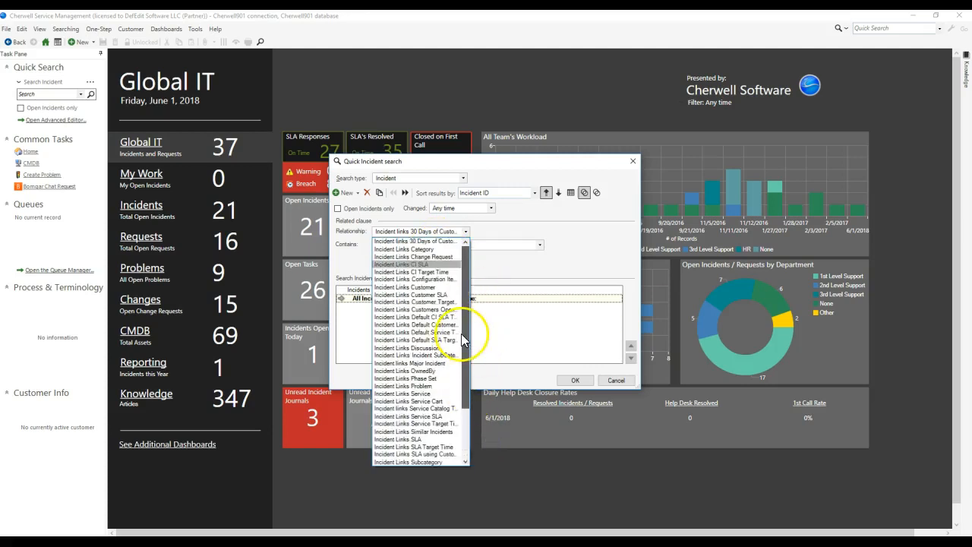
pyautogui.click(543, 248)
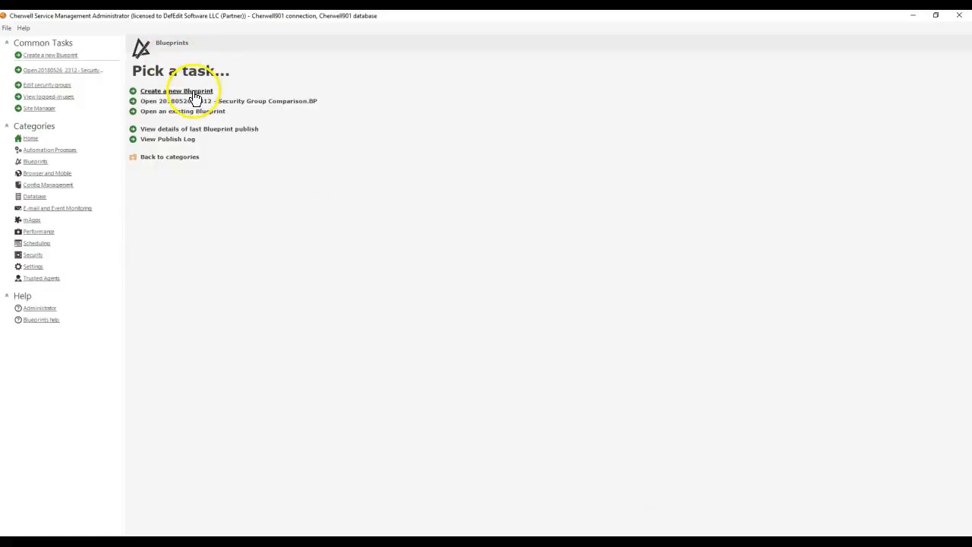
# Step: Check for Broken Team Ownership on Incident among Incident's relationships in a new blueprint in Cherwell Administrator, and recheck the client search's relationship options
pyautogui.click(195, 92)
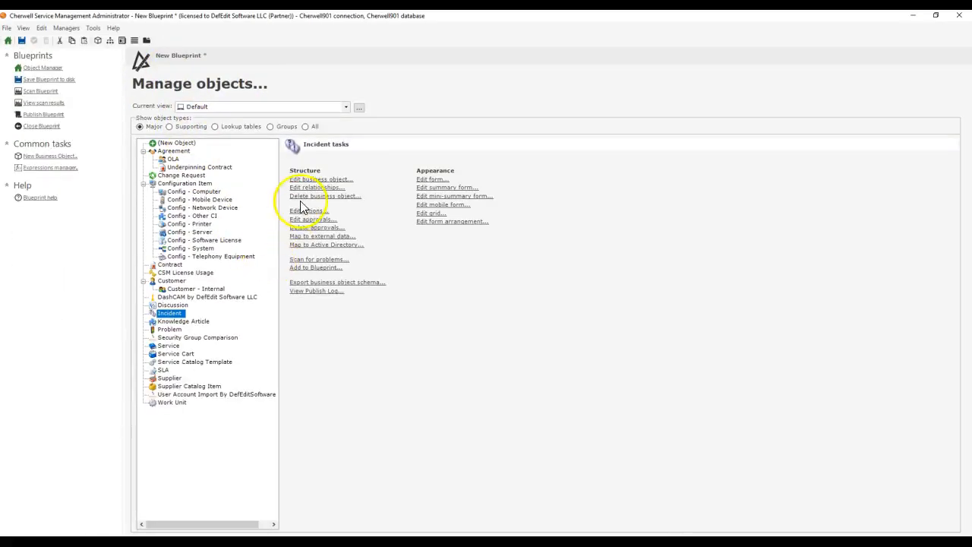
pyautogui.click(307, 187)
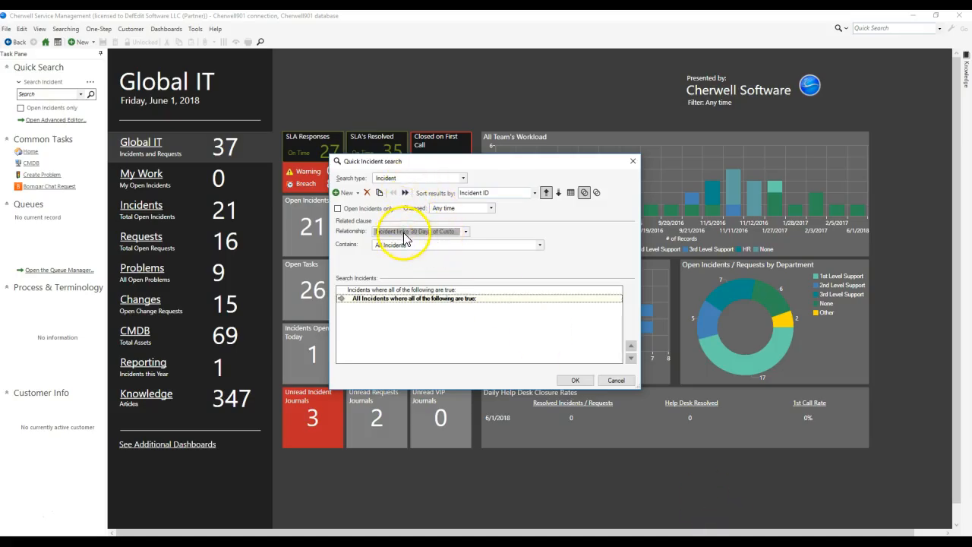
pyautogui.click(405, 238)
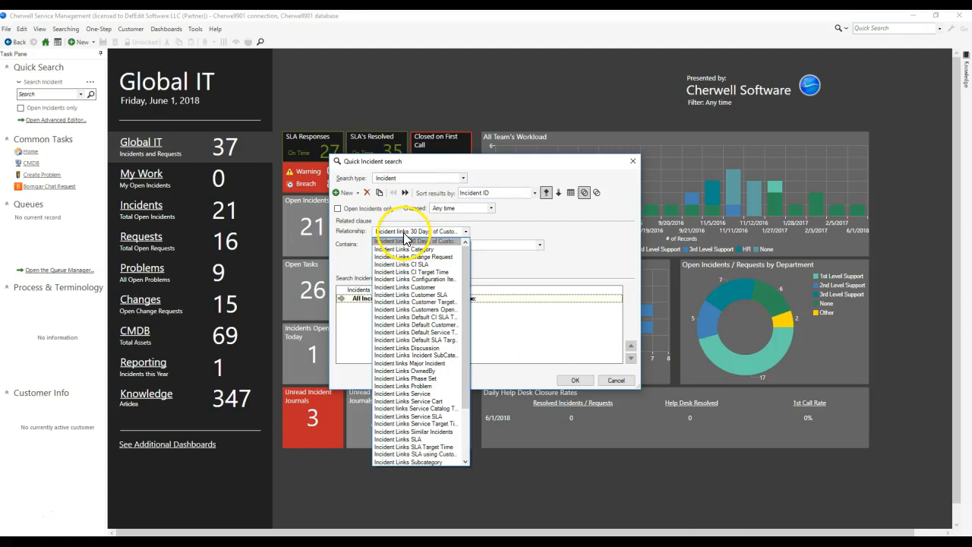
pyautogui.click(465, 232)
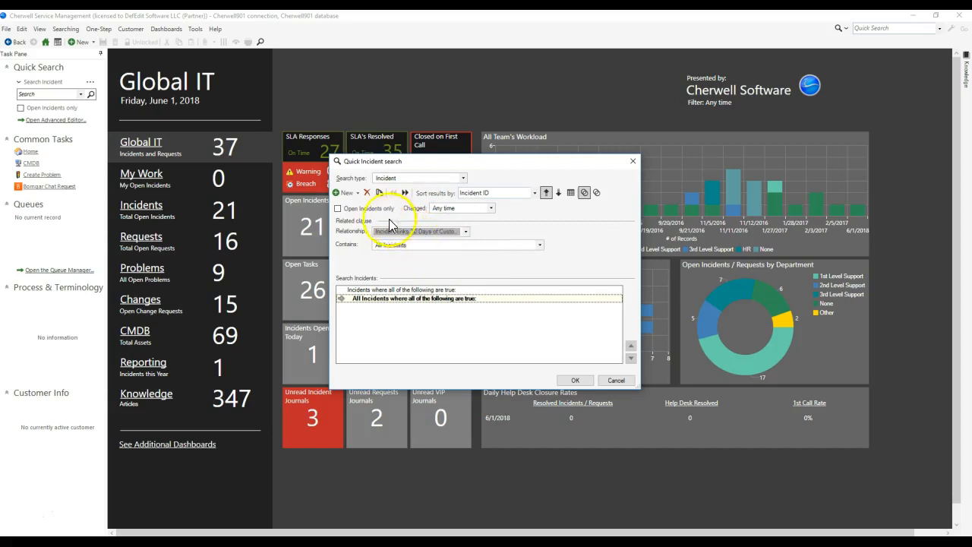
# Step: Replace the related clause with a comparison clause, look through the field groups for the external team assignments object, and cancel the search
pyautogui.click(367, 194)
pyautogui.click(349, 194)
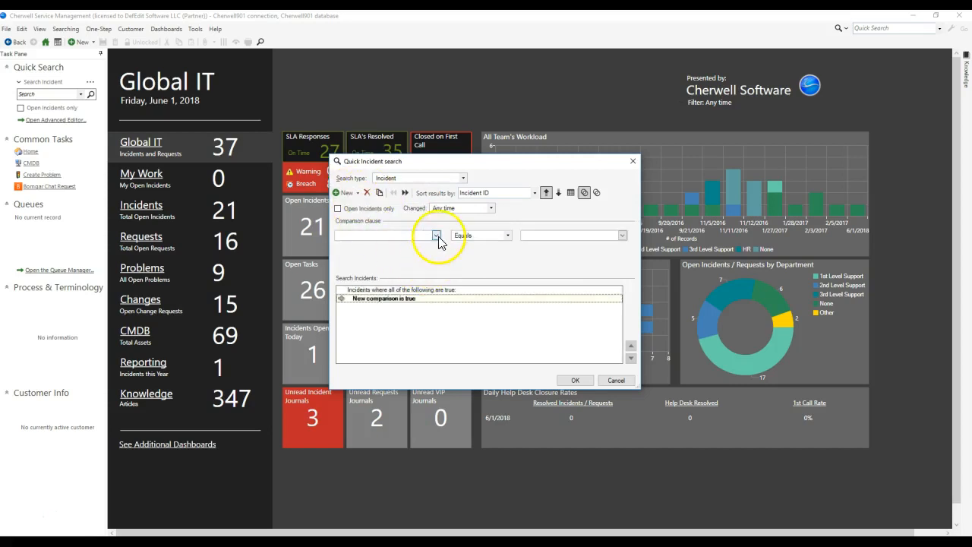
pyautogui.click(436, 237)
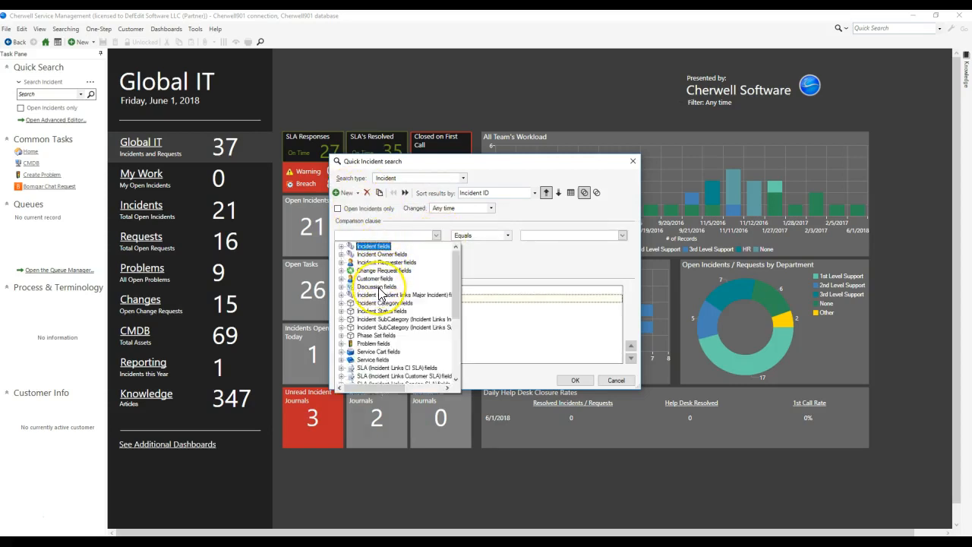
pyautogui.scroll(-4, 380, 294)
pyautogui.scroll(4, 383, 376)
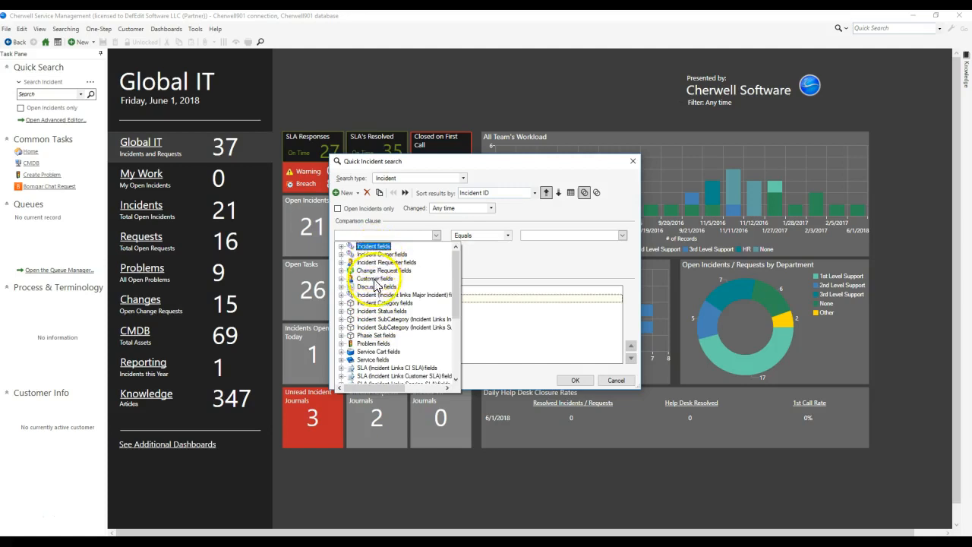
pyautogui.scroll(-2, 377, 293)
pyautogui.scroll(-3, 375, 293)
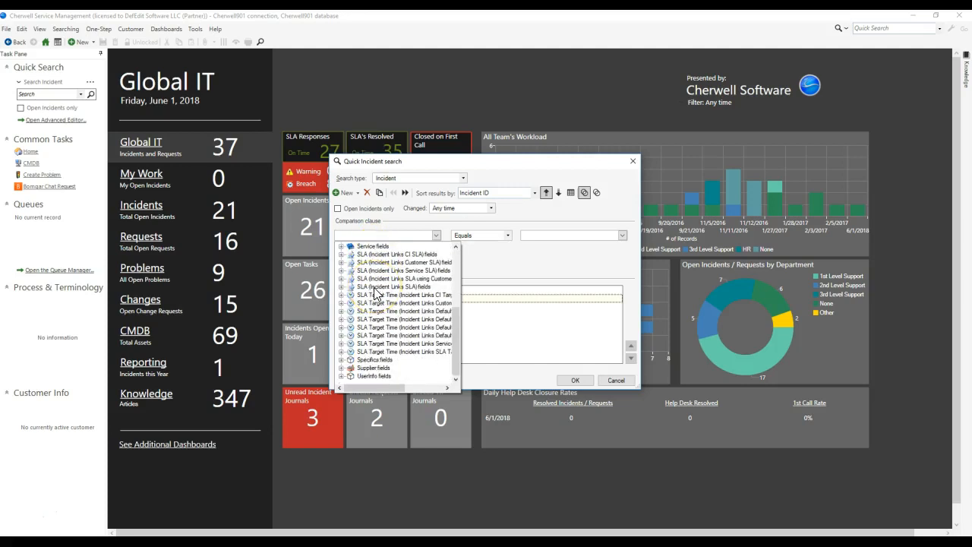
pyautogui.scroll(3, 373, 353)
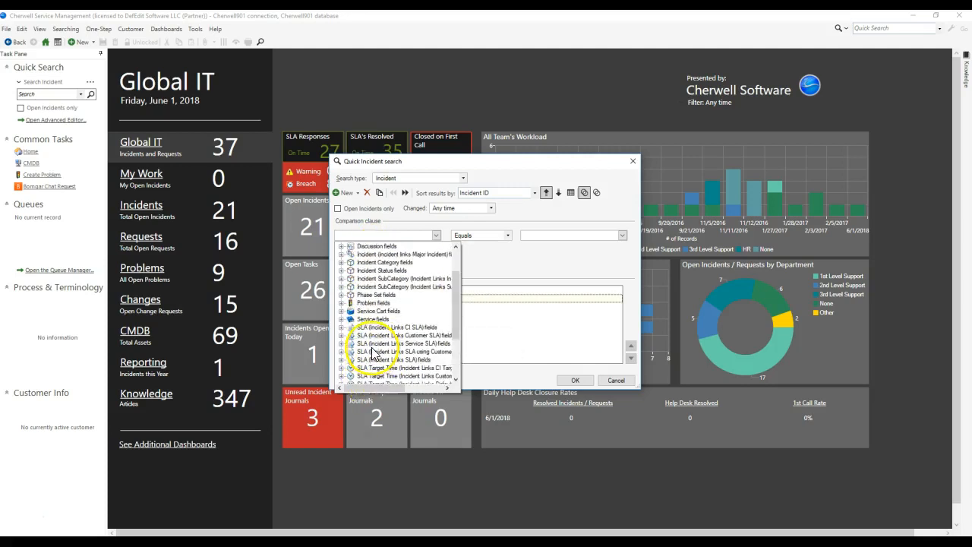
pyautogui.scroll(2, 373, 353)
pyautogui.click(542, 260)
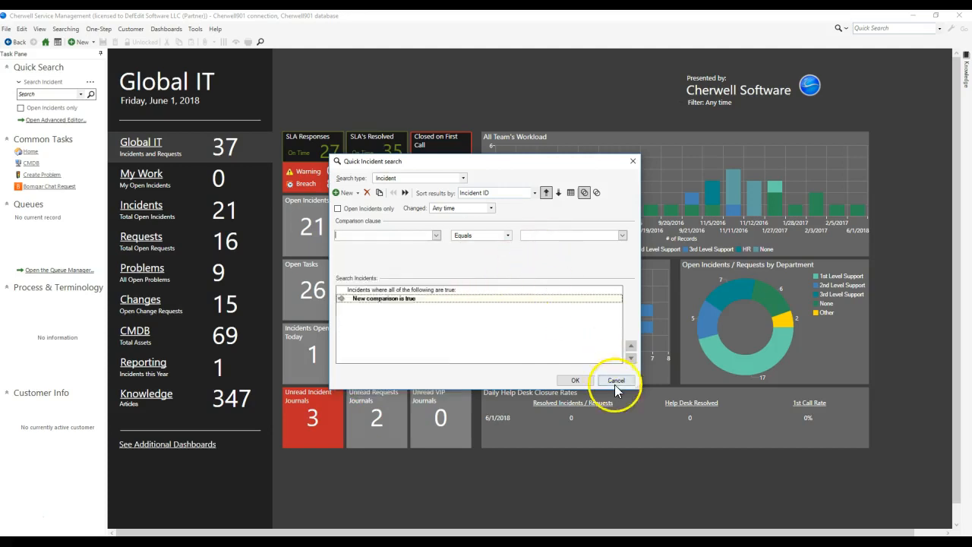
pyautogui.click(615, 381)
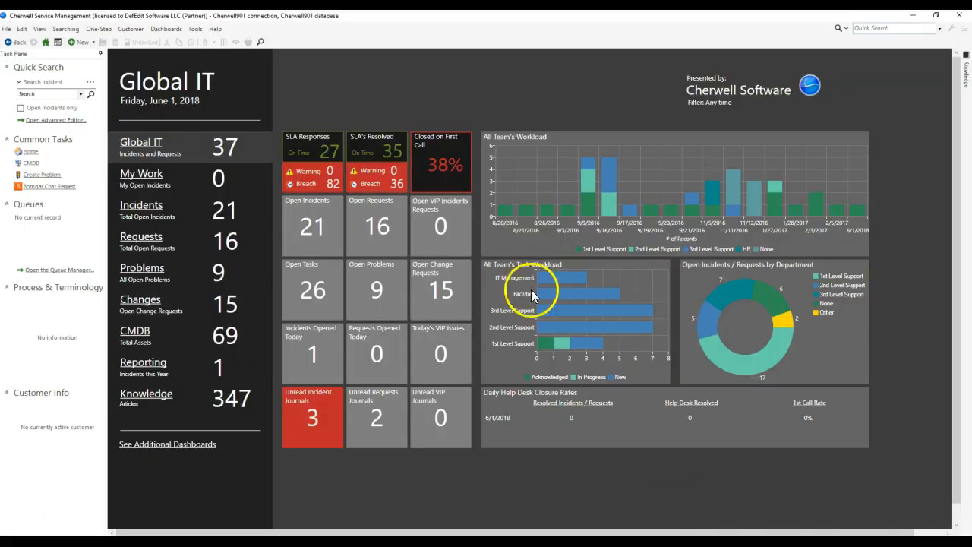
# Step: Reload the definitions in the client again and reopen the quick search builder for Incident
pyautogui.click(216, 29)
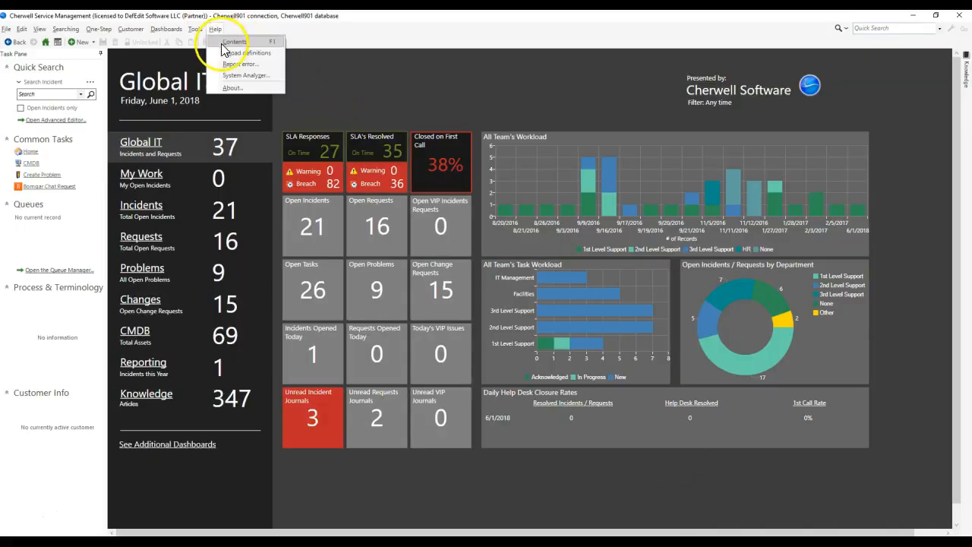
pyautogui.click(225, 54)
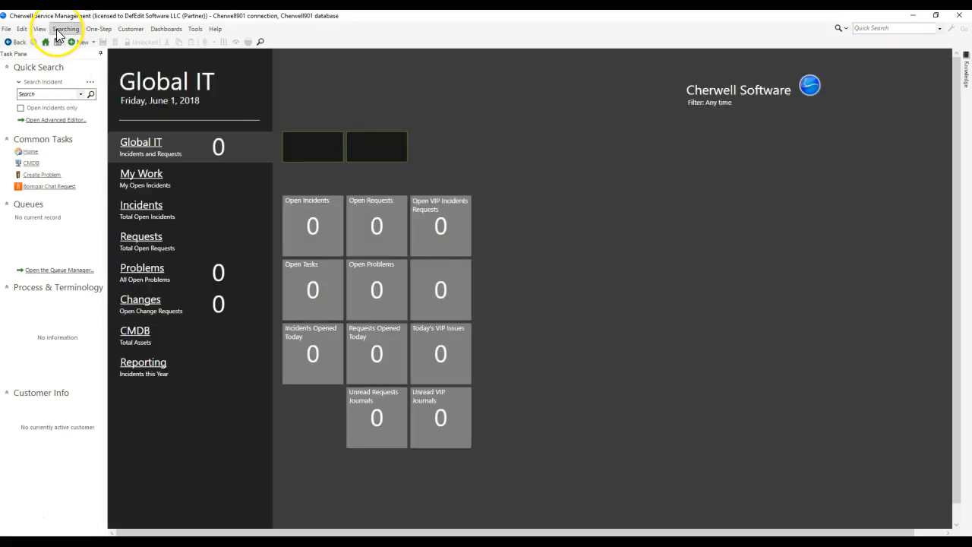
pyautogui.click(59, 34)
pyautogui.click(68, 53)
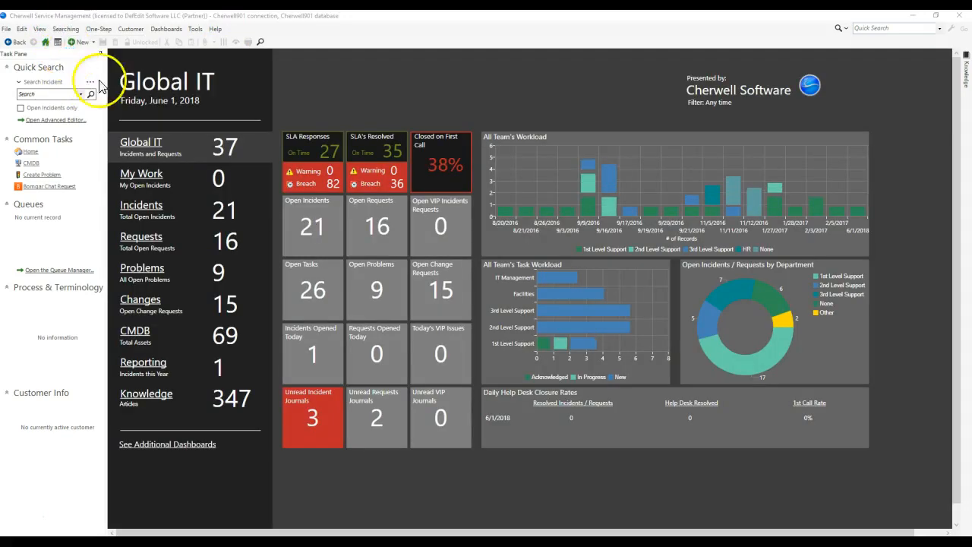
# Step: Remove the leftover comparison, add a related clause and recheck its relationships for Broken Team Ownership on Incident
pyautogui.click(359, 195)
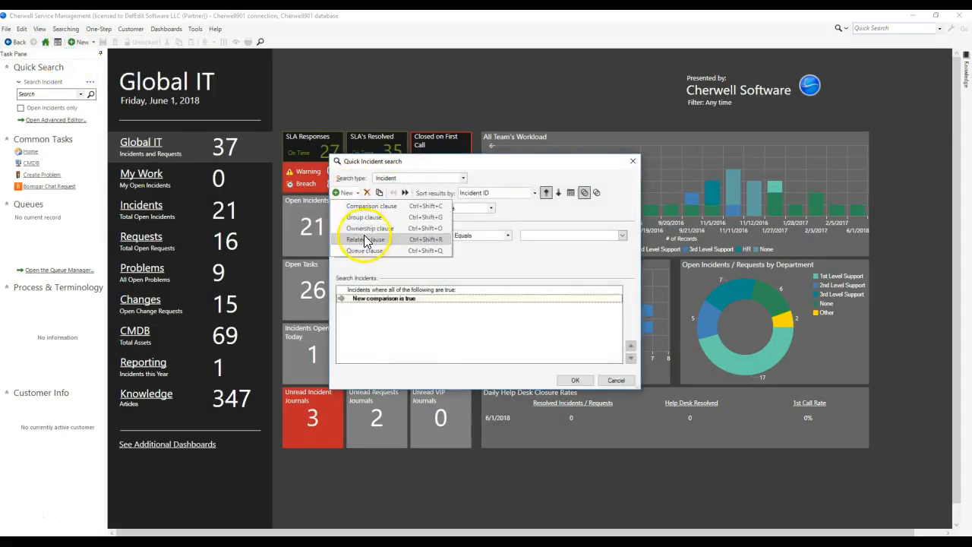
pyautogui.click(360, 195)
pyautogui.click(358, 193)
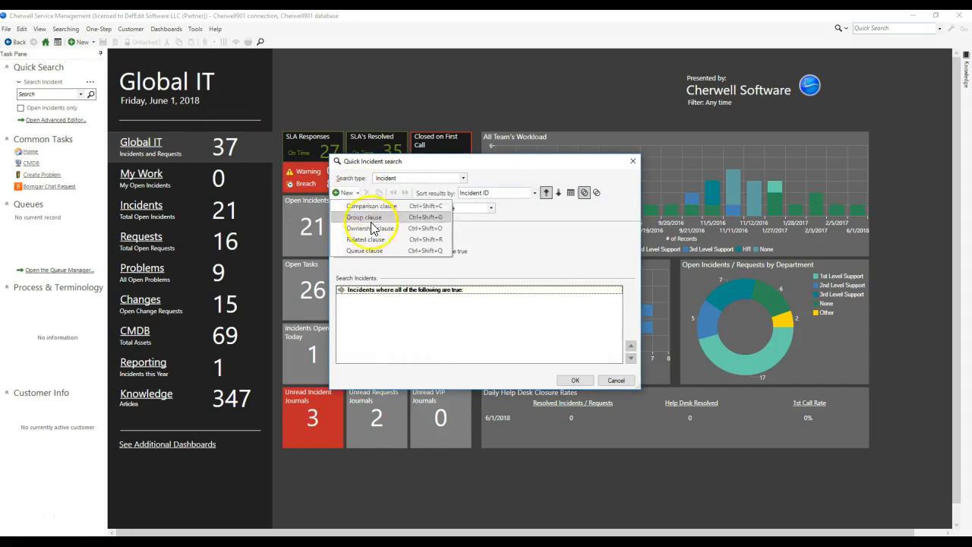
pyautogui.click(379, 241)
pyautogui.click(391, 232)
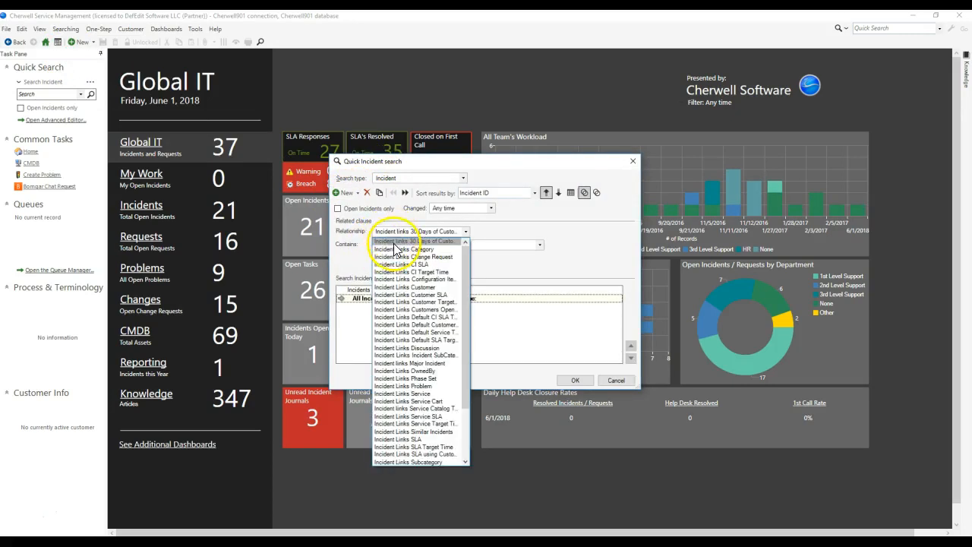
pyautogui.scroll(-3, 398, 245)
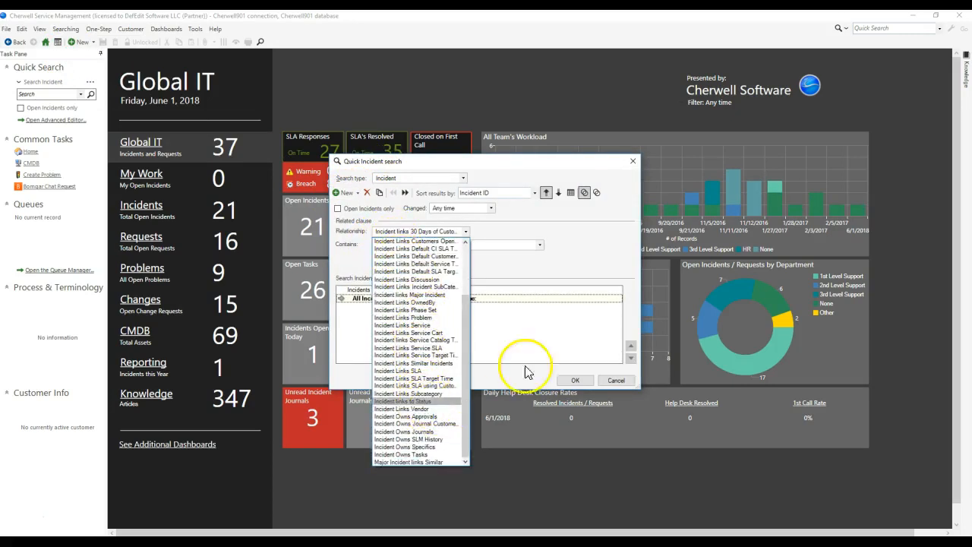
pyautogui.click(600, 359)
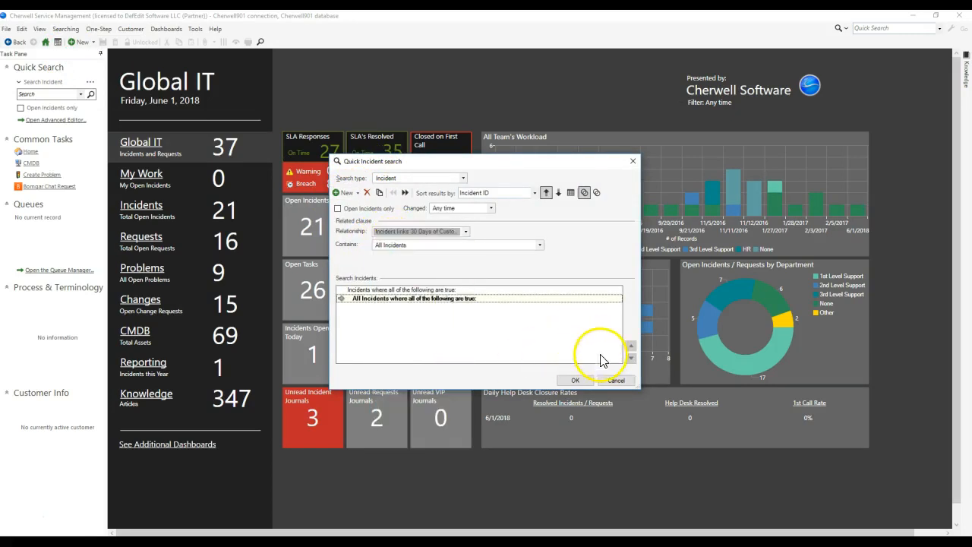
# Step: Replace the related clause with a comparison clause, scan its field groups for V_Mixed_Incident_Team_Assignments, and cancel the search
pyautogui.click(367, 195)
pyautogui.click(358, 194)
pyautogui.click(370, 207)
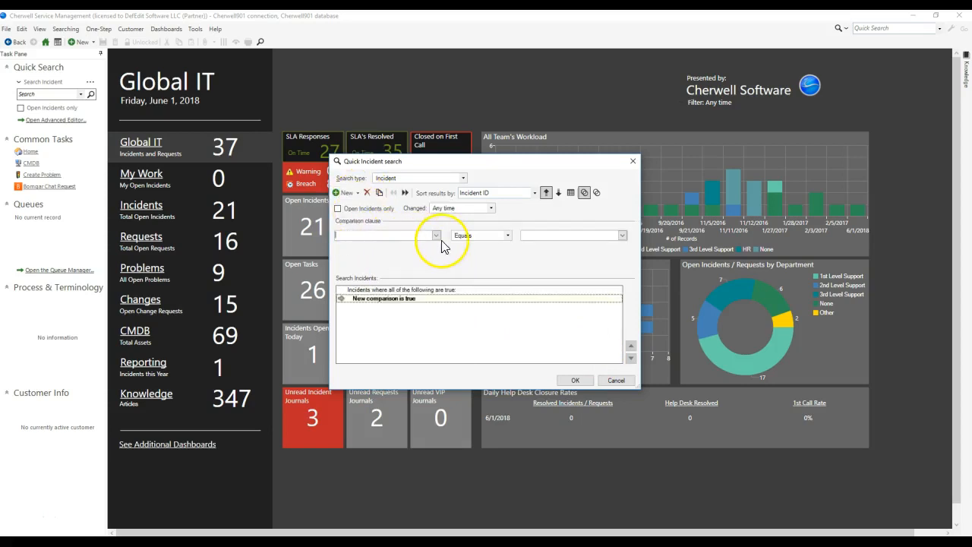
pyautogui.click(436, 235)
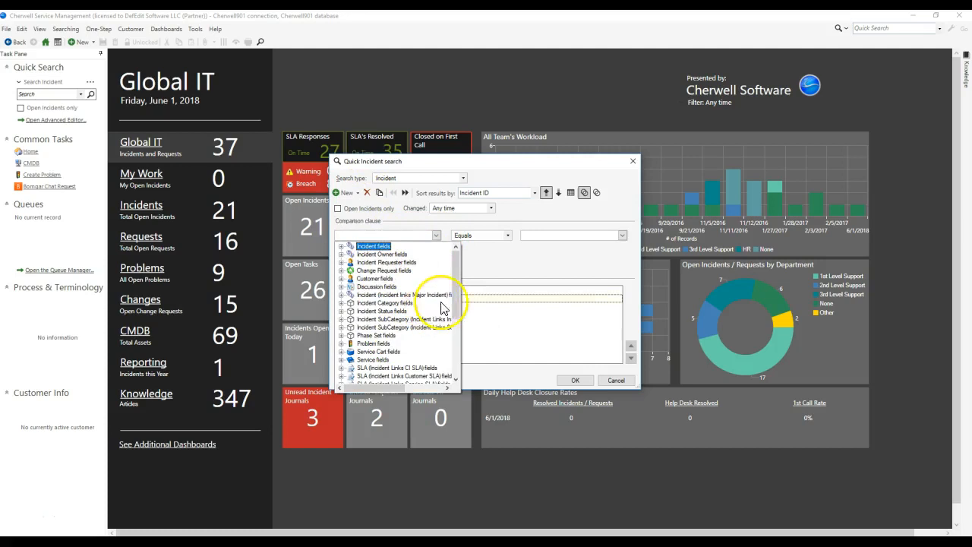
pyautogui.moveTo(459, 283); pyautogui.dragTo(429, 363)
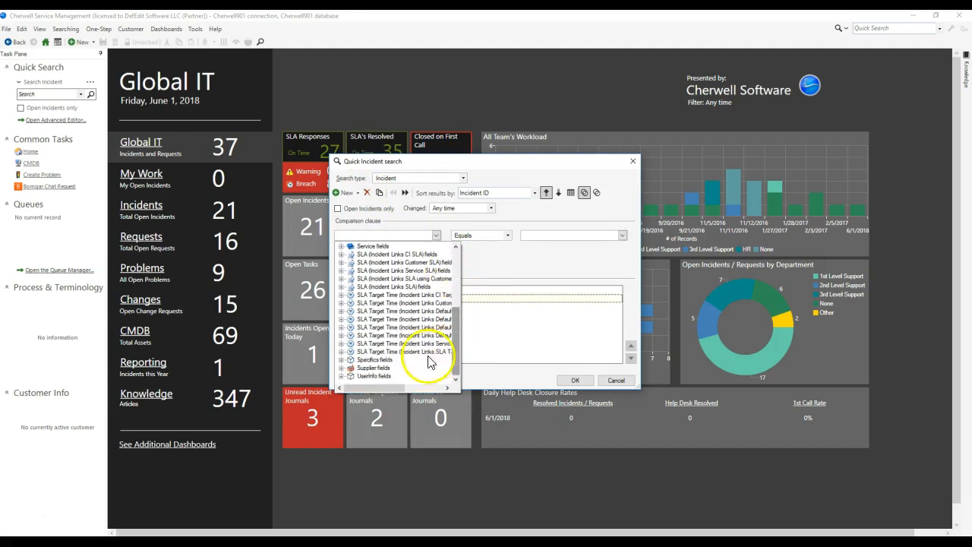
pyautogui.scroll(8, 395, 334)
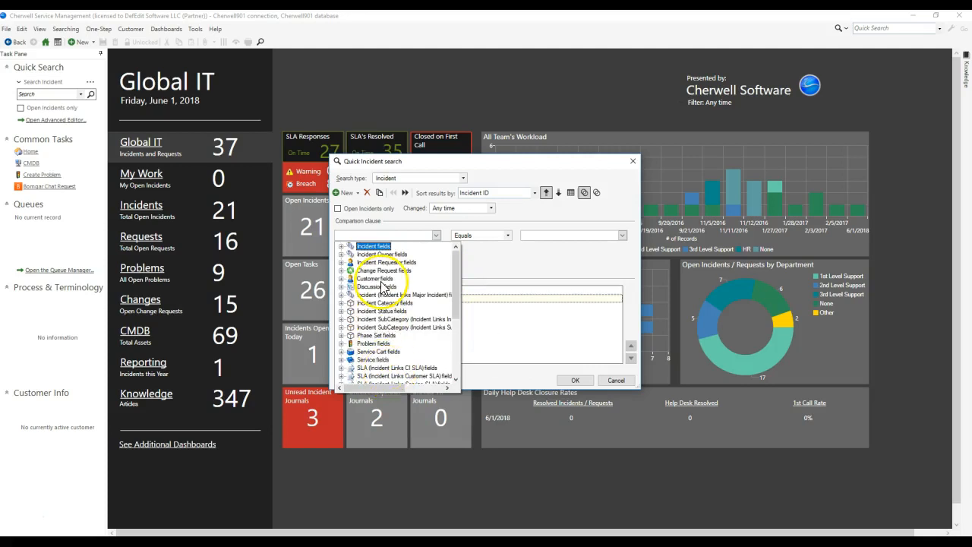
pyautogui.click(617, 381)
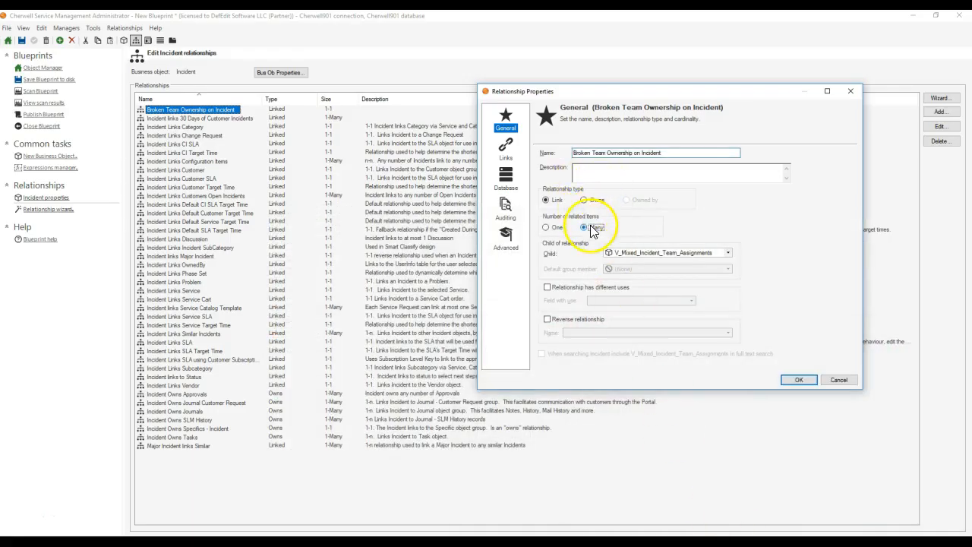
# Step: In Cherwell Administrator, apply Many related items to Broken Team Ownership on Incident and publish the blueprint without saving it
pyautogui.click(796, 380)
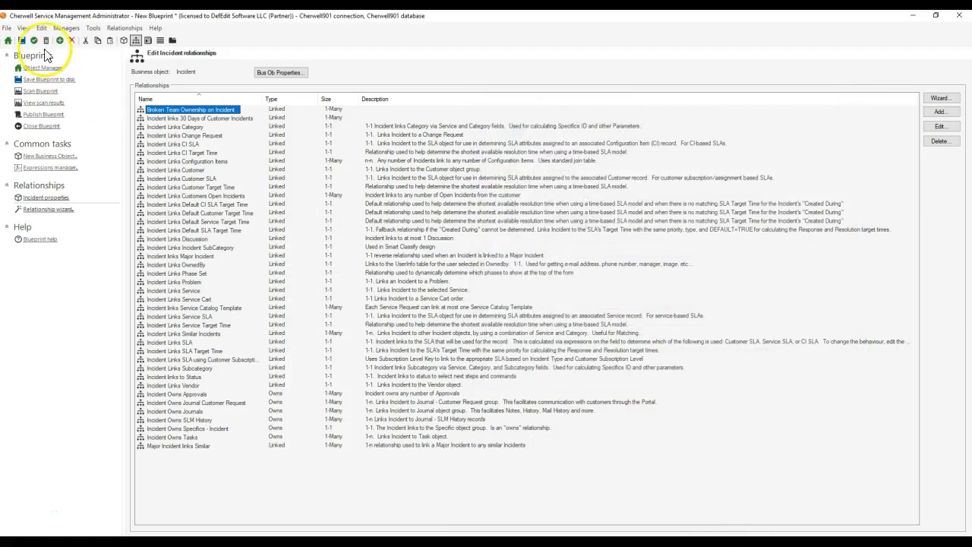
pyautogui.click(42, 114)
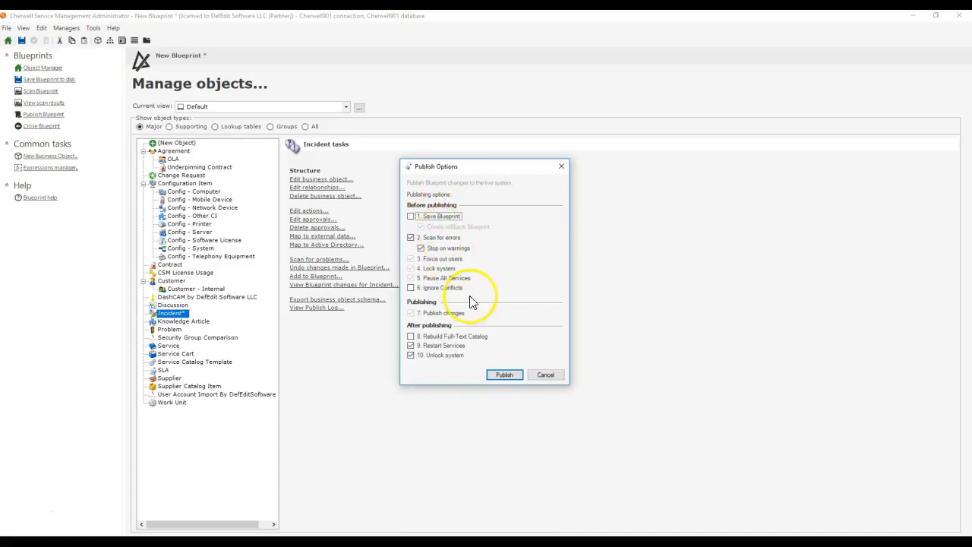
pyautogui.click(504, 374)
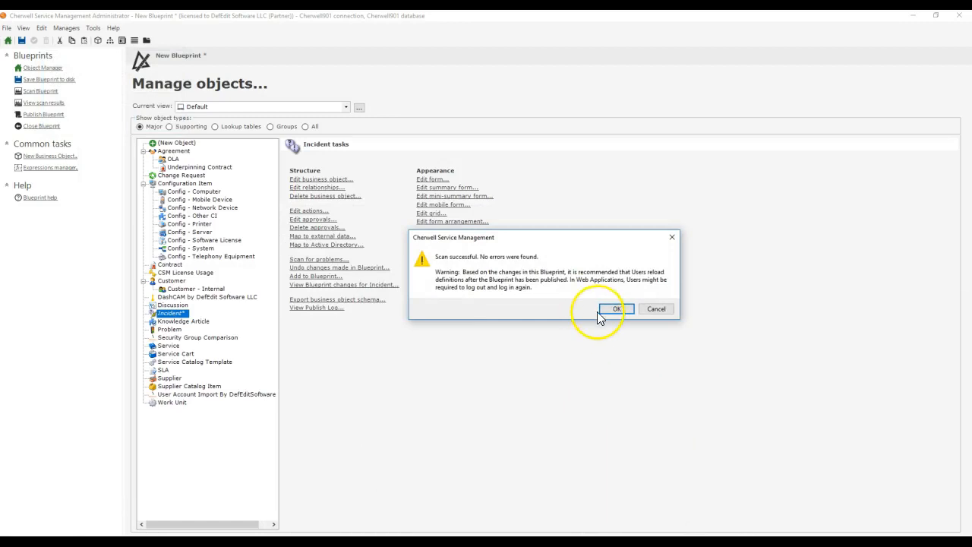
pyautogui.click(608, 312)
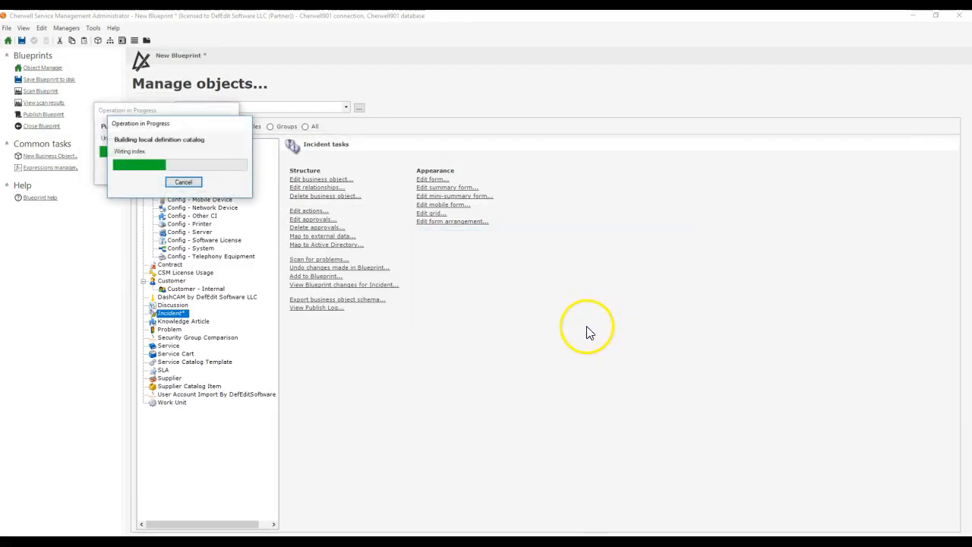
pyautogui.click(593, 287)
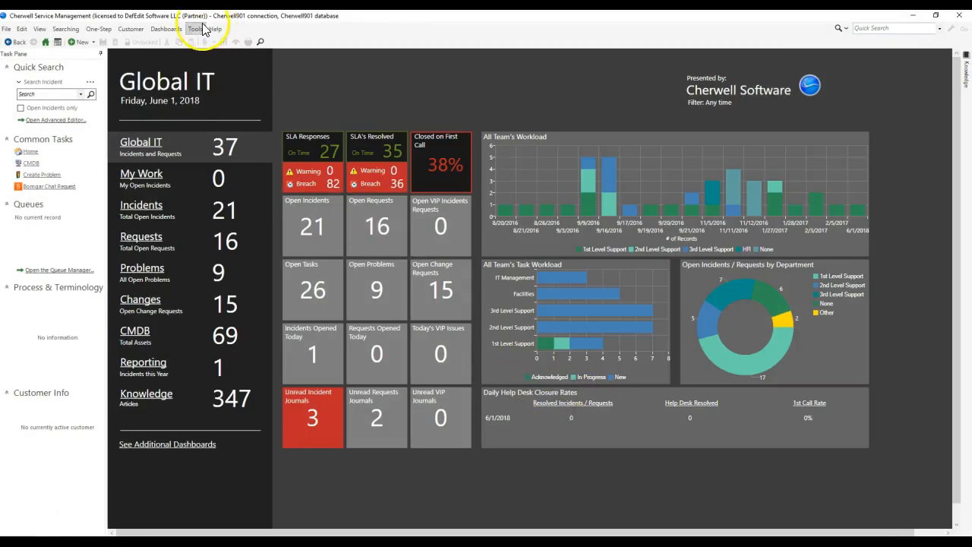
# Step: Switch to the Cherwell client, reload its definitions and open the quick search builder for Incident
pyautogui.click(215, 29)
pyautogui.click(222, 52)
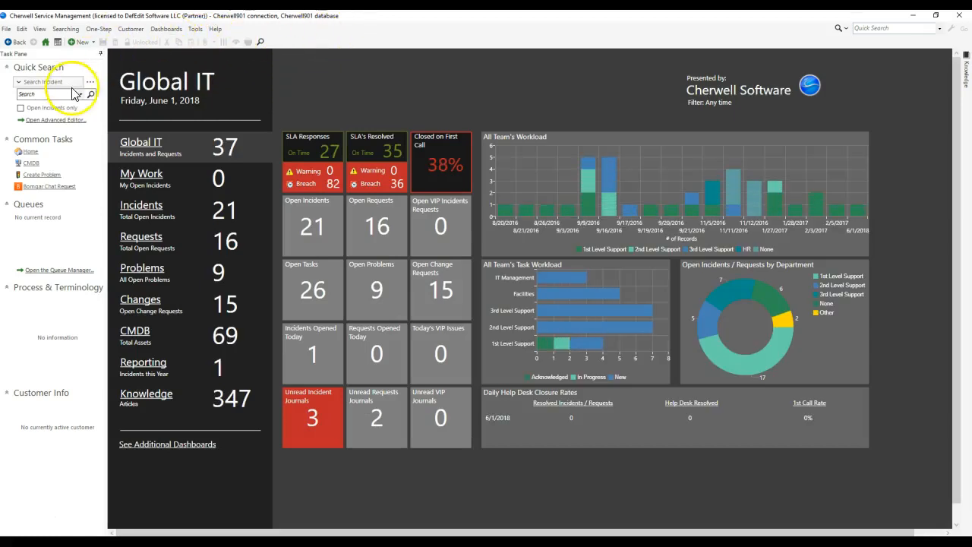
pyautogui.click(61, 29)
pyautogui.click(64, 56)
# Step: Clear the old clause, add a related clause and look through its relationships for Broken Team Ownership on Incident
pyautogui.click(368, 194)
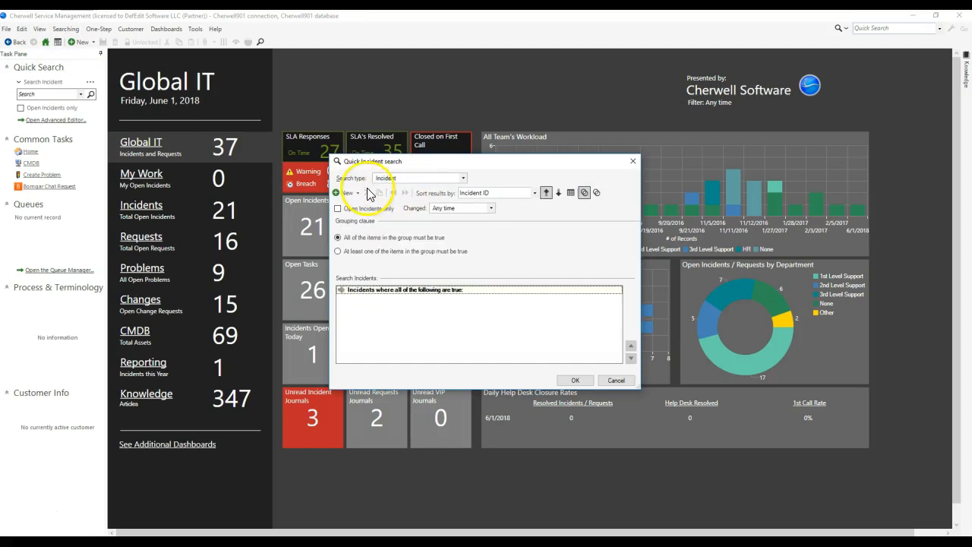
pyautogui.click(357, 193)
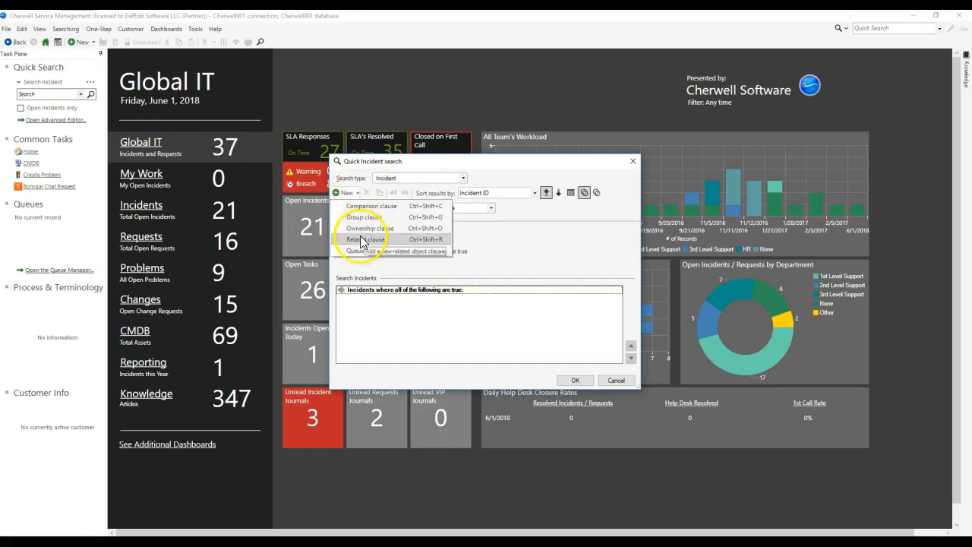
pyautogui.click(363, 231)
pyautogui.click(410, 232)
pyautogui.scroll(-3, 410, 249)
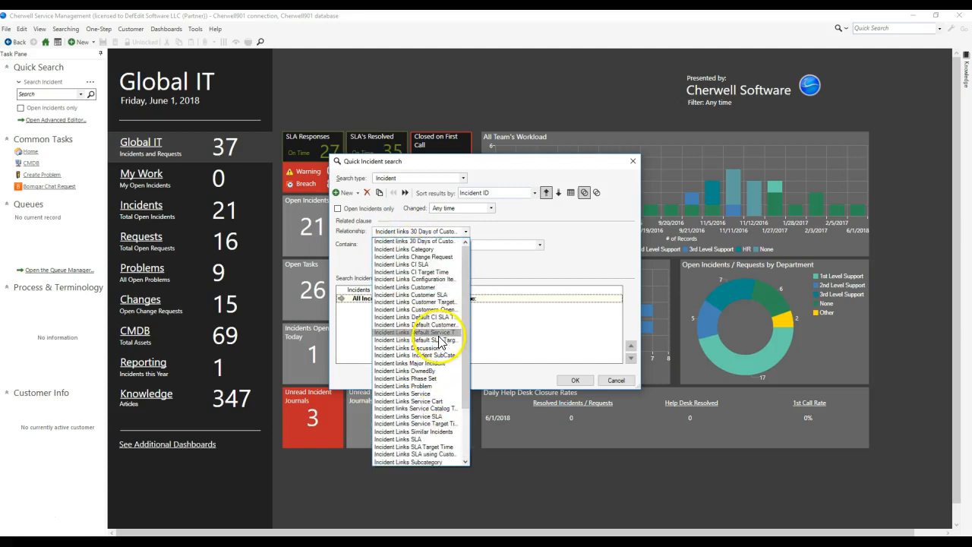
pyautogui.scroll(-1, 448, 364)
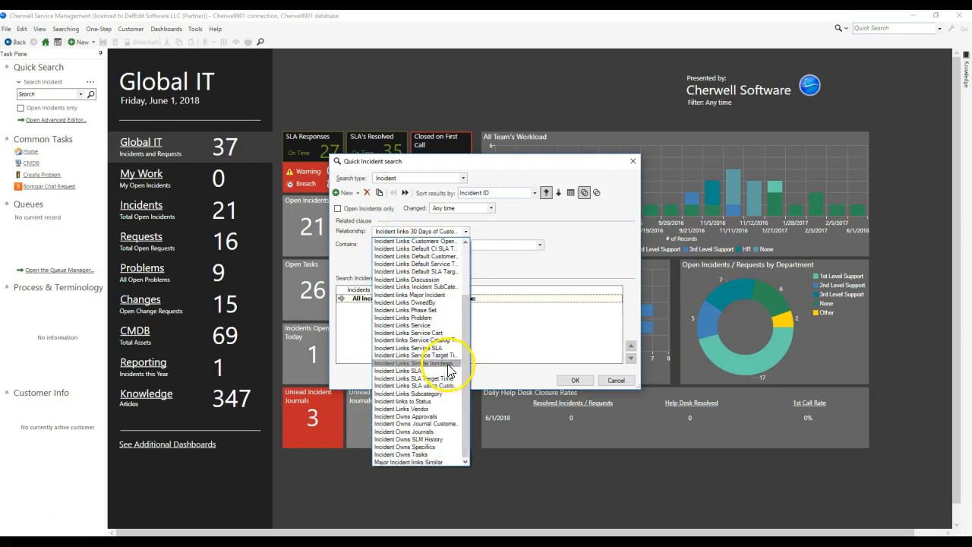
pyautogui.click(521, 229)
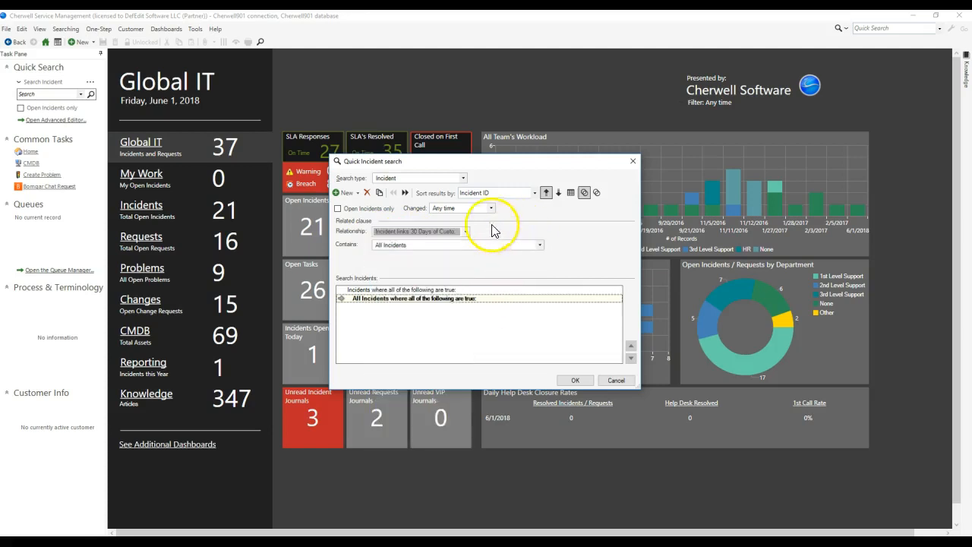
# Step: Swap the related clause for a comparison clause and look through the available field groups for the team assignments object
pyautogui.click(367, 193)
pyautogui.click(351, 195)
pyautogui.click(436, 236)
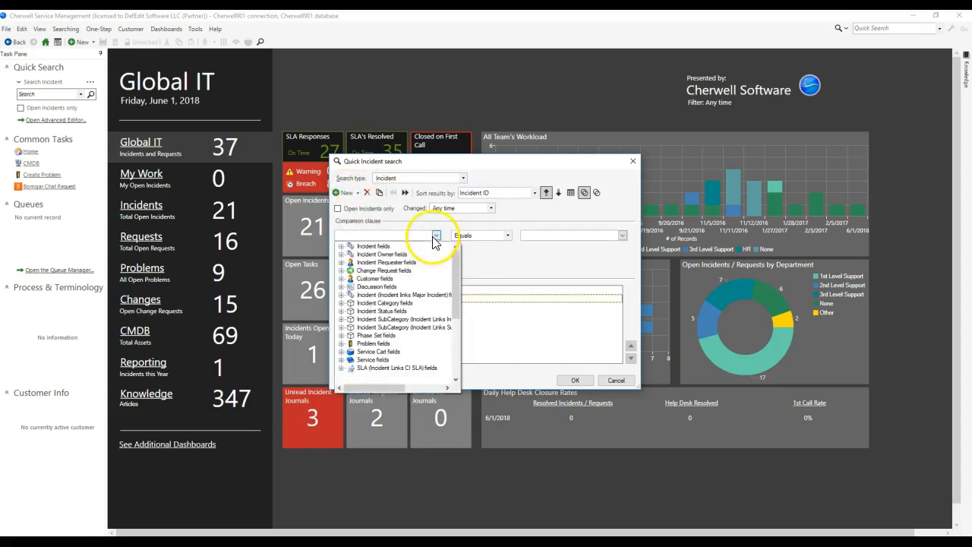
pyautogui.scroll(-5, 384, 326)
pyautogui.scroll(5, 392, 349)
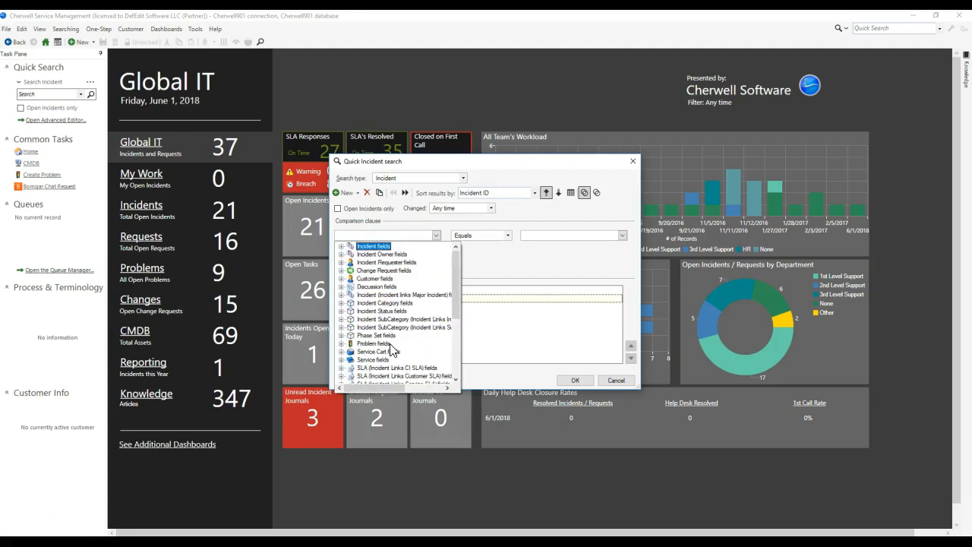
# Step: Switch back to a related clause, scan the full relationship list once more for Broken Team Ownership on Incident, and cancel the search
pyautogui.click(367, 193)
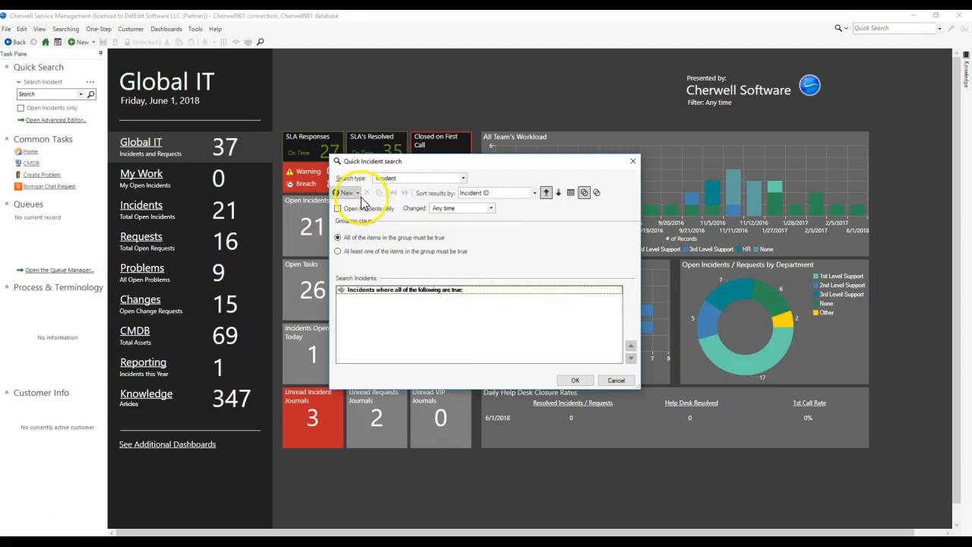
pyautogui.click(359, 196)
pyautogui.click(367, 237)
pyautogui.click(414, 231)
pyautogui.scroll(-3, 418, 299)
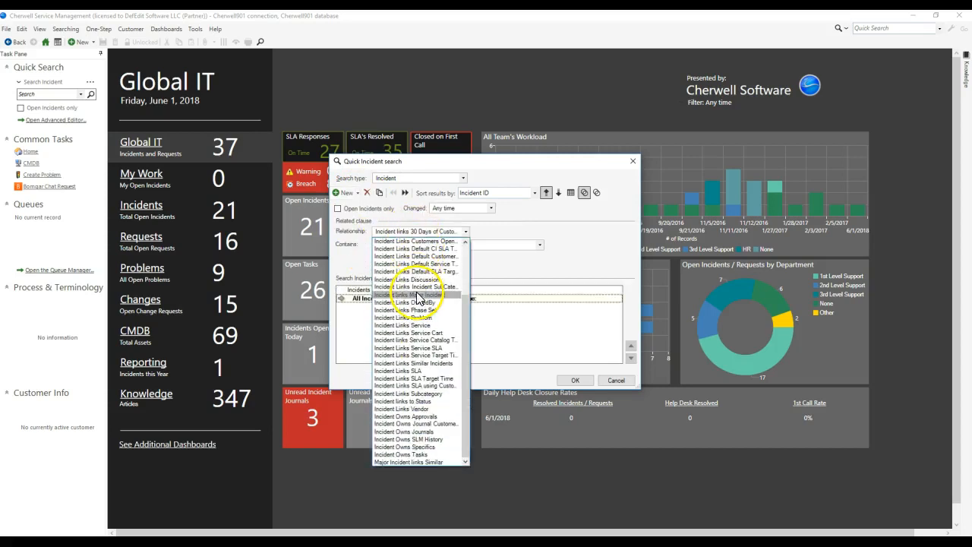
pyautogui.scroll(3, 406, 357)
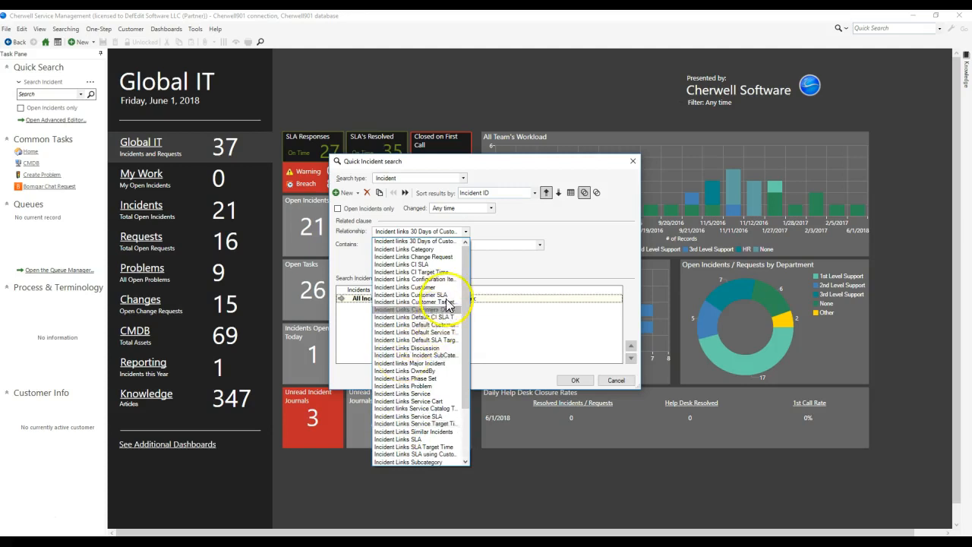
pyautogui.click(499, 263)
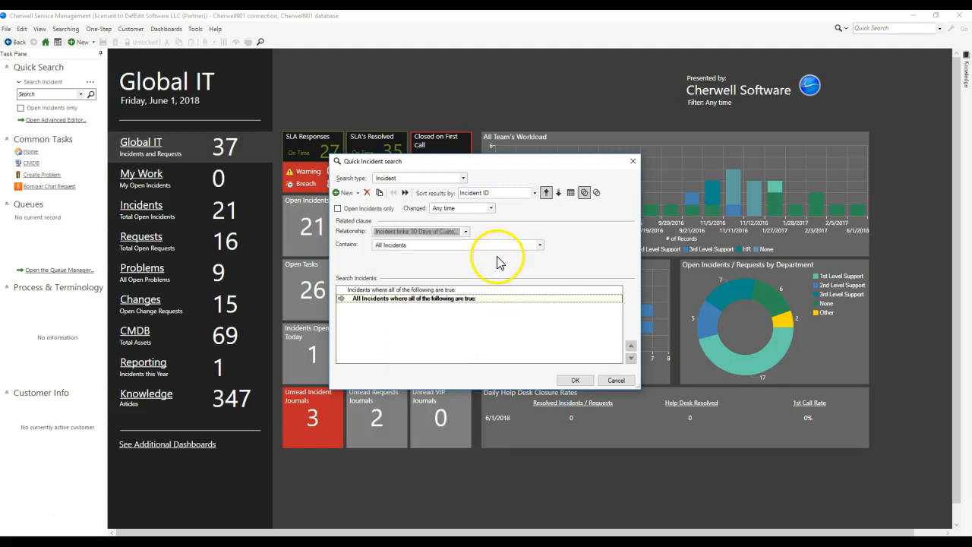
pyautogui.click(615, 380)
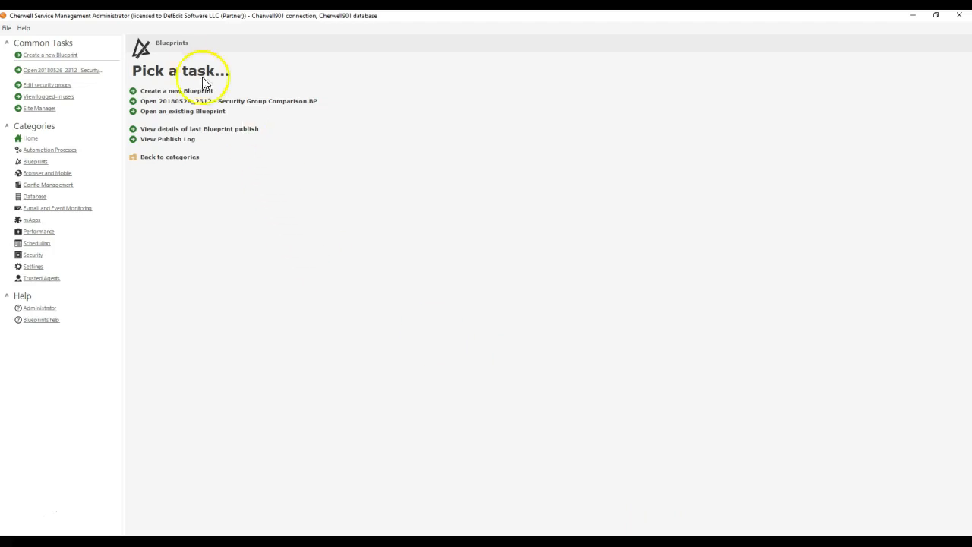
# Step: In Cherwell Administrator, create a new blueprint and open the Incident object's relationships
pyautogui.click(194, 90)
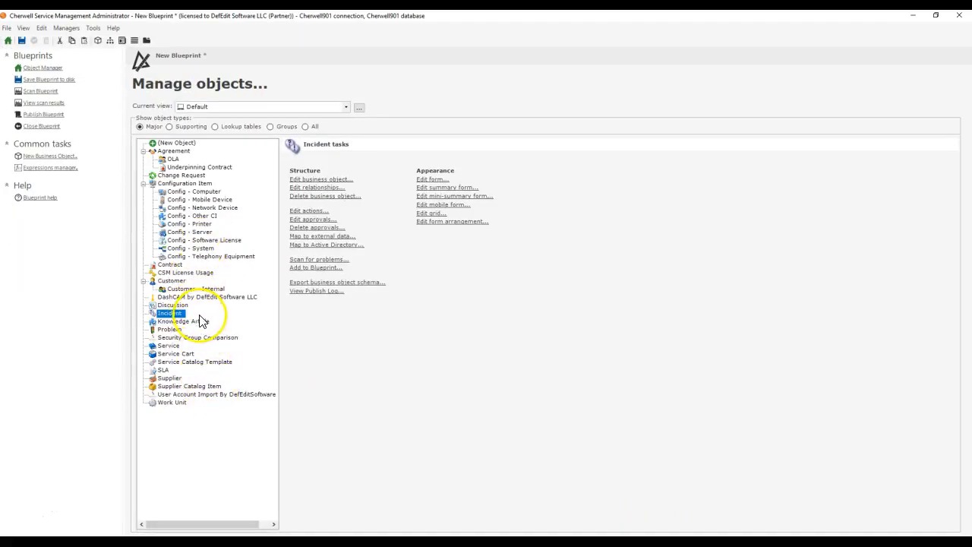
pyautogui.click(308, 188)
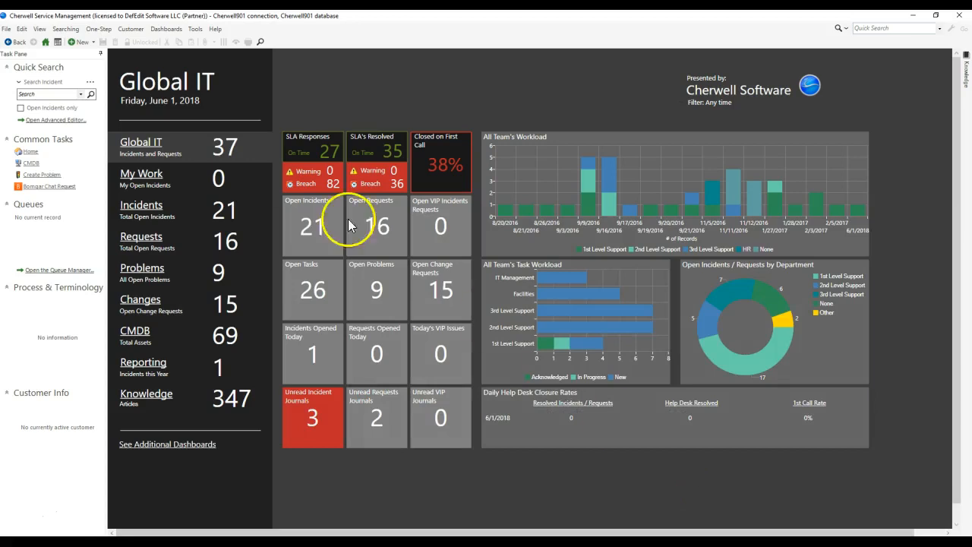
# Step: In the Cherwell client, open the first record from an unfiltered incident quick search and launch System Analyzer
pyautogui.click(91, 94)
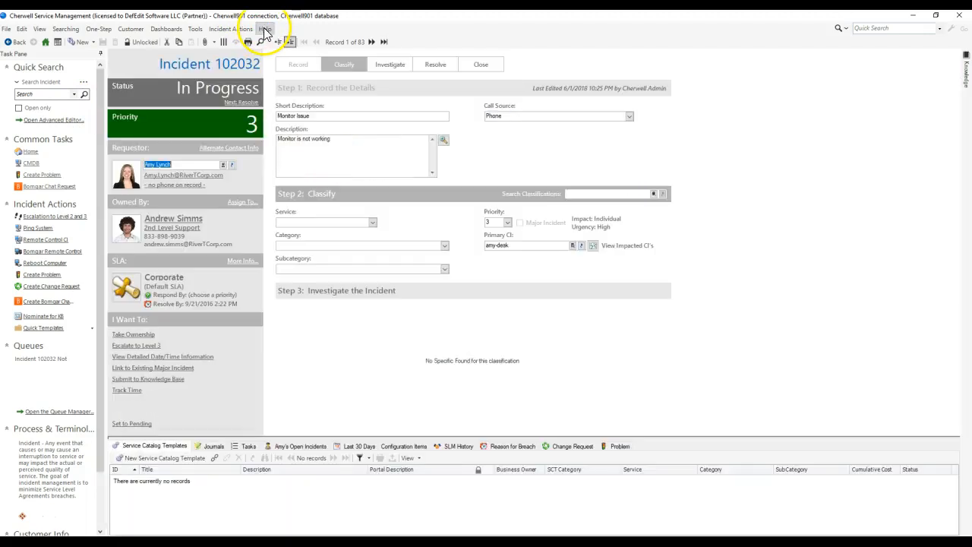
pyautogui.click(265, 31)
pyautogui.click(279, 77)
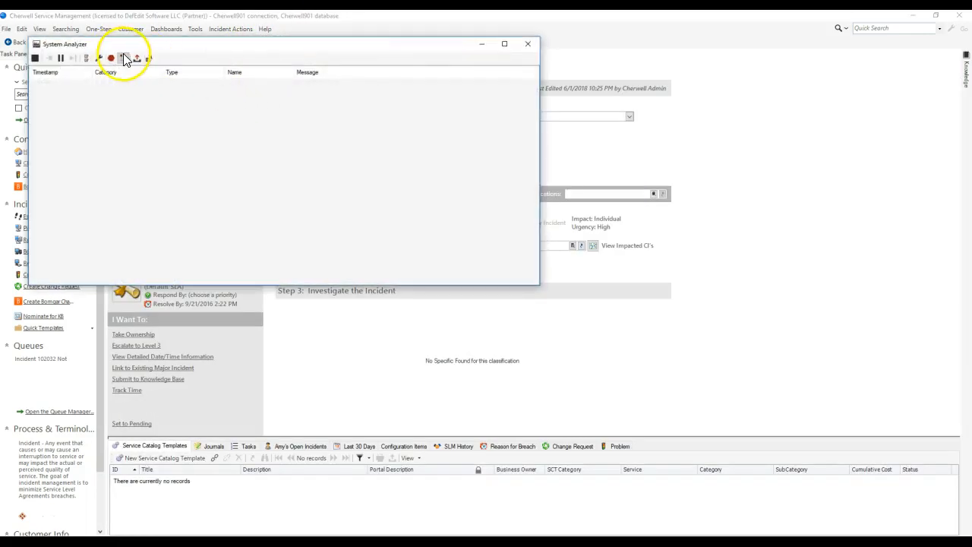
# Step: Examine the incident's current object values with all relationships loaded for Broken Team Ownership on Incident, and close the value viewer and System Analyzer
pyautogui.click(120, 58)
pyautogui.click(298, 112)
pyautogui.doubleClick(299, 113)
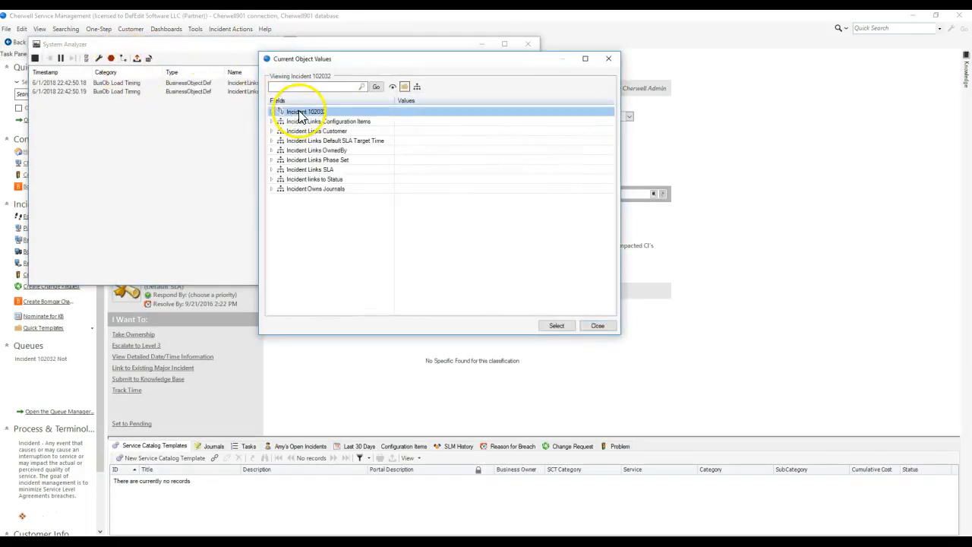
pyautogui.click(416, 87)
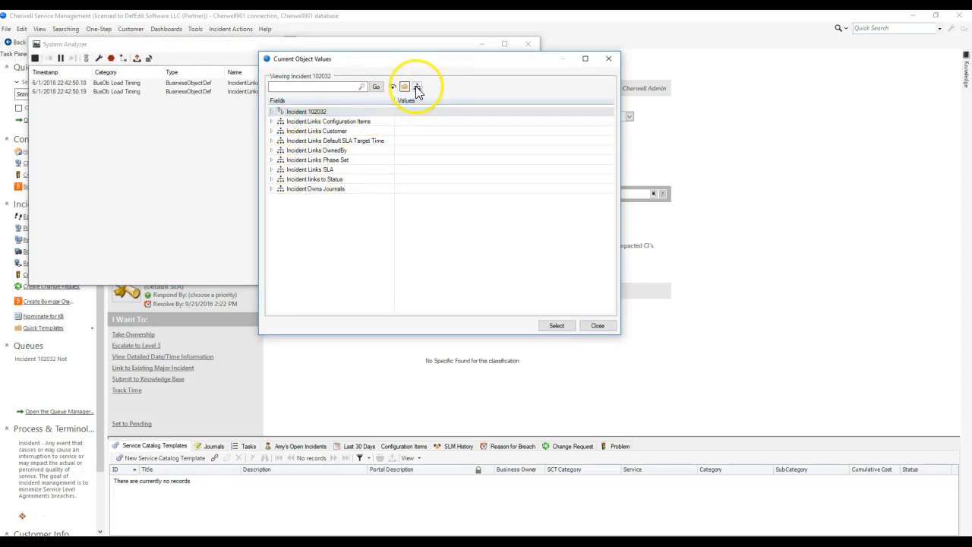
pyautogui.doubleClick(304, 113)
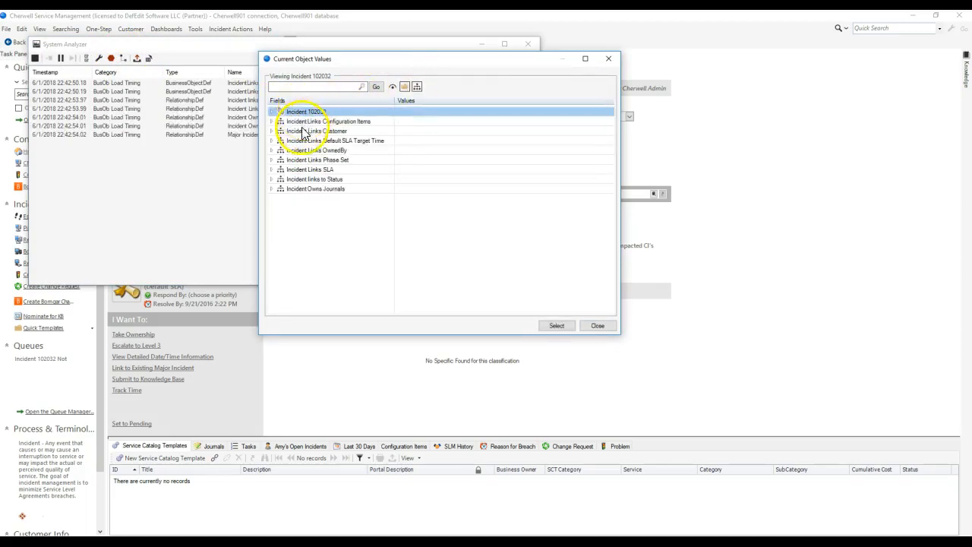
pyautogui.moveTo(354, 58); pyautogui.dragTo(530, 86)
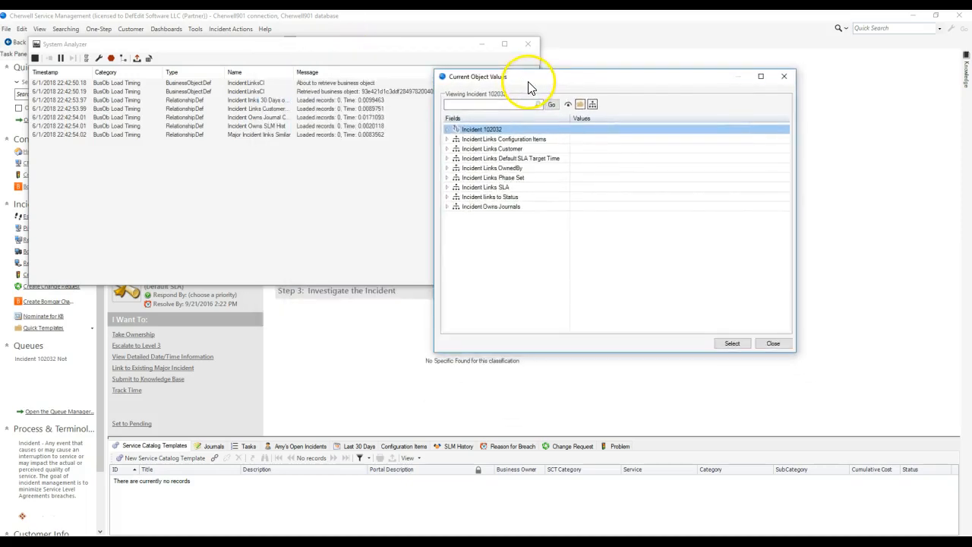
pyautogui.click(783, 78)
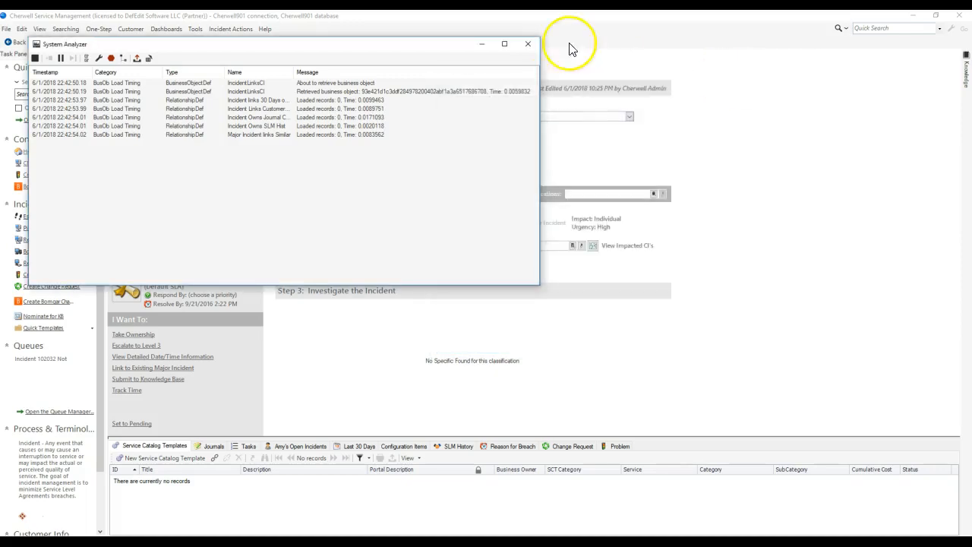
pyautogui.click(527, 44)
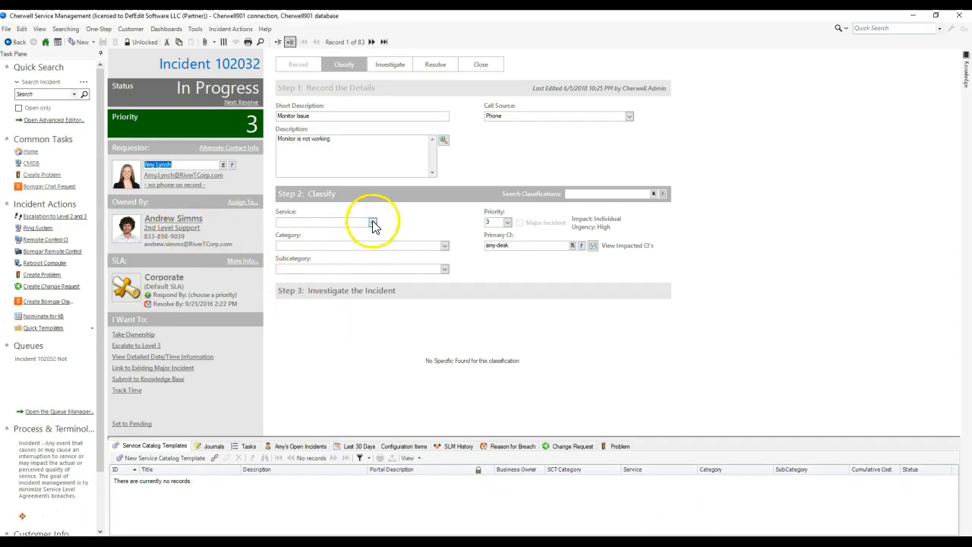
pyautogui.click(180, 228)
pyautogui.click(540, 282)
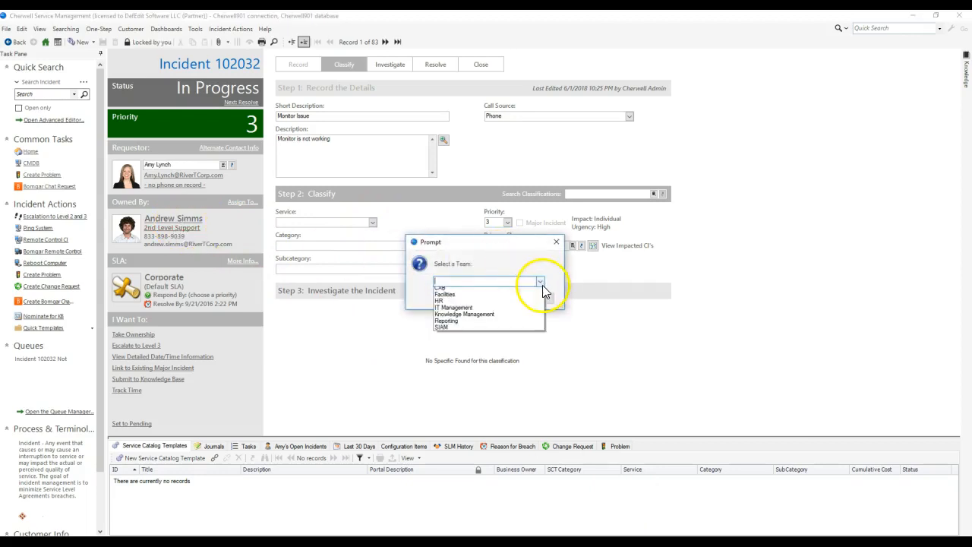
pyautogui.click(508, 250)
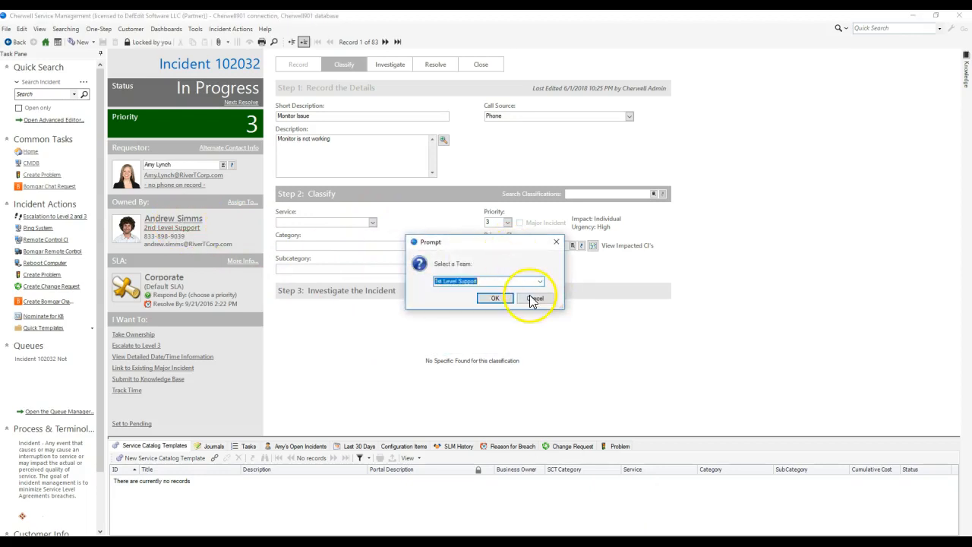
pyautogui.click(539, 299)
pyautogui.click(544, 277)
# Step: Classify the open incident with the Account Management service, assign priority 3 with department impact and medium urgency, and save it
pyautogui.click(372, 222)
pyautogui.click(324, 229)
pyautogui.click(104, 42)
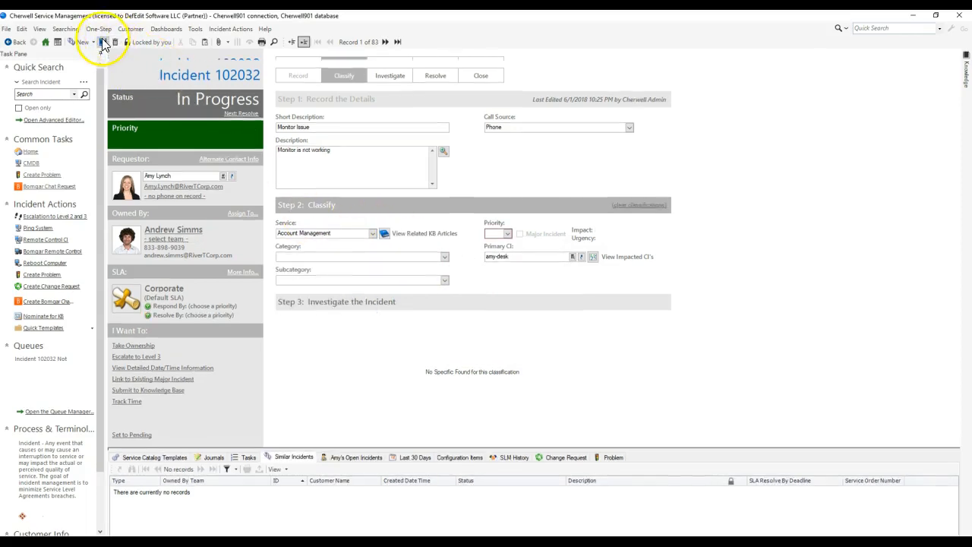
pyautogui.click(574, 286)
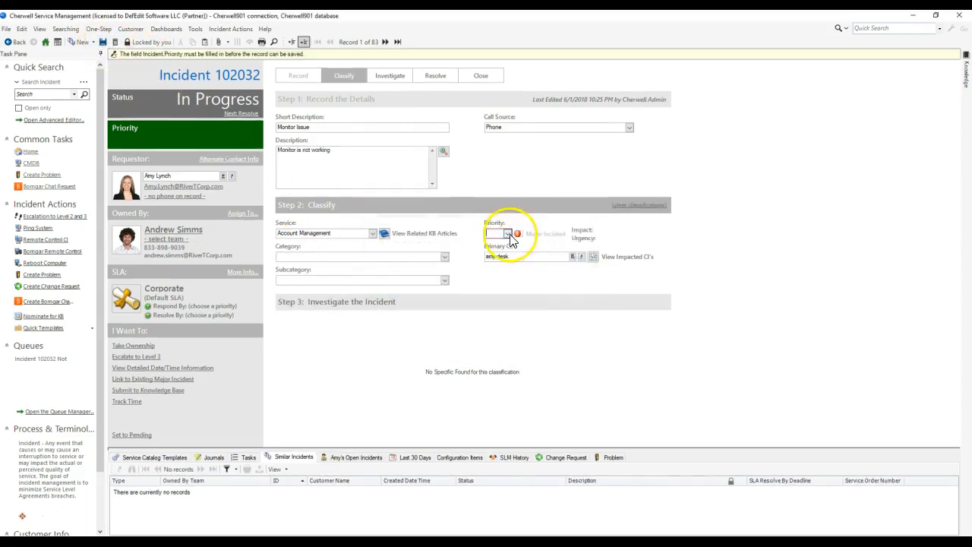
pyautogui.click(508, 233)
pyautogui.click(574, 272)
pyautogui.click(104, 42)
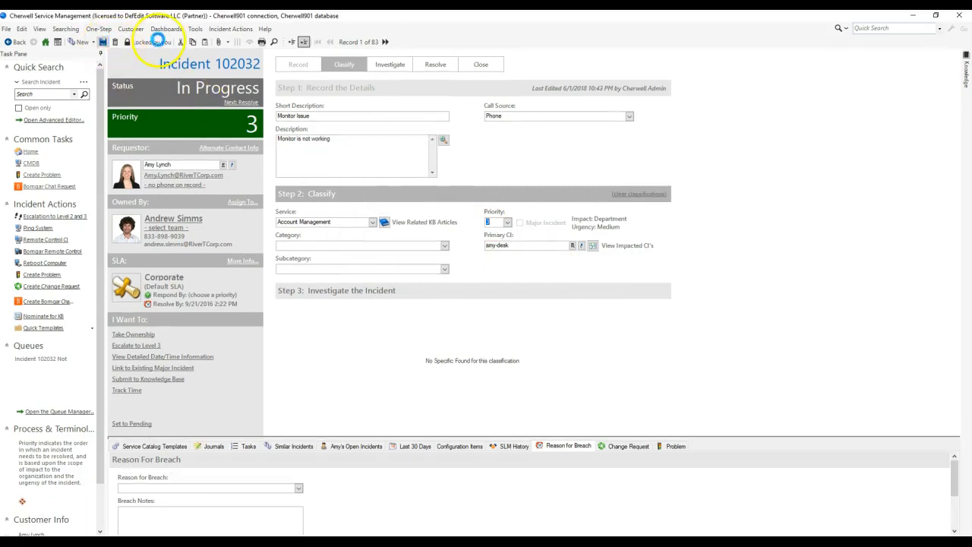
# Step: Examine the saved incident's current object values in System Analyzer with relationships shown, close both windows, and open a quick incident search
pyautogui.click(265, 29)
pyautogui.click(292, 88)
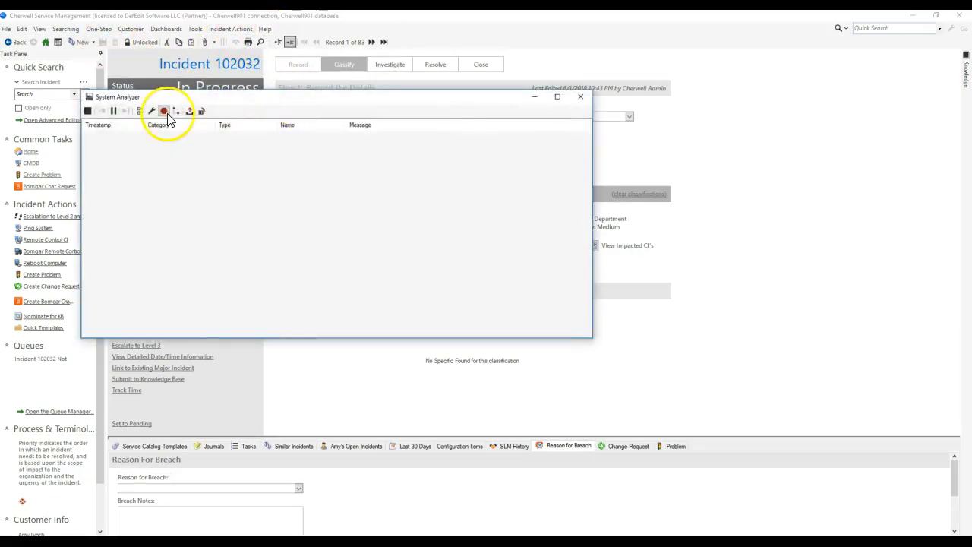
pyautogui.click(176, 110)
pyautogui.doubleClick(472, 131)
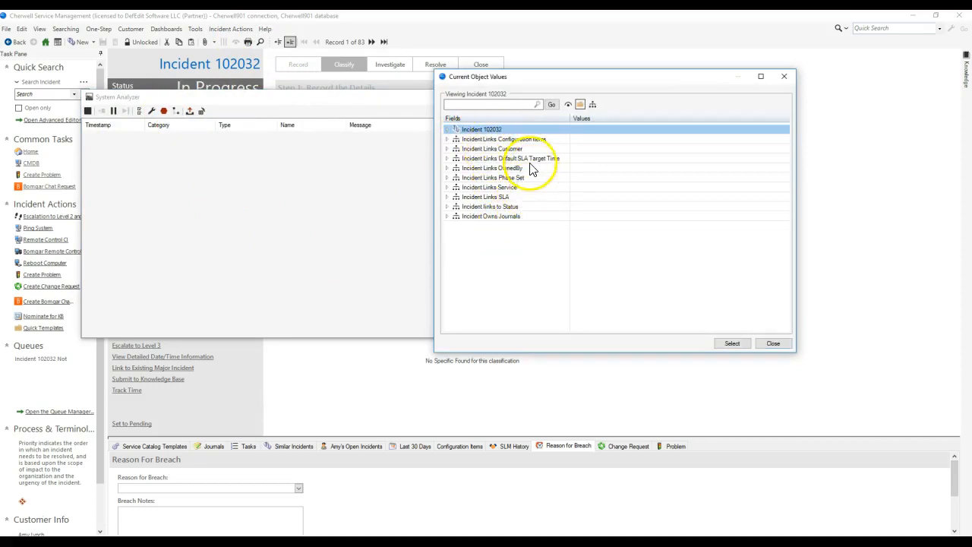
pyautogui.click(580, 105)
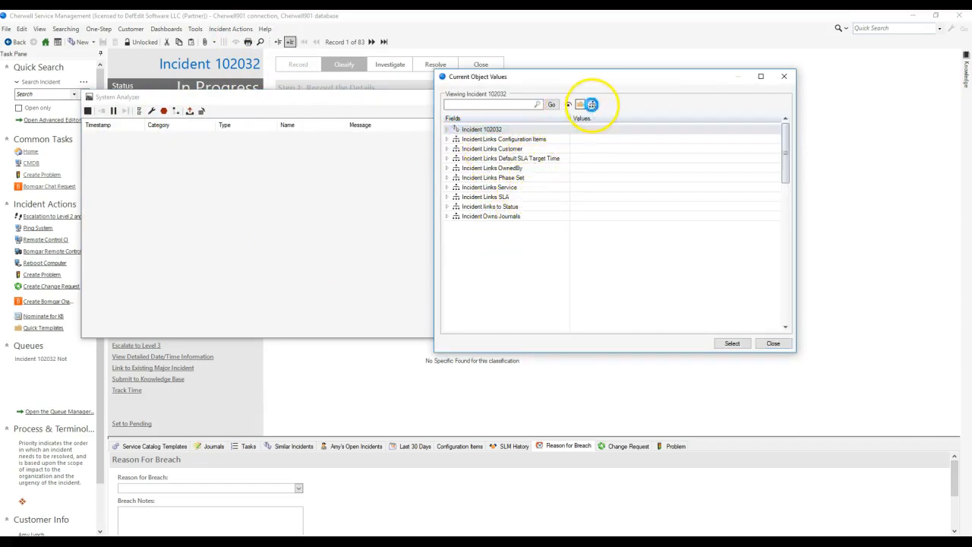
pyautogui.doubleClick(498, 130)
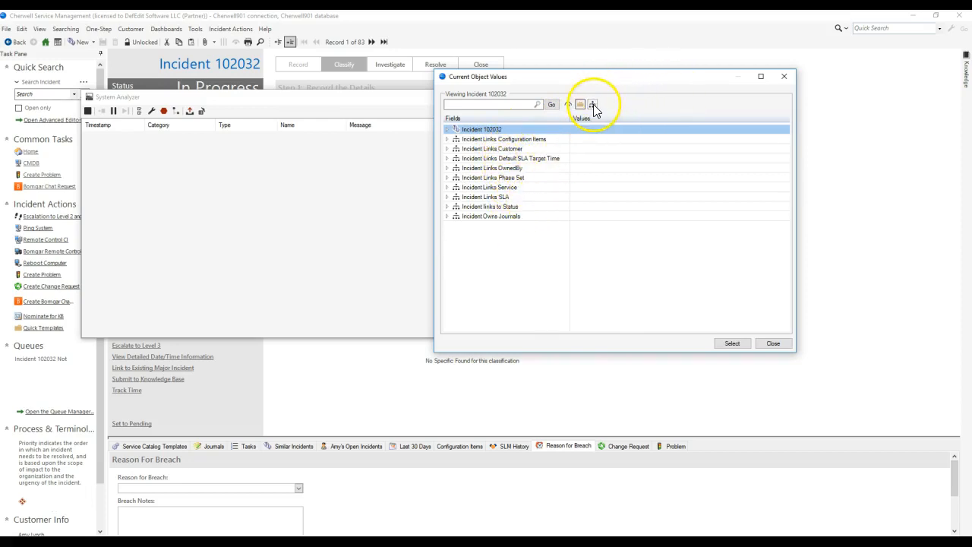
pyautogui.click(783, 78)
pyautogui.click(581, 97)
pyautogui.click(65, 29)
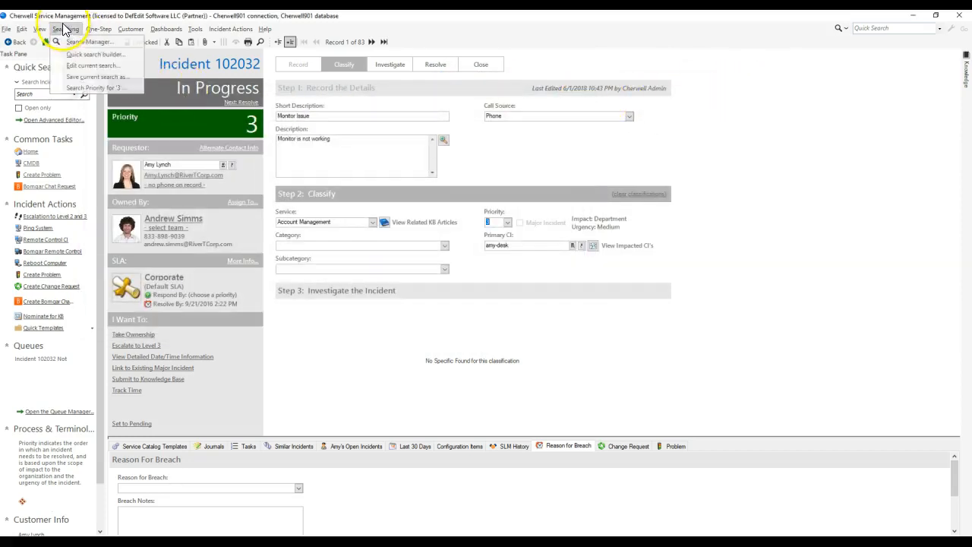
pyautogui.click(73, 55)
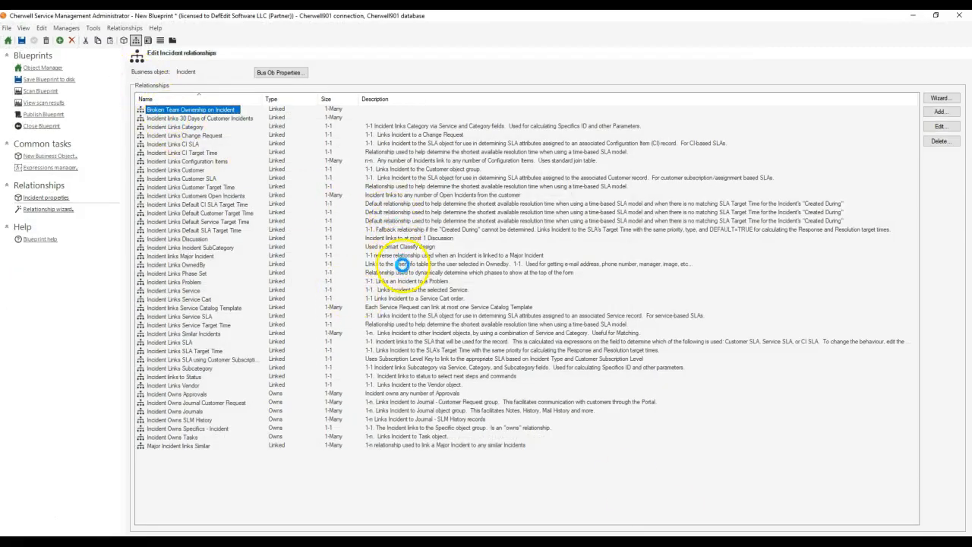
# Step: In Cherwell Administrator, make Broken Team Ownership on Incident reload when constraint fields change, and review its child object and link constraint
pyautogui.doubleClick(401, 264)
pyautogui.click(505, 242)
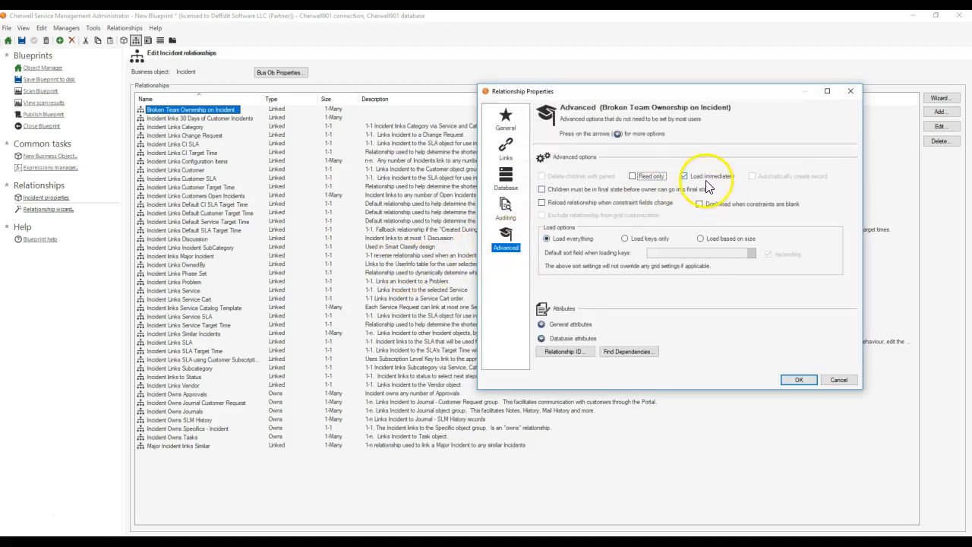
pyautogui.click(644, 203)
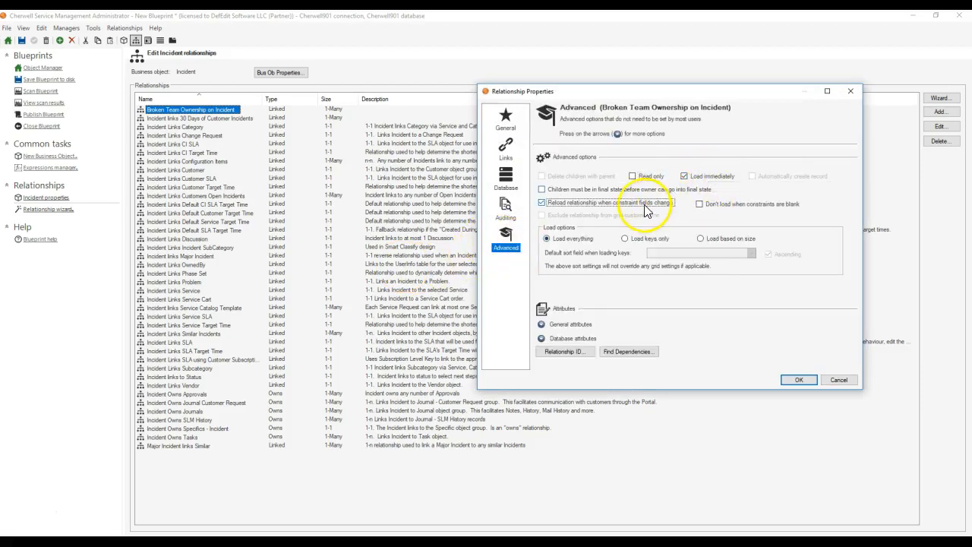
pyautogui.click(505, 120)
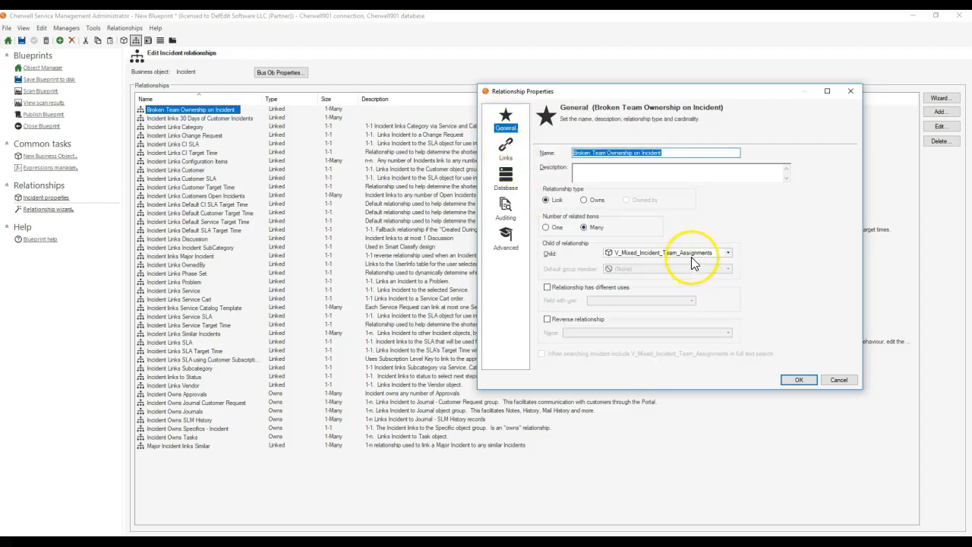
pyautogui.click(505, 149)
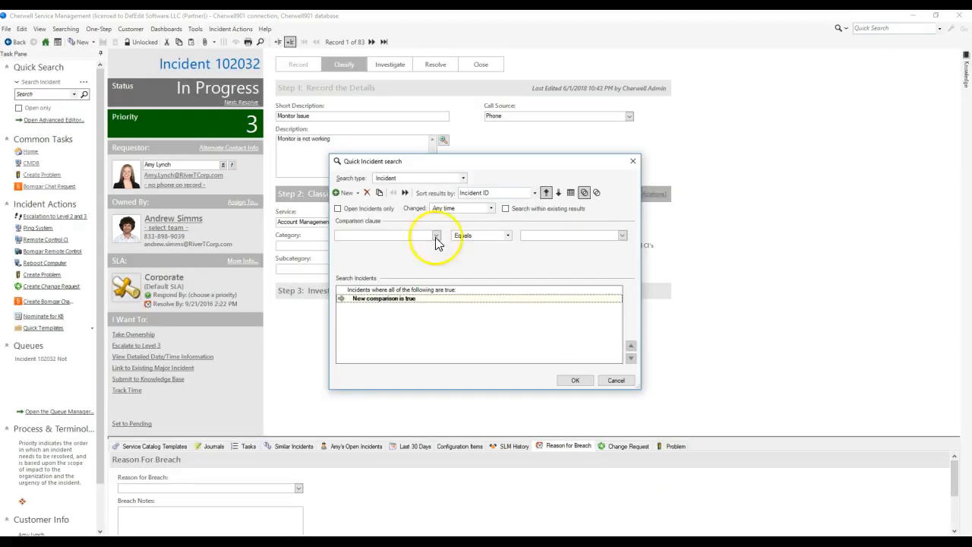
# Step: In the Cherwell client, cancel the quick search and examine the V_Mixed_Incident_Team_Assignments records in Table Management
pyautogui.click(615, 380)
pyautogui.click(196, 29)
pyautogui.click(215, 142)
pyautogui.click(212, 72)
pyautogui.moveTo(209, 107); pyautogui.dragTo(212, 267)
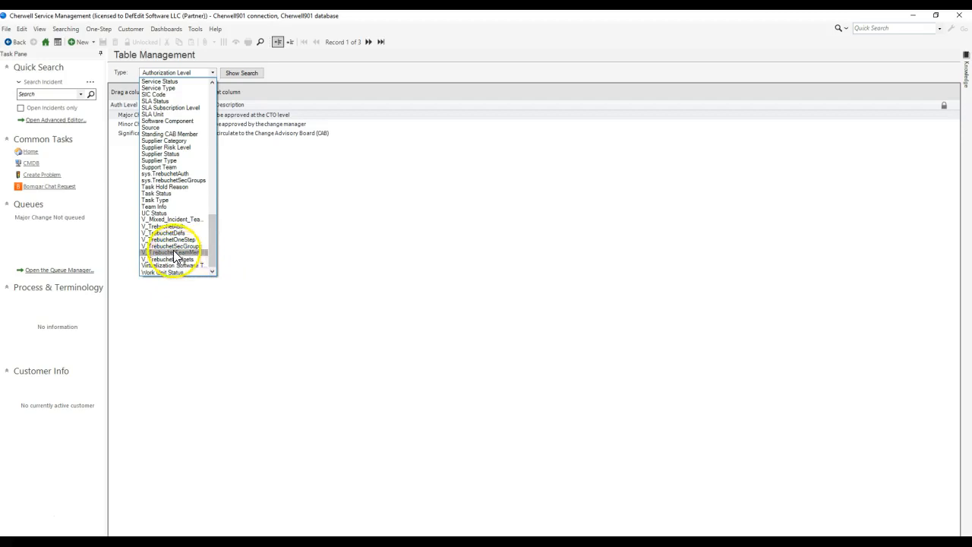
pyautogui.click(170, 218)
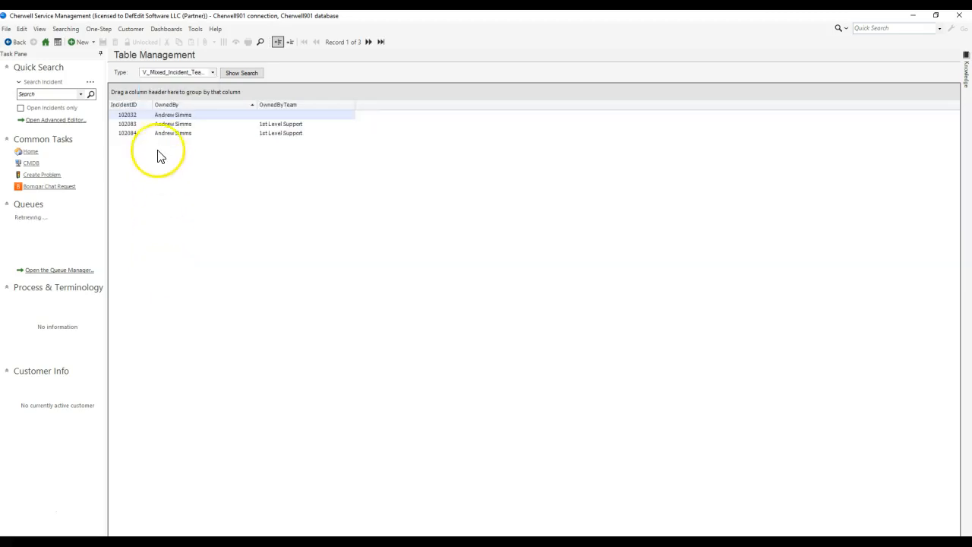
pyautogui.doubleClick(147, 120)
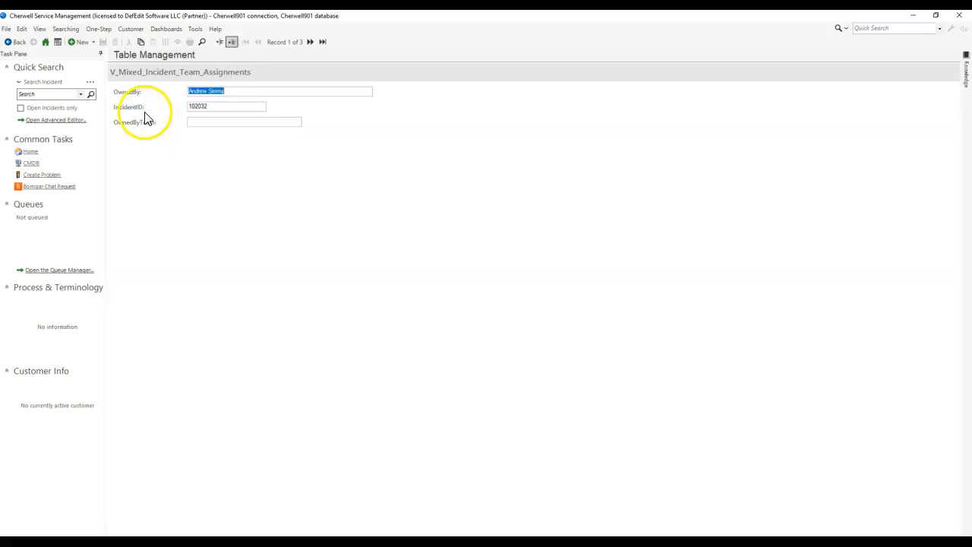
pyautogui.click(223, 46)
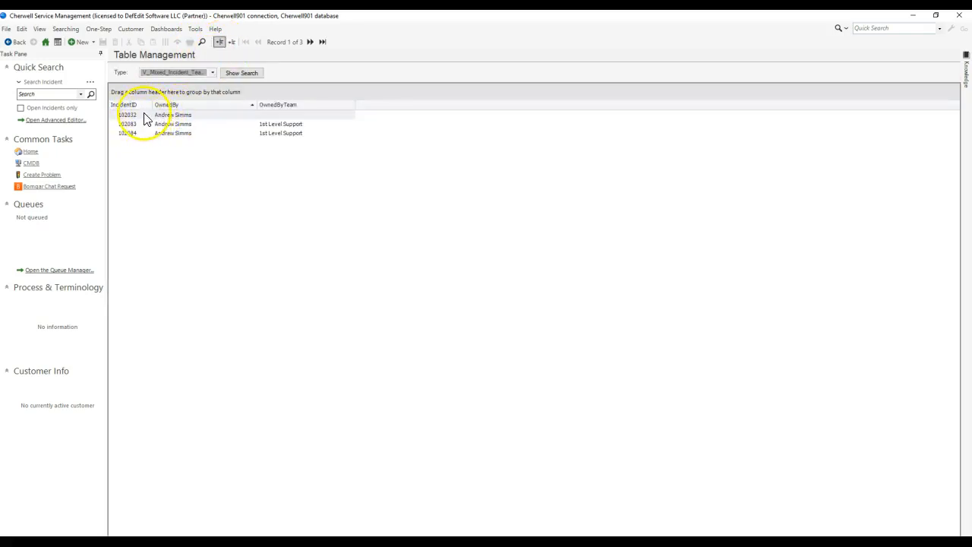
pyautogui.click(150, 73)
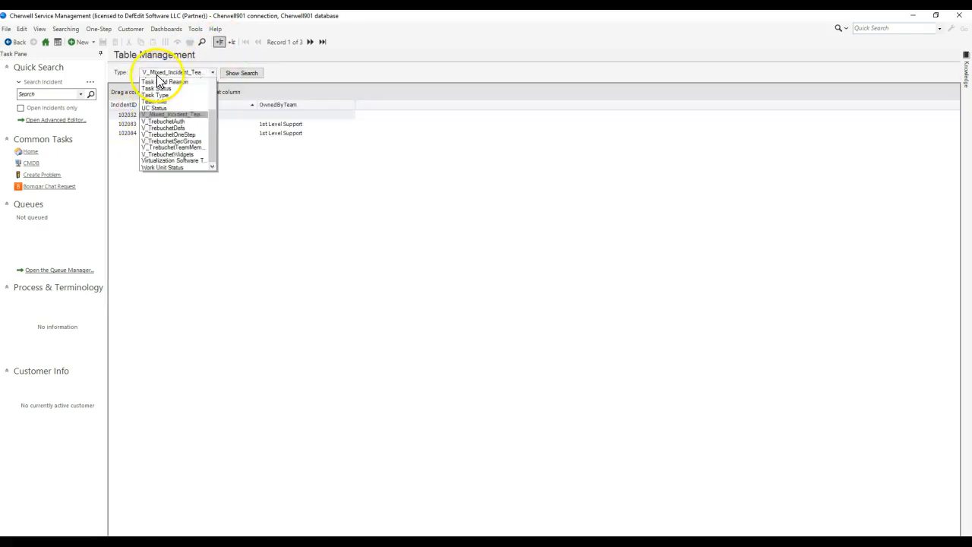
pyautogui.click(124, 74)
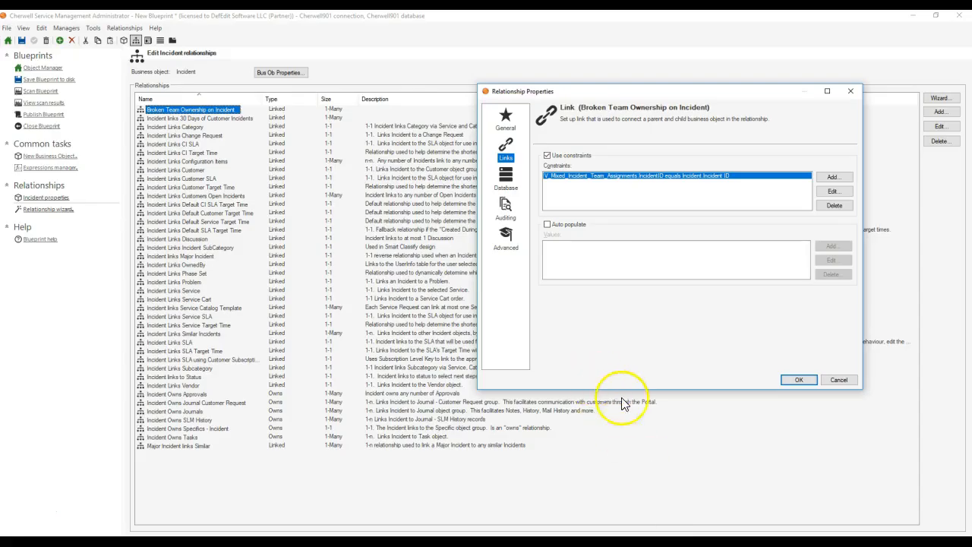
# Step: Back in Cherwell Administrator, recheck the general and advanced settings of Broken Team Ownership on Incident and accept its properties
pyautogui.click(505, 122)
pyautogui.click(505, 237)
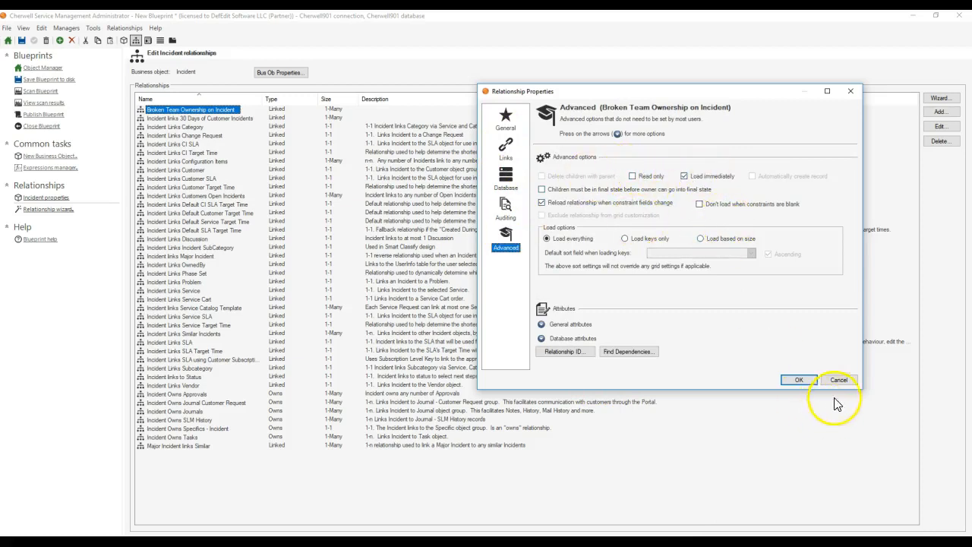
pyautogui.click(805, 383)
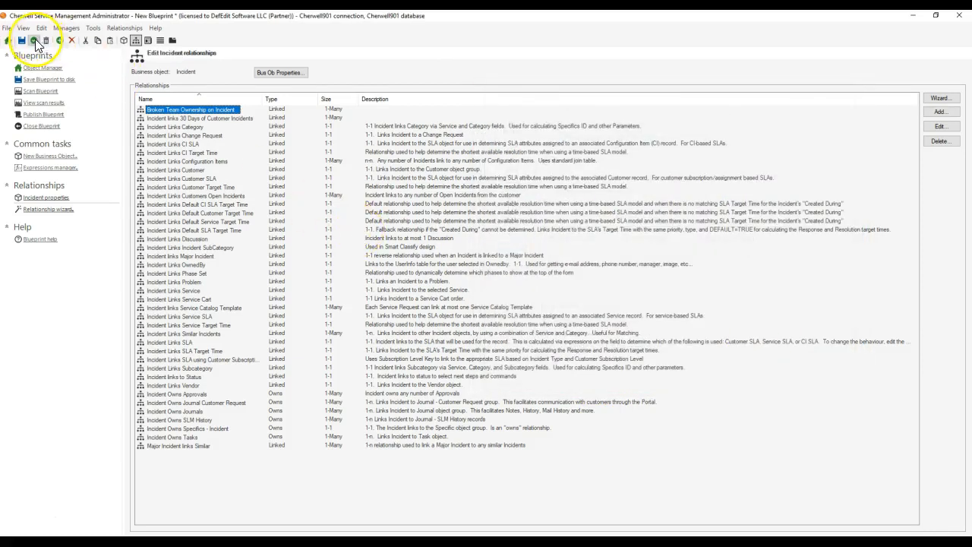
# Step: Publish the blueprint without saving it or scanning for errors beforehand, and dismiss the publishing message
pyautogui.click(44, 69)
pyautogui.click(43, 114)
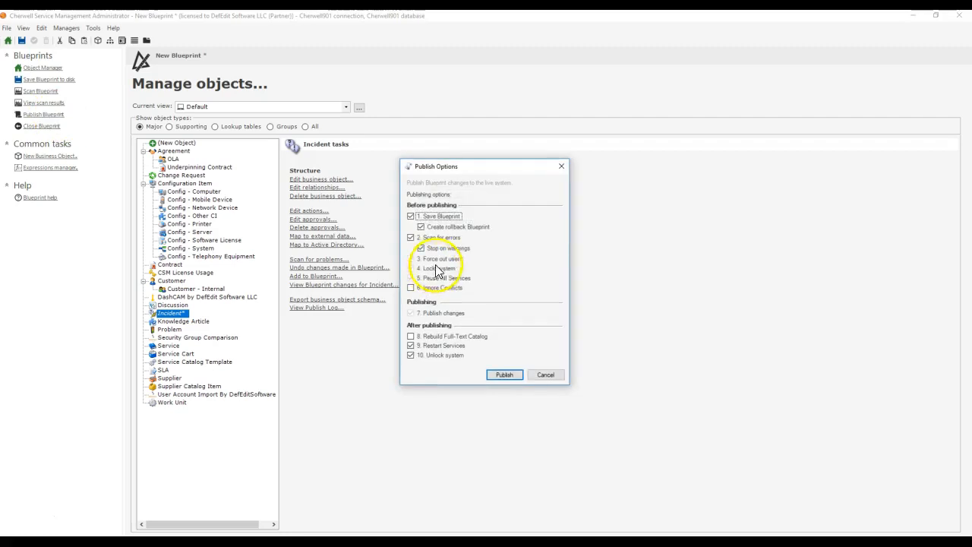
pyautogui.click(436, 236)
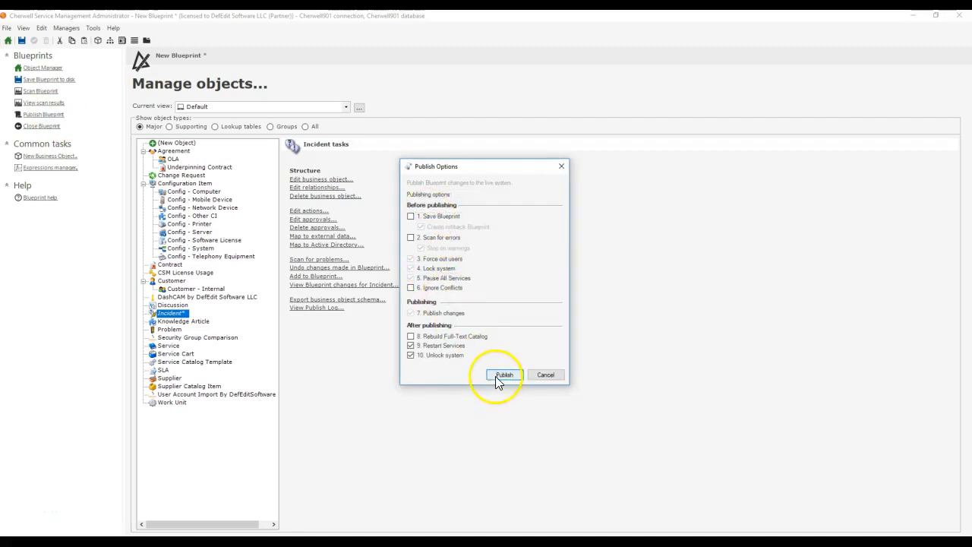
pyautogui.click(497, 375)
pyautogui.click(53, 72)
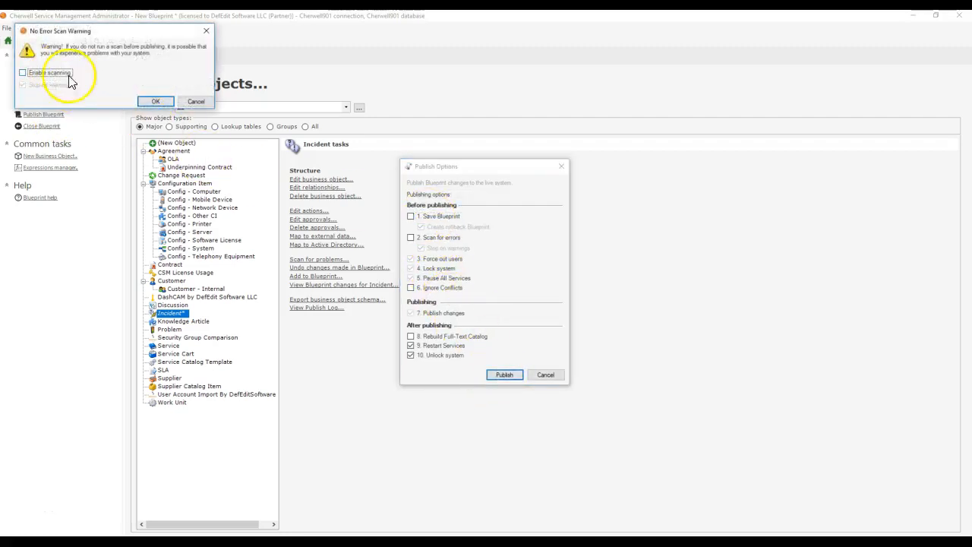
pyautogui.click(155, 101)
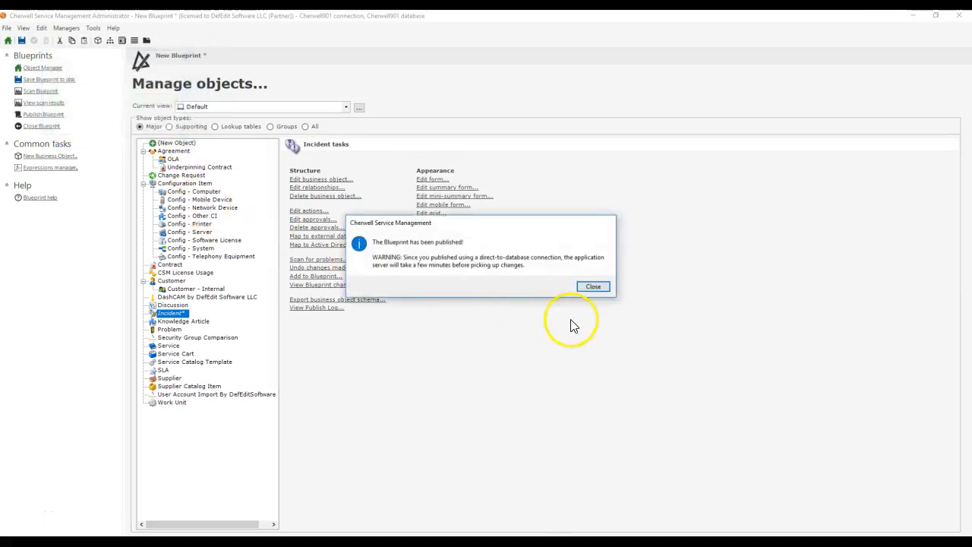
pyautogui.click(593, 287)
# Step: Invalidate all current definition catalogs in the system's catalog settings and restart the Cherwell client
pyautogui.click(34, 267)
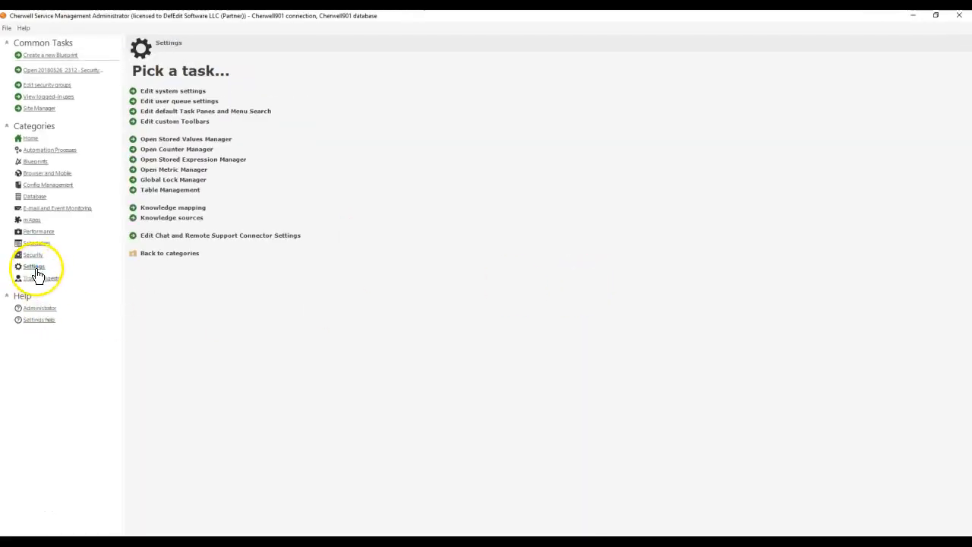
pyautogui.click(161, 91)
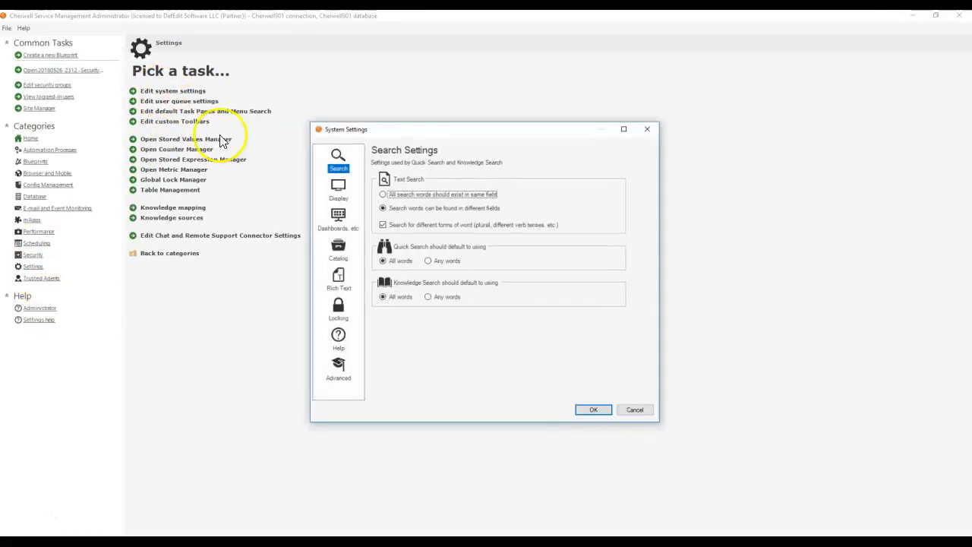
pyautogui.click(337, 250)
pyautogui.click(593, 410)
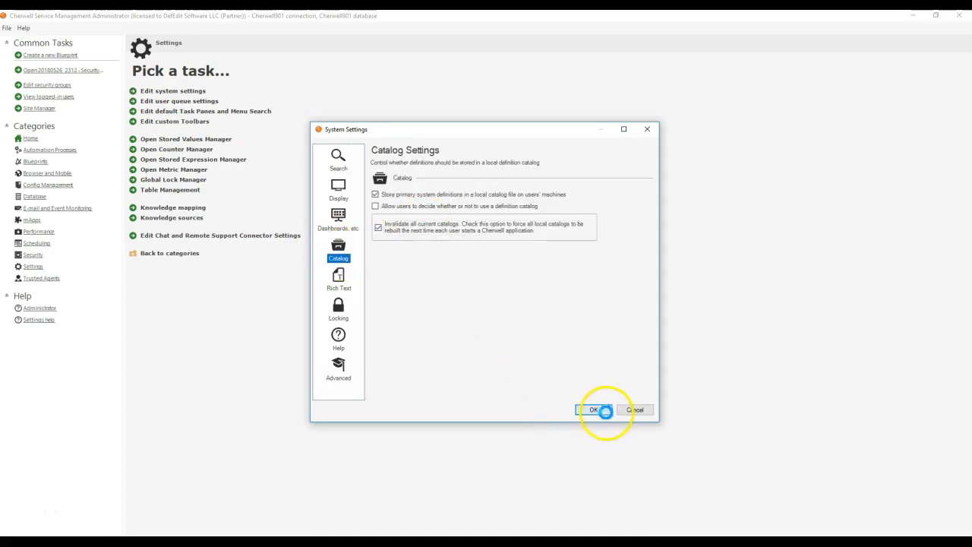
pyautogui.rightClick(713, 539)
pyautogui.click(714, 525)
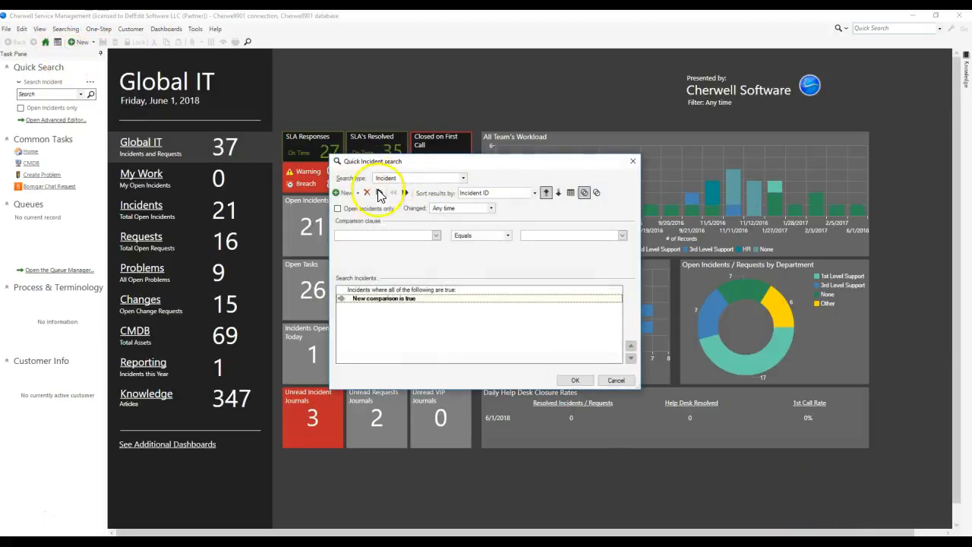
# Step: In a quick incident search, replace the comparison with a related clause and scan its relationship list for Broken Team Ownership on Incident
pyautogui.click(367, 192)
pyautogui.click(356, 193)
pyautogui.click(364, 235)
pyautogui.click(407, 231)
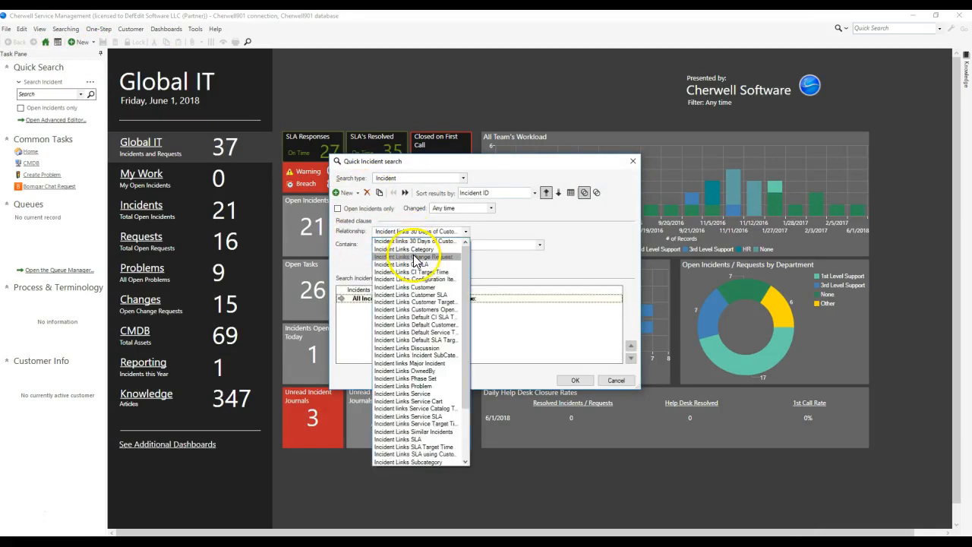
pyautogui.scroll(-4, 416, 263)
pyautogui.scroll(4, 416, 262)
pyautogui.click(416, 242)
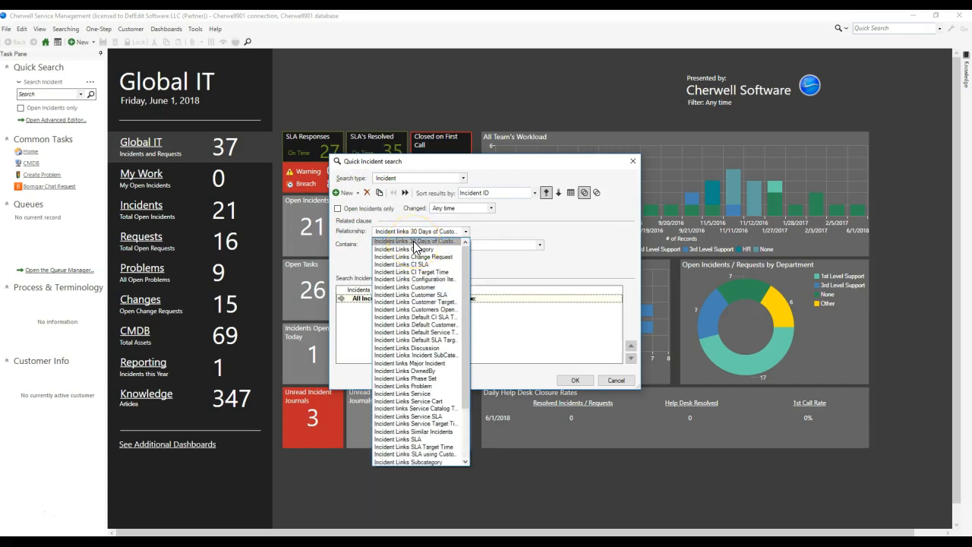
pyautogui.scroll(-3, 416, 247)
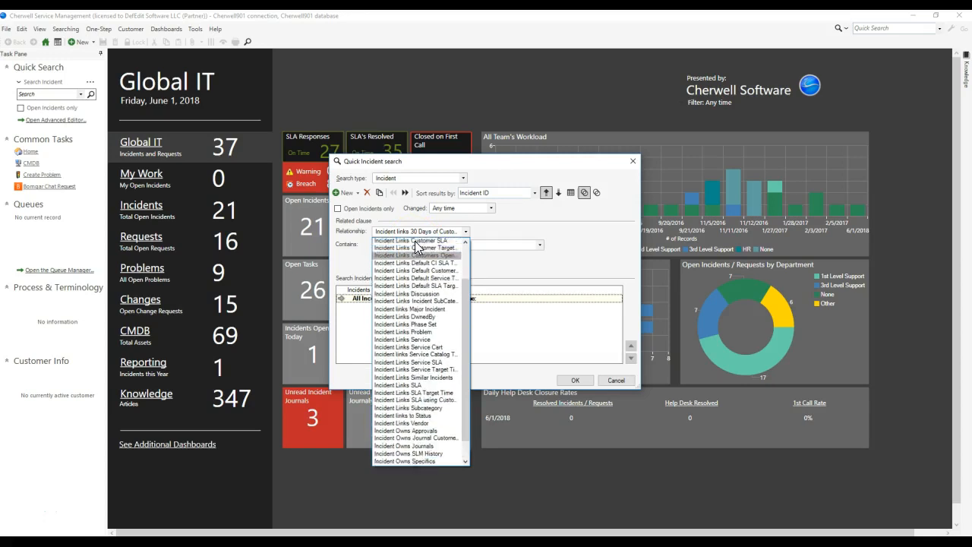
pyautogui.click(392, 464)
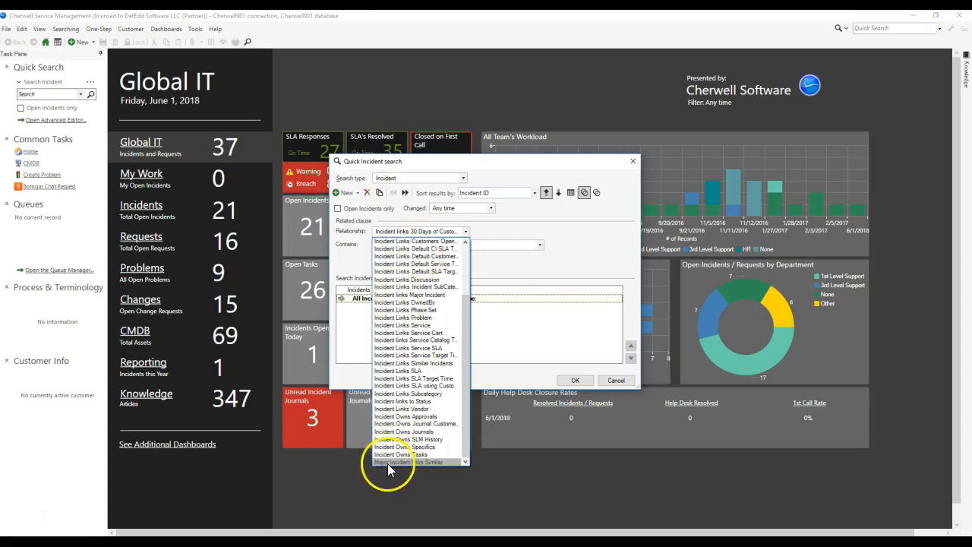
# Step: Set the related clause to require at least one Incident and check which field groups an additional comparison clause offers
pyautogui.click(413, 234)
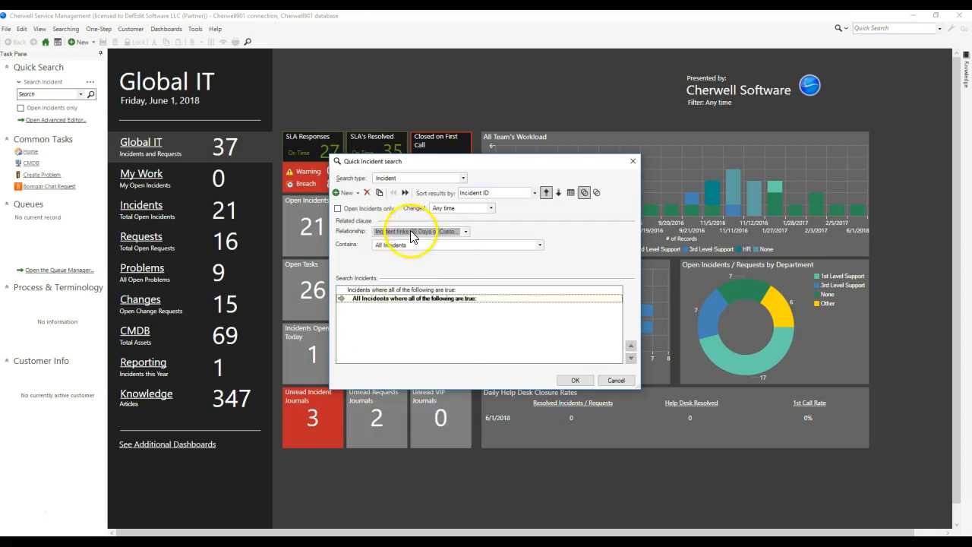
pyautogui.click(398, 244)
pyautogui.click(406, 262)
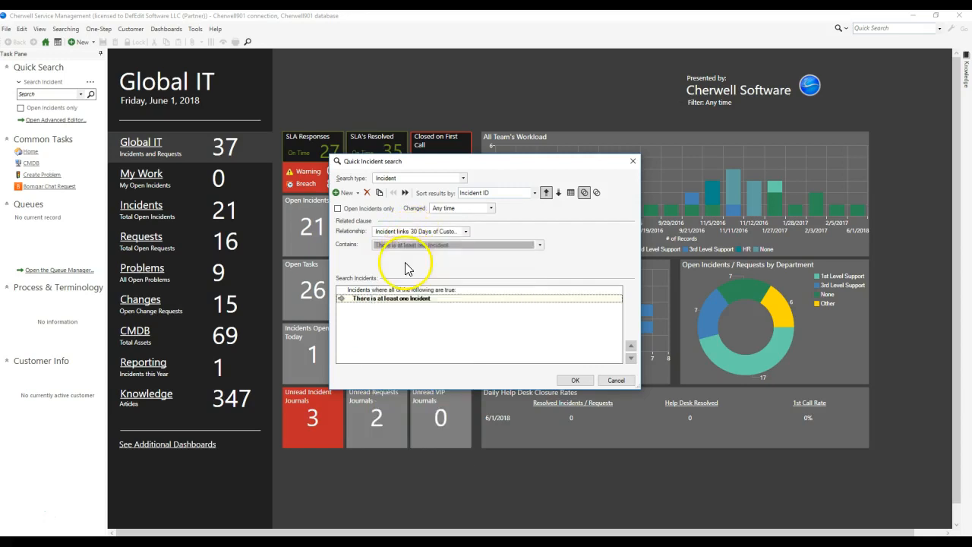
pyautogui.click(345, 196)
pyautogui.click(436, 236)
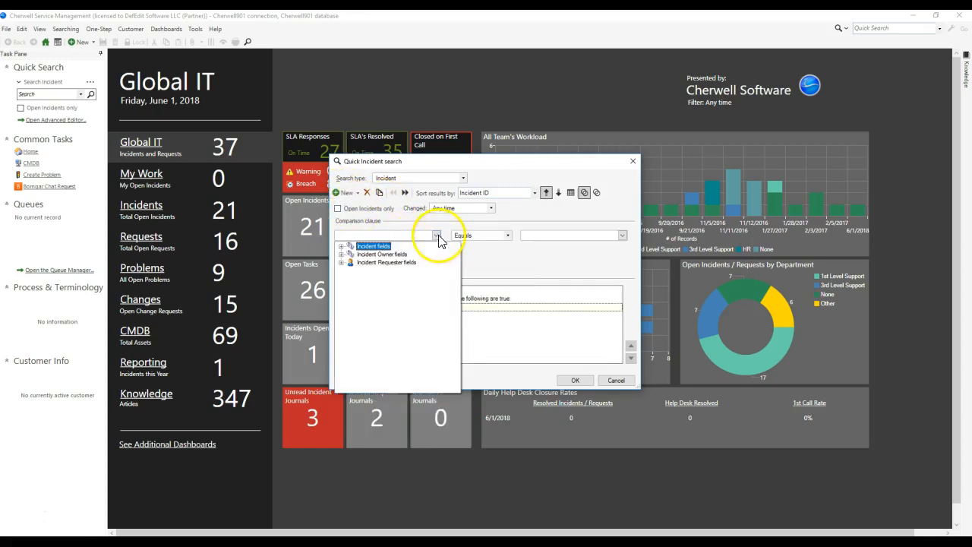
# Step: Delete the clauses, look through the field and value sources of a fresh comparison for the new relationship, and cancel the search
pyautogui.click(368, 194)
pyautogui.click(368, 194)
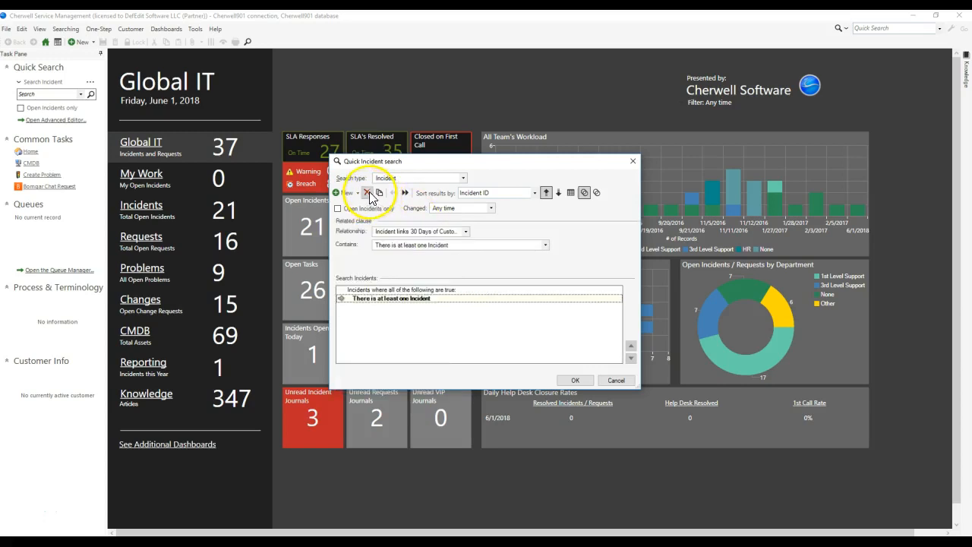
pyautogui.click(367, 194)
pyautogui.click(347, 196)
pyautogui.click(437, 236)
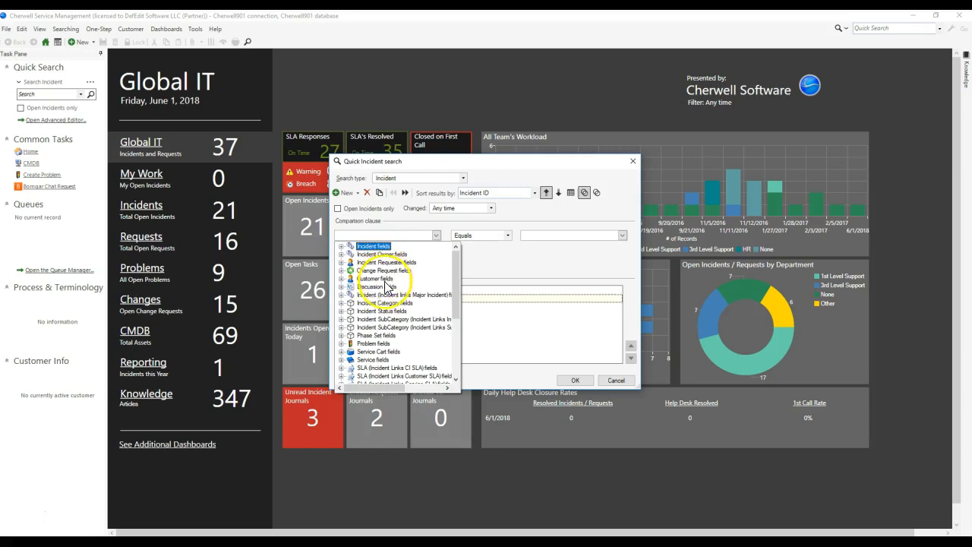
pyautogui.scroll(-5, 384, 319)
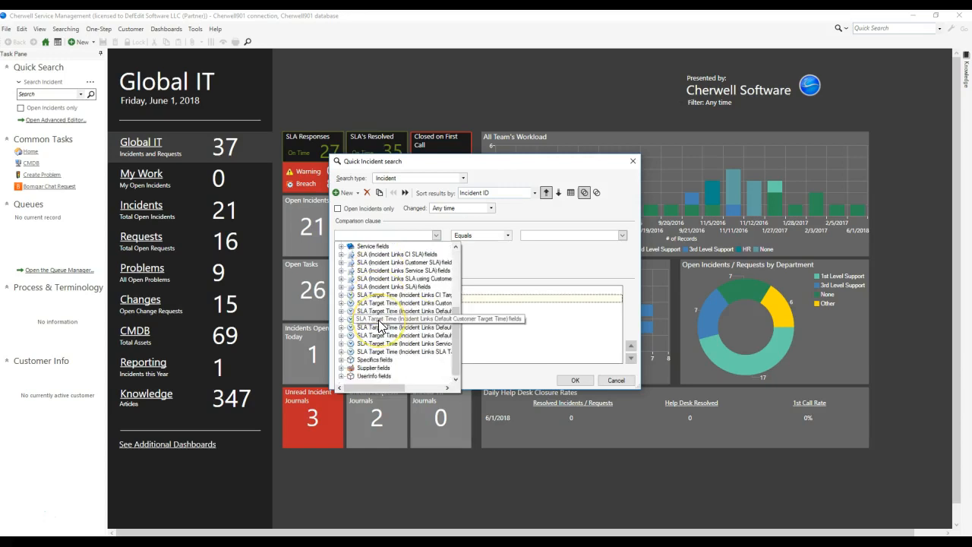
pyautogui.scroll(5, 381, 325)
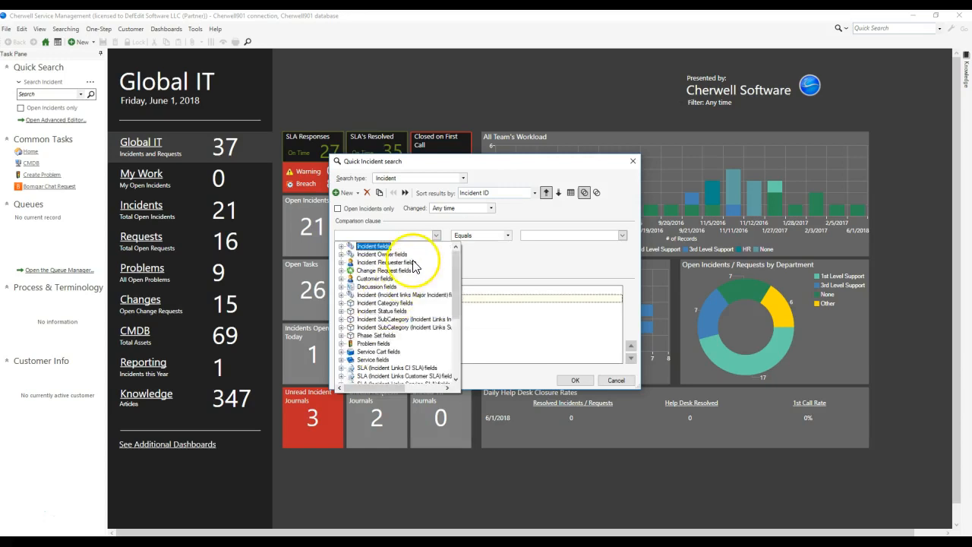
pyautogui.click(527, 237)
pyautogui.click(623, 235)
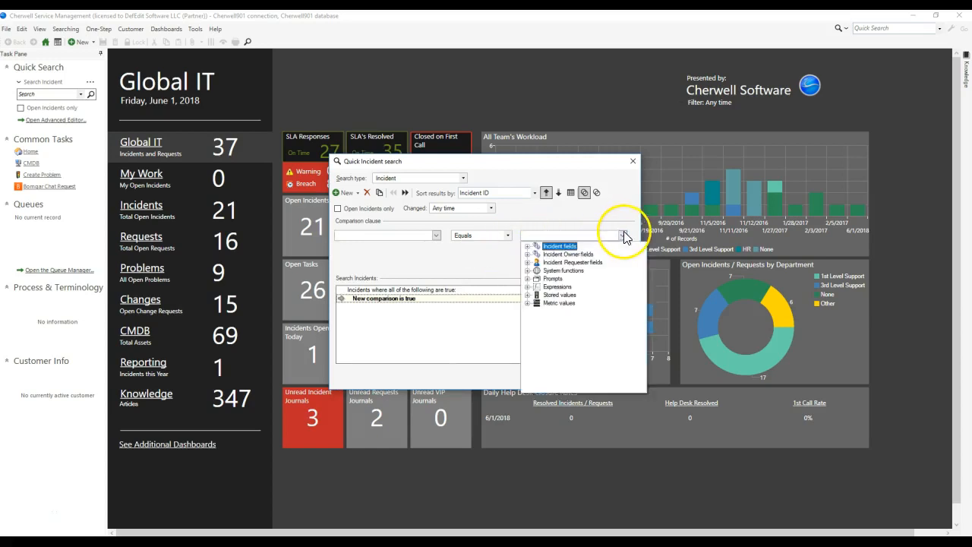
pyautogui.click(473, 271)
pyautogui.click(614, 380)
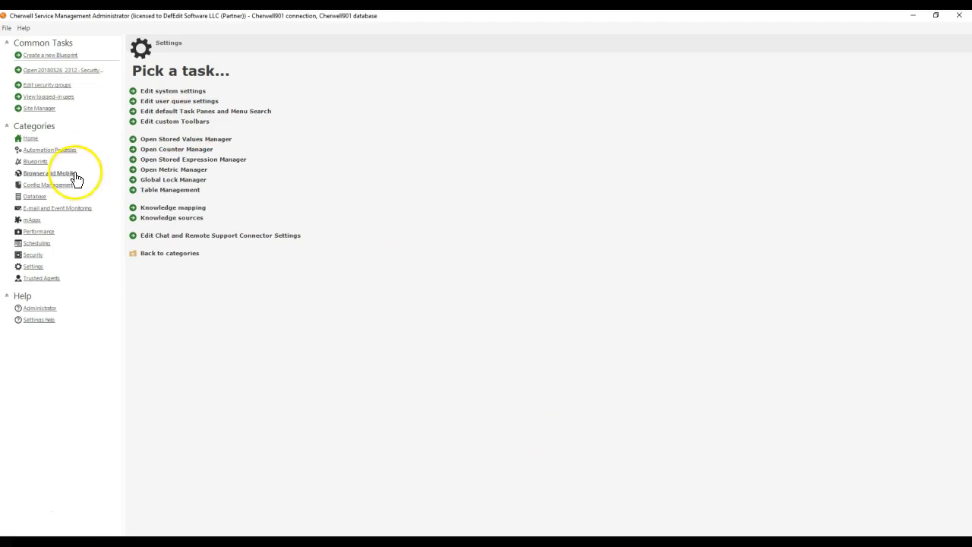
# Step: In Cherwell Administrator, create a new blueprint and open the lookup object V_Mixed_Incident_Team_Assignments for editing
pyautogui.click(37, 161)
pyautogui.click(158, 91)
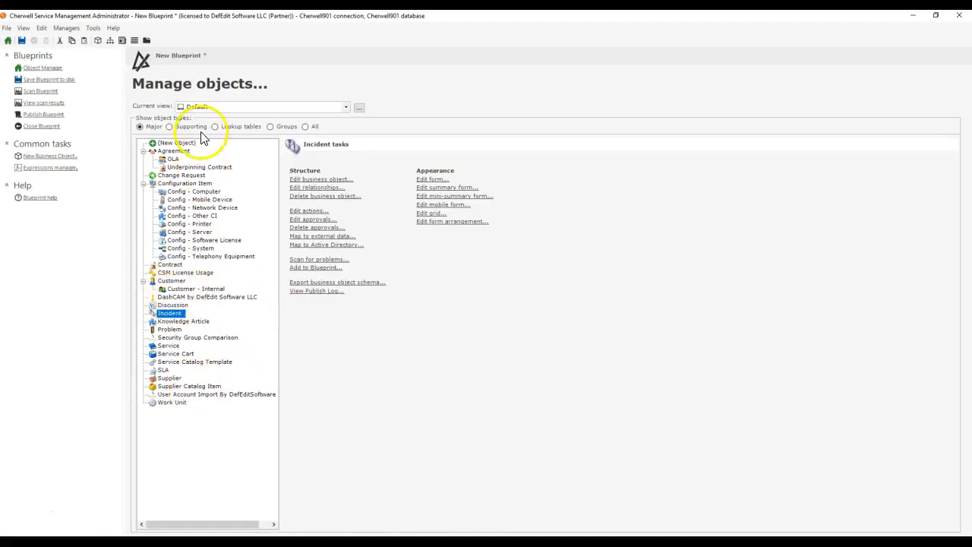
pyautogui.click(238, 128)
pyautogui.moveTo(277, 173); pyautogui.dragTo(273, 437)
pyautogui.click(197, 459)
pyautogui.doubleClick(199, 459)
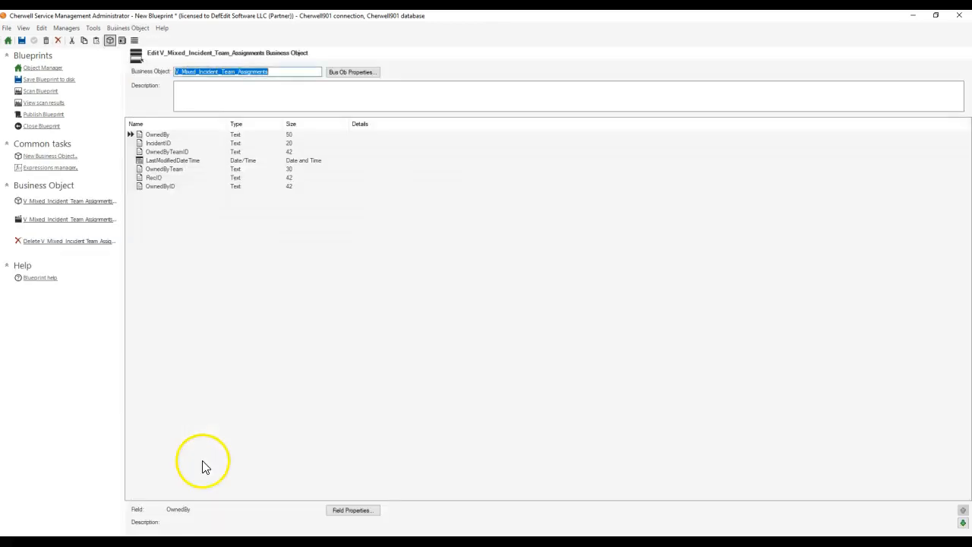
# Step: Review the external search, external data, database and advanced settings of V_Mixed_Incident_Team_Assignments and accept its properties
pyautogui.click(342, 72)
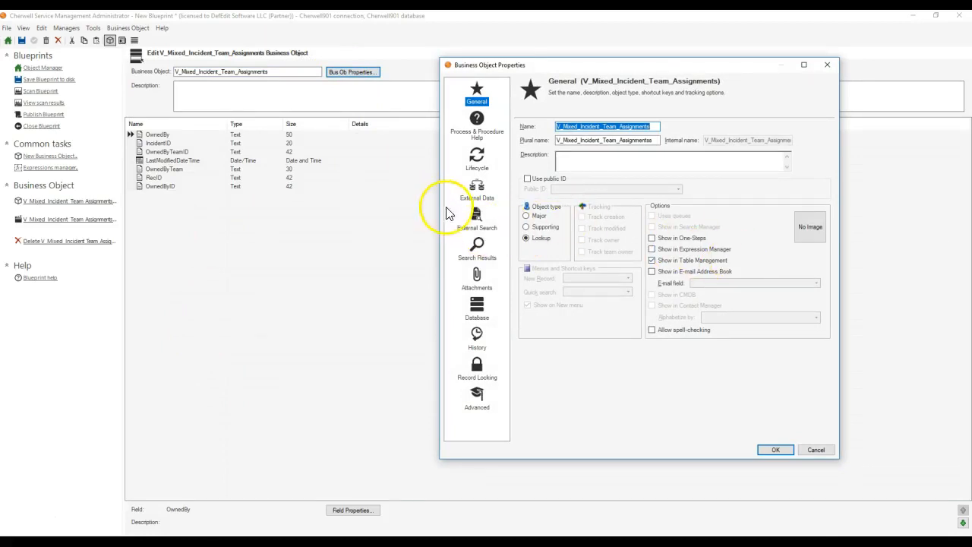
pyautogui.click(477, 220)
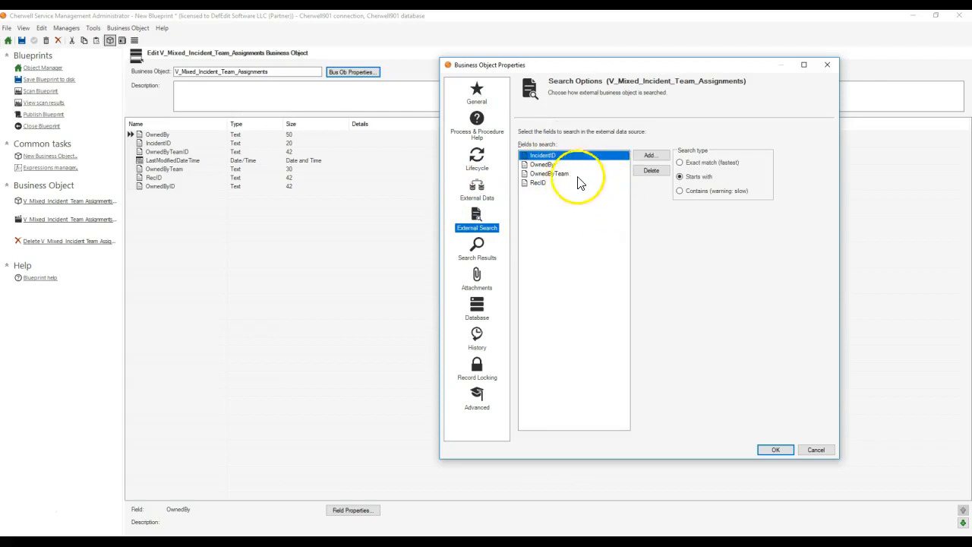
pyautogui.click(482, 196)
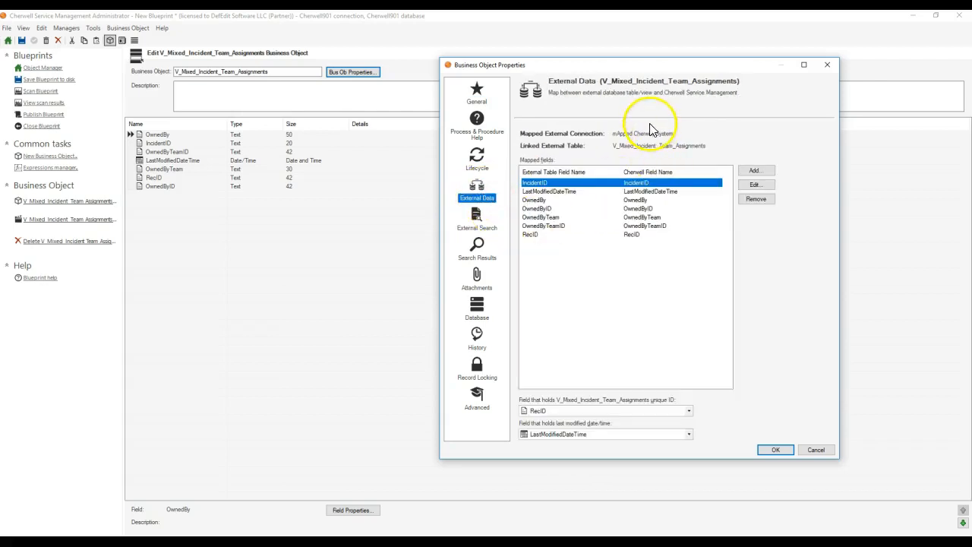
pyautogui.click(474, 325)
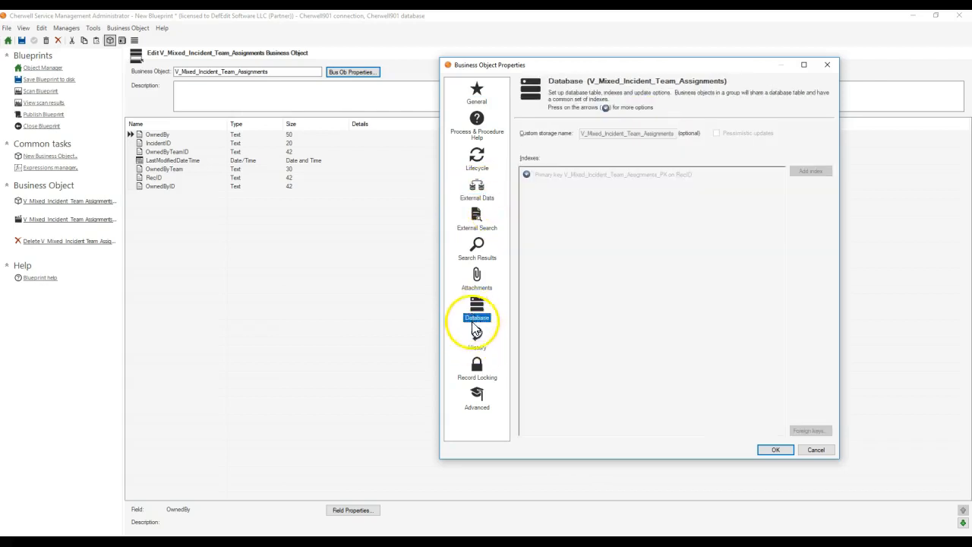
pyautogui.click(479, 420)
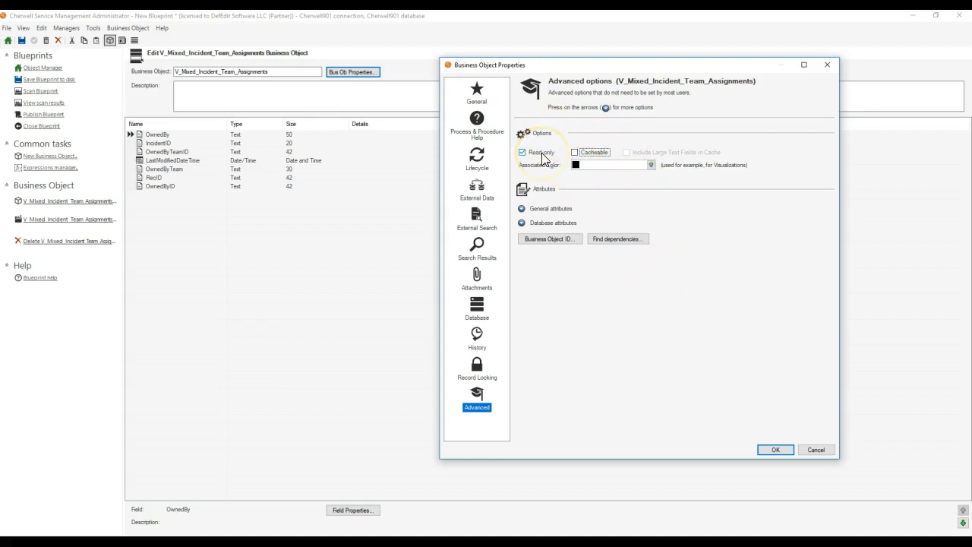
pyautogui.click(783, 454)
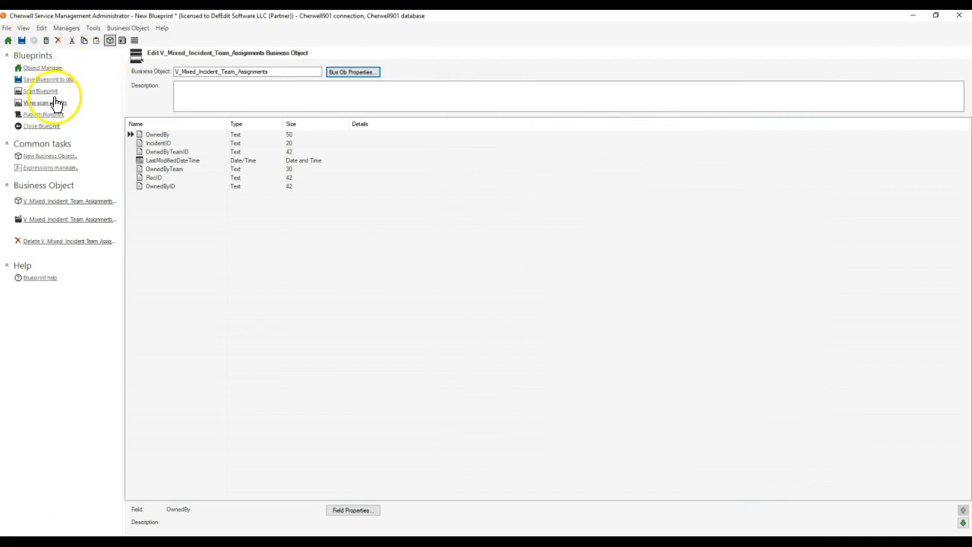
# Step: Return to the major objects and publish the blueprint without saving it or scanning for errors, dismissing the publishing message
pyautogui.click(46, 68)
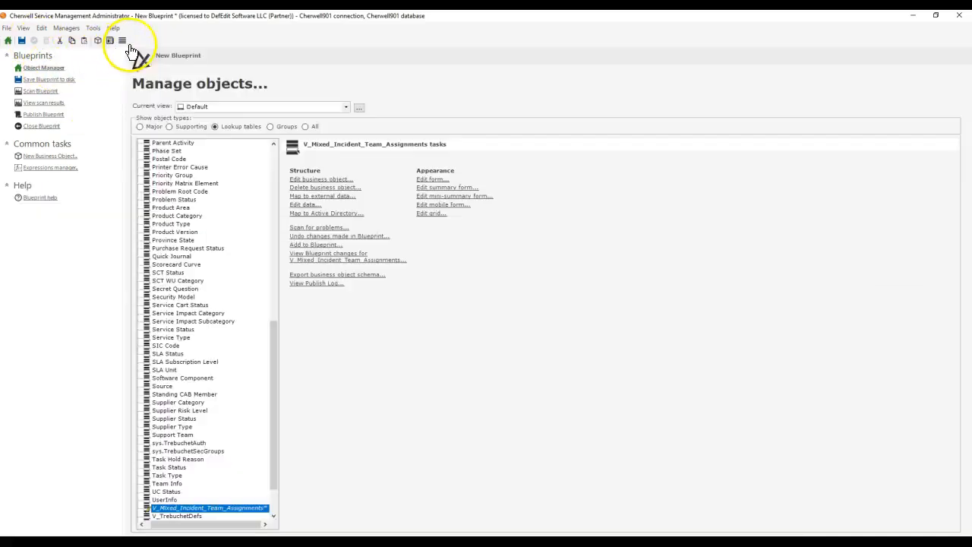
pyautogui.click(139, 126)
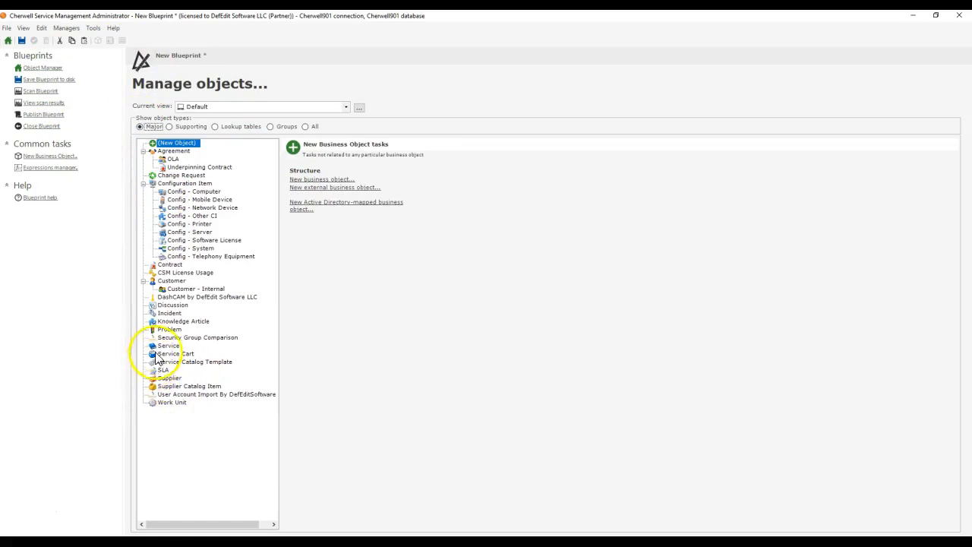
pyautogui.click(43, 115)
pyautogui.click(431, 237)
pyautogui.click(430, 218)
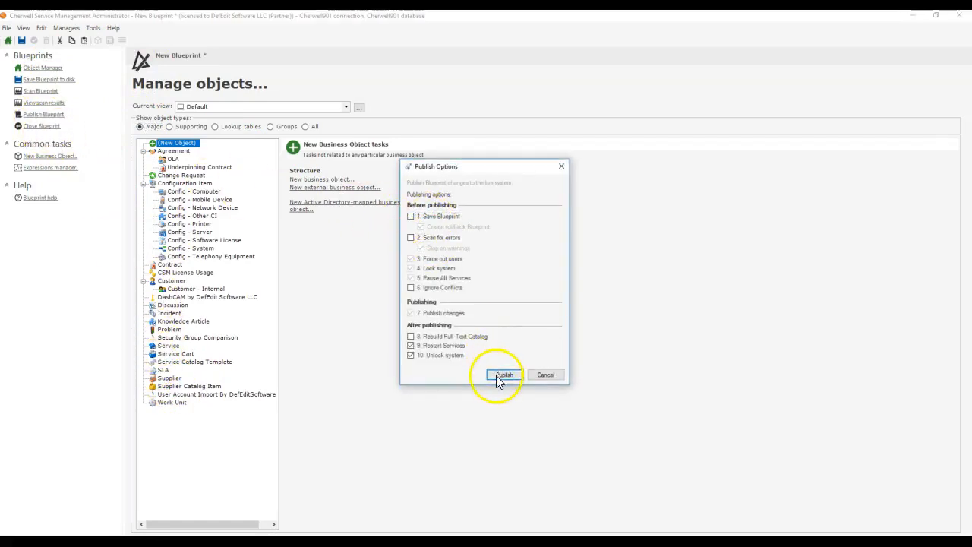
pyautogui.click(496, 375)
pyautogui.click(71, 91)
pyautogui.click(157, 100)
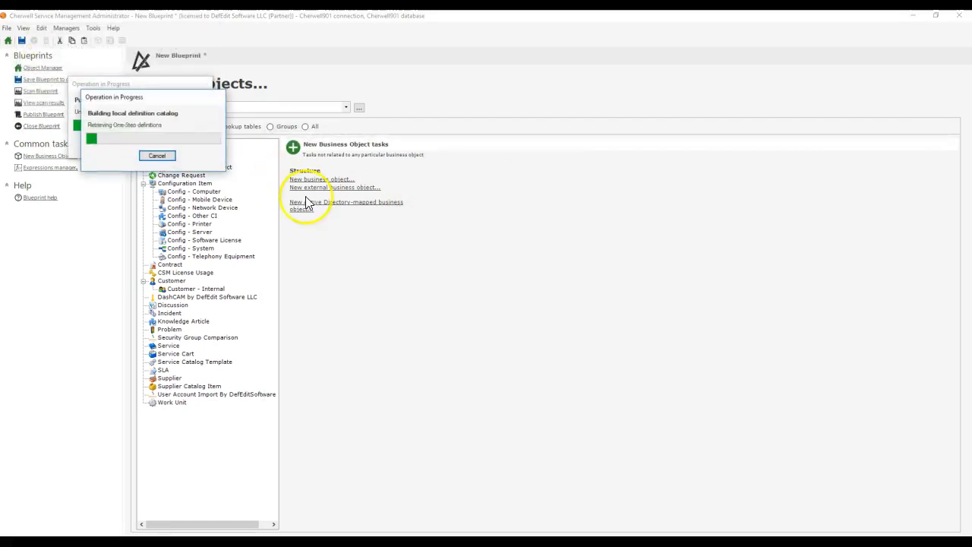
pyautogui.click(593, 287)
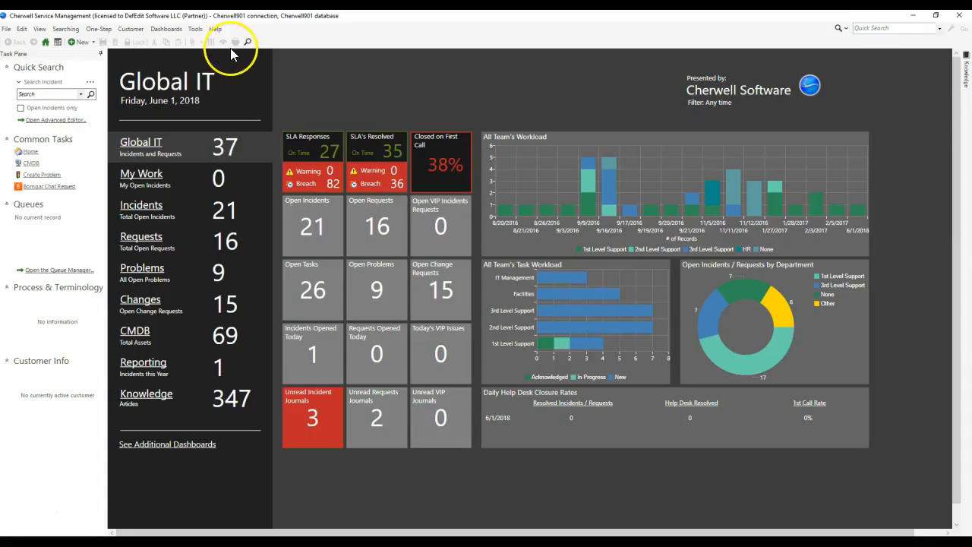
# Step: In the Cherwell client, reload the definitions and look for V_Mixed_Incident_Team_Assignments among the quick search types
pyautogui.click(216, 29)
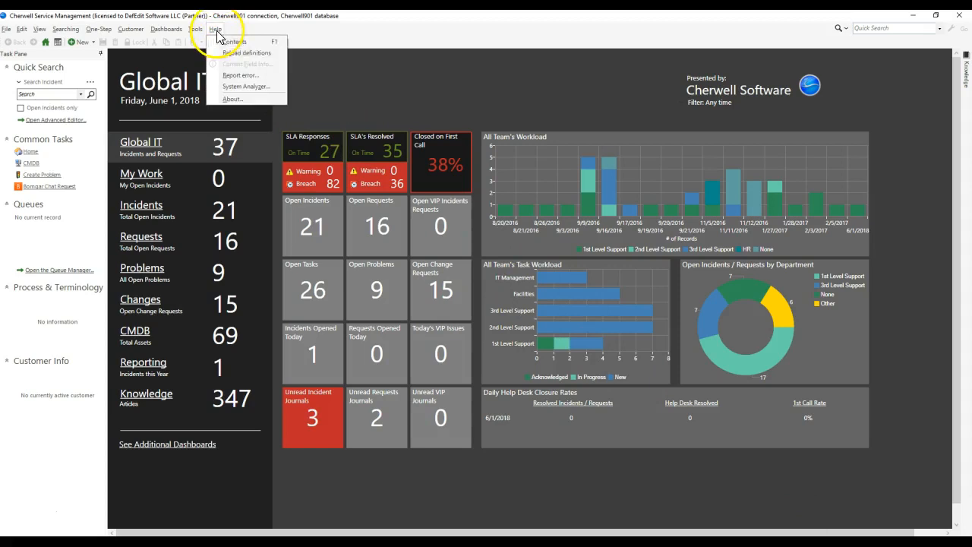
pyautogui.click(235, 48)
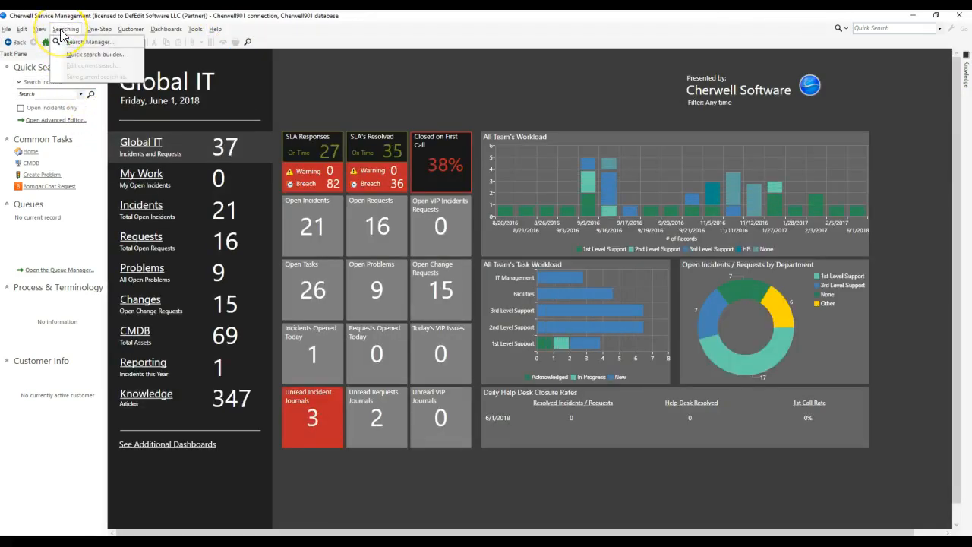
pyautogui.click(65, 29)
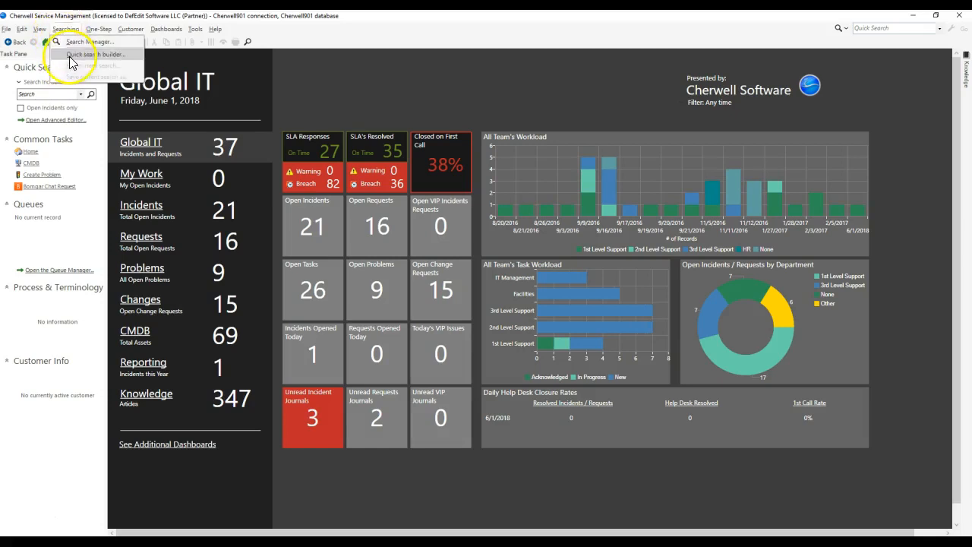
pyautogui.click(71, 59)
pyautogui.click(411, 179)
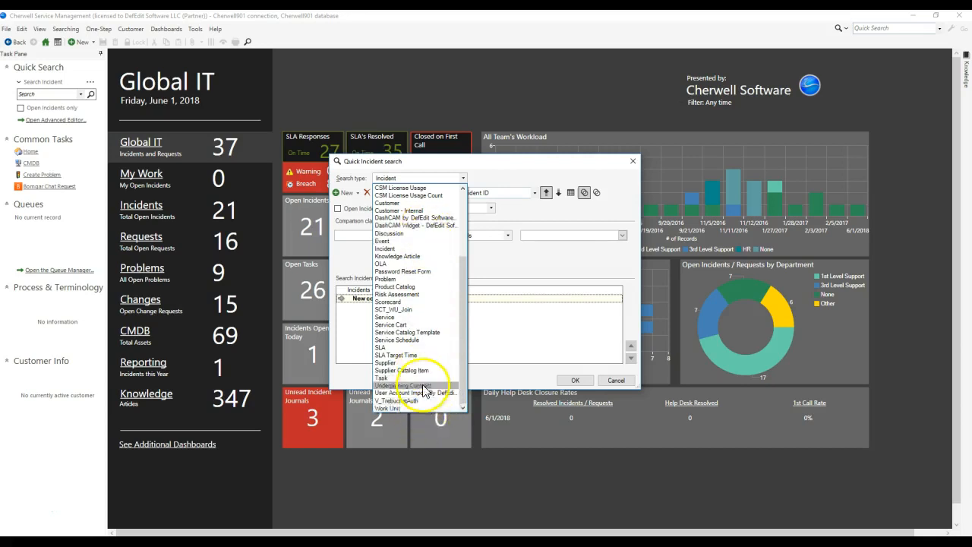
pyautogui.click(618, 382)
pyautogui.click(618, 382)
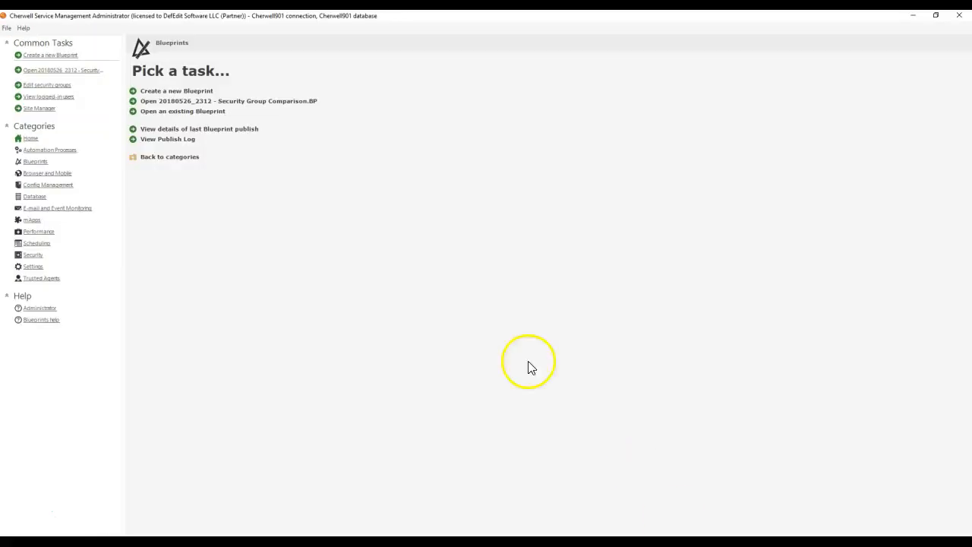
# Step: Back in Cherwell Administrator, start another blueprint and open V_Mixed_Incident_Team_Assignments from the lookup tables
pyautogui.click(175, 93)
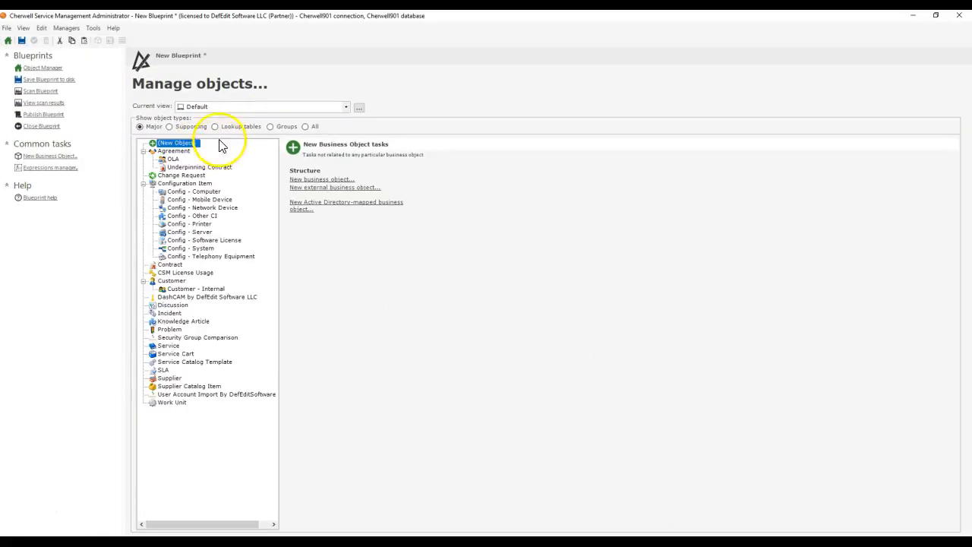
pyautogui.click(220, 127)
pyautogui.moveTo(278, 232); pyautogui.dragTo(282, 466)
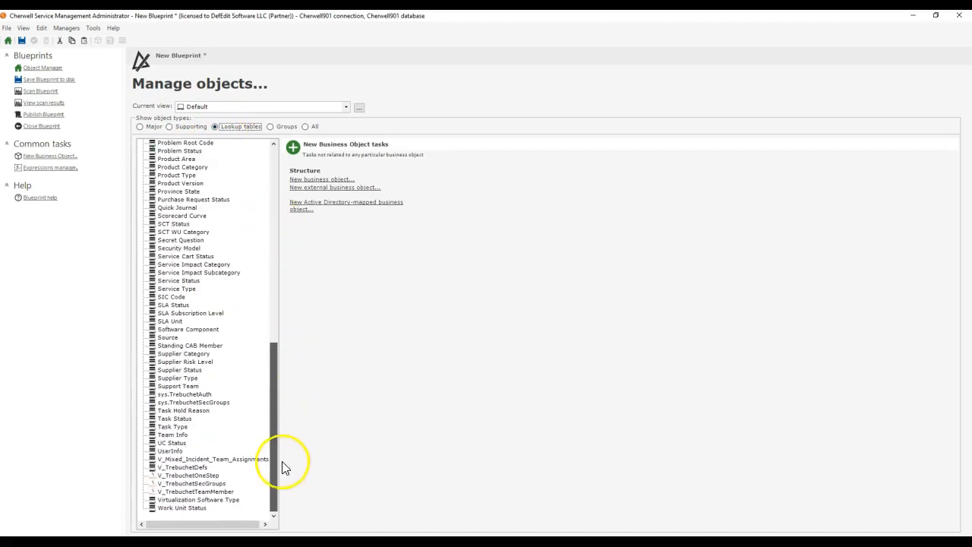
pyautogui.doubleClick(190, 459)
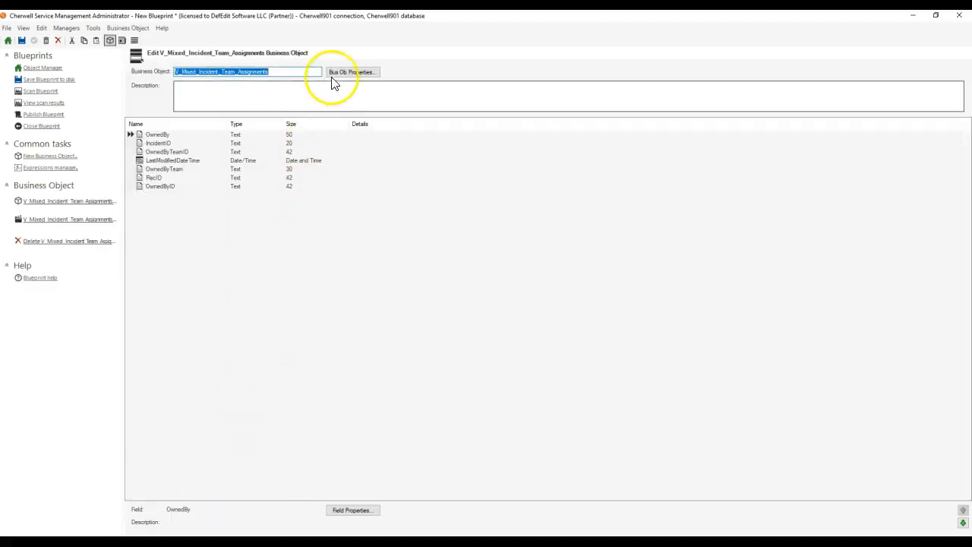
# Step: Change V_Mixed_Incident_Team_Assignments to a Supporting object with Show in Search Manager enabled, and commit the change to the blueprint
pyautogui.click(552, 227)
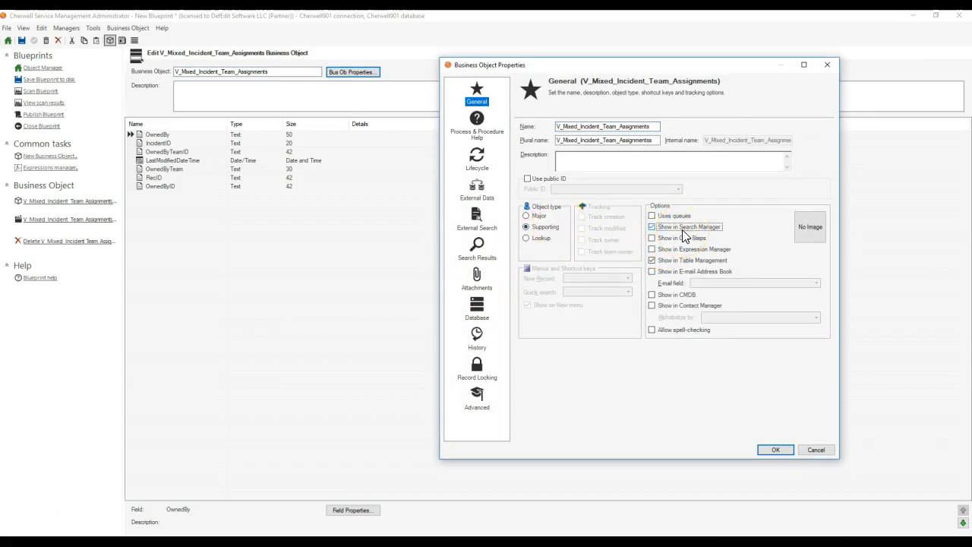
pyautogui.click(775, 450)
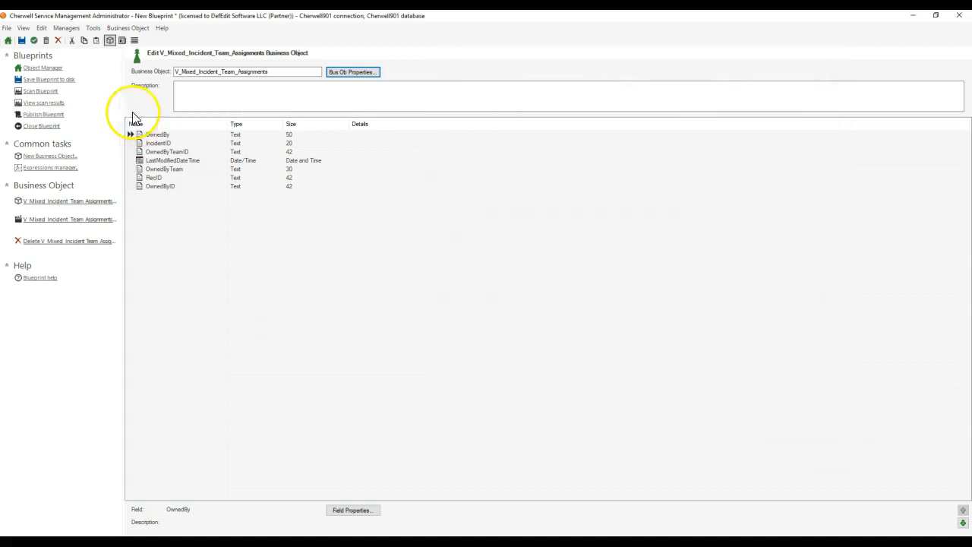
pyautogui.click(34, 41)
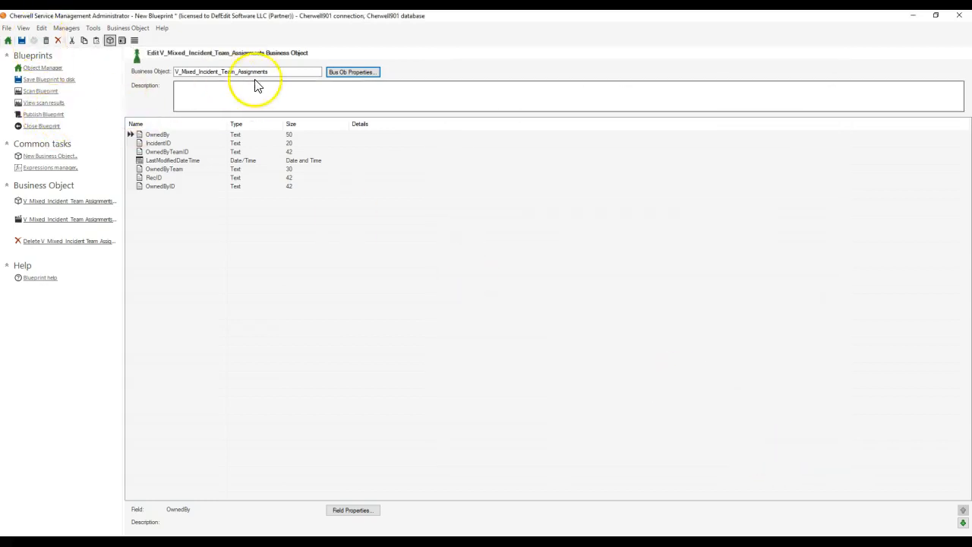
# Step: Mark V_Mixed_Incident_Team_Assignments as read-only in its advanced business object properties, keeping the blueprint open
pyautogui.click(353, 73)
pyautogui.click(489, 400)
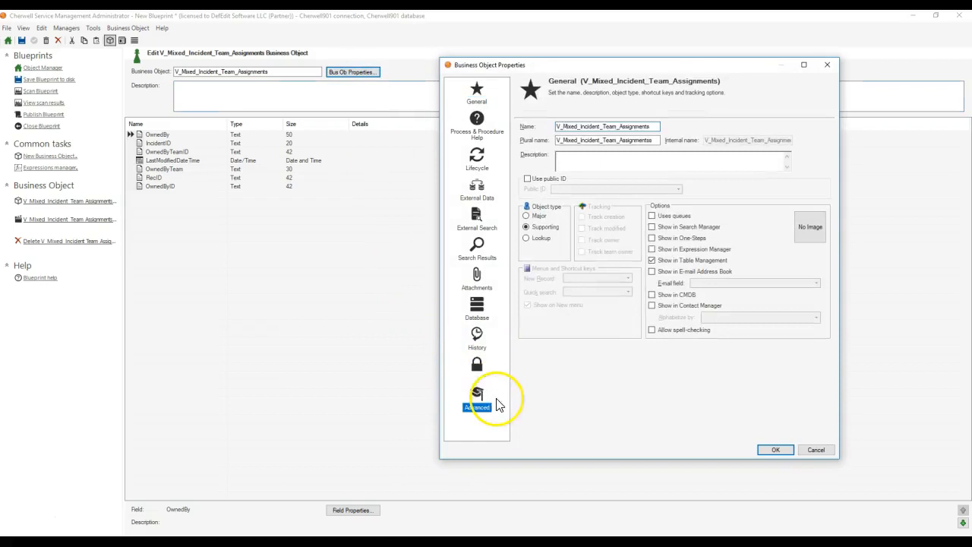
pyautogui.click(523, 152)
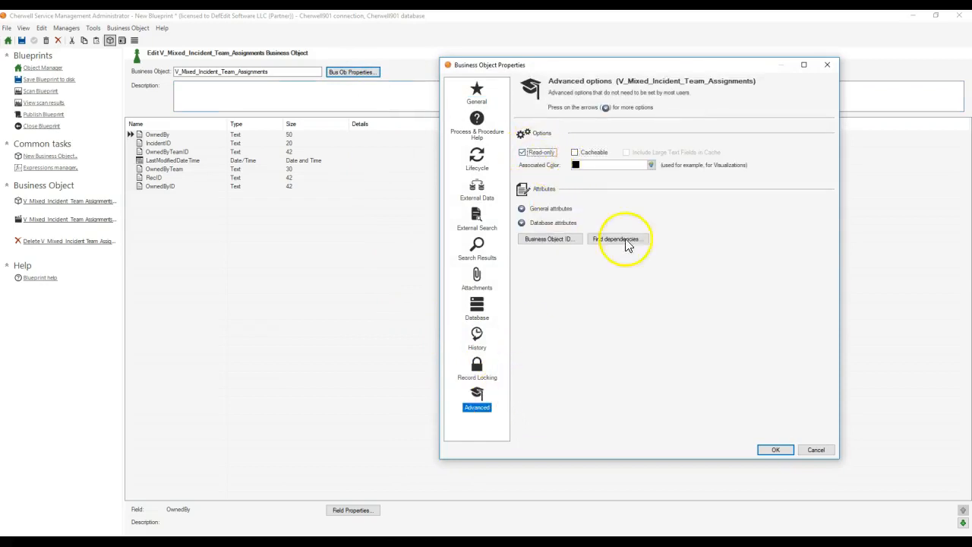
pyautogui.click(778, 449)
pyautogui.click(60, 126)
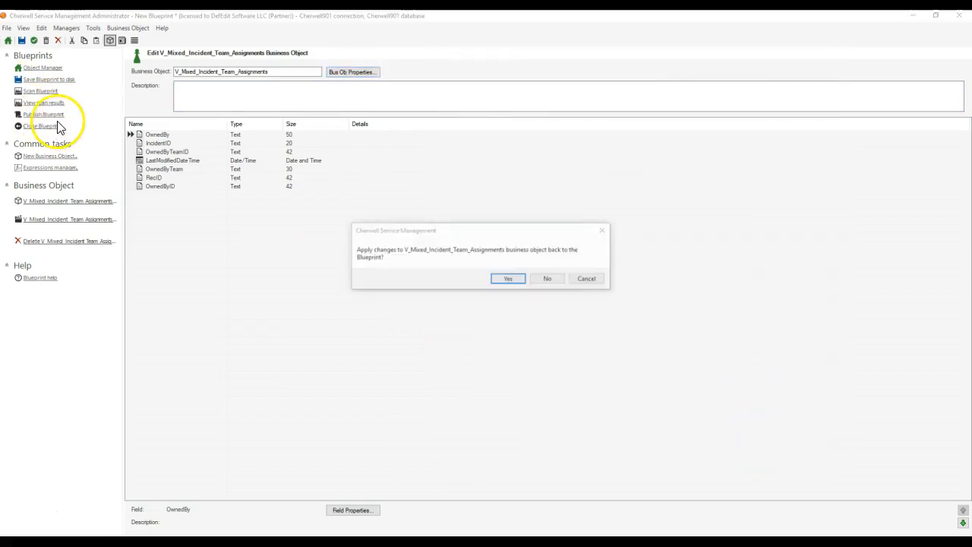
pyautogui.click(589, 280)
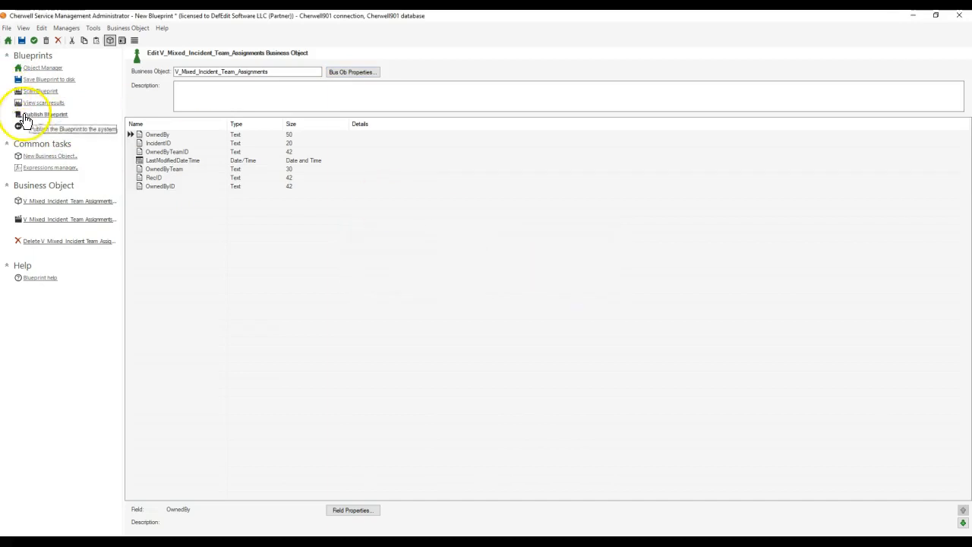
# Step: Publish the blueprint with the object changes applied, without saving it or scanning for errors, and dismiss the publishing messages
pyautogui.click(30, 115)
pyautogui.click(508, 280)
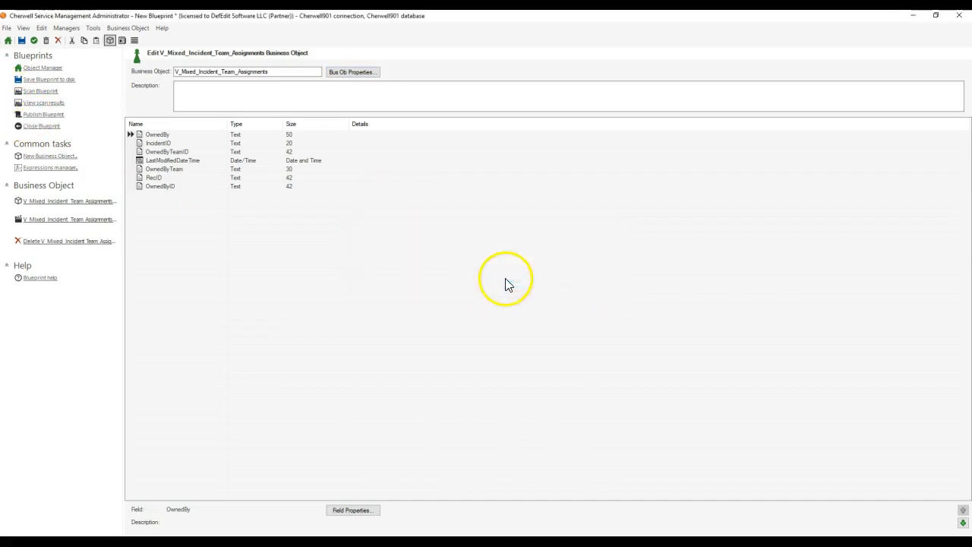
pyautogui.click(426, 216)
pyautogui.click(443, 238)
pyautogui.click(504, 374)
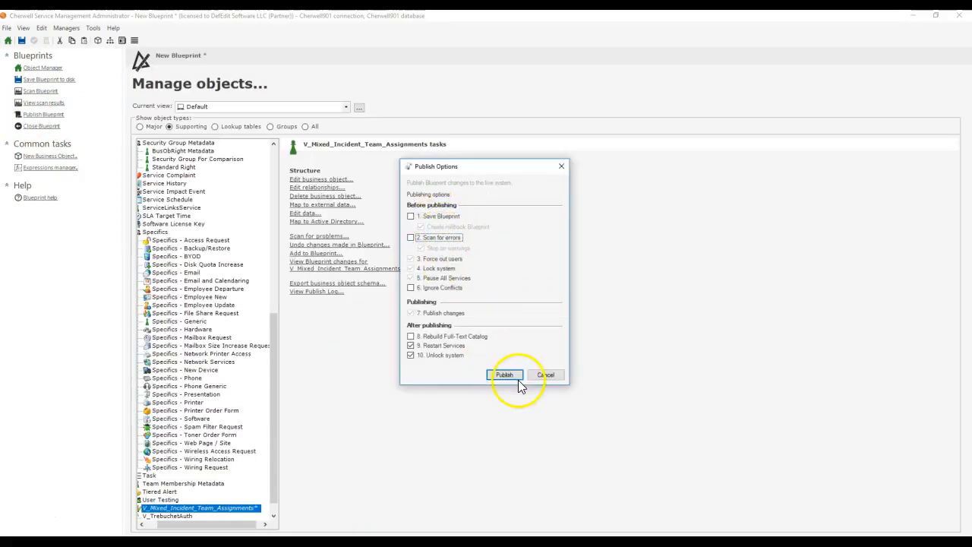
pyautogui.click(150, 102)
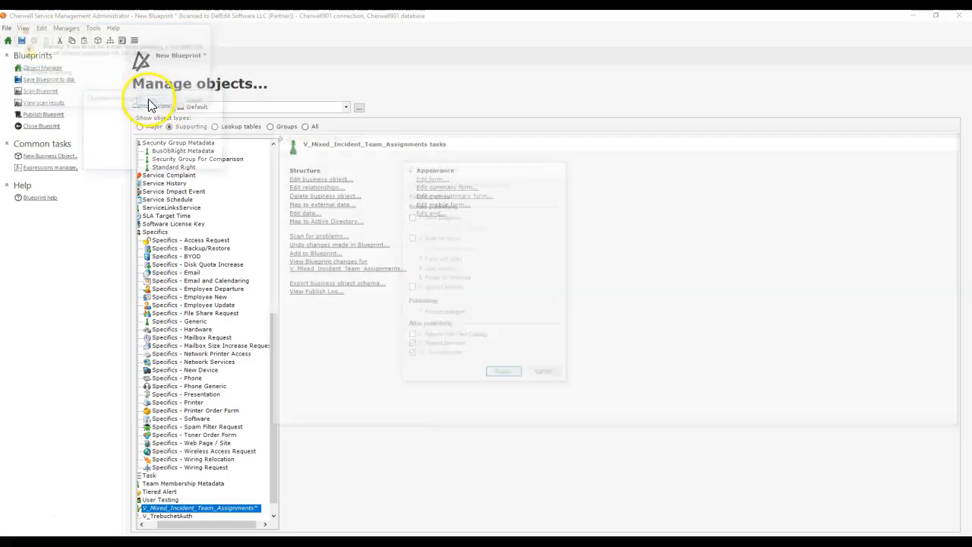
pyautogui.click(604, 287)
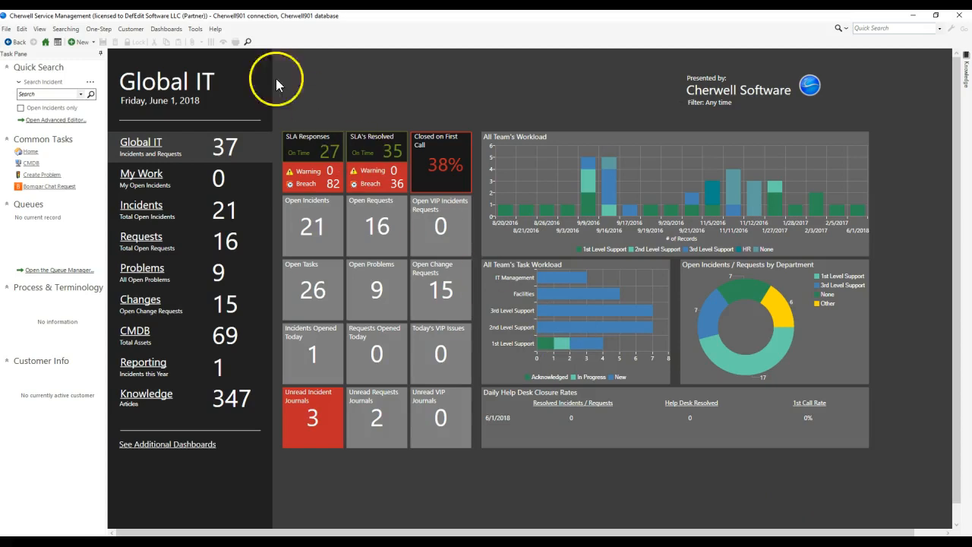
# Step: In the Cherwell client, reload the definitions and open the quick search builder for incidents
pyautogui.click(217, 31)
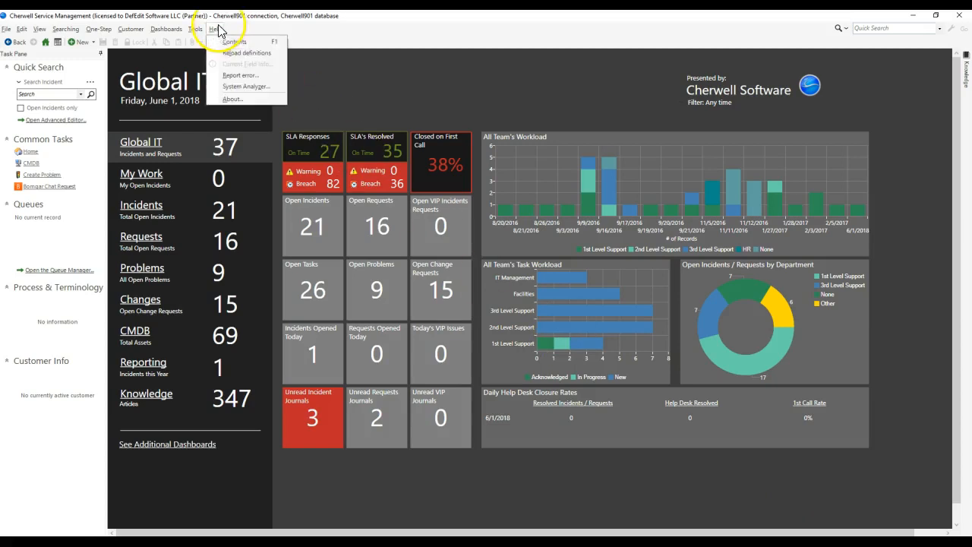
pyautogui.click(231, 53)
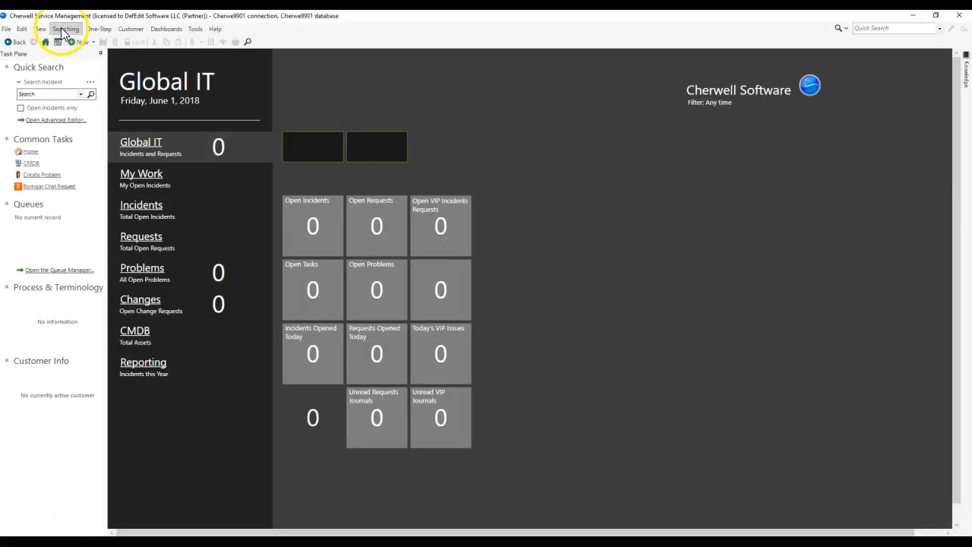
pyautogui.click(65, 29)
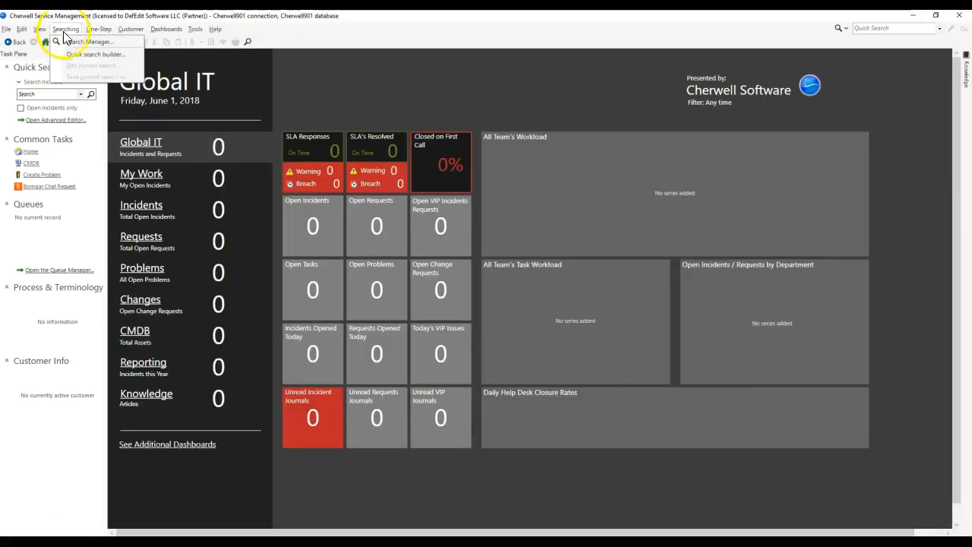
pyautogui.click(82, 48)
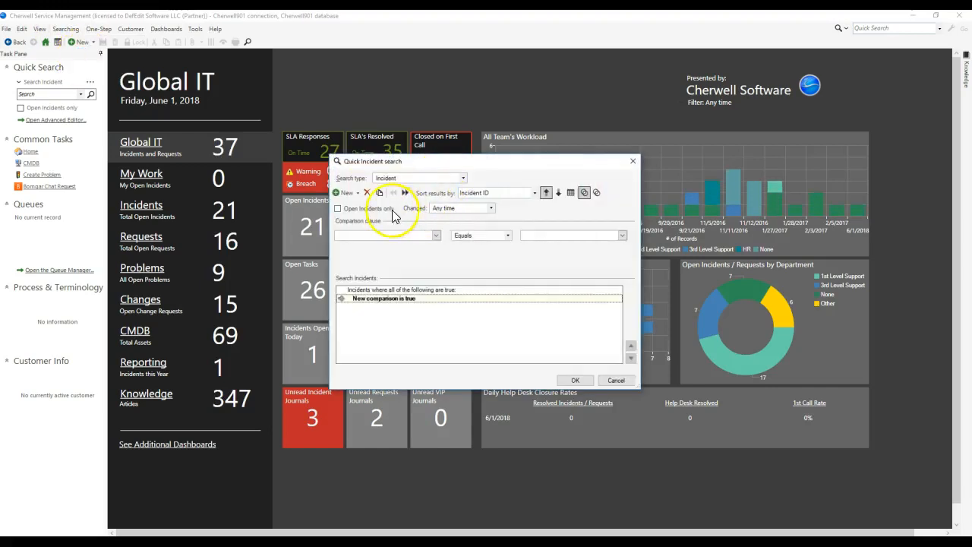
# Step: Replace the default comparison with a related clause and look through the incident relationships for the broken team ownership link
pyautogui.click(369, 193)
pyautogui.click(356, 192)
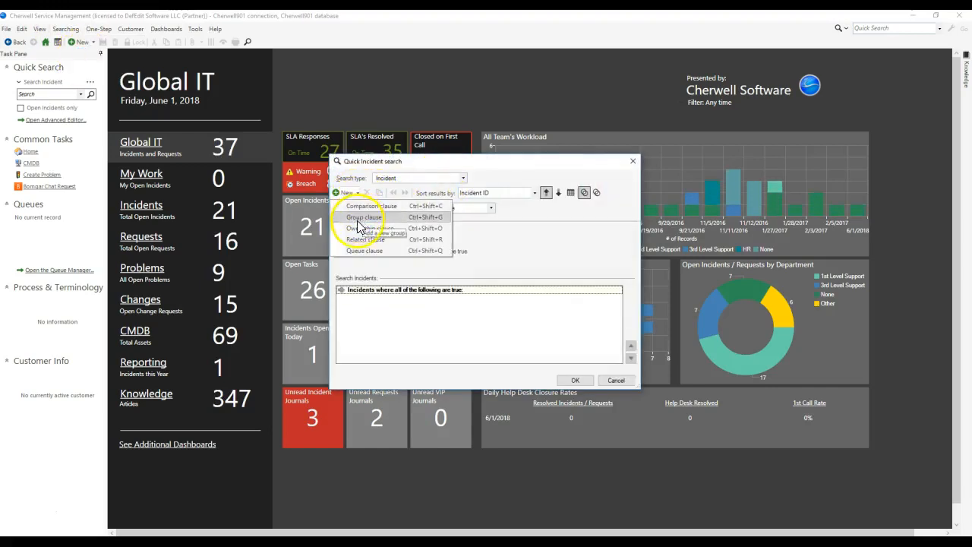
pyautogui.click(365, 245)
pyautogui.click(417, 231)
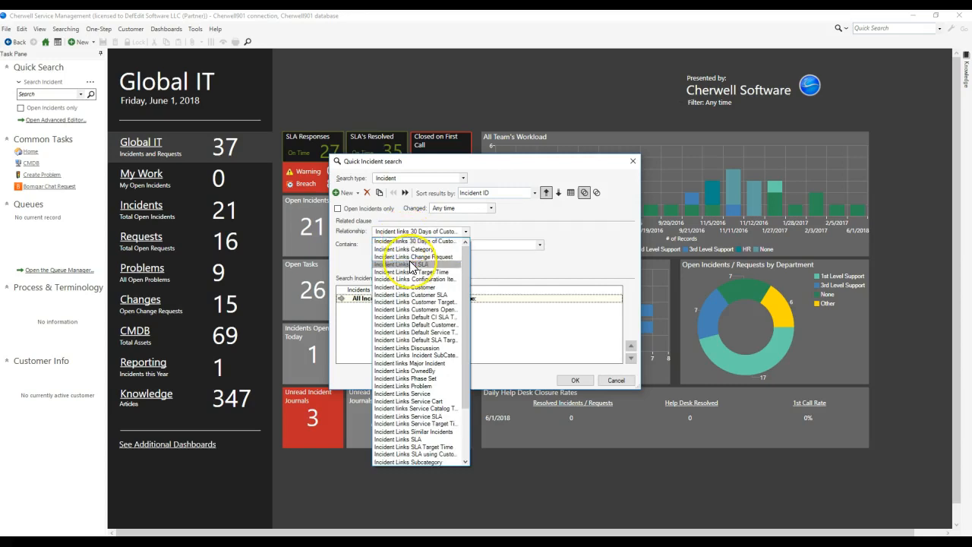
pyautogui.scroll(-3, 413, 267)
pyautogui.scroll(3, 411, 266)
pyautogui.scroll(-3, 437, 281)
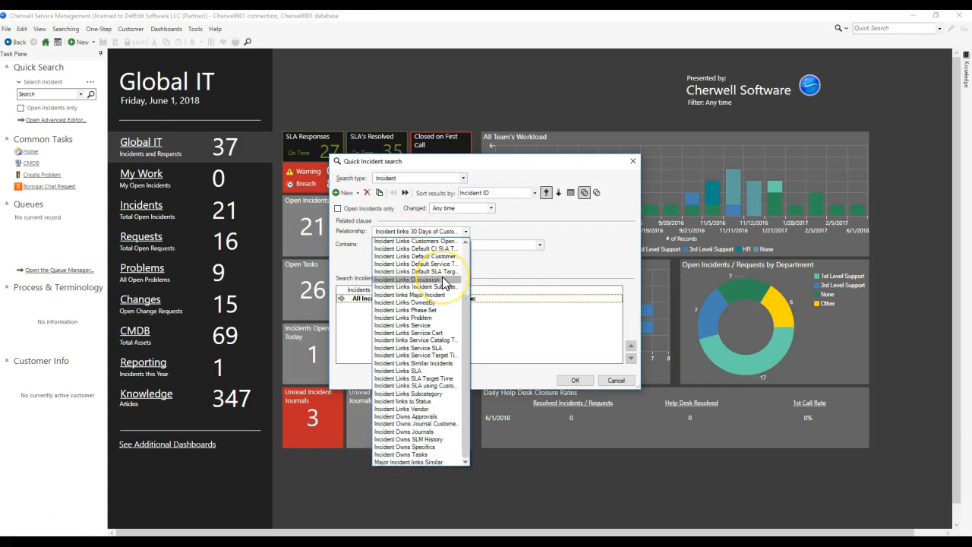
pyautogui.scroll(3, 442, 276)
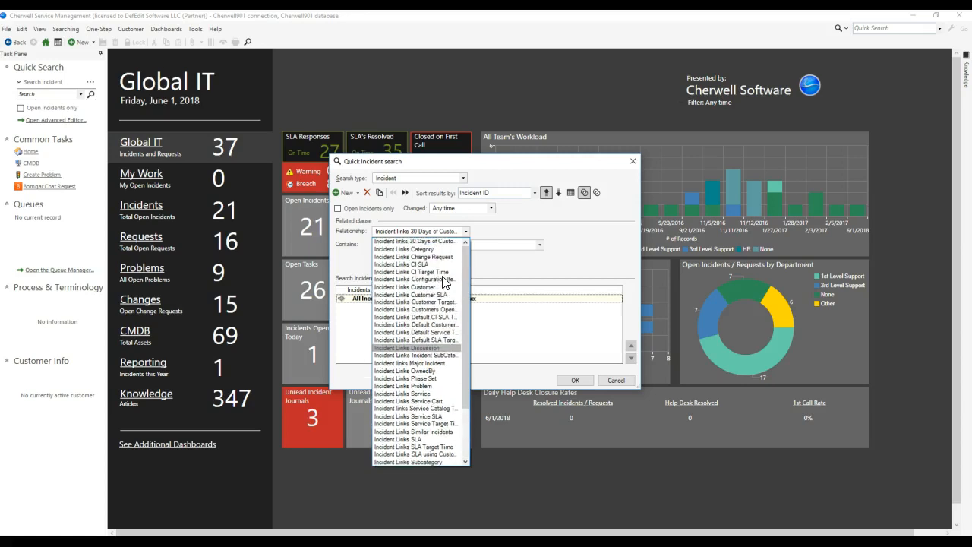
pyautogui.click(500, 222)
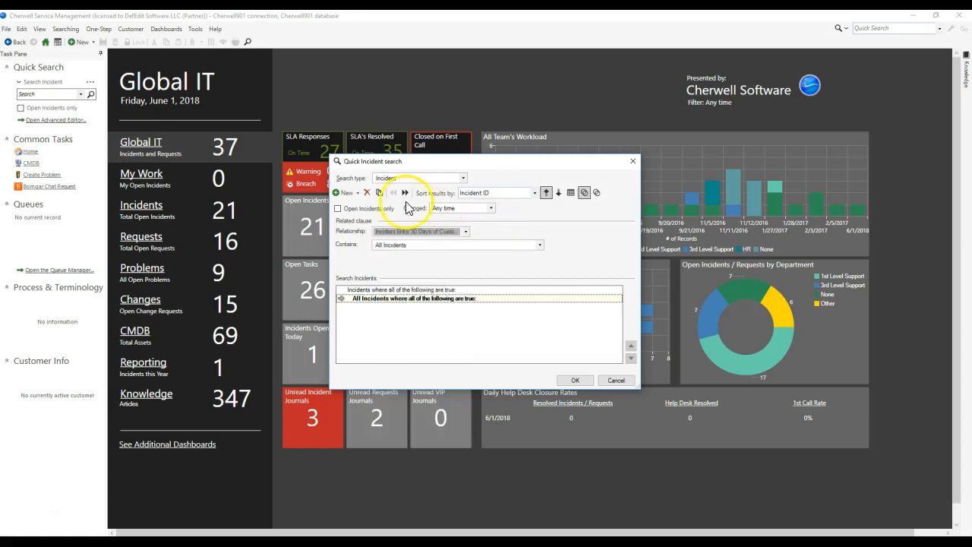
# Step: Replace the related clause with a comparison clause, look through the available related field groups, and cancel the quick search
pyautogui.click(368, 194)
pyautogui.click(343, 193)
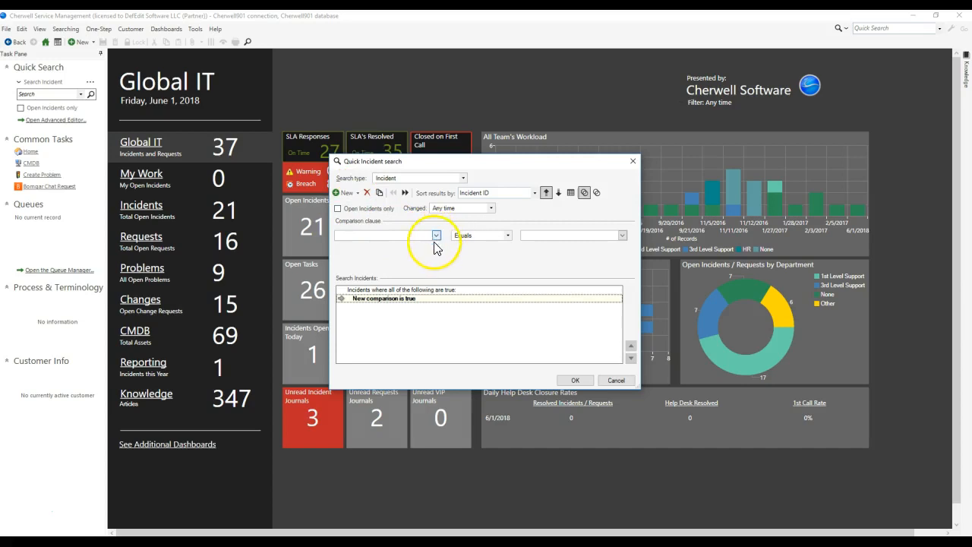
pyautogui.click(435, 235)
pyautogui.scroll(-5, 394, 302)
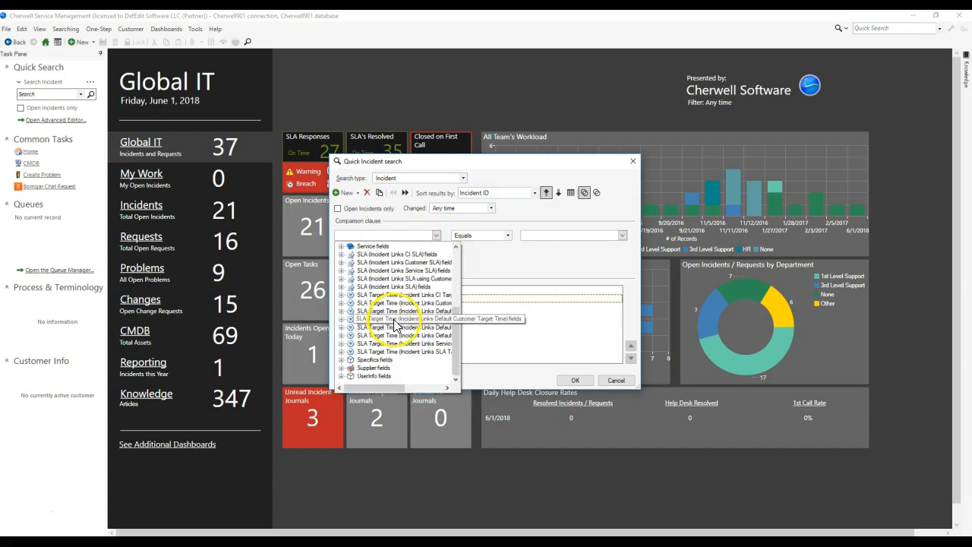
pyautogui.click(626, 383)
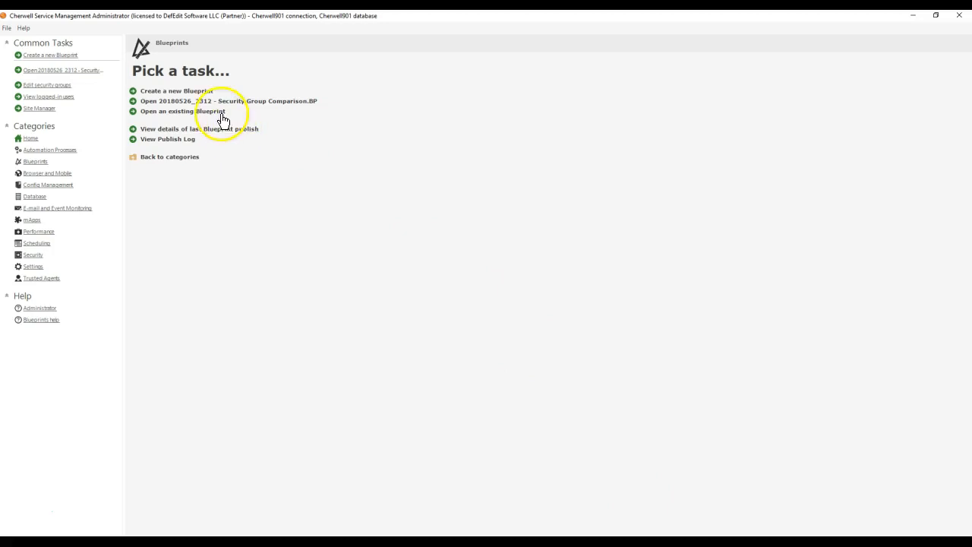
# Step: In Cherwell Administrator, start another blueprint and open the business object properties of the supporting object V_Mixed_Incident_Team_Assignments
pyautogui.click(195, 91)
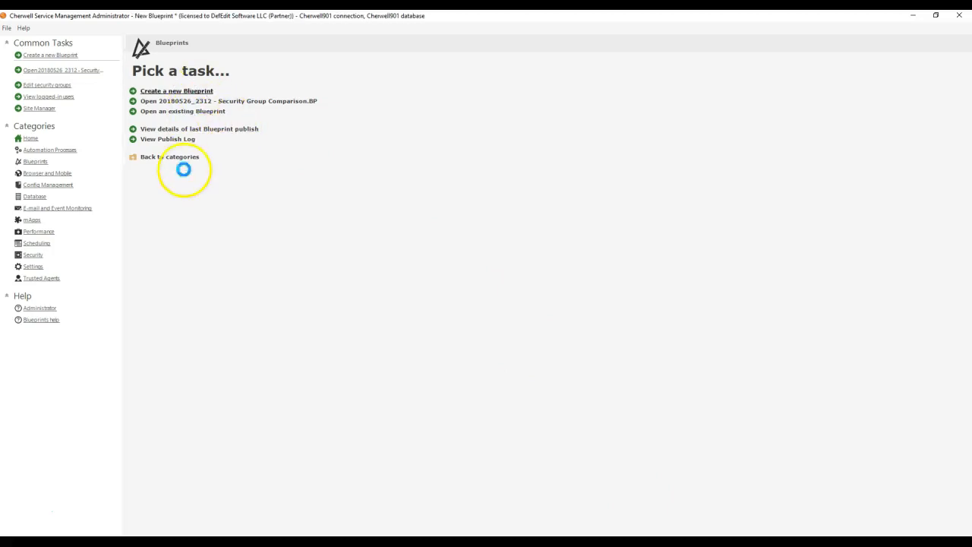
pyautogui.scroll(-1, 231, 365)
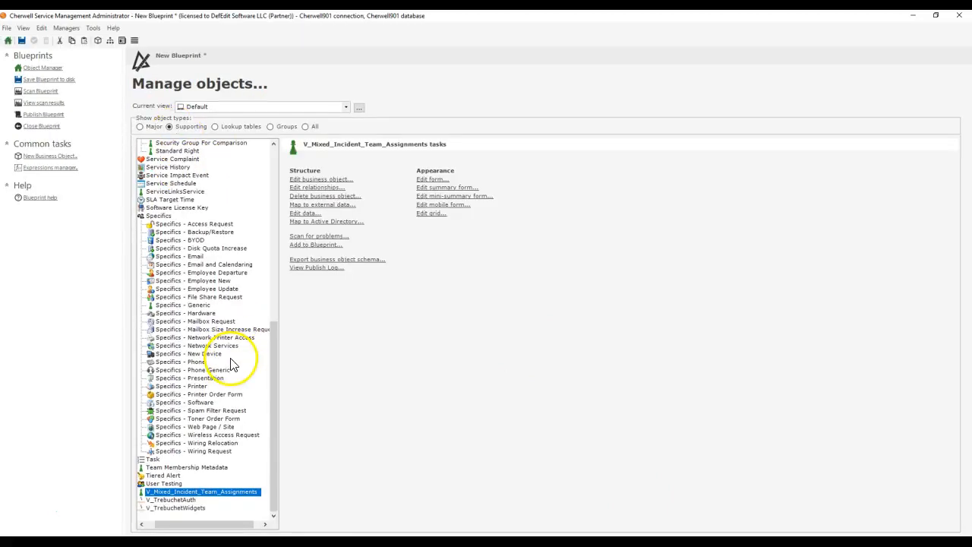
pyautogui.click(336, 180)
pyautogui.click(350, 72)
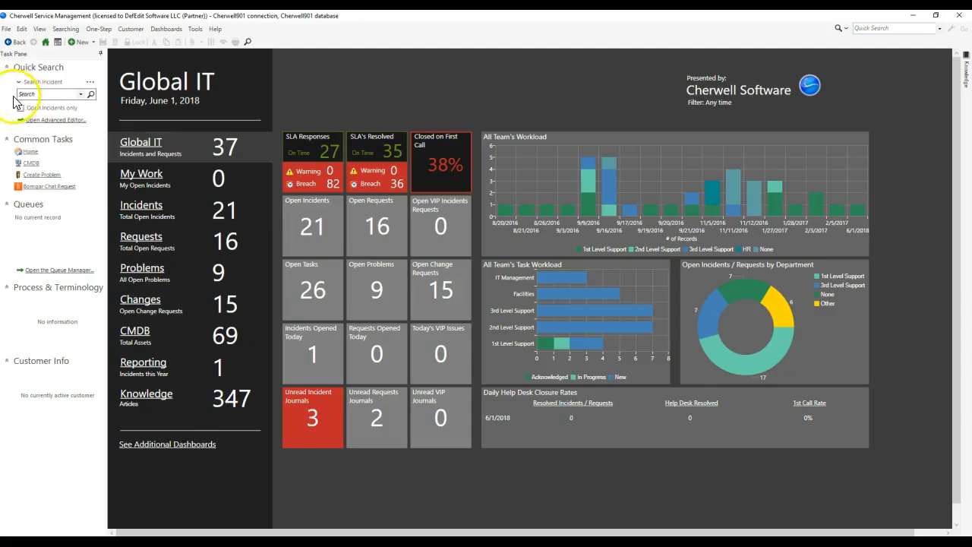
# Step: In the Cherwell client, run an incident quick search and view the first incident's current object values through the System Analyzer
pyautogui.click(90, 94)
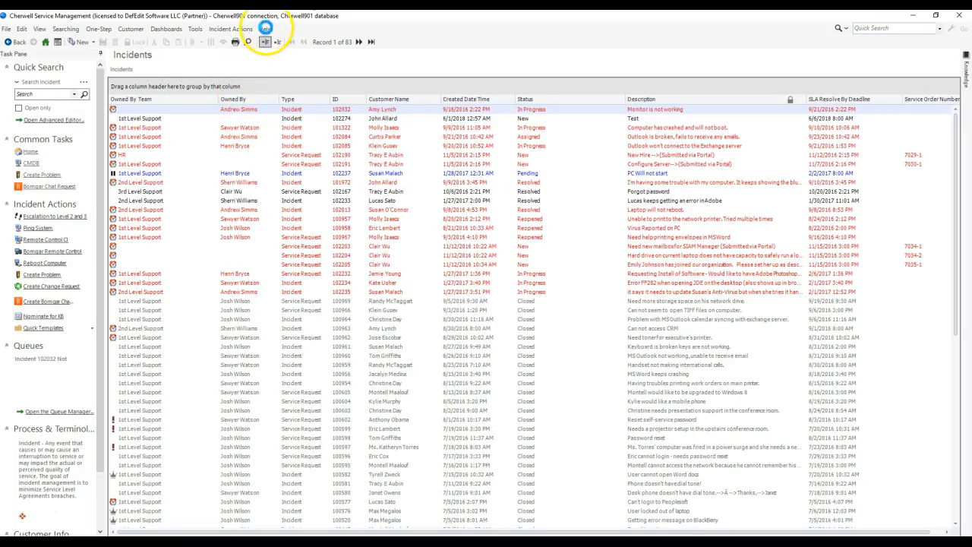
pyautogui.click(266, 29)
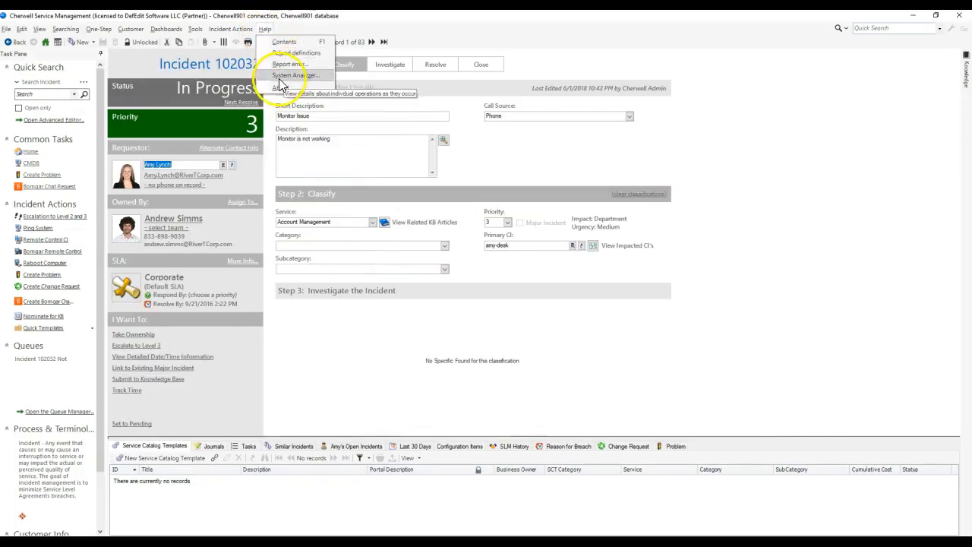
pyautogui.click(277, 76)
pyautogui.click(124, 58)
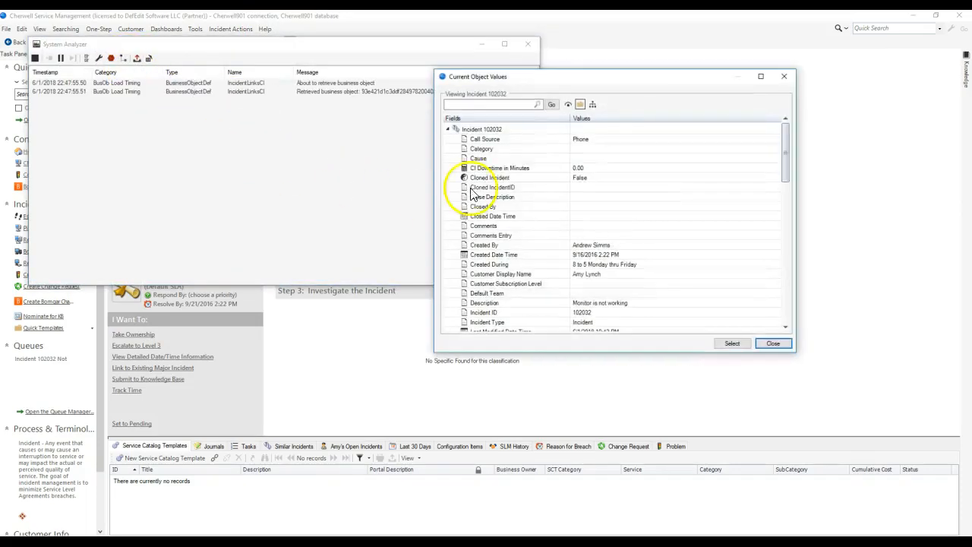
# Step: Examine the incident's fields under the Broken Team Ownership on Incident relationship, and close the object values and System Analyzer
pyautogui.click(486, 129)
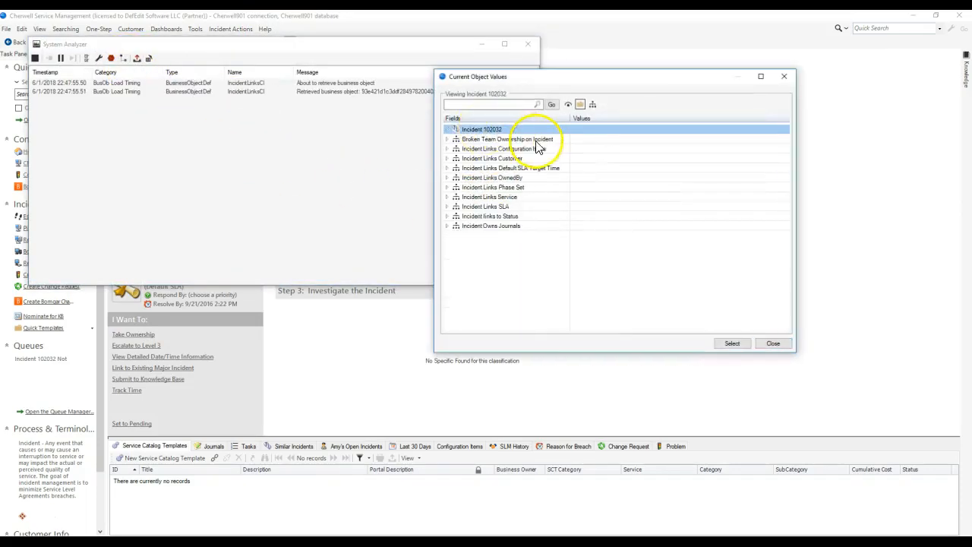
pyautogui.doubleClick(475, 139)
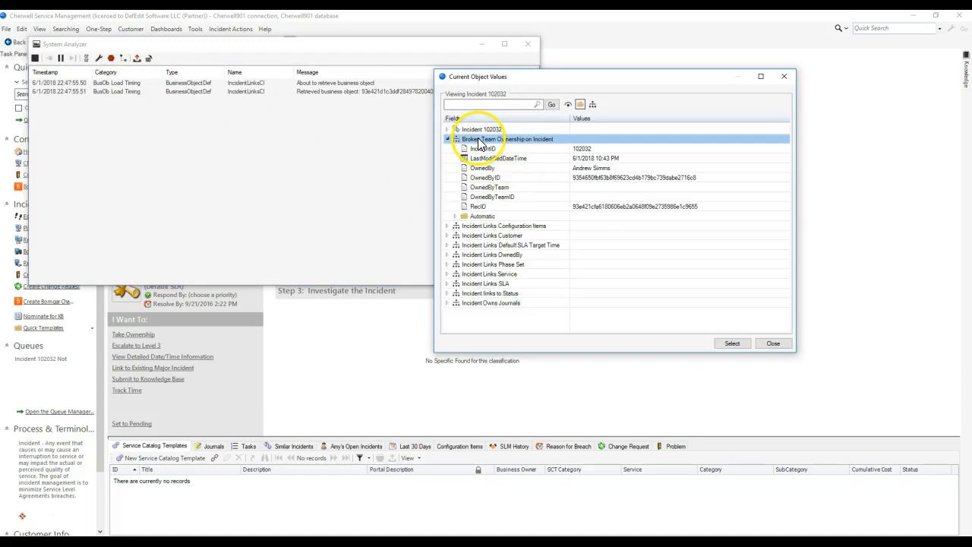
pyautogui.press('Down')
pyautogui.press('Down')
pyautogui.press('Down')
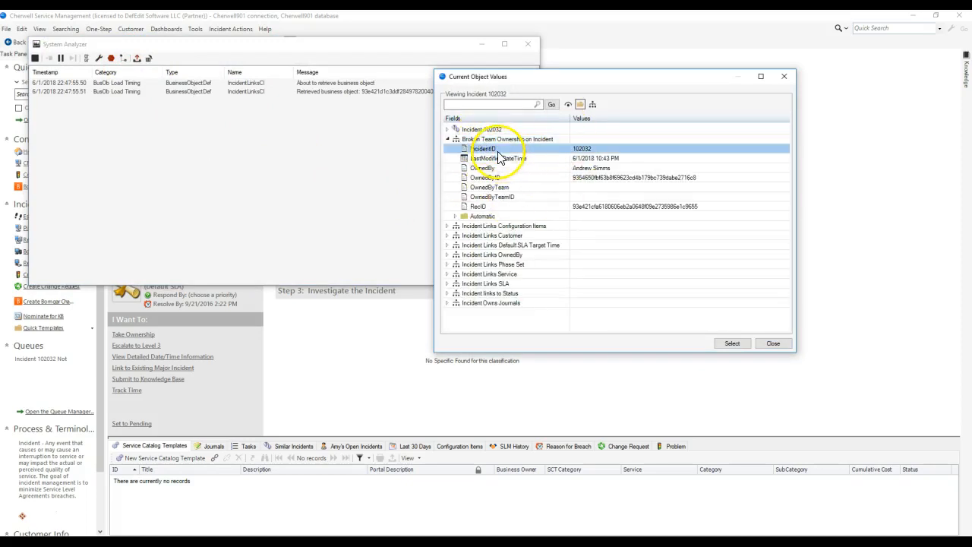
pyautogui.click(784, 77)
pyautogui.click(530, 47)
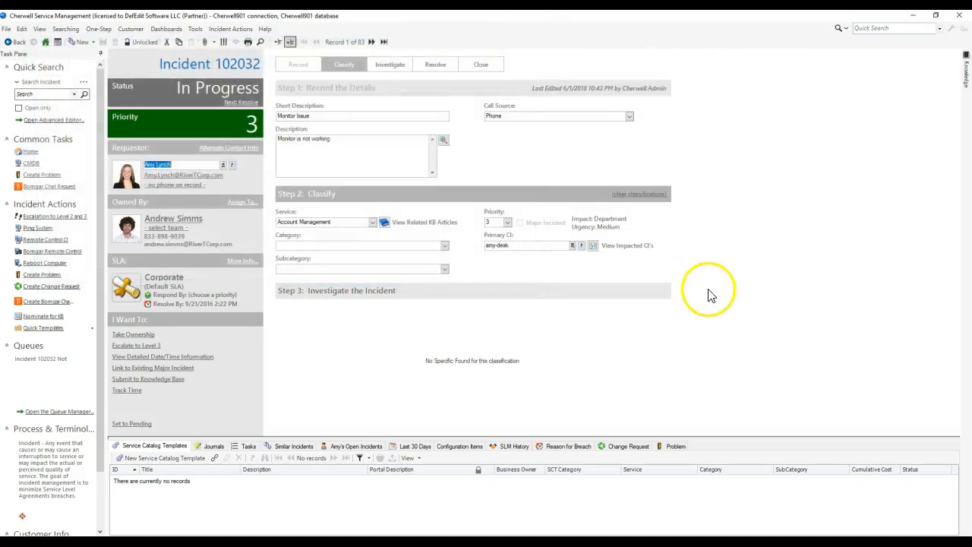
# Step: Close the business object properties in Cherwell Administrator and start a new stored query in the client's Search Manager
pyautogui.click(914, 17)
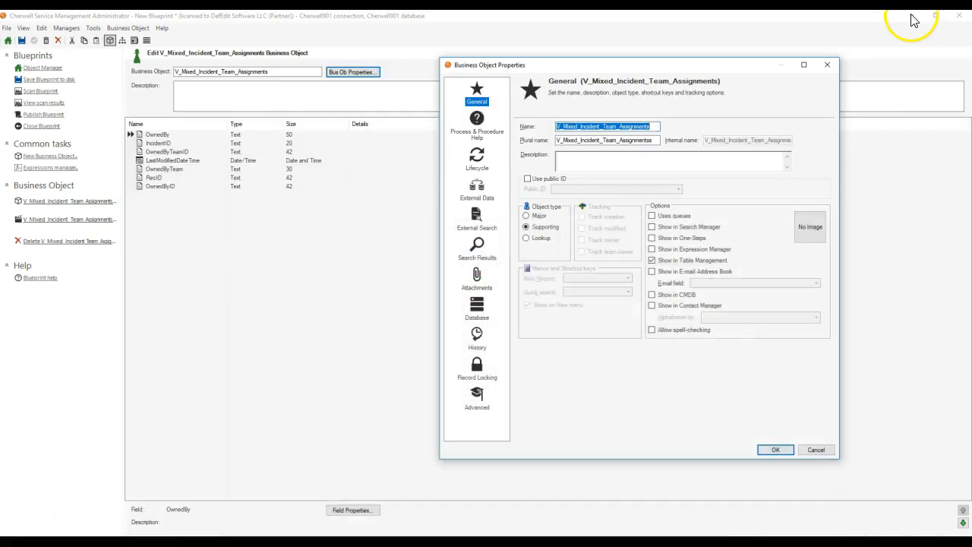
pyautogui.click(832, 67)
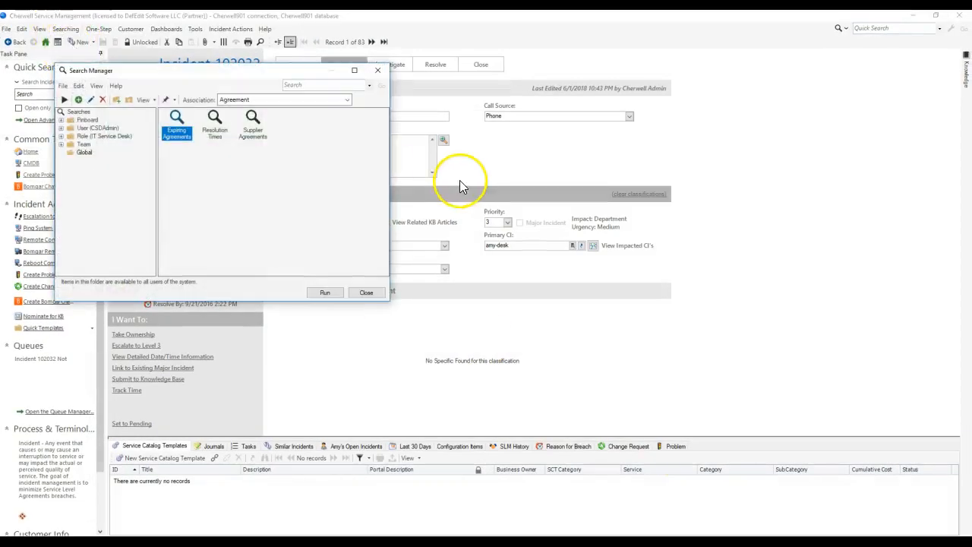
pyautogui.rightClick(306, 123)
pyautogui.click(329, 141)
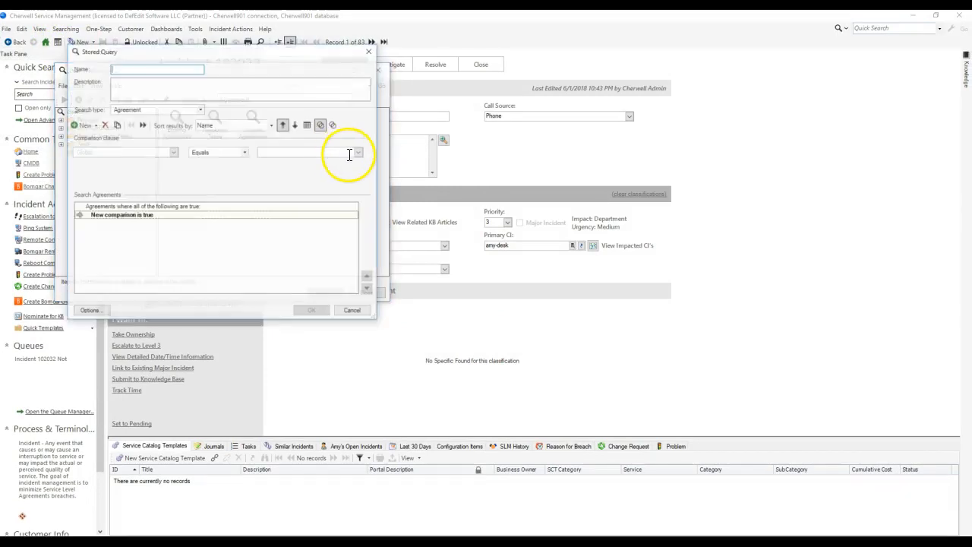
# Step: Set the stored query's search type to Incident and look through the fields available for its comparison clause
pyautogui.click(174, 152)
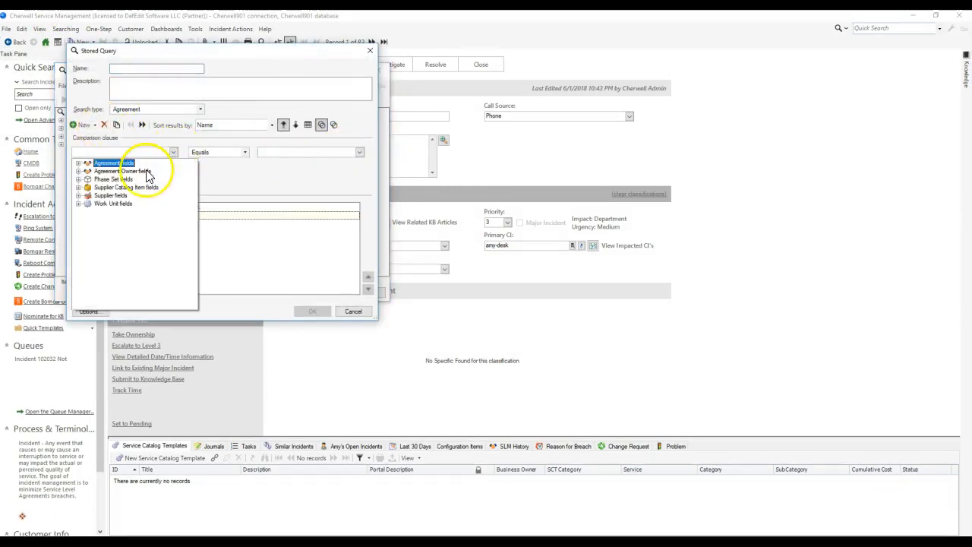
pyautogui.click(156, 108)
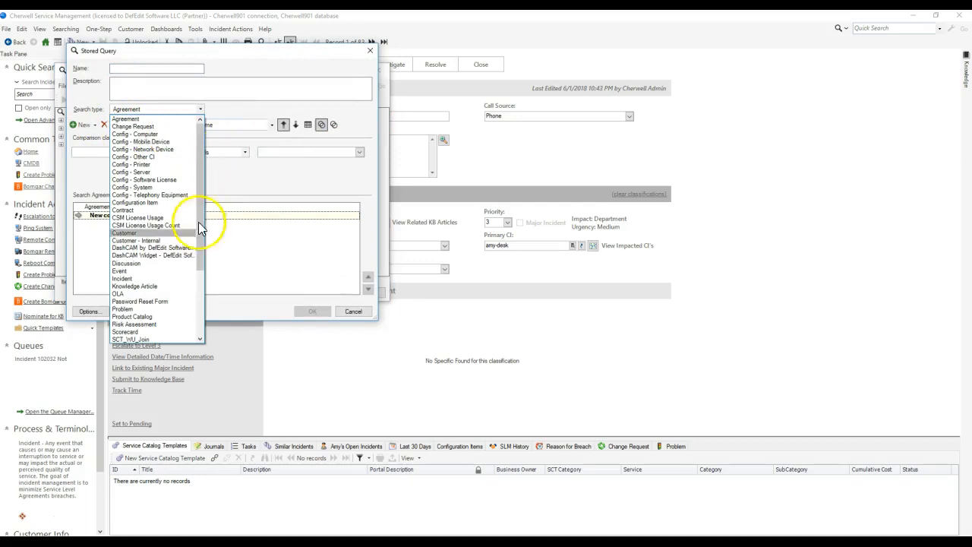
pyautogui.click(169, 277)
pyautogui.click(137, 111)
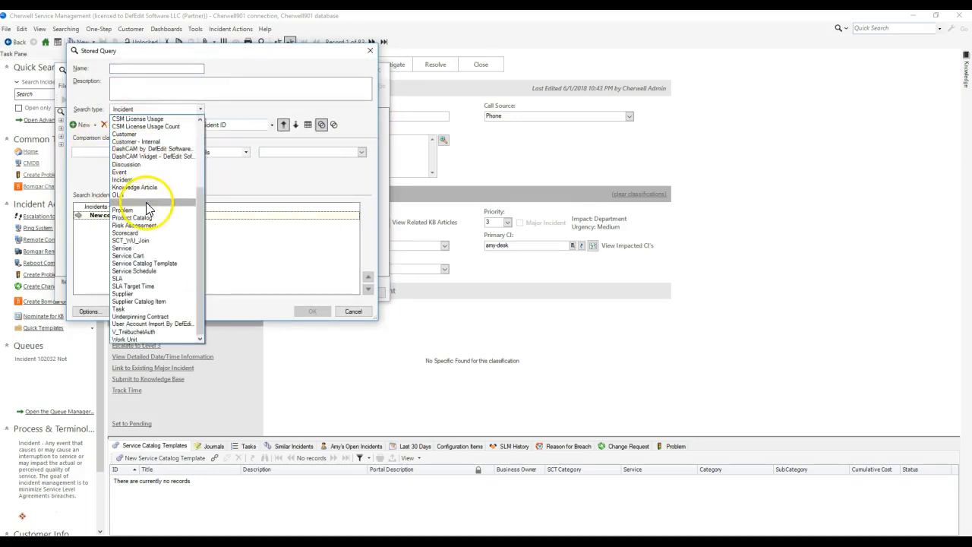
pyautogui.click(288, 177)
pyautogui.click(175, 153)
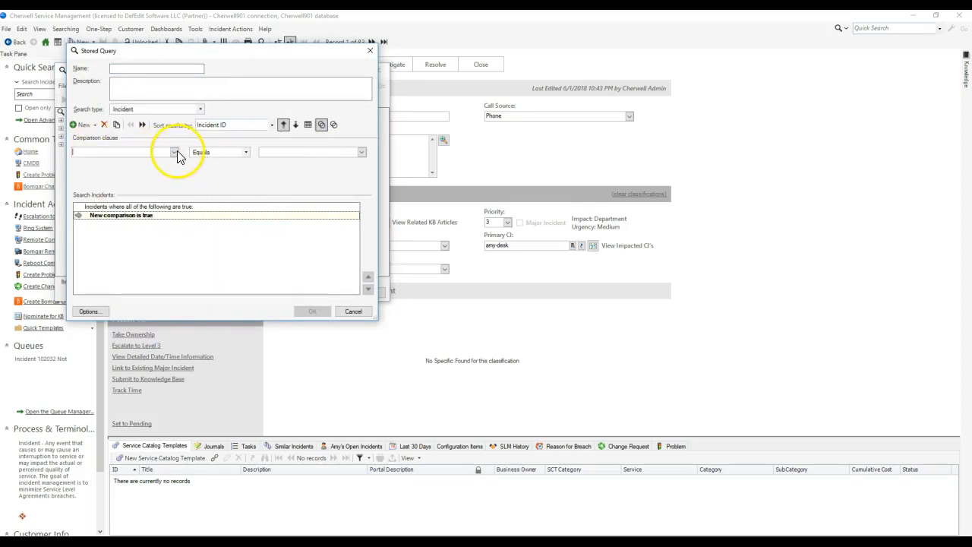
pyautogui.scroll(-5, 168, 220)
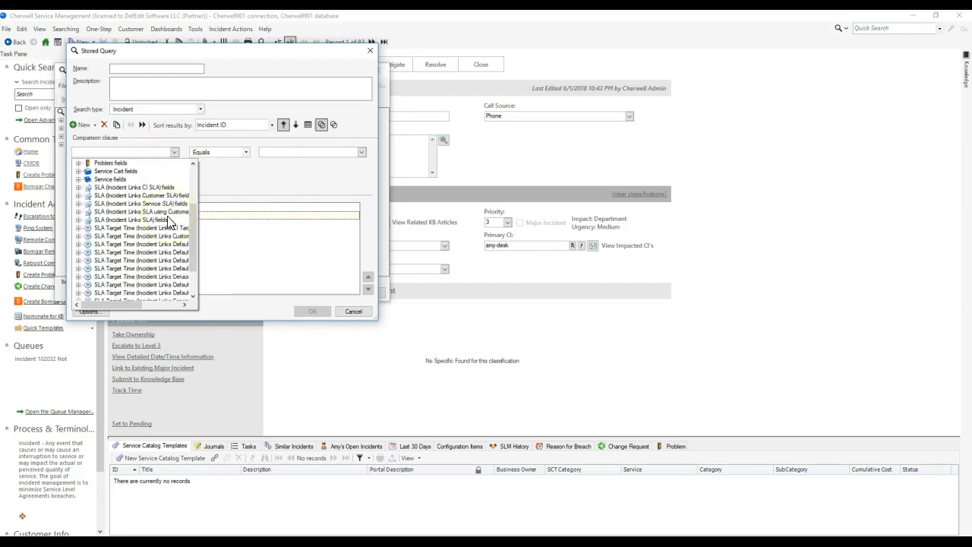
pyautogui.scroll(5, 167, 219)
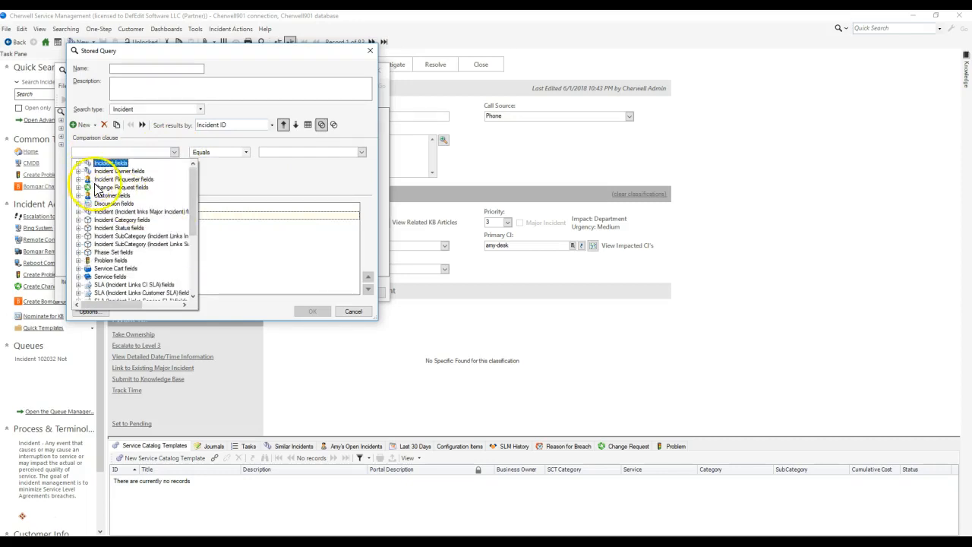
# Step: Replace the comparison with a related clause, look through the Incident relationships offered, then discard the query and close the Search Manager
pyautogui.click(94, 142)
pyautogui.click(104, 125)
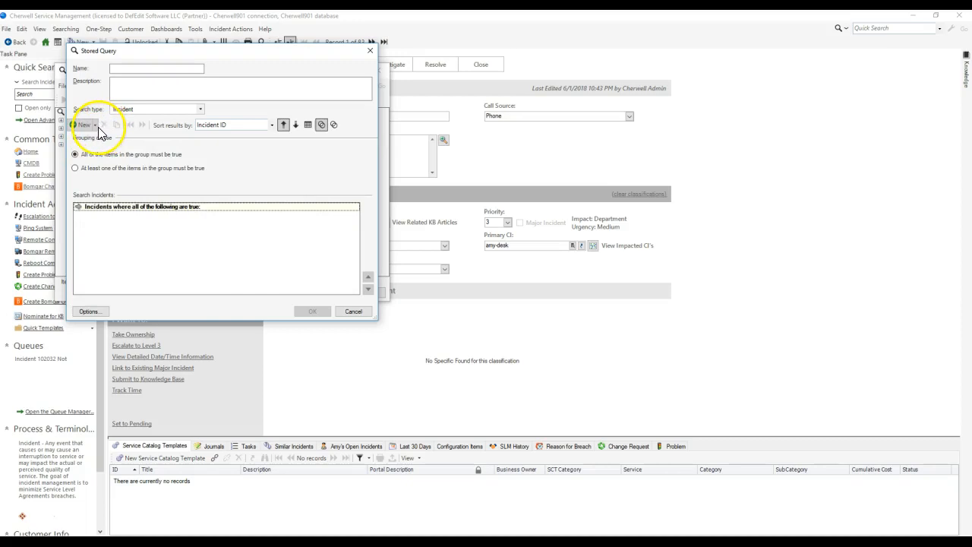
pyautogui.click(95, 126)
pyautogui.click(102, 171)
pyautogui.click(129, 148)
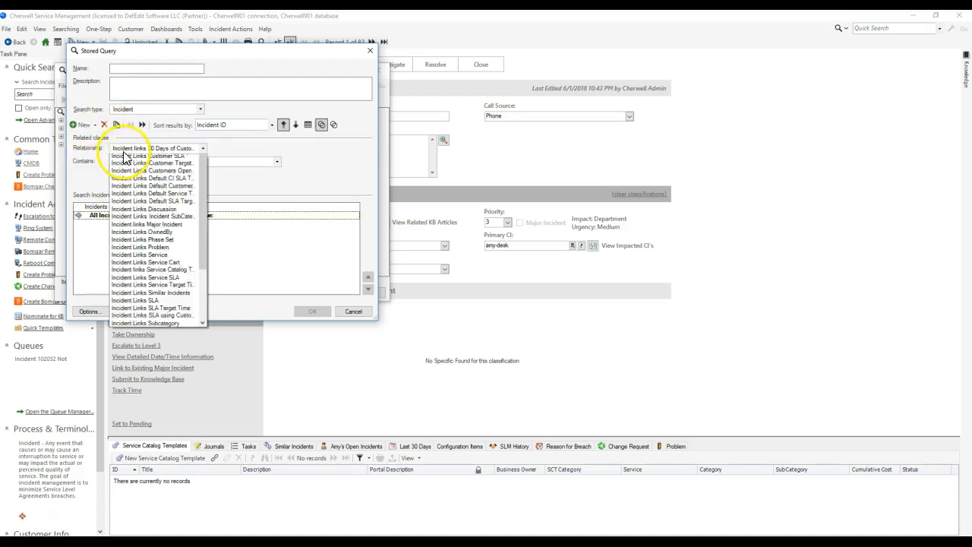
pyautogui.scroll(-2, 128, 184)
pyautogui.scroll(3, 128, 183)
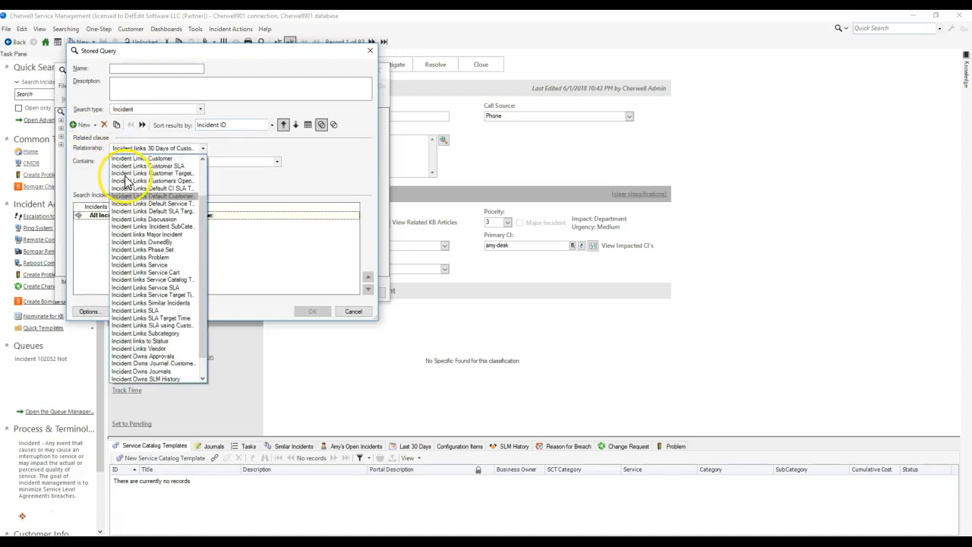
pyautogui.click(97, 153)
pyautogui.click(353, 312)
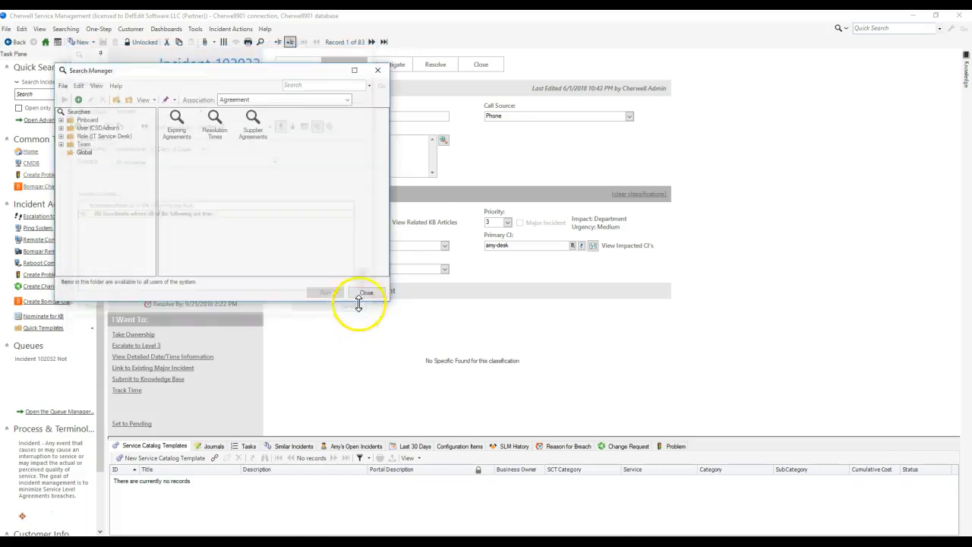
pyautogui.click(366, 291)
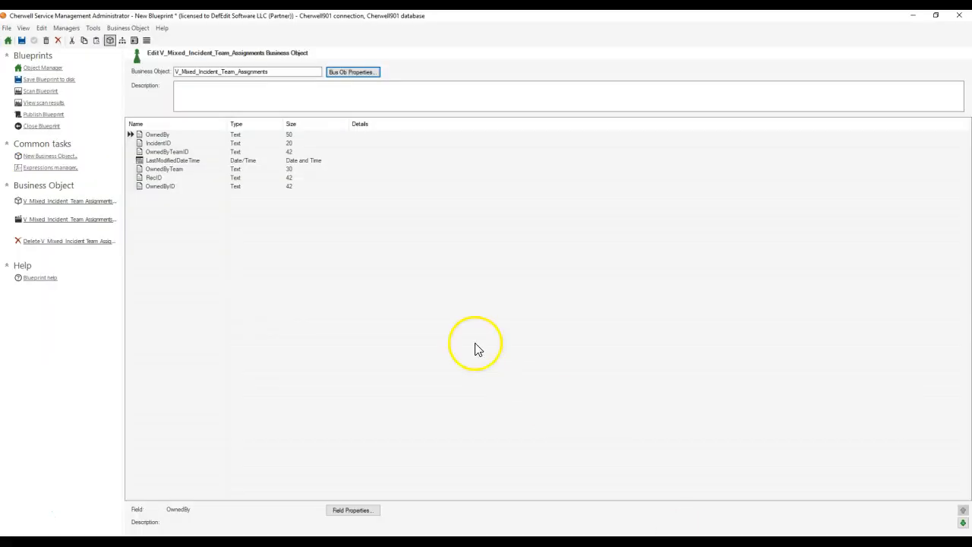
# Step: In Cherwell Administrator, return to the object list, show major objects and select Incident
pyautogui.click(38, 69)
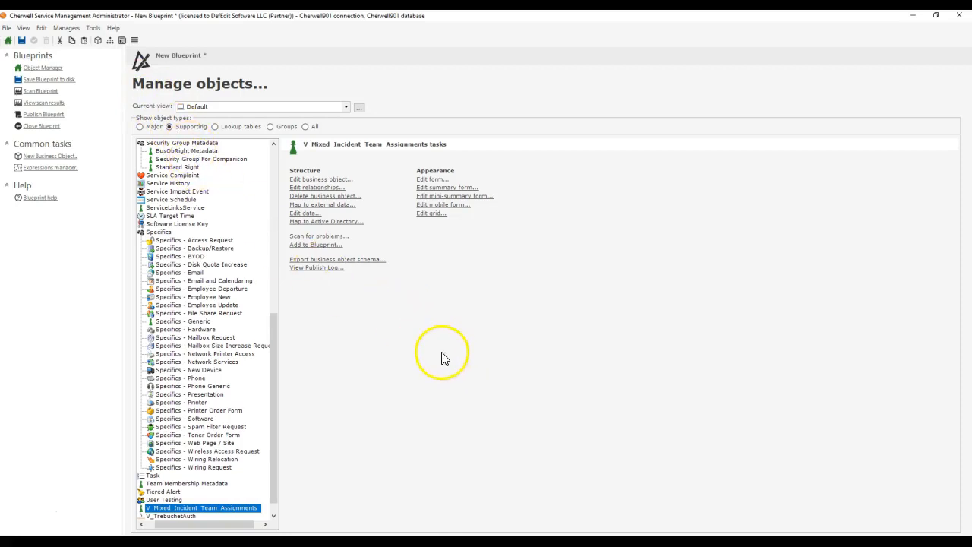
pyautogui.click(145, 127)
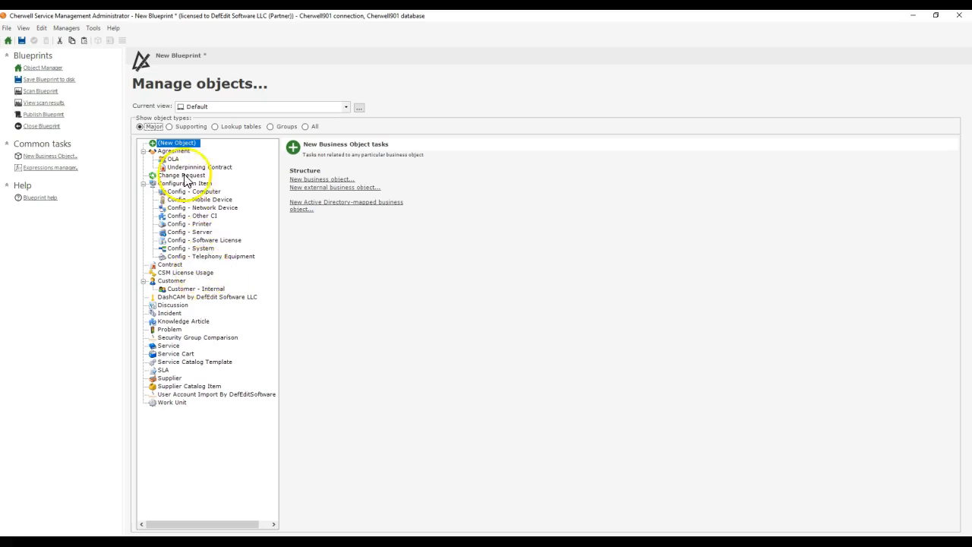
pyautogui.click(170, 313)
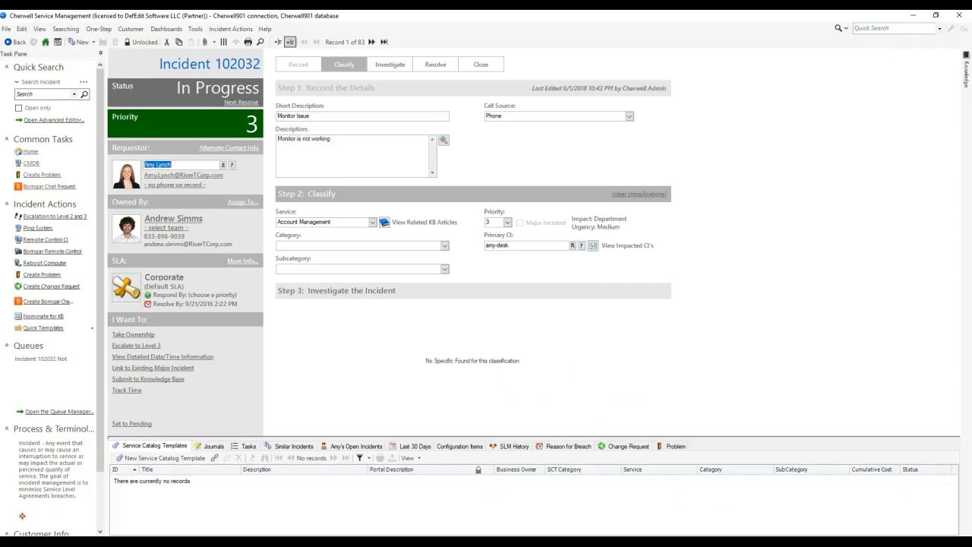
# Step: In the client, start a quick incident search with a related clause, look for the new relationship among those offered, and discard the search
pyautogui.click(65, 29)
pyautogui.click(88, 53)
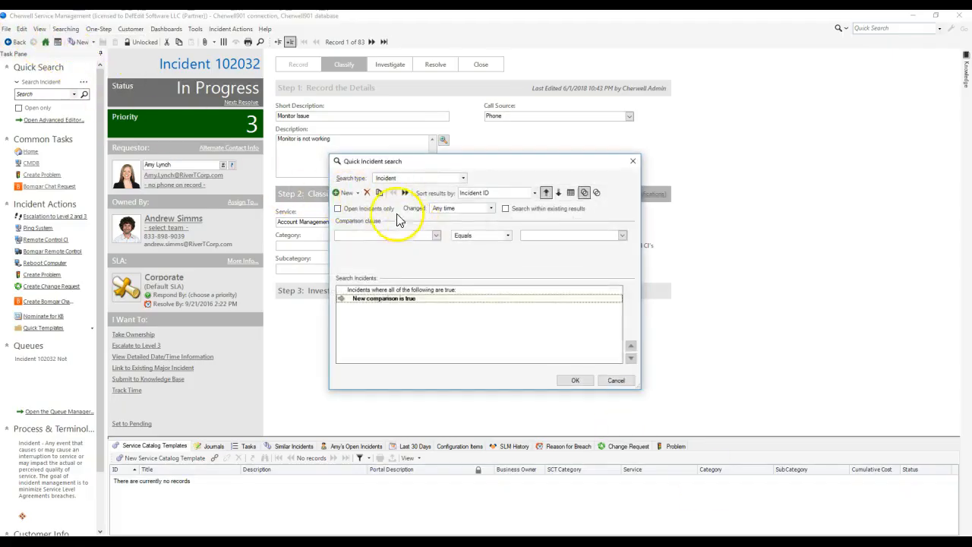
pyautogui.click(368, 194)
pyautogui.click(353, 192)
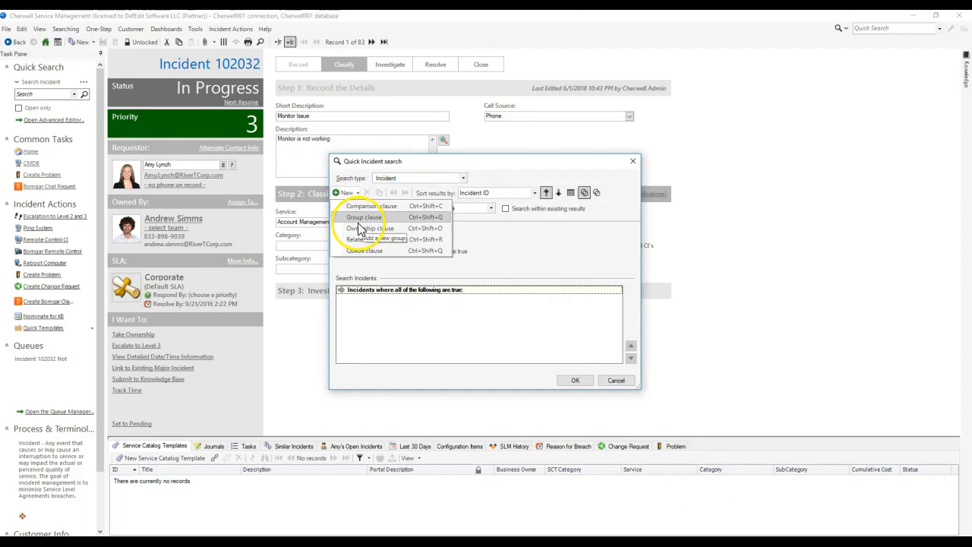
pyautogui.click(363, 239)
pyautogui.click(422, 231)
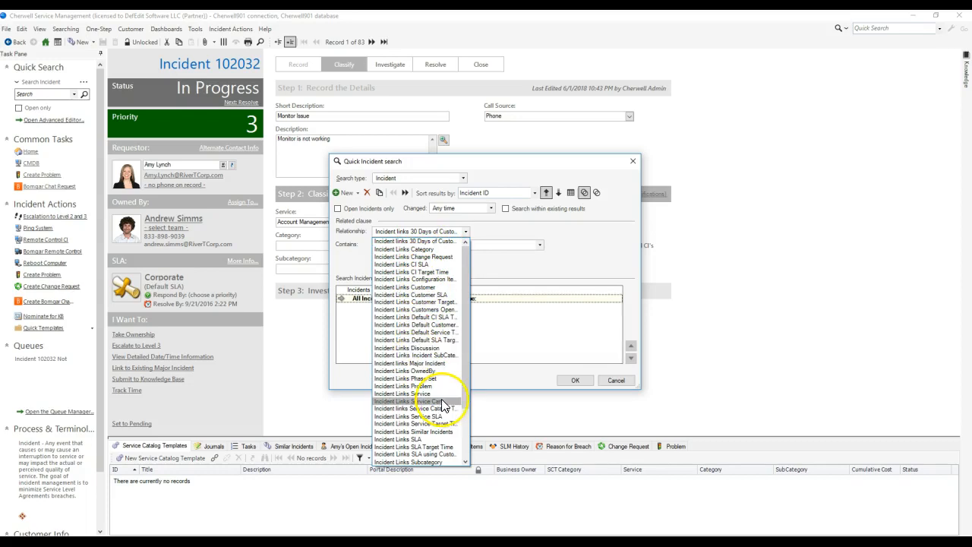
pyautogui.click(532, 295)
pyautogui.click(614, 381)
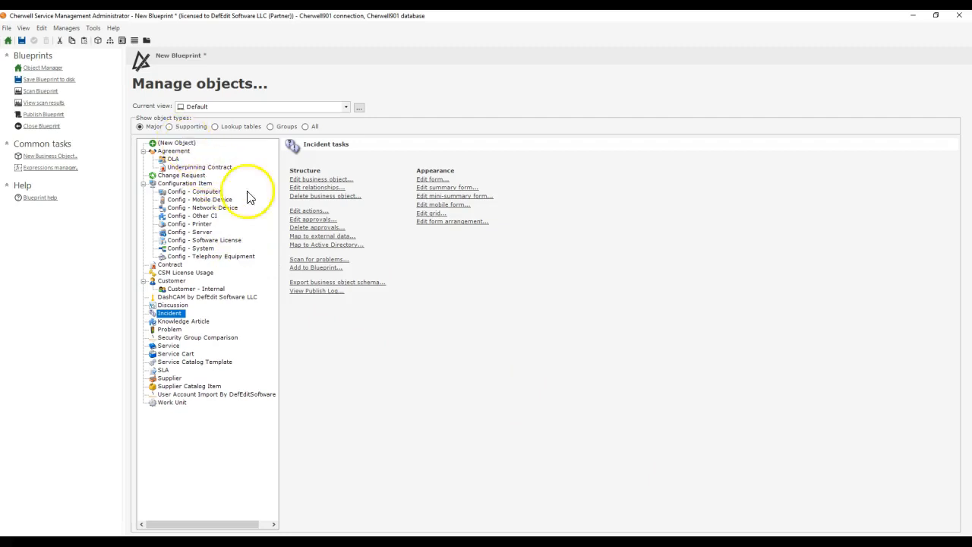
# Step: In Cherwell Administrator, set Incident's Broken Team Ownership on Incident relationship to one related item and inspect its advanced options and database attributes
pyautogui.click(309, 187)
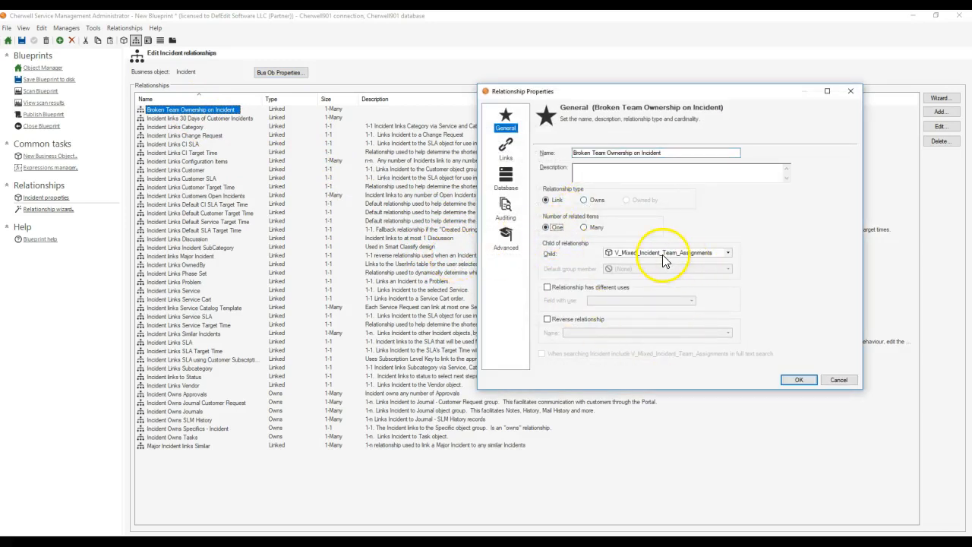
pyautogui.click(506, 236)
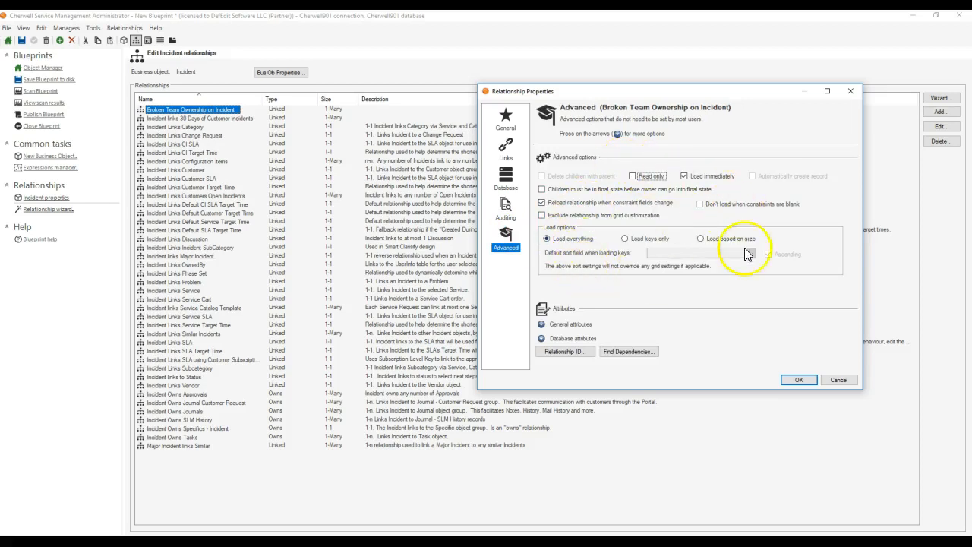
pyautogui.click(542, 327)
pyautogui.click(540, 294)
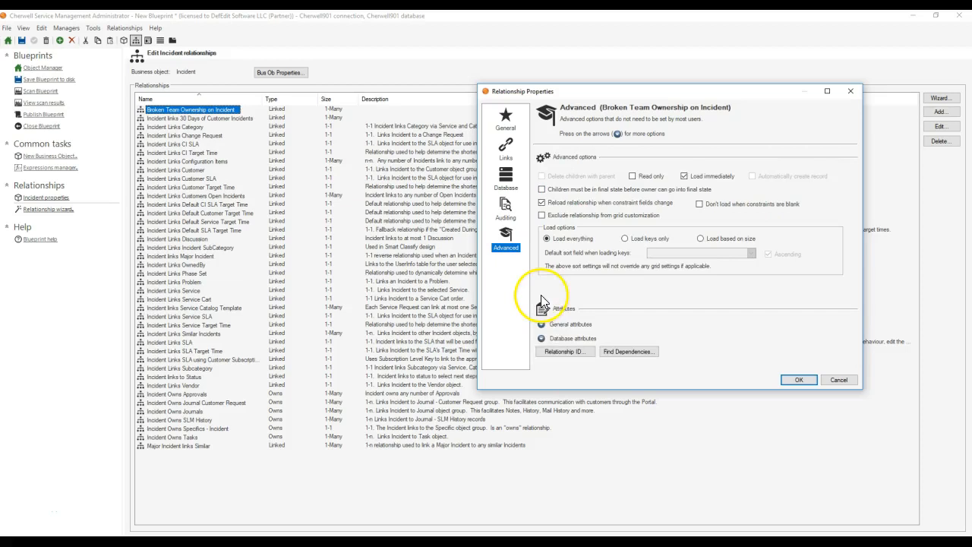
pyautogui.click(541, 337)
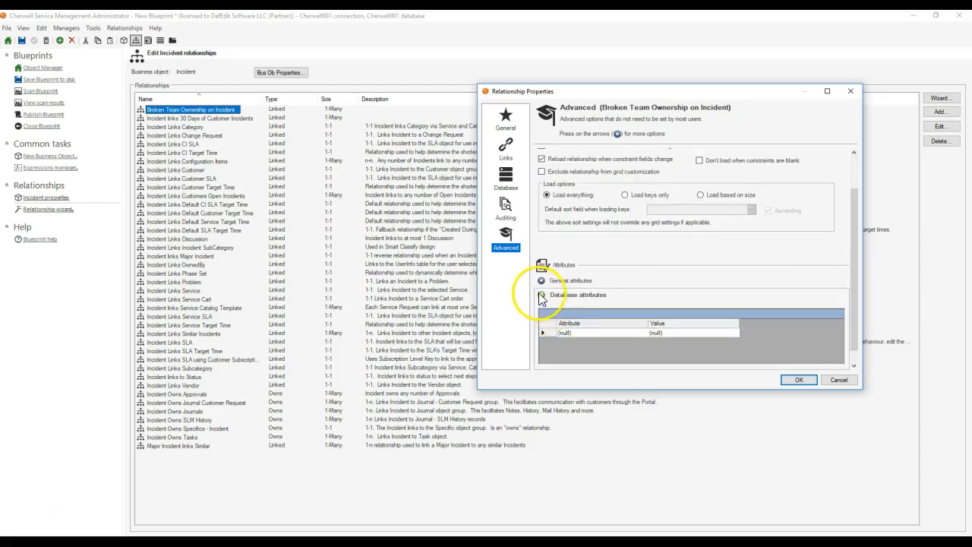
pyautogui.click(541, 294)
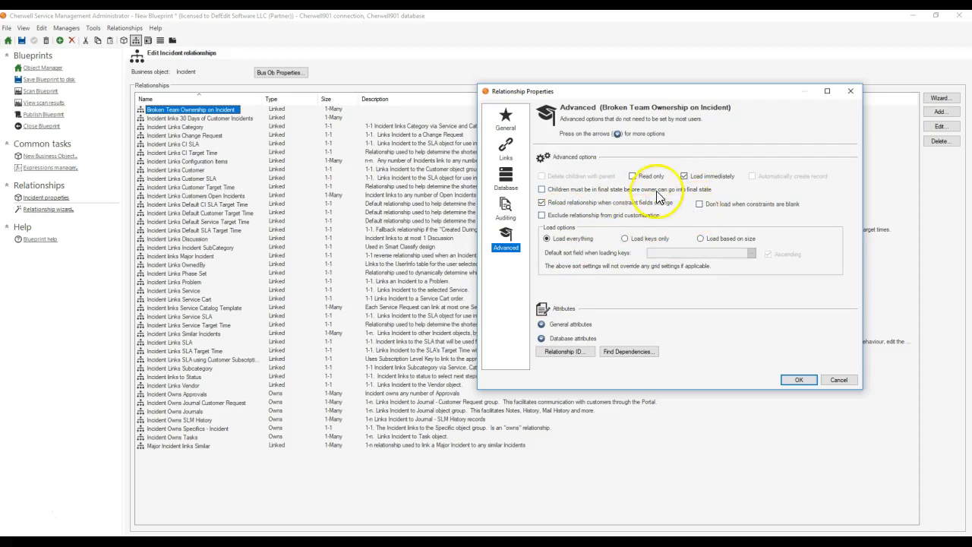
# Step: Review the relationship's general and link settings, accept the change, and reopen its properties to check the link constraint
pyautogui.click(499, 121)
pyautogui.click(505, 146)
pyautogui.click(506, 120)
pyautogui.click(790, 380)
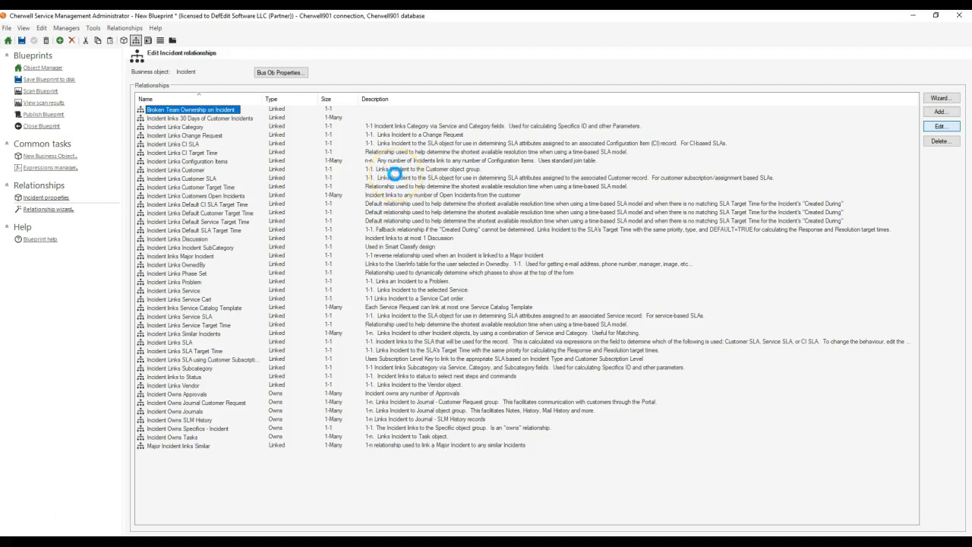
pyautogui.click(514, 161)
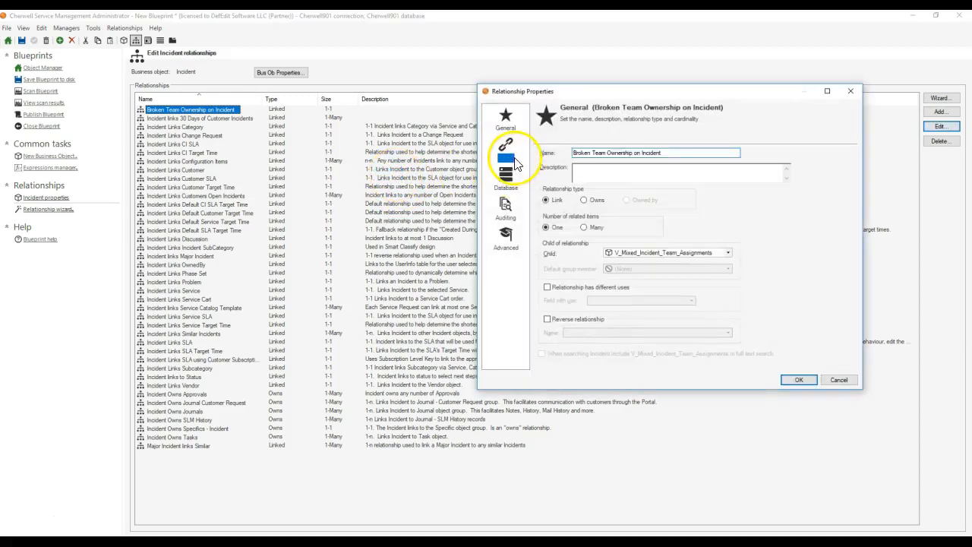
pyautogui.click(835, 378)
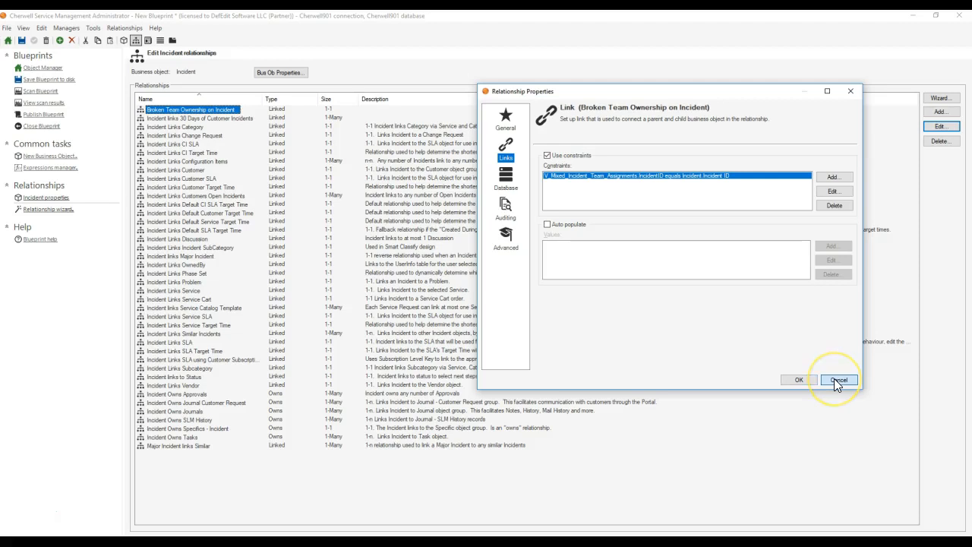
# Step: Publish the blueprint without saving it, scanning for errors beforehand, and dismiss the publish messages
pyautogui.click(43, 113)
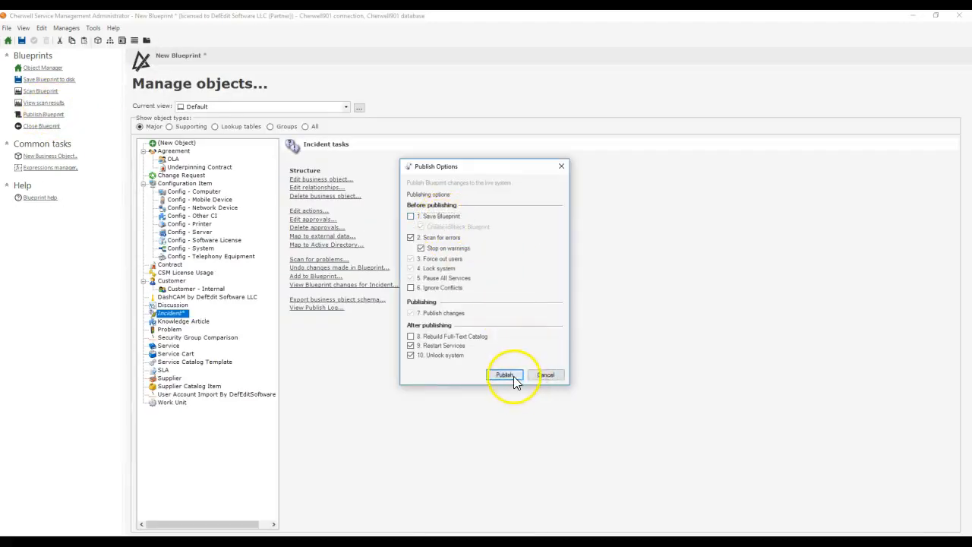
pyautogui.click(504, 374)
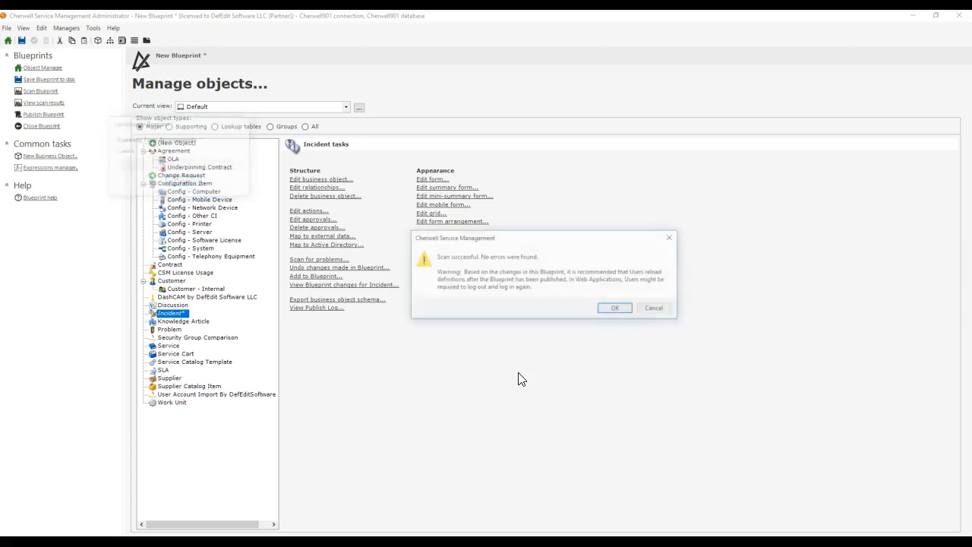
pyautogui.click(615, 308)
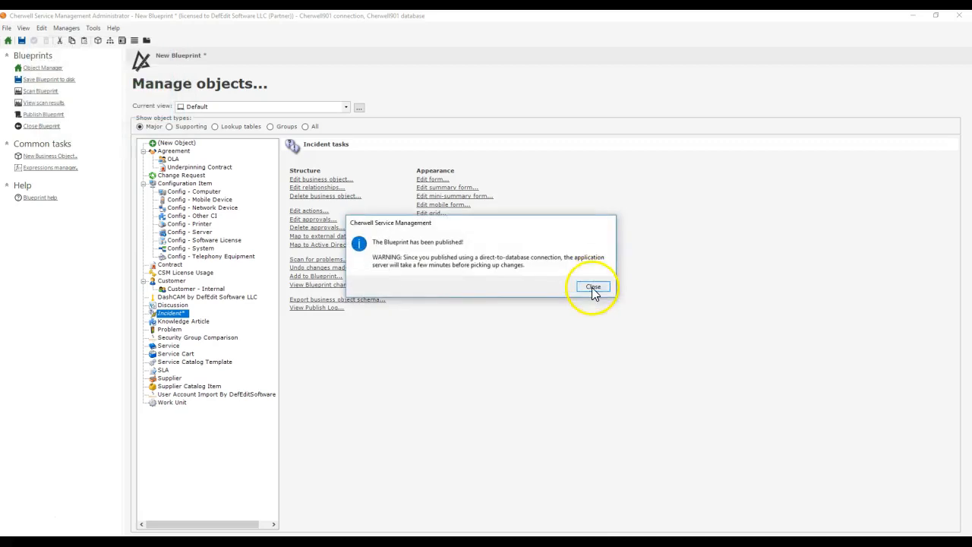
pyautogui.click(593, 288)
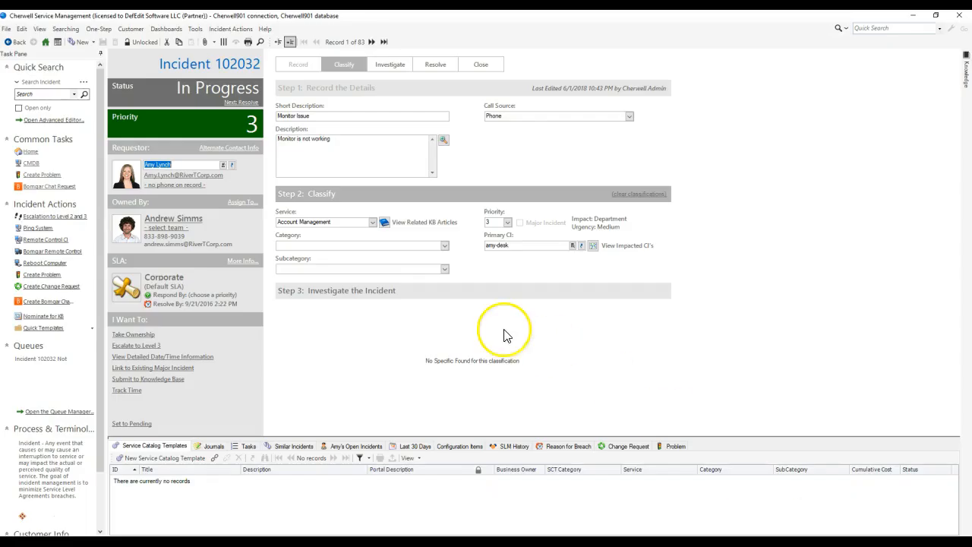
# Step: In the Cherwell client, reload the definitions to pick up the published blueprint
pyautogui.click(265, 30)
pyautogui.click(269, 48)
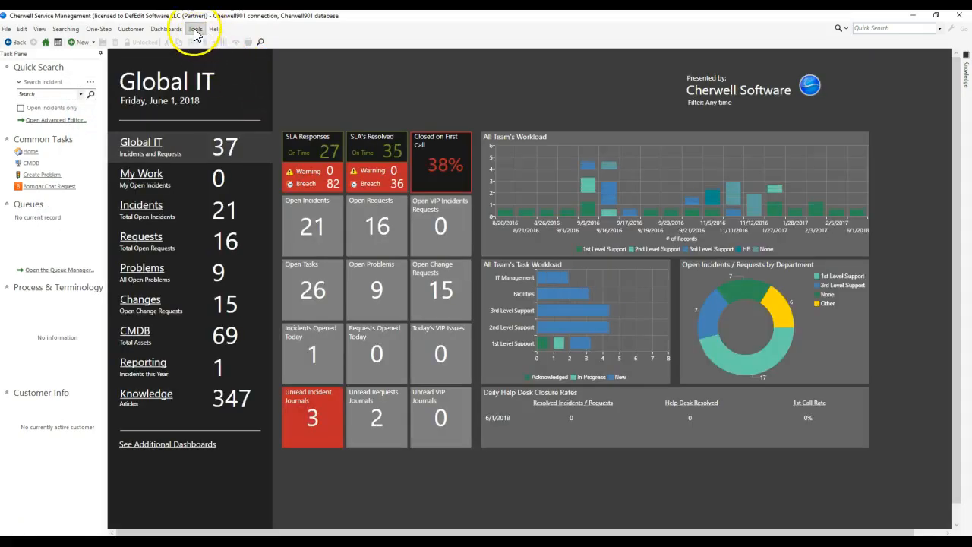
pyautogui.click(195, 29)
pyautogui.click(196, 30)
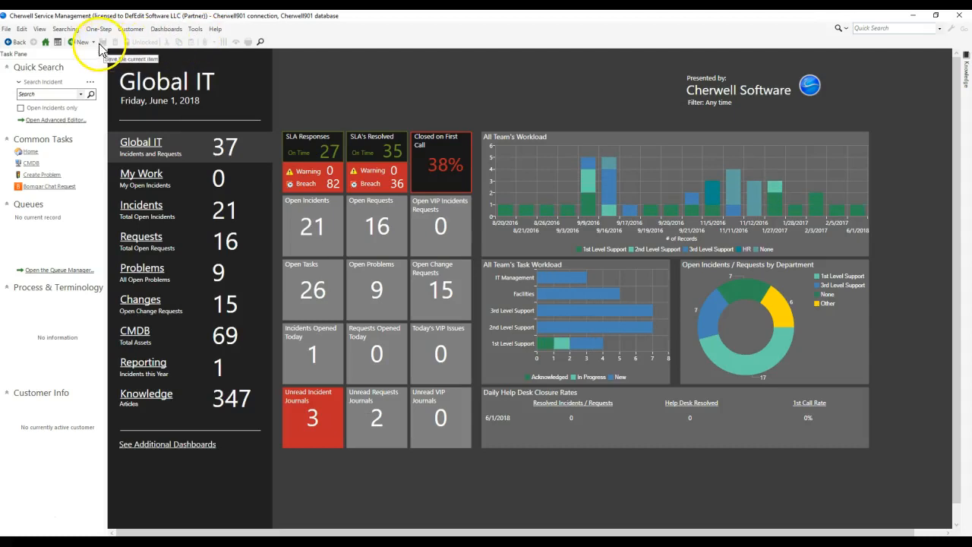
# Step: Open a quick Incident search and look through the comparison clause fields for those of the Broken Team Ownership relationship
pyautogui.click(65, 29)
pyautogui.click(67, 54)
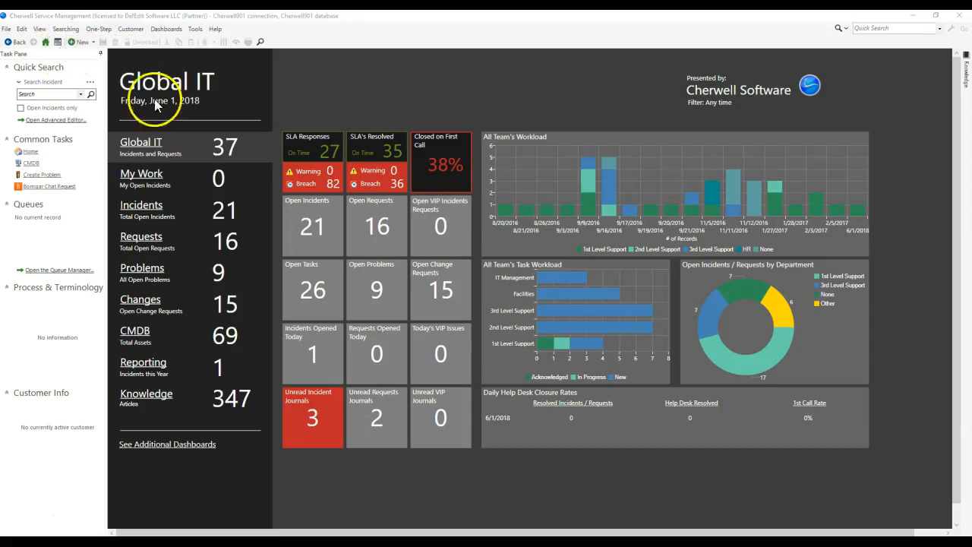
pyautogui.click(428, 178)
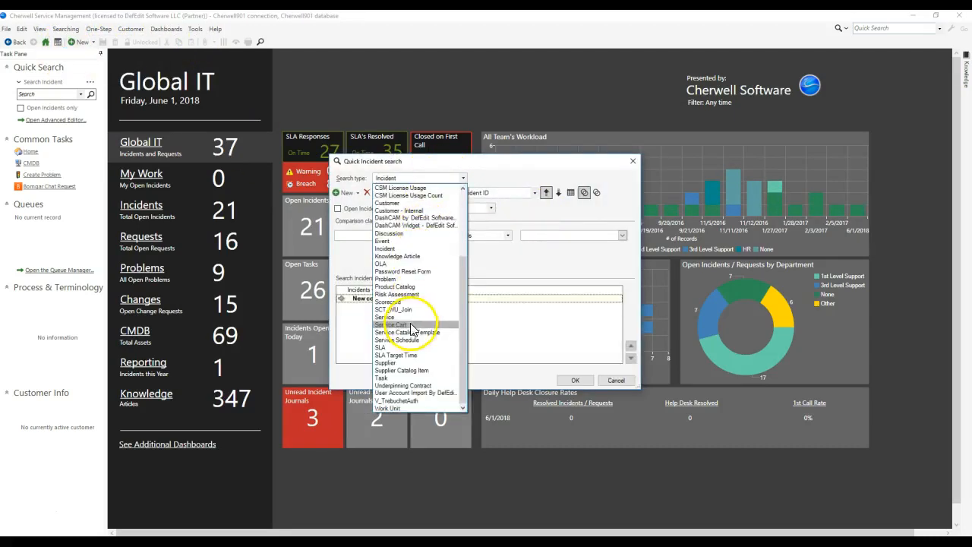
pyautogui.click(414, 249)
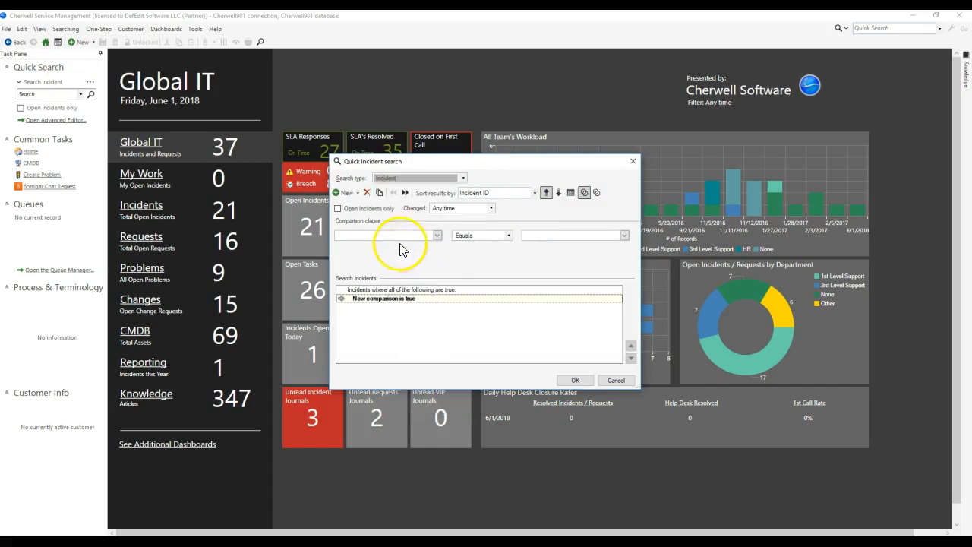
pyautogui.click(438, 236)
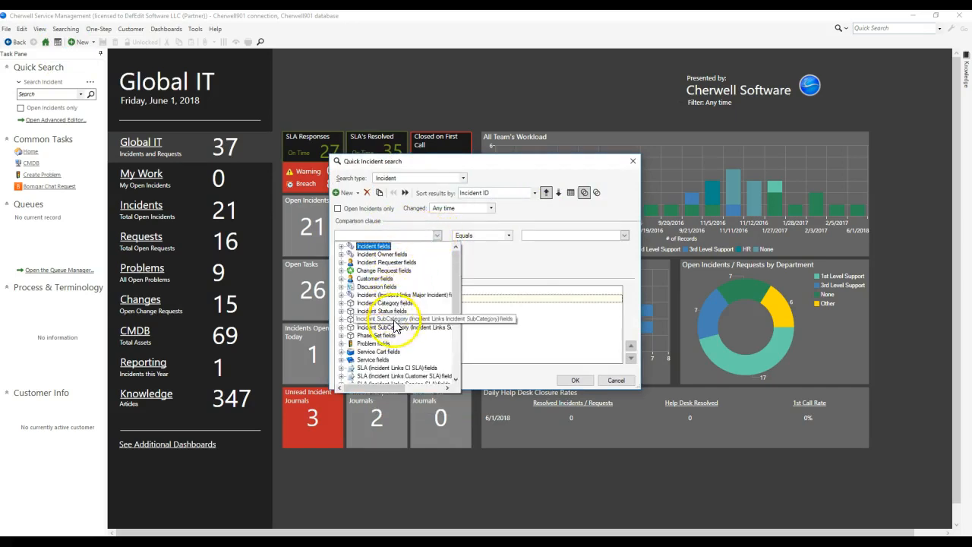
pyautogui.scroll(-2, 394, 347)
pyautogui.scroll(-3, 394, 346)
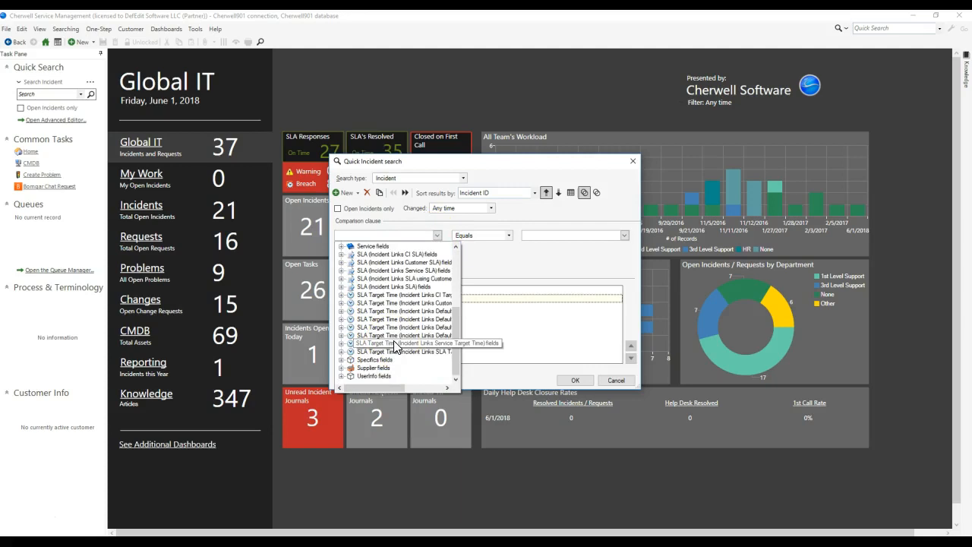
pyautogui.scroll(5, 387, 351)
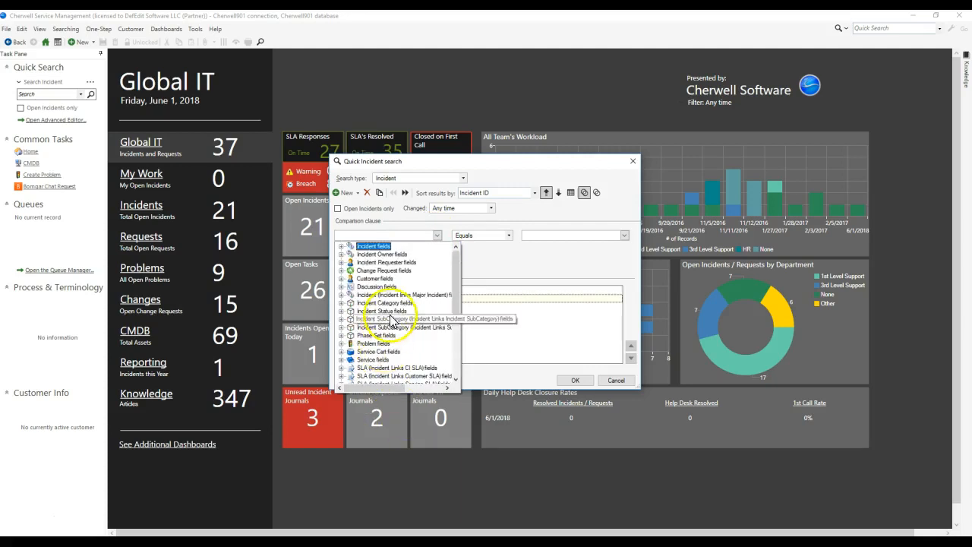
# Step: Check a related clause's relationship list for Broken Team Ownership on Incident, and close the search without running it
pyautogui.click(393, 220)
pyautogui.click(366, 193)
pyautogui.click(354, 192)
pyautogui.click(363, 239)
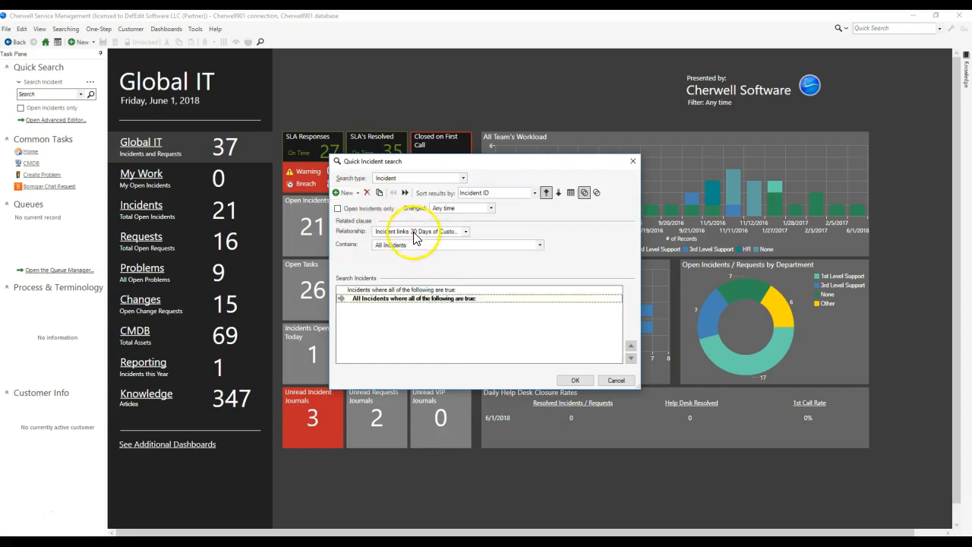
pyautogui.click(414, 231)
pyautogui.scroll(-3, 414, 254)
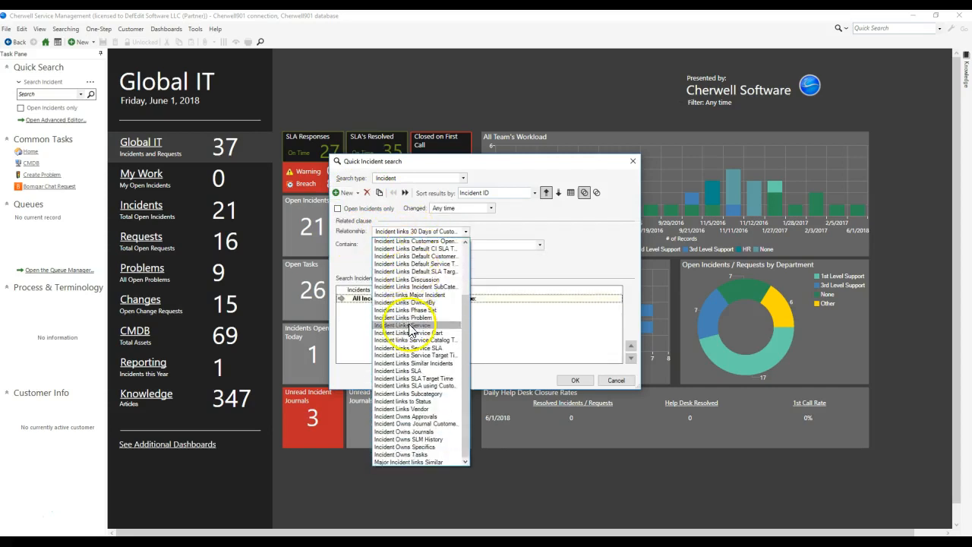
pyautogui.scroll(3, 411, 328)
pyautogui.click(502, 255)
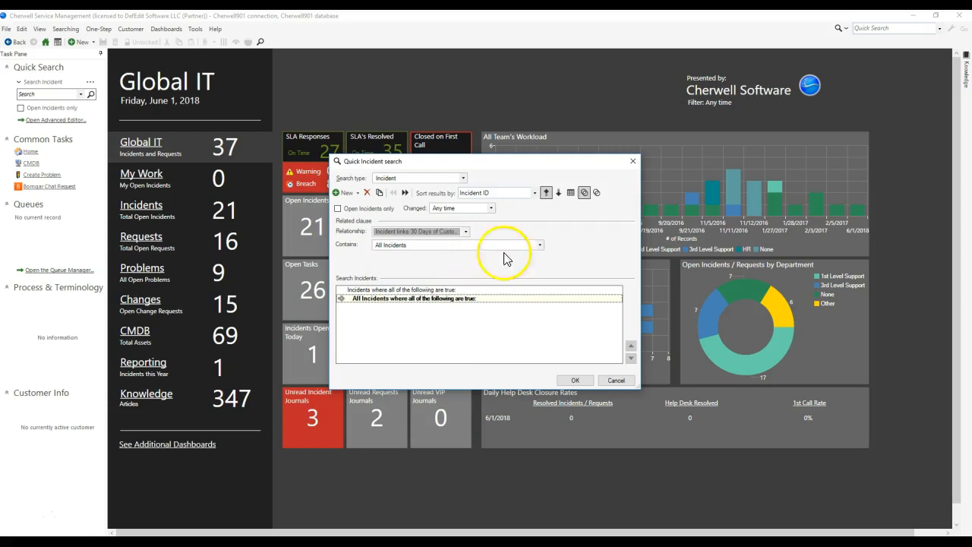
pyautogui.click(617, 382)
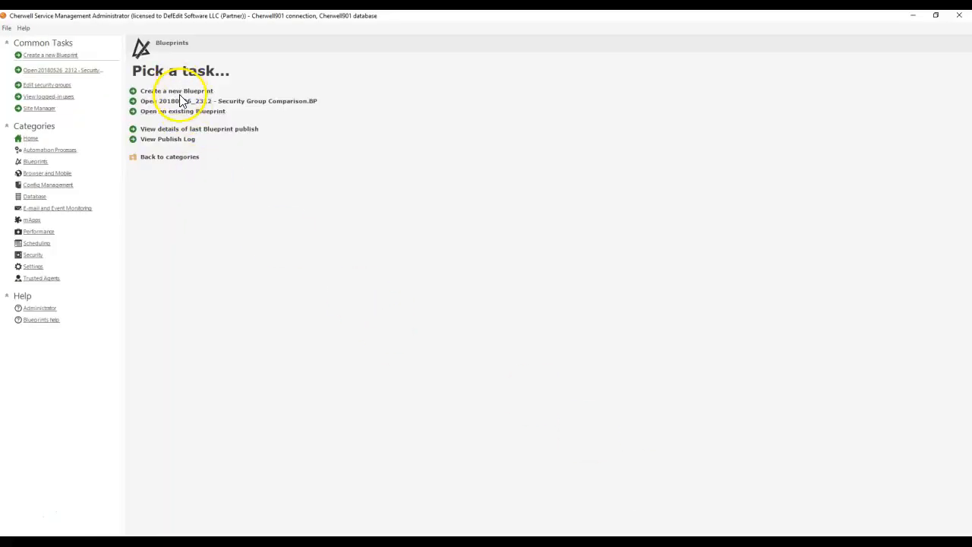
# Step: In Cherwell Administrator, create a new blueprint and delete Incident's Broken Team Ownership on Incident relationship
pyautogui.click(199, 92)
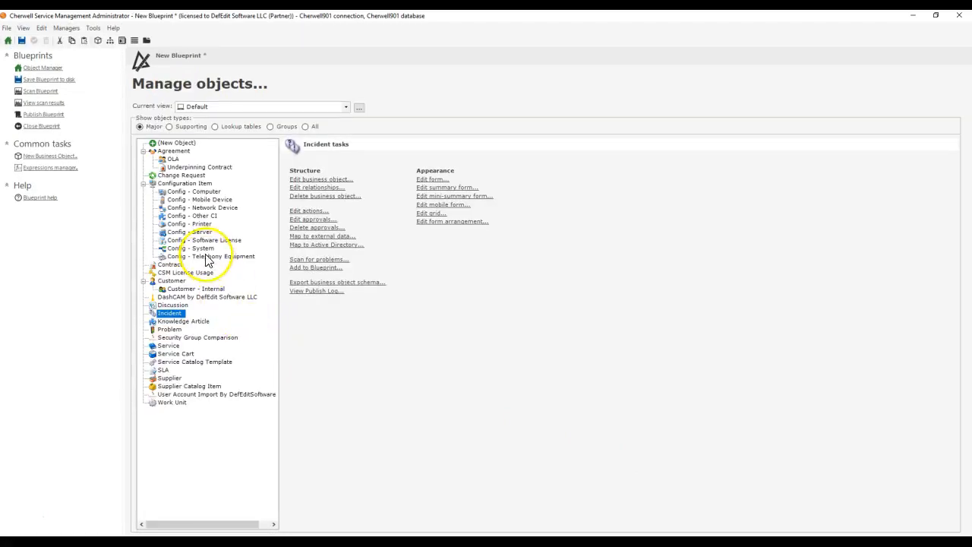
pyautogui.click(308, 190)
pyautogui.rightClick(207, 111)
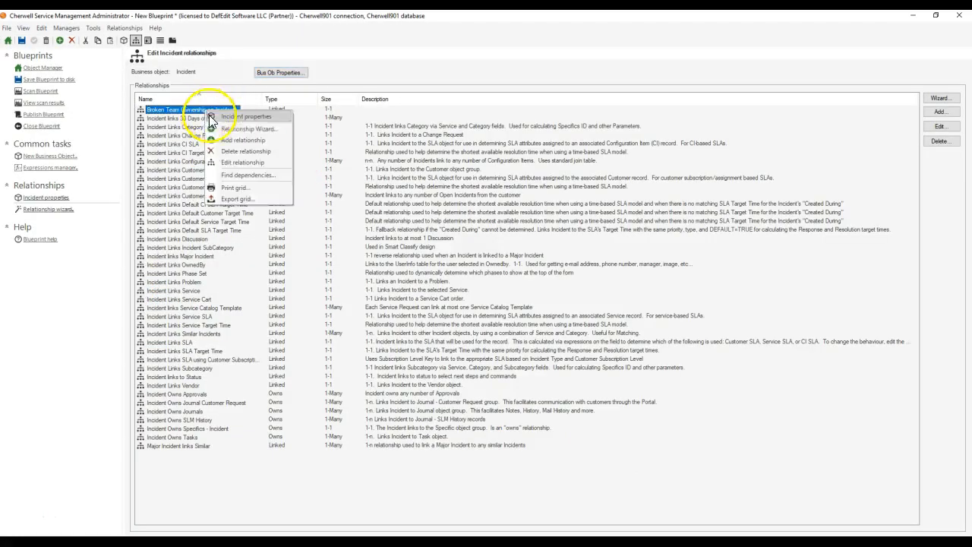
pyautogui.click(233, 151)
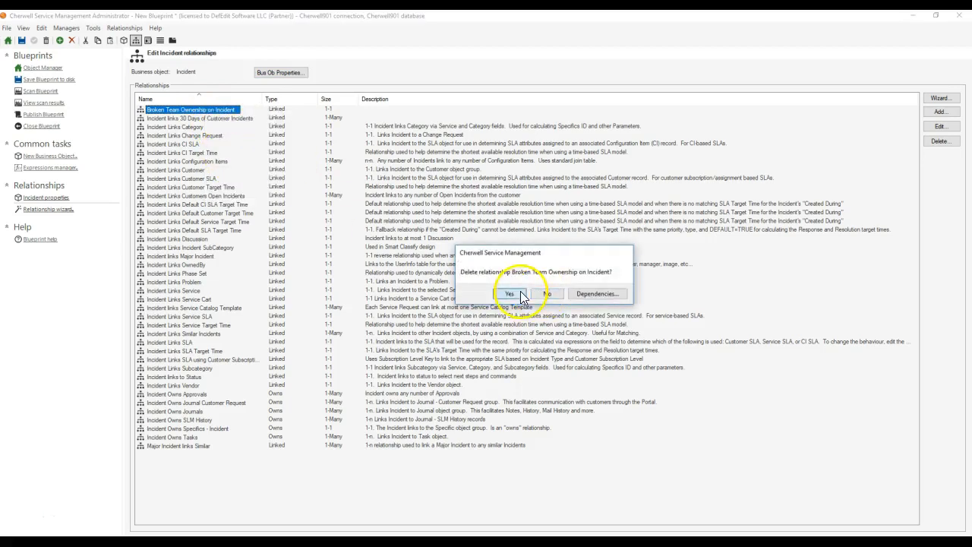
pyautogui.click(519, 294)
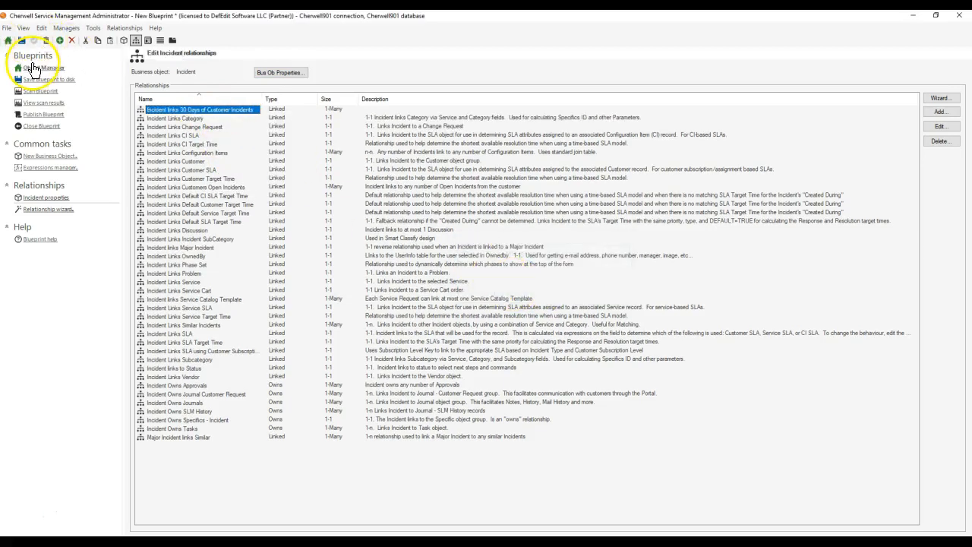
# Step: Find V_Mixed_Incident_Team_Assignments among the supporting objects and open its business object properties
pyautogui.click(43, 68)
pyautogui.click(230, 126)
pyautogui.scroll(-1, 276, 240)
pyautogui.moveTo(276, 240); pyautogui.dragTo(210, 495)
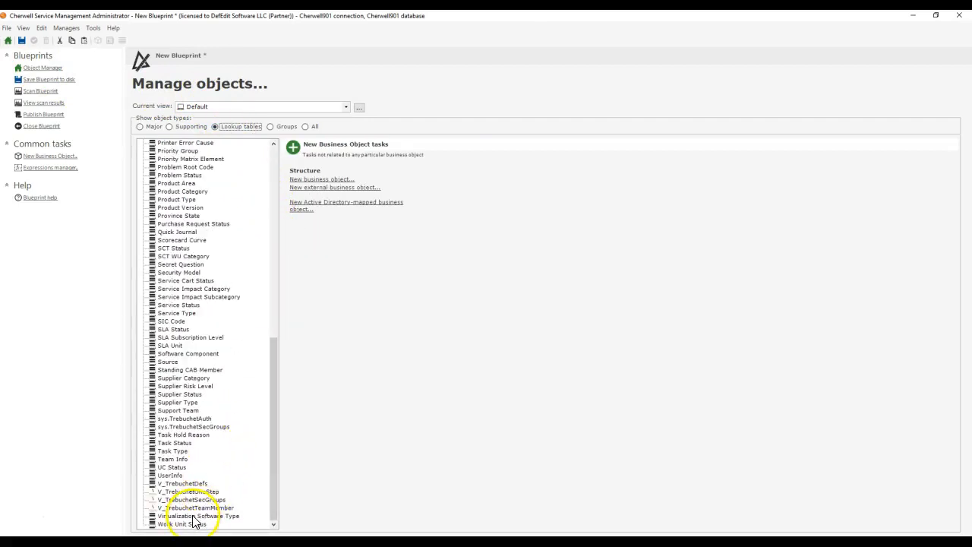
pyautogui.click(190, 484)
pyautogui.click(186, 434)
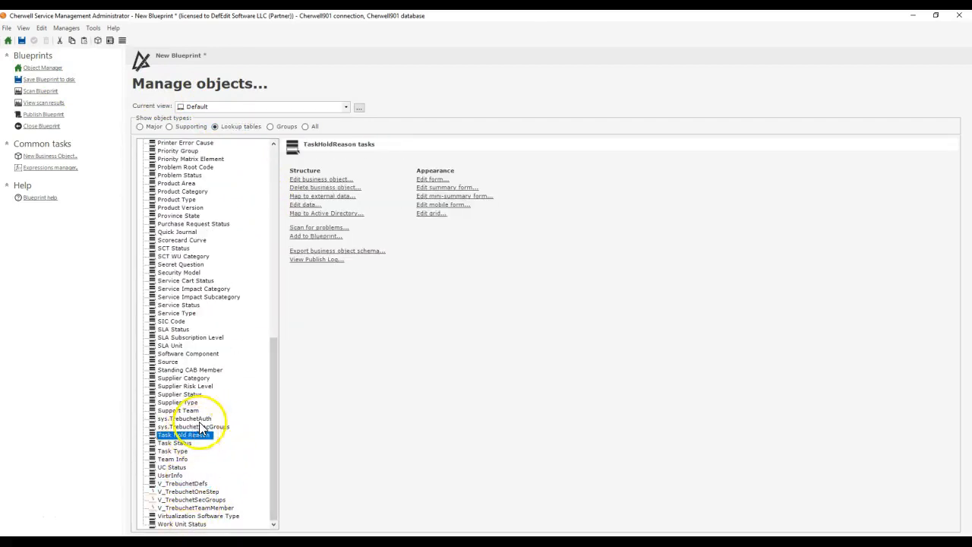
pyautogui.click(182, 127)
pyautogui.scroll(-10, 204, 410)
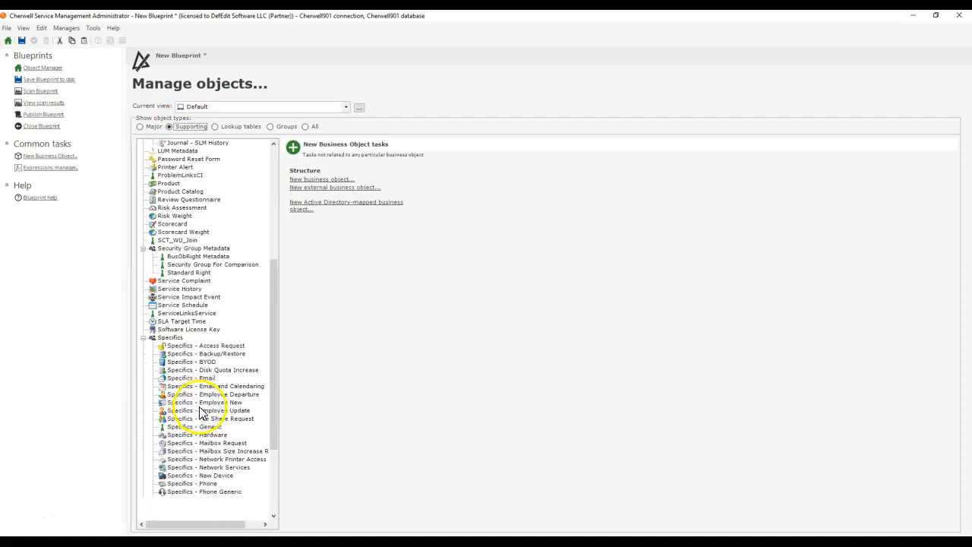
pyautogui.doubleClick(183, 492)
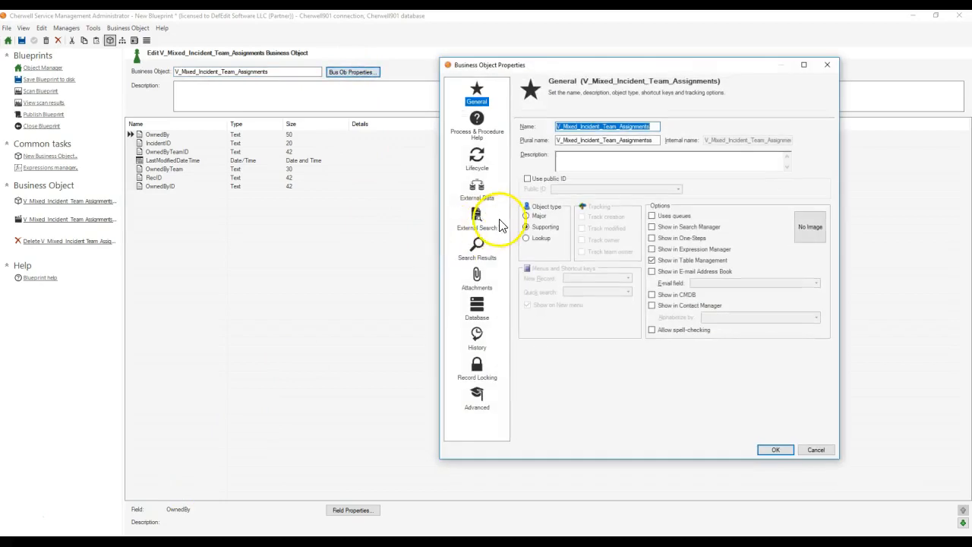
# Step: Inspect the object's external data, lifecycle, and search result settings, plus its advanced options and general attributes
pyautogui.click(479, 222)
pyautogui.click(481, 194)
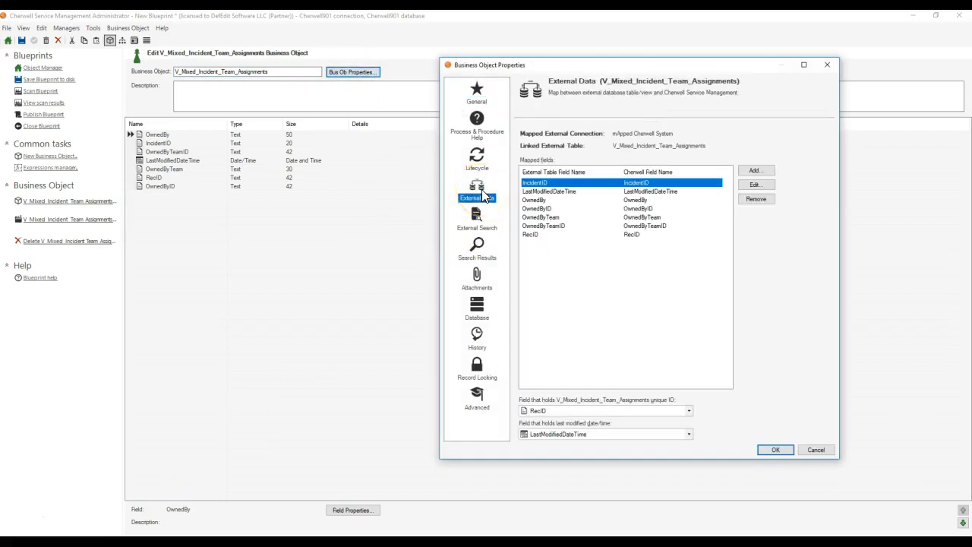
pyautogui.click(475, 155)
pyautogui.click(477, 245)
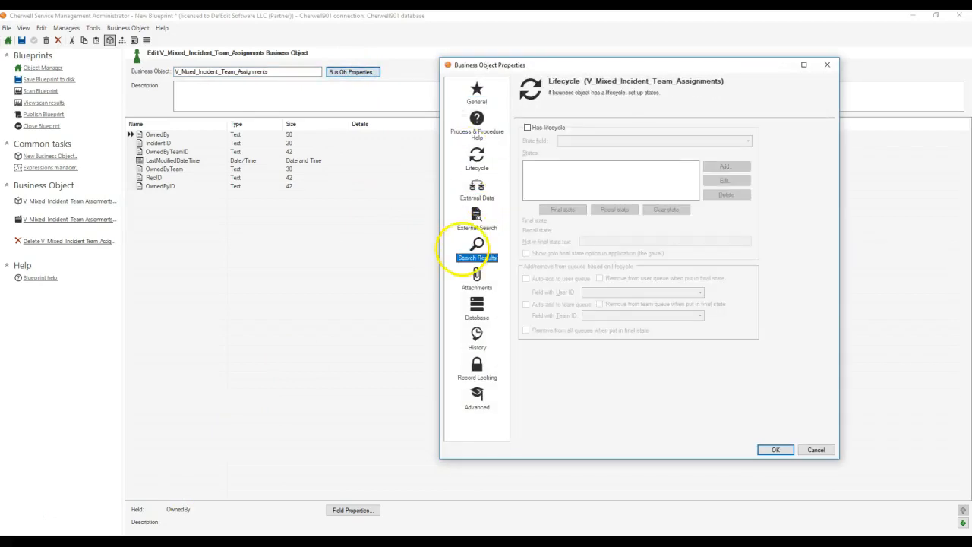
pyautogui.click(465, 220)
pyautogui.click(475, 250)
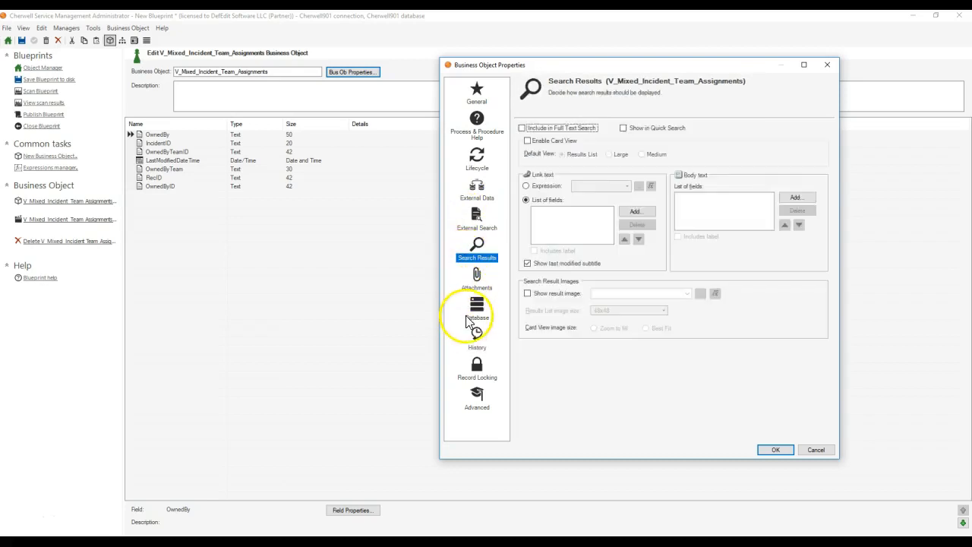
pyautogui.click(474, 396)
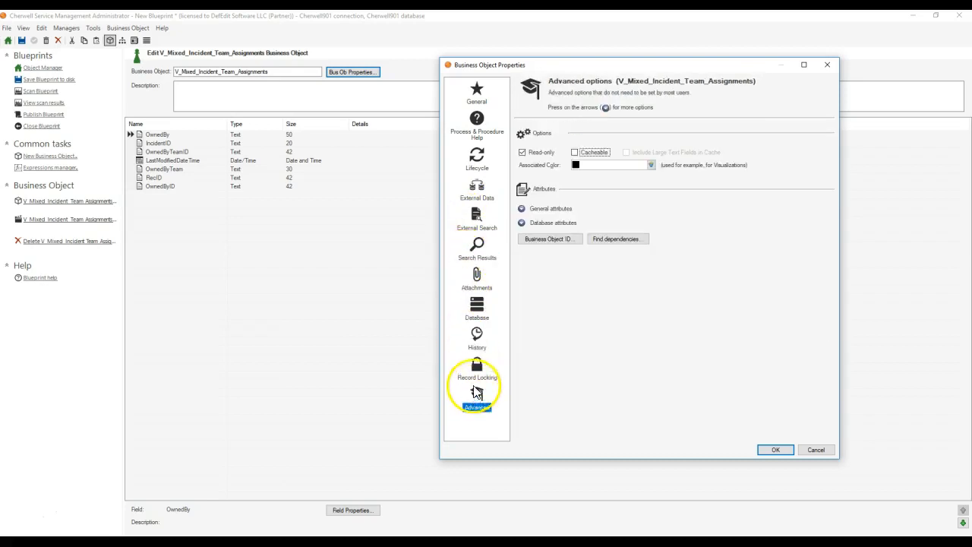
pyautogui.click(522, 210)
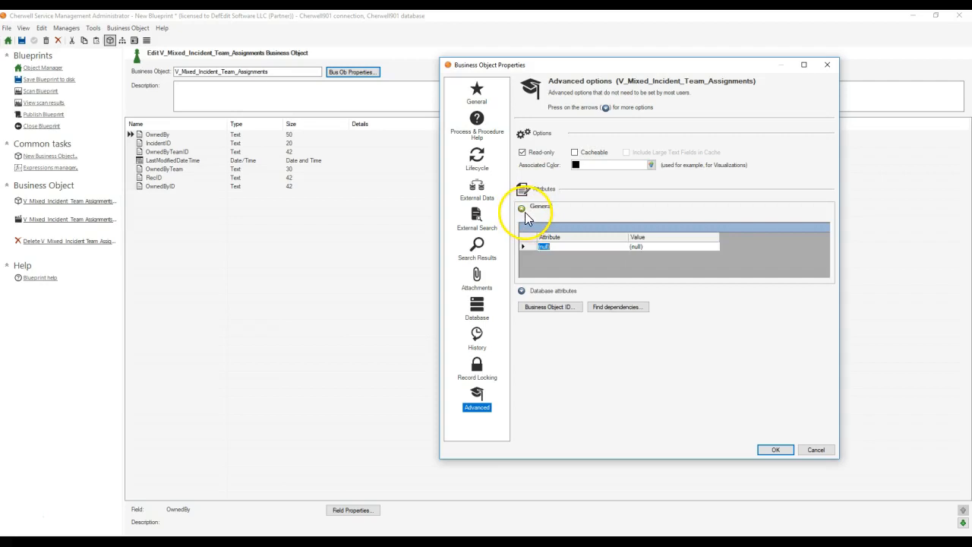
pyautogui.click(522, 208)
pyautogui.click(521, 208)
pyautogui.click(521, 209)
# Step: Review the object's general, process help, external mapping, attachment and database settings, and close the properties without changes
pyautogui.click(476, 90)
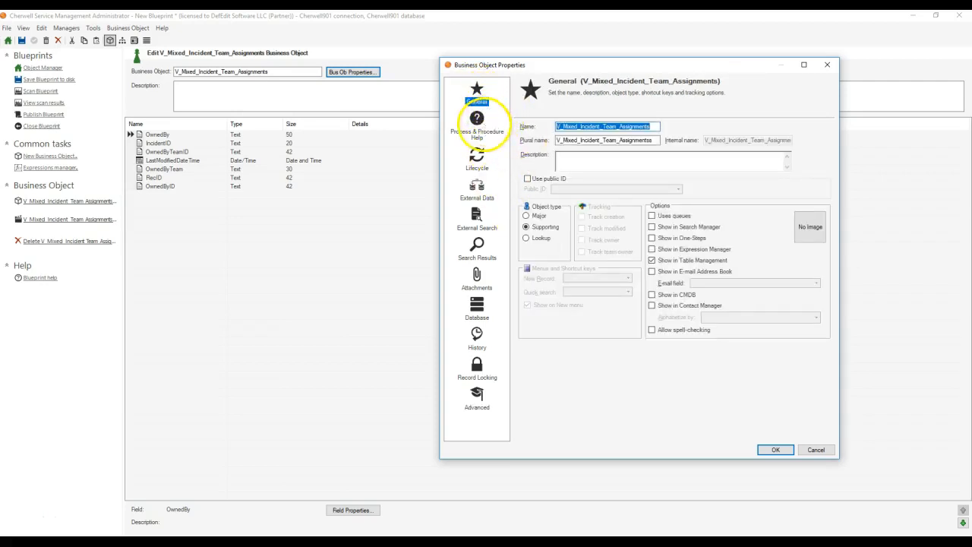
pyautogui.click(482, 126)
pyautogui.click(476, 160)
pyautogui.click(476, 197)
pyautogui.click(477, 257)
pyautogui.click(477, 193)
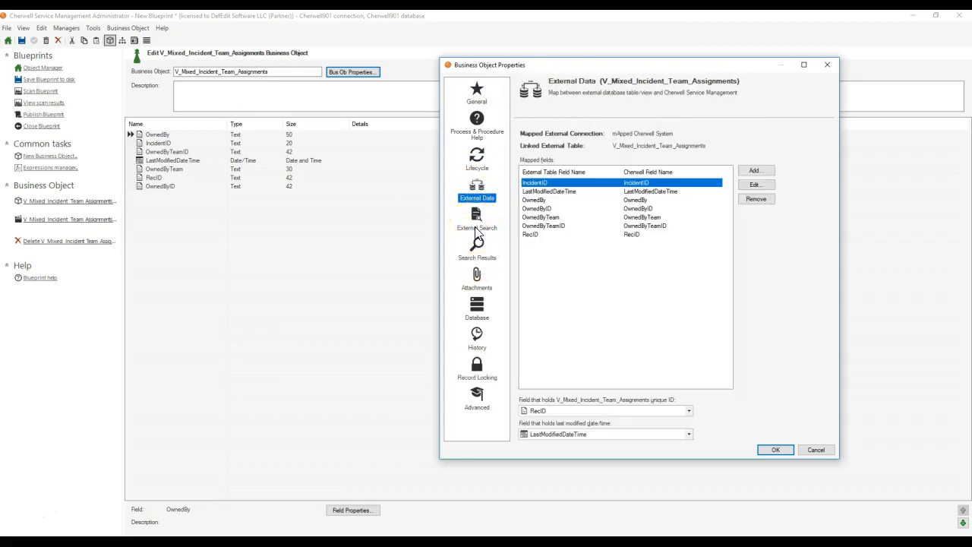
pyautogui.click(476, 234)
pyautogui.click(472, 275)
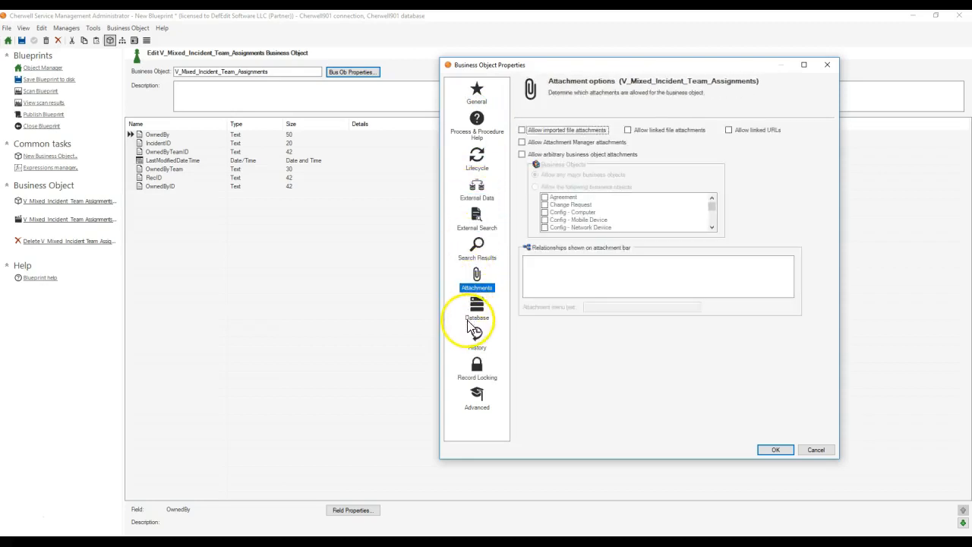
pyautogui.click(475, 313)
pyautogui.click(815, 450)
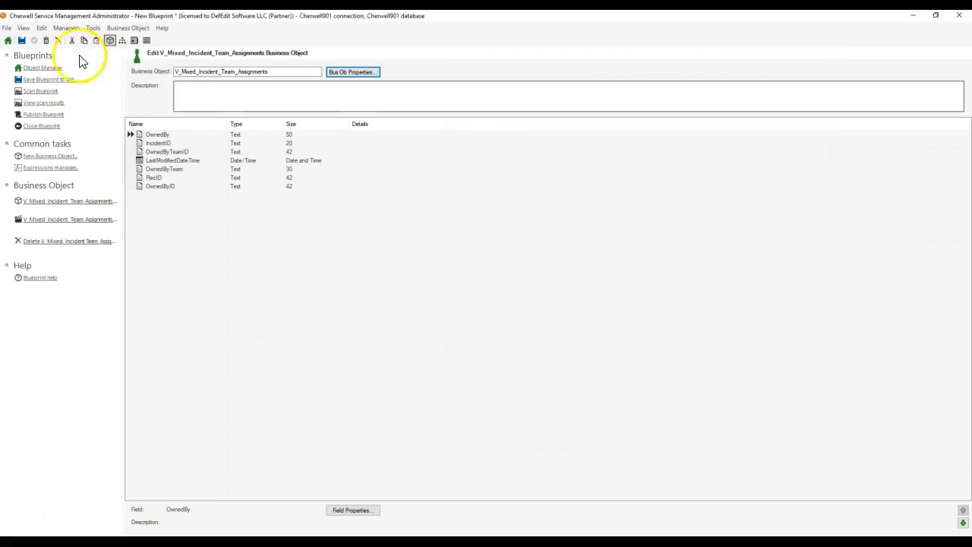
# Step: Delete the V_Mixed_Incident_Team_Assignments business object from the blueprint
pyautogui.click(9, 41)
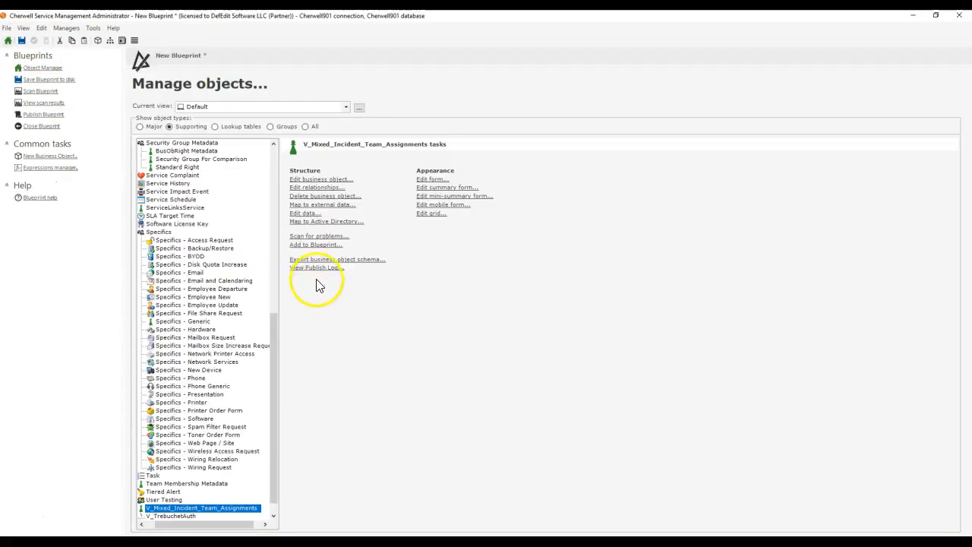
pyautogui.click(317, 196)
pyautogui.click(452, 293)
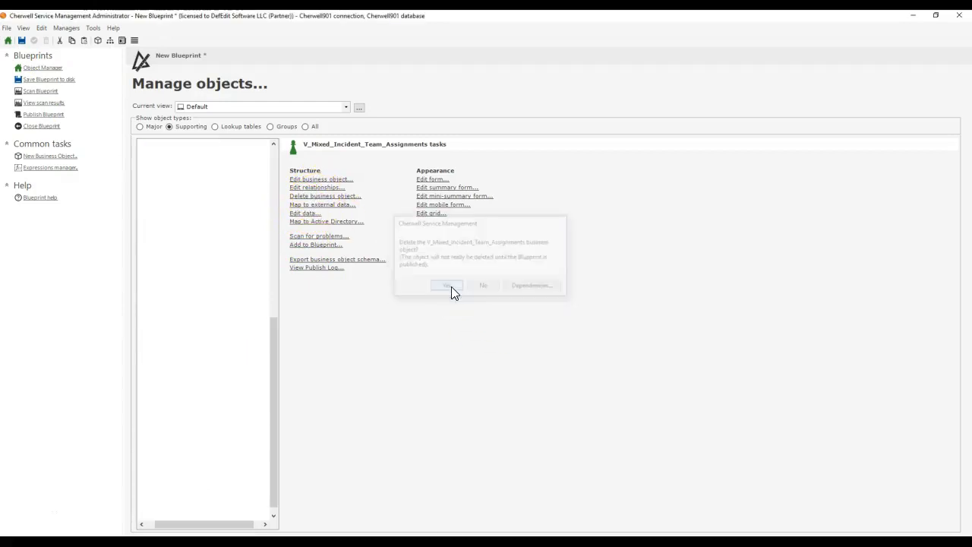
# Step: Publish the blueprint with the deletions without saving it, scanning for errors and stopping on warnings beforehand
pyautogui.click(43, 114)
pyautogui.click(411, 217)
pyautogui.click(422, 241)
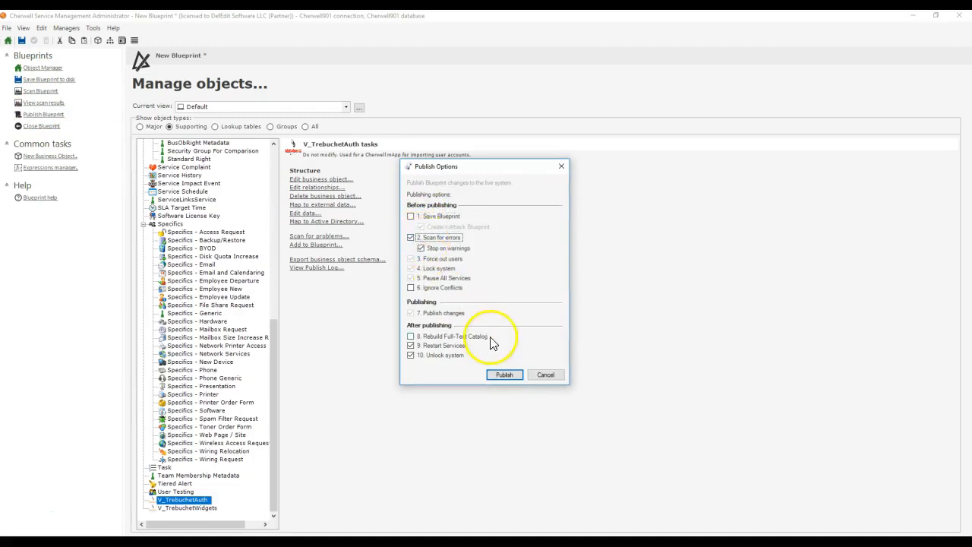
pyautogui.click(509, 374)
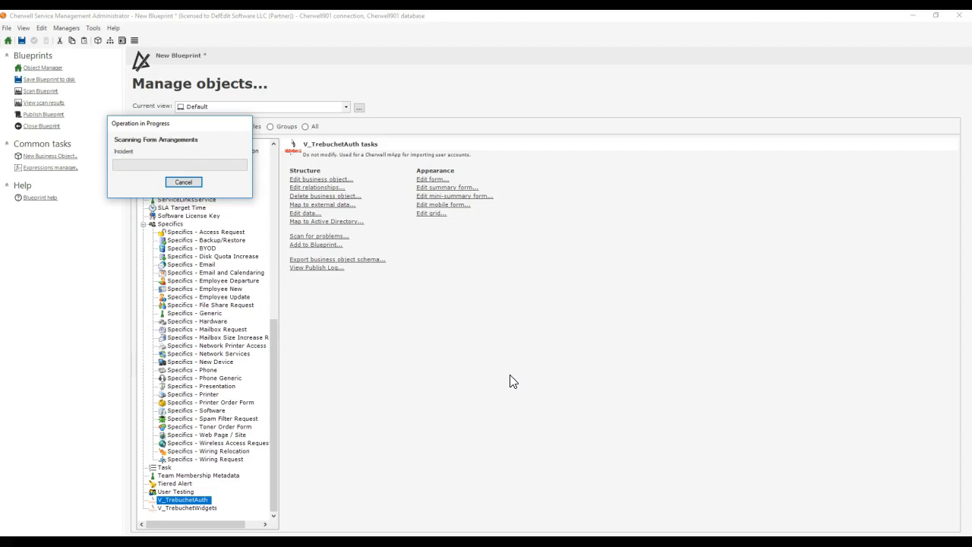
pyautogui.press('Return')
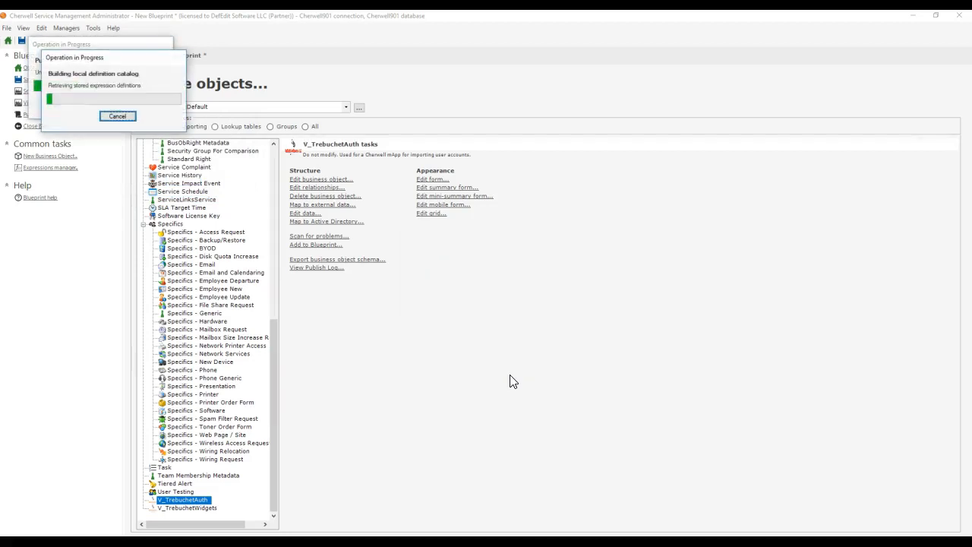
pyautogui.click(593, 286)
# Step: Start a new external business object from the mApped Cherwell System connection, using the V_Mixed_Incident_Team_Assignments table
pyautogui.click(187, 91)
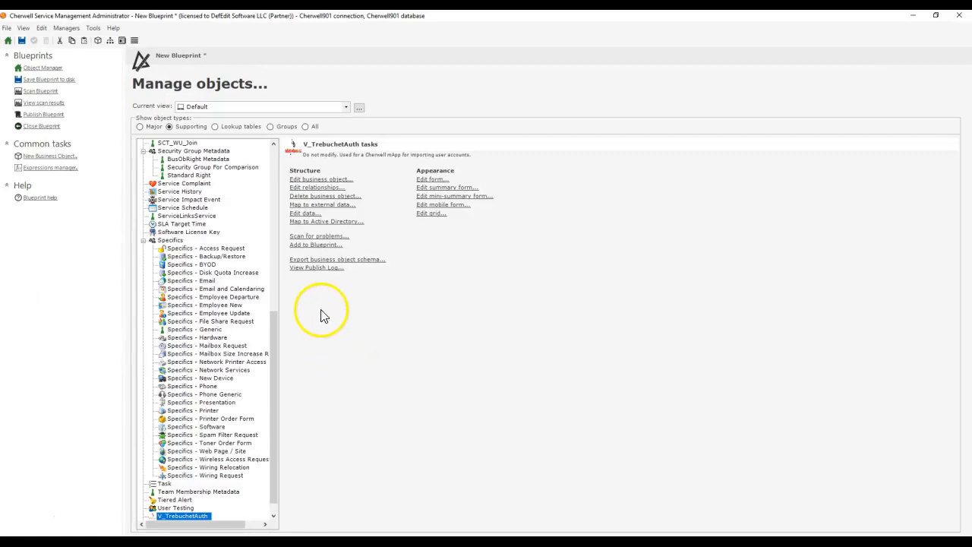
pyautogui.scroll(13, 229, 174)
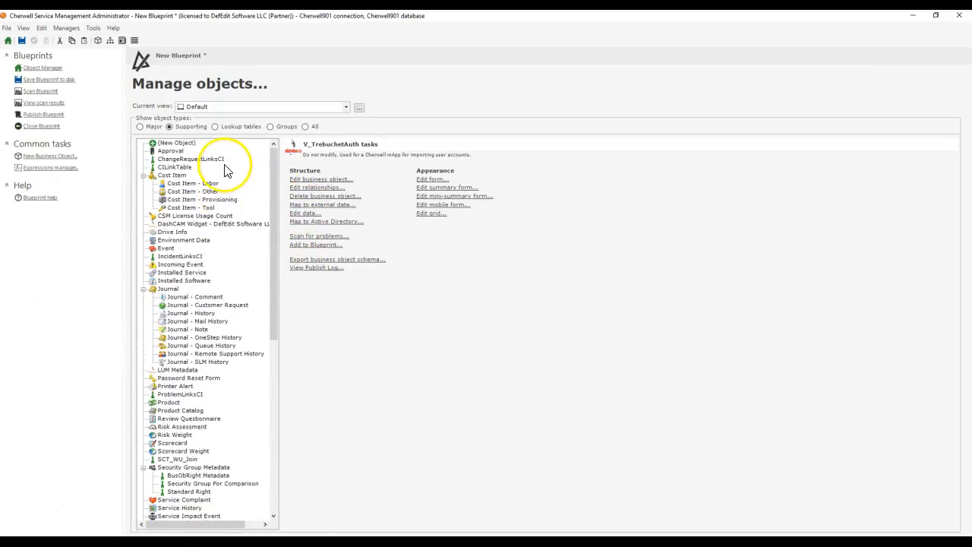
pyautogui.click(186, 143)
pyautogui.click(326, 187)
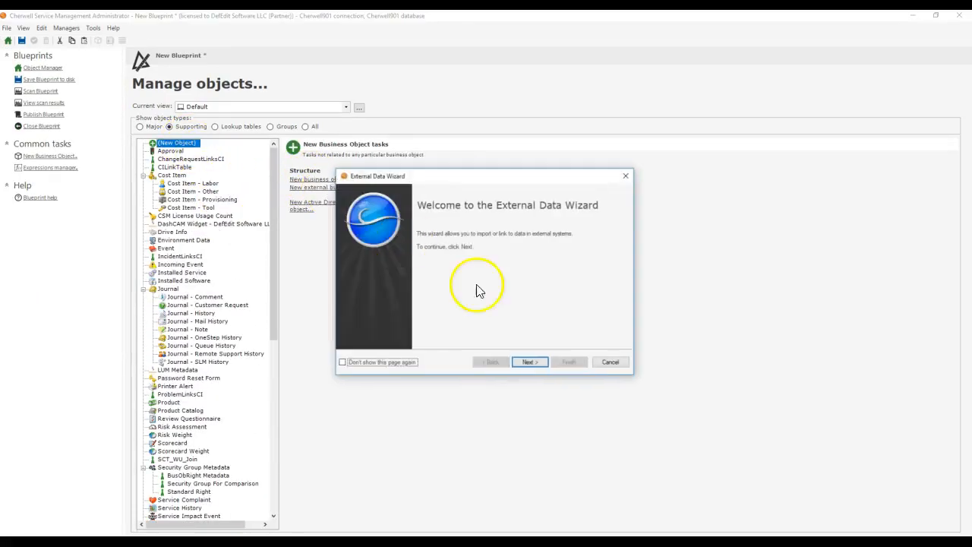
pyautogui.click(534, 365)
pyautogui.click(530, 362)
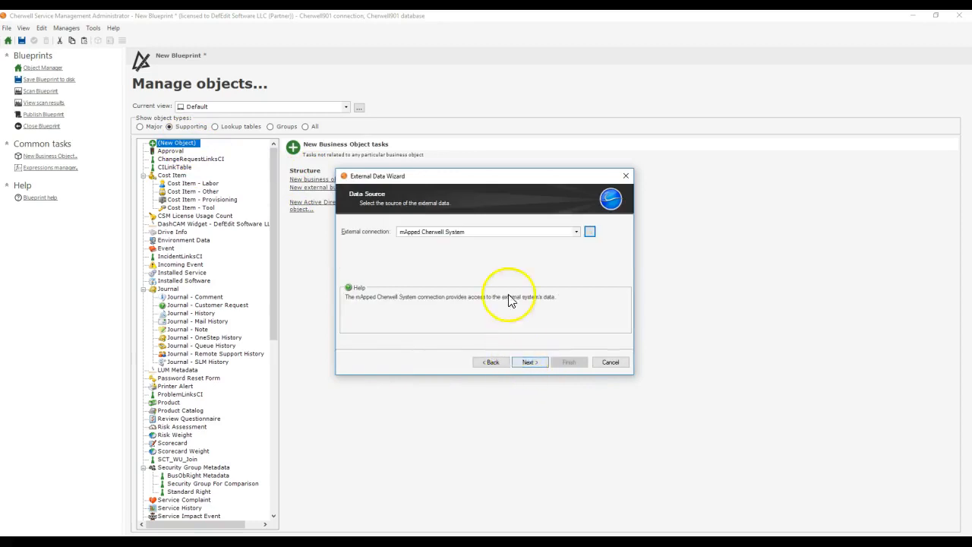
pyautogui.click(529, 362)
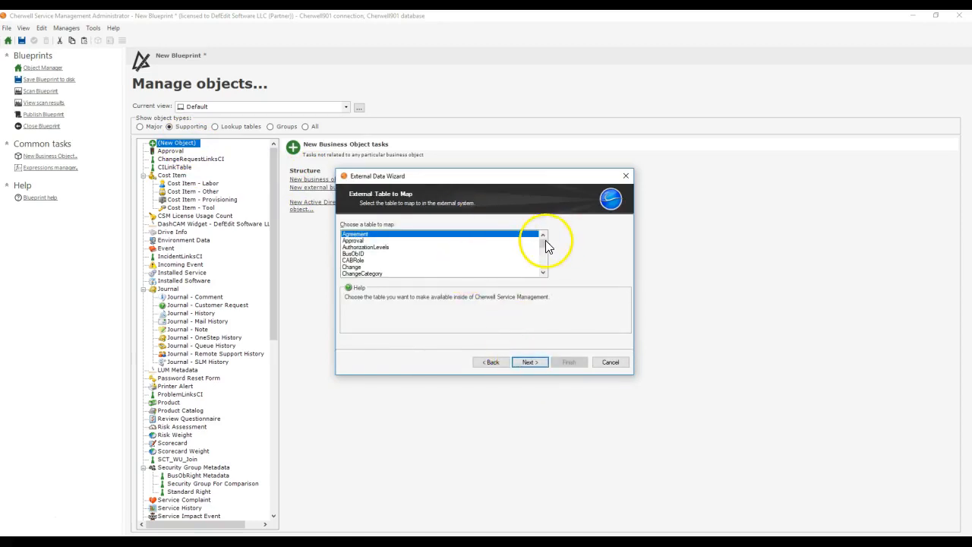
pyautogui.moveTo(543, 243); pyautogui.dragTo(542, 265)
pyautogui.click(383, 246)
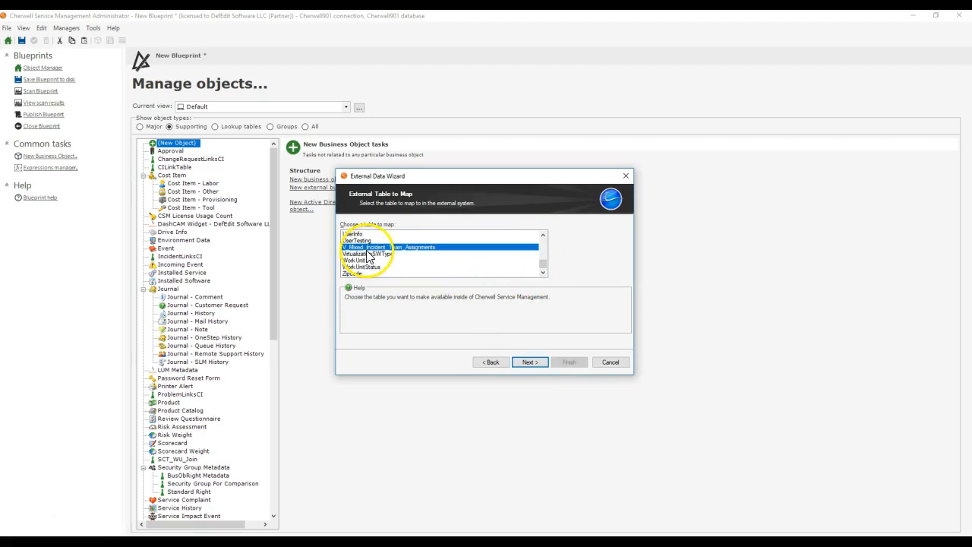
pyautogui.click(530, 363)
# Step: Make the new external business object a Lookup object that is not a member of a group
pyautogui.click(364, 262)
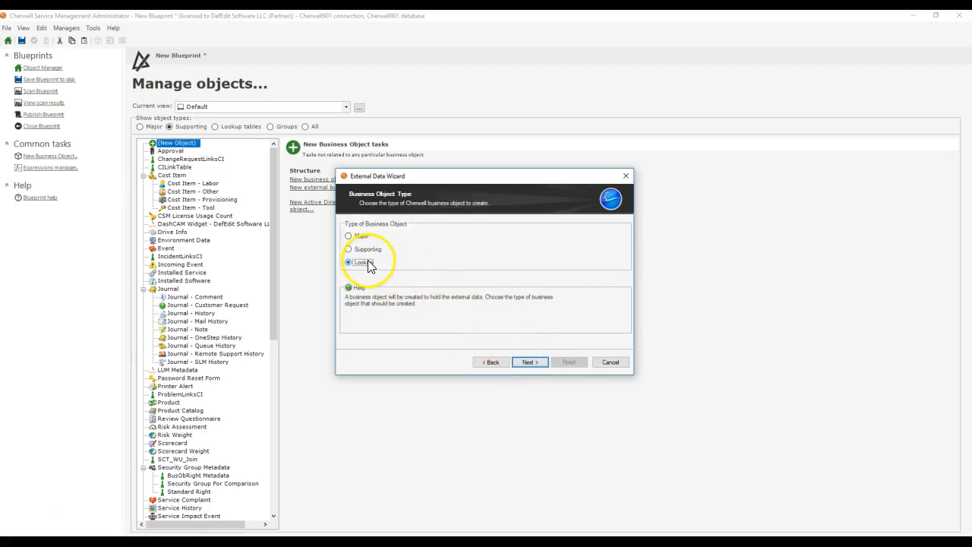
pyautogui.click(530, 362)
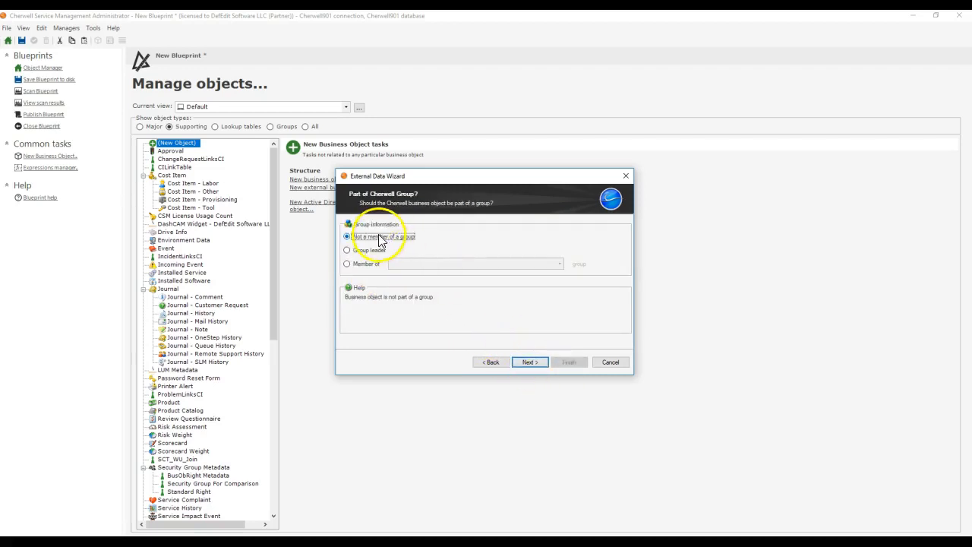
pyautogui.click(532, 362)
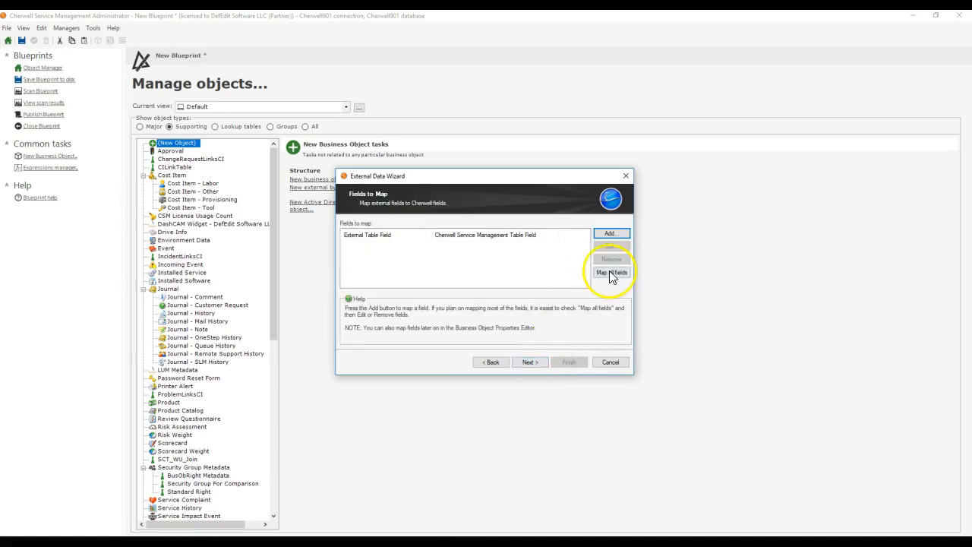
# Step: Map the external RecID and IncidentID fields to new Cherwell fields of the same names
pyautogui.click(612, 234)
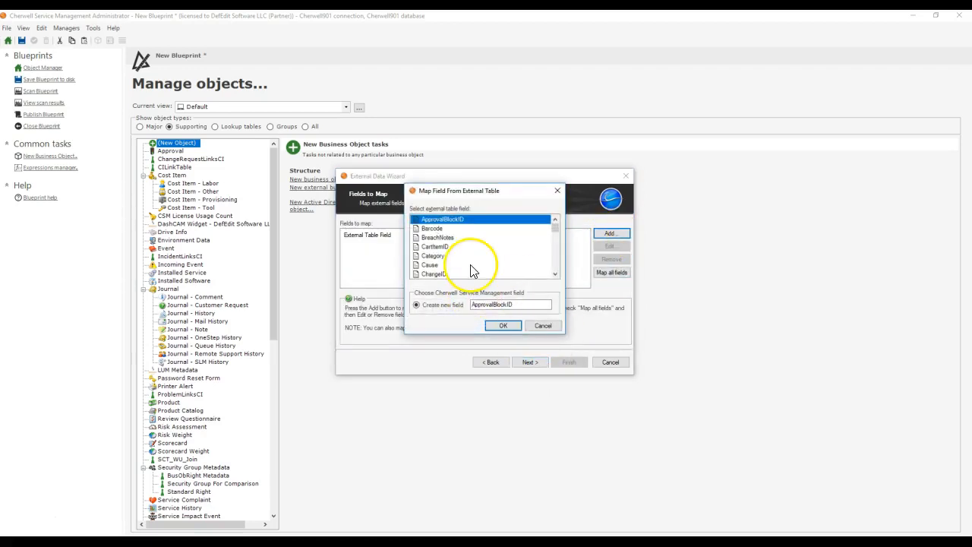
pyautogui.scroll(-10, 471, 271)
pyautogui.click(432, 265)
pyautogui.click(500, 326)
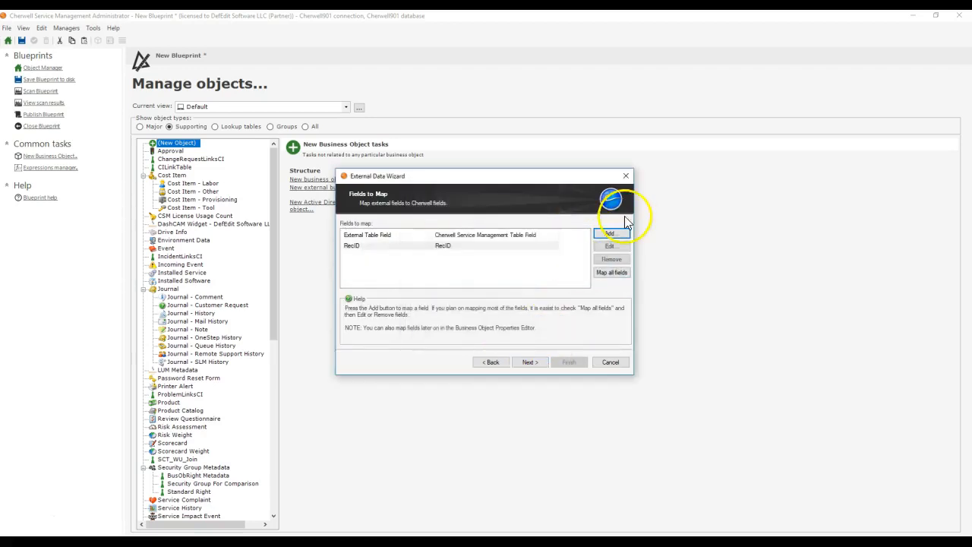
pyautogui.click(619, 235)
pyautogui.scroll(-5, 471, 250)
pyautogui.click(455, 265)
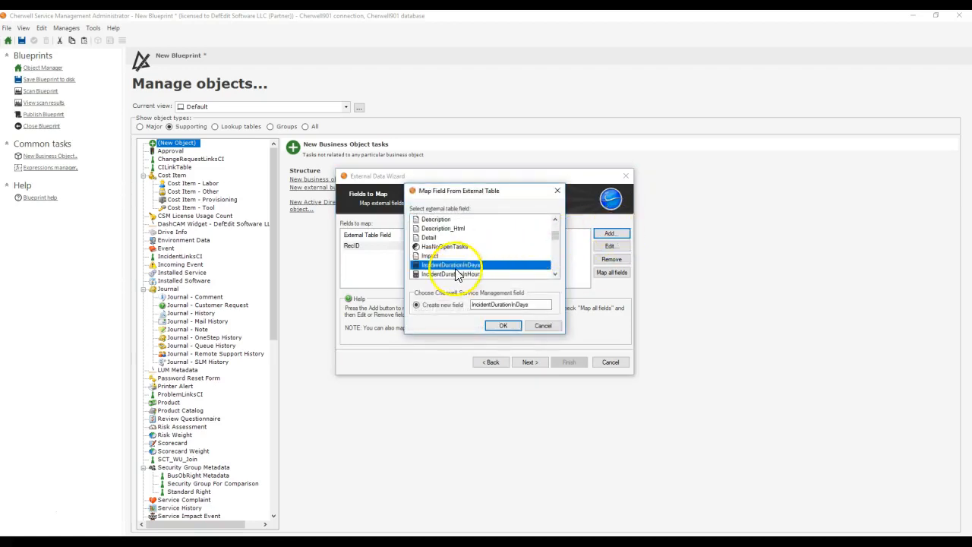
pyautogui.click(491, 326)
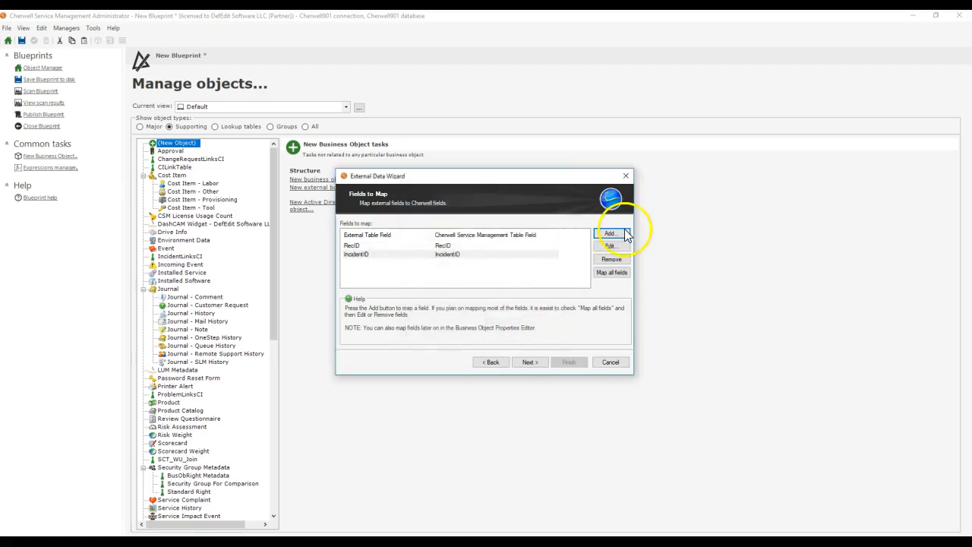
# Step: Map the external OwnedBy and OwnedByID fields to new Cherwell fields of the same names
pyautogui.click(612, 234)
pyautogui.scroll(-10, 486, 246)
pyautogui.click(524, 263)
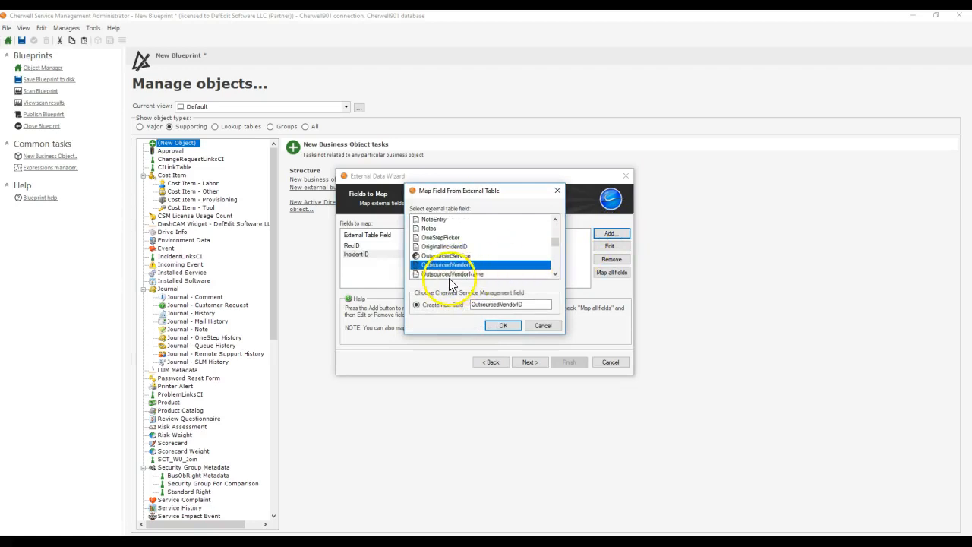
pyautogui.click(502, 334)
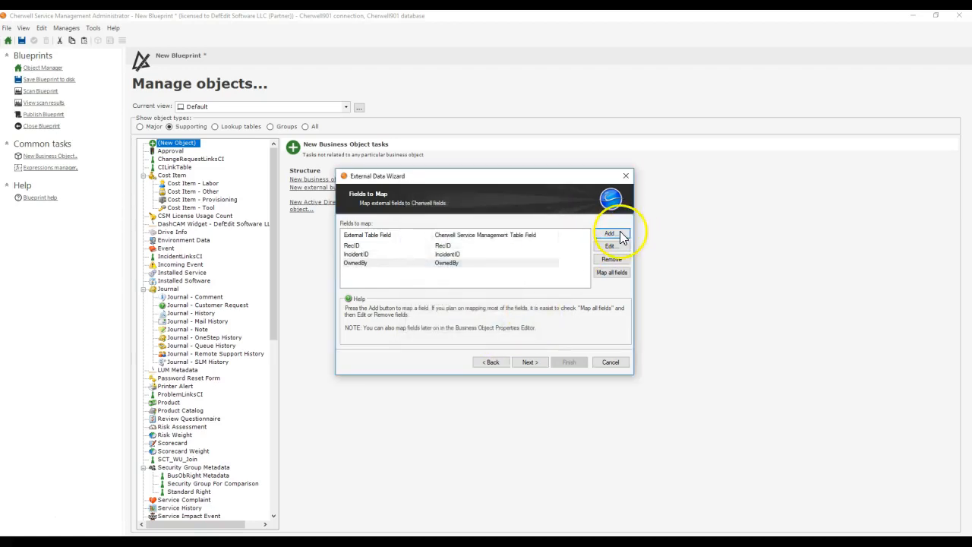
pyautogui.click(619, 236)
pyautogui.scroll(-10, 445, 265)
pyautogui.click(451, 264)
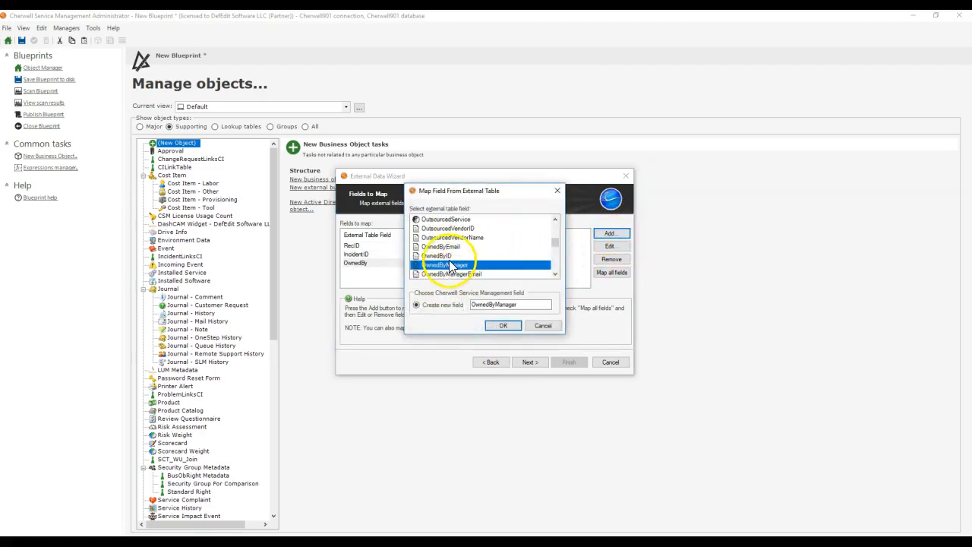
pyautogui.press('Up')
pyautogui.click(502, 325)
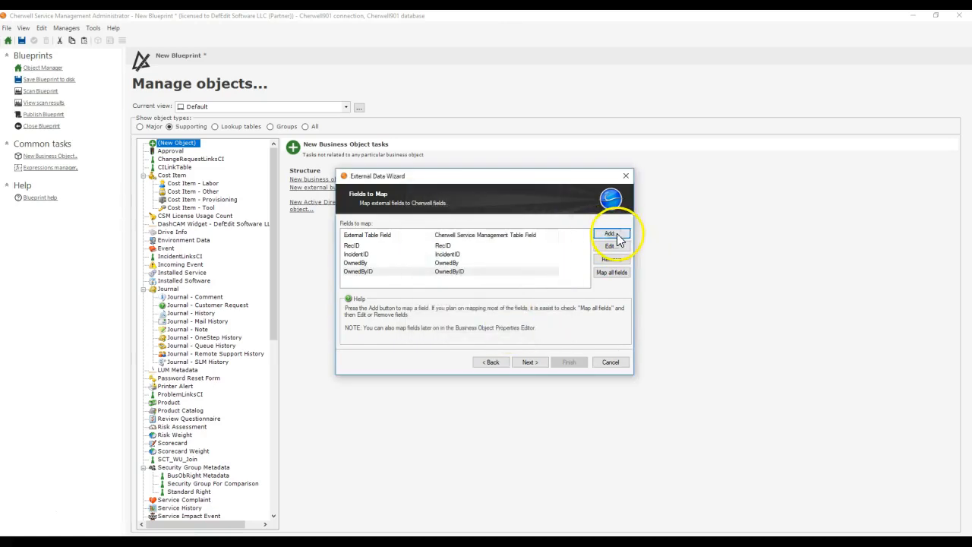
# Step: Map the external OwnedByTeamID and OwnedByTeam fields to new Cherwell fields of the same names
pyautogui.click(618, 235)
pyautogui.press('o')
pyautogui.press('o')
pyautogui.press('o')
pyautogui.press('o')
pyautogui.press('o')
pyautogui.press('o')
pyautogui.press('o')
pyautogui.press('o')
pyautogui.press('o')
pyautogui.press('o')
pyautogui.click(503, 325)
pyautogui.click(611, 233)
pyautogui.press('o')
pyautogui.press('o')
pyautogui.press('o')
pyautogui.press('o')
pyautogui.press('o')
pyautogui.press('o')
pyautogui.press('o')
pyautogui.press('o')
pyautogui.click(503, 325)
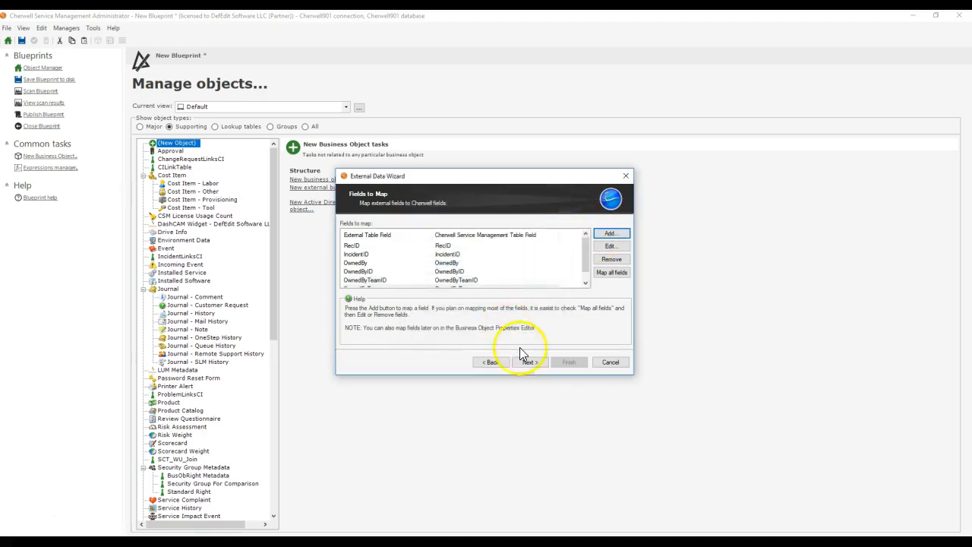
# Step: Set RecID as the unique key field, check the last modified date/time choices, and return to the field mappings
pyautogui.click(526, 362)
pyautogui.click(405, 238)
pyautogui.press('r')
pyautogui.click(405, 239)
pyautogui.click(405, 238)
pyautogui.press('r')
pyautogui.click(406, 254)
pyautogui.click(492, 362)
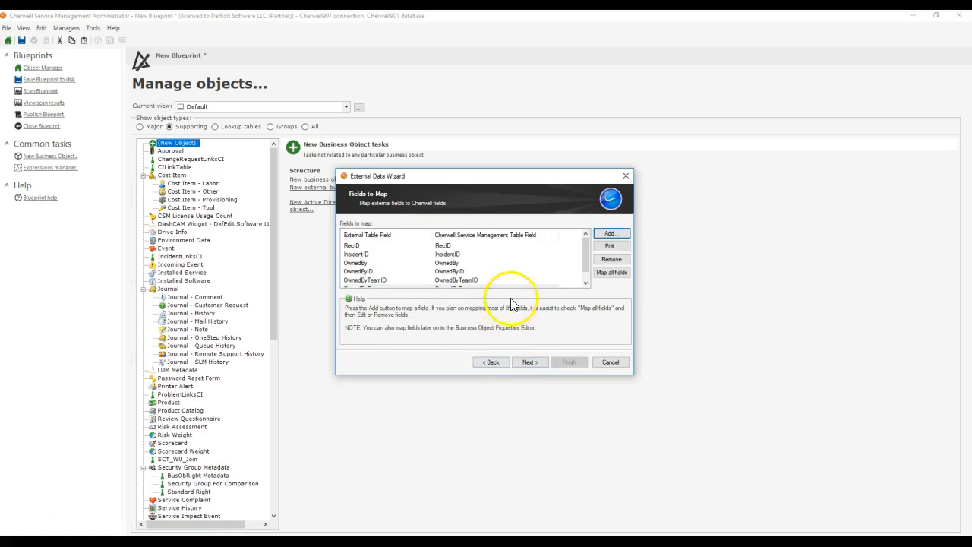
# Step: Map the external LastModifiedDateTime field to a new Cherwell field of the same name
pyautogui.click(609, 233)
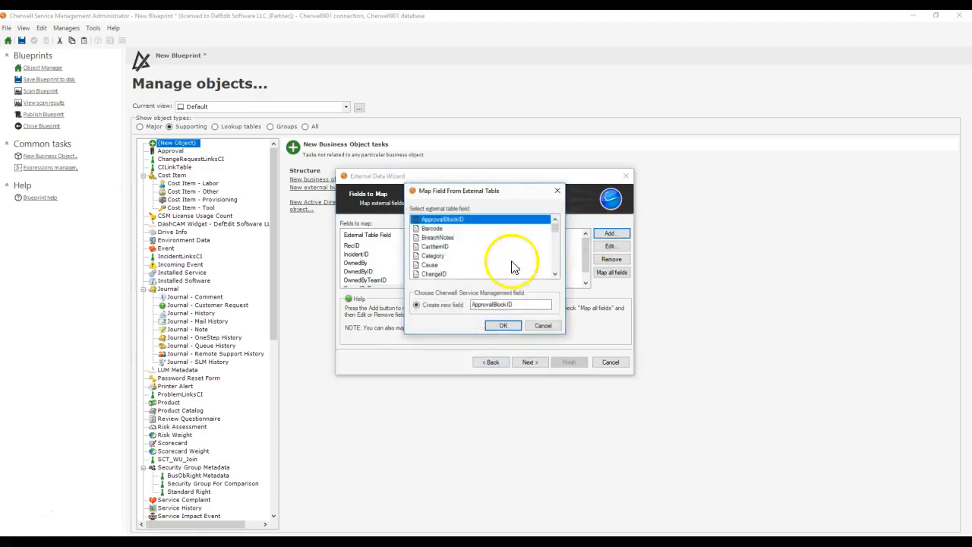
pyautogui.scroll(-5, 471, 265)
pyautogui.click(470, 265)
pyautogui.click(465, 272)
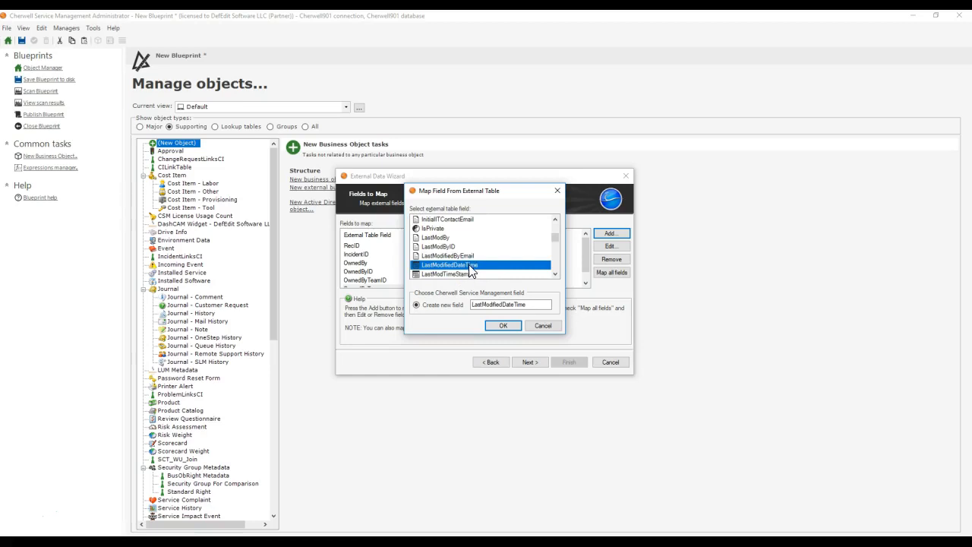
pyautogui.click(503, 325)
# Step: Set LastModifiedDateTime as the object's last modified date/time field, with RecID as the unique key
pyautogui.click(530, 362)
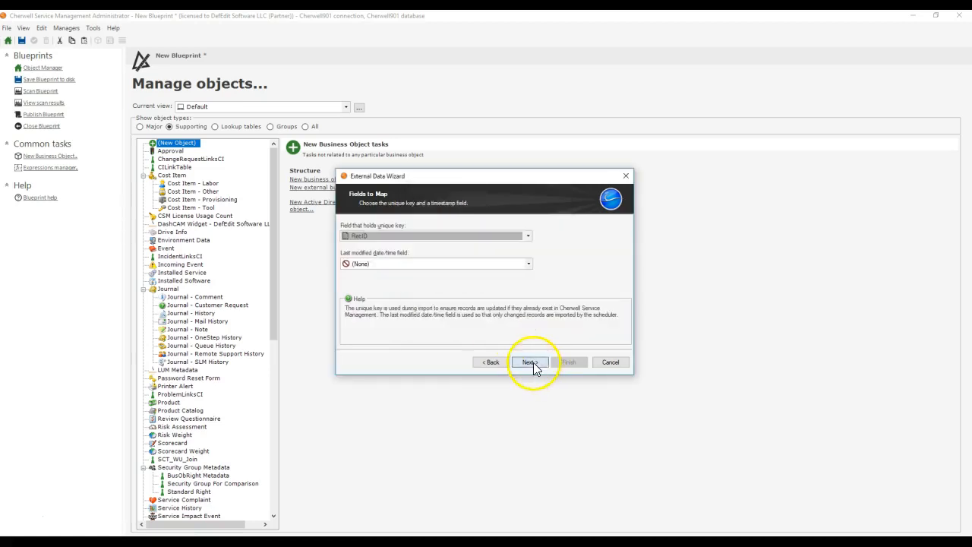
pyautogui.click(441, 264)
pyautogui.click(455, 318)
pyautogui.click(530, 363)
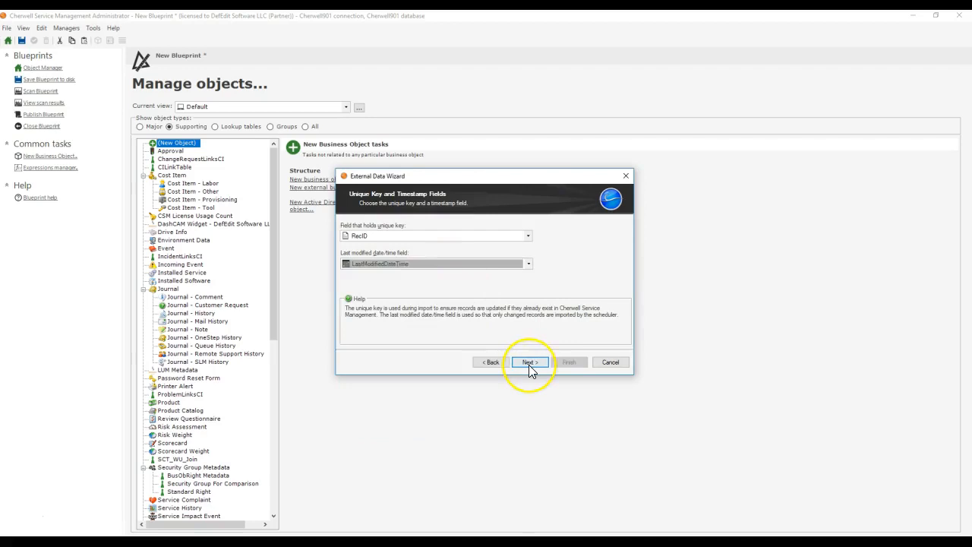
# Step: Keep the external data read-only, finish the wizard, and accept the new lookup object's properties
pyautogui.click(529, 362)
pyautogui.click(494, 363)
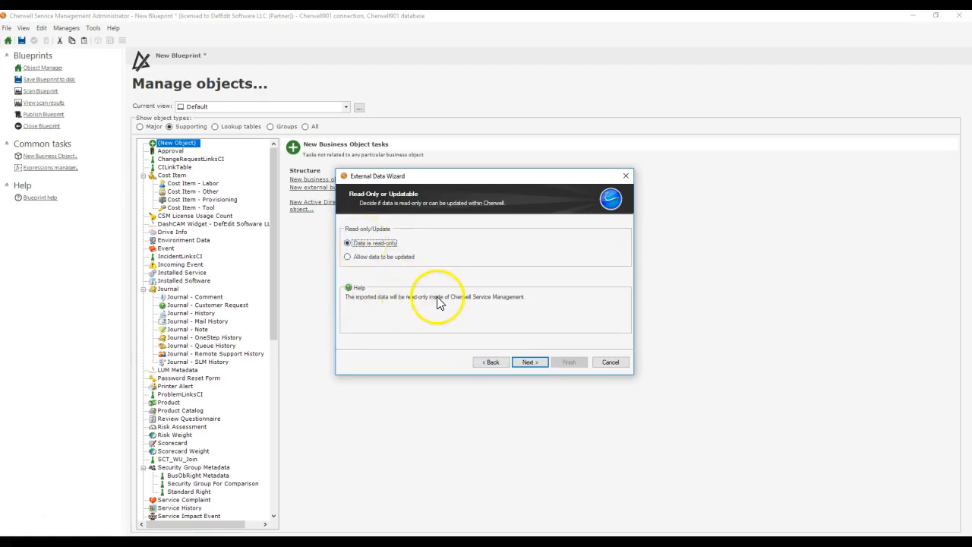
pyautogui.click(529, 362)
pyautogui.click(529, 362)
pyautogui.click(567, 363)
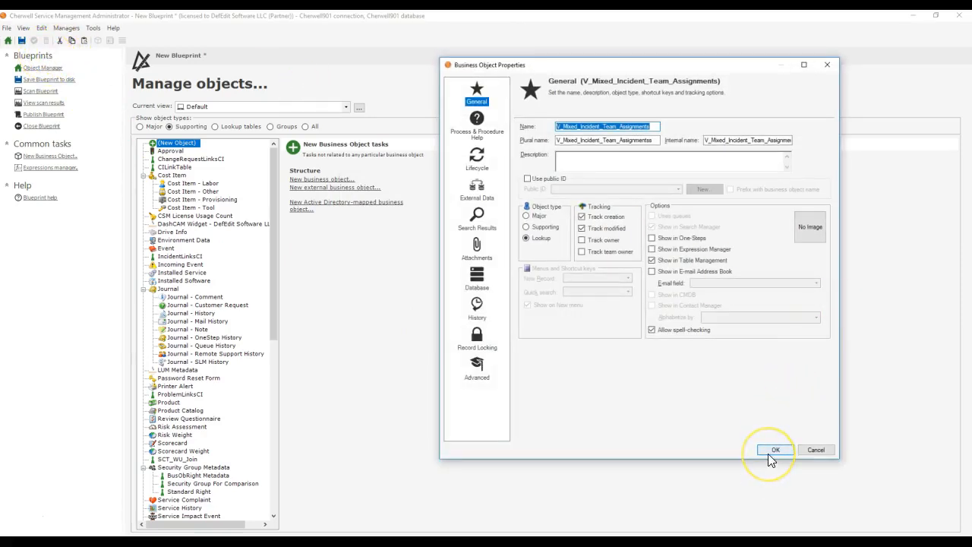
pyautogui.click(773, 450)
# Step: Return to the object manager and start a new relationship on the Incident major business object
pyautogui.click(35, 42)
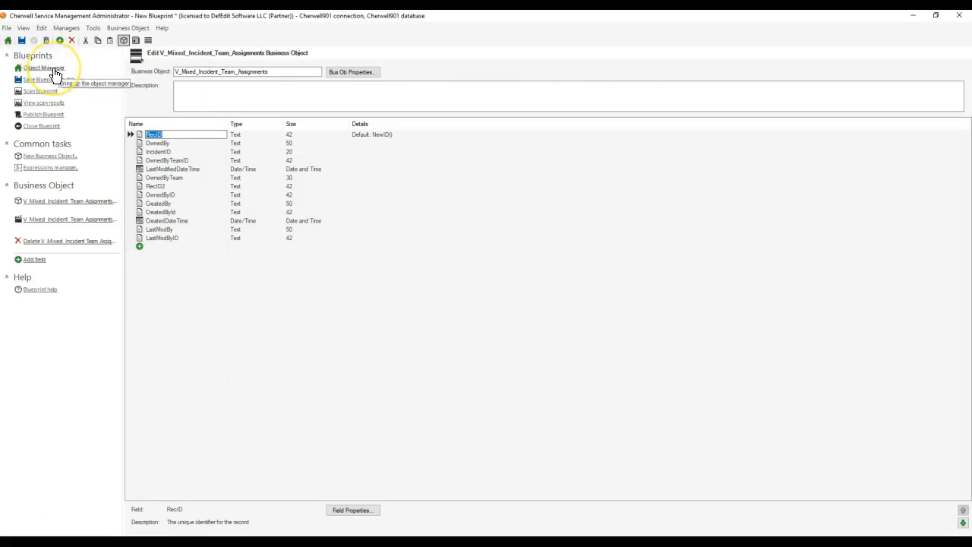
pyautogui.click(43, 67)
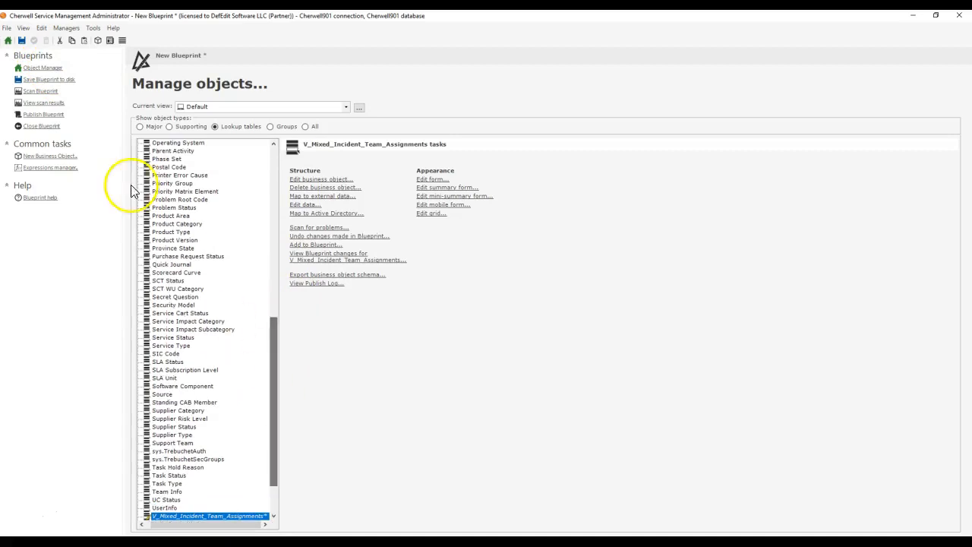
pyautogui.click(139, 126)
pyautogui.click(169, 312)
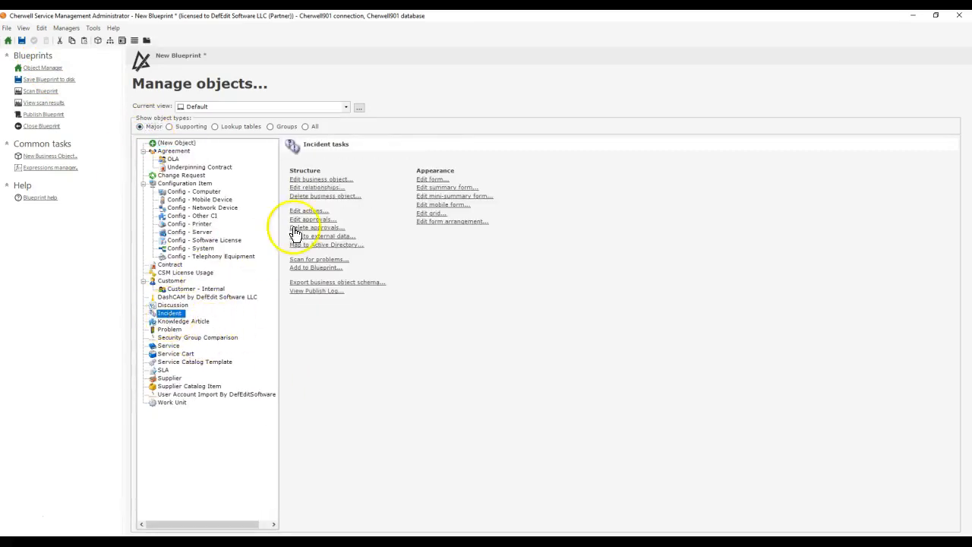
pyautogui.click(332, 190)
pyautogui.click(940, 112)
pyautogui.moveTo(612, 102); pyautogui.dragTo(355, 182)
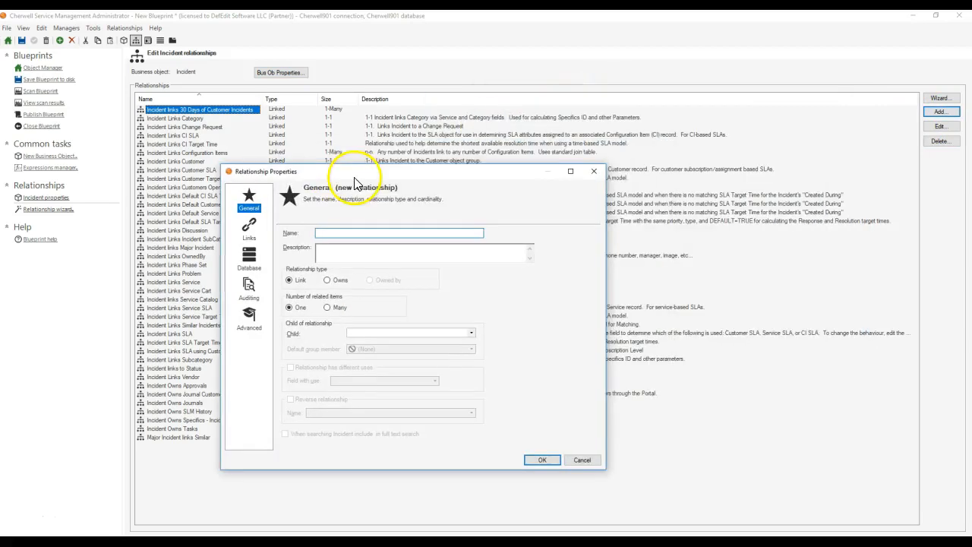
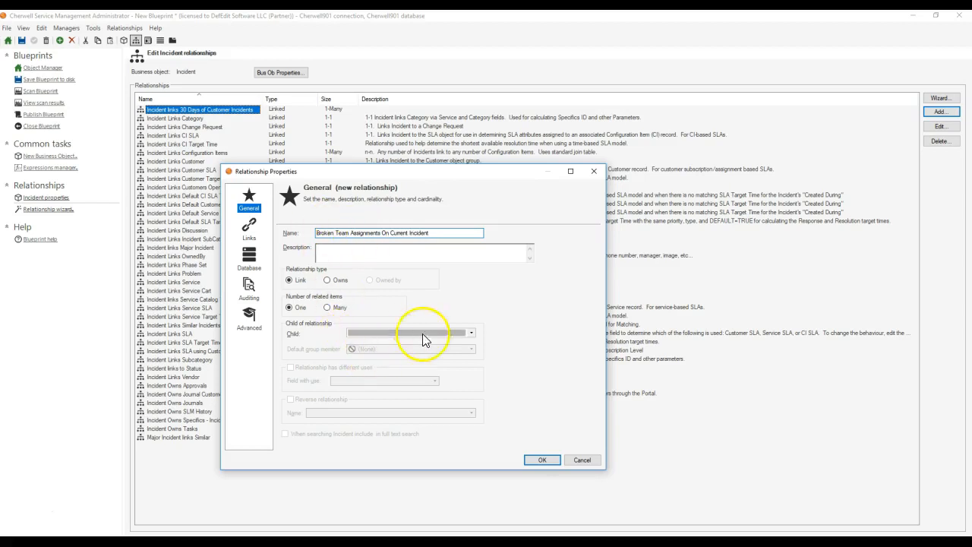
# Step: Set V_Mixed_Incident_Team_Assignments as the child of the Broken Team Assignments On Current Incident relationship and open its link settings
pyautogui.click(470, 334)
pyautogui.moveTo(469, 347); pyautogui.dragTo(448, 529)
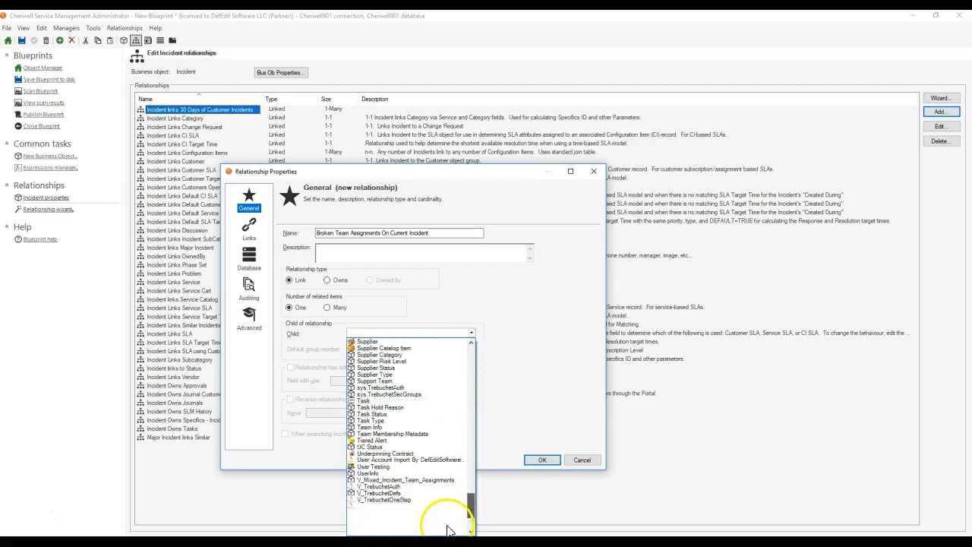
pyautogui.click(391, 474)
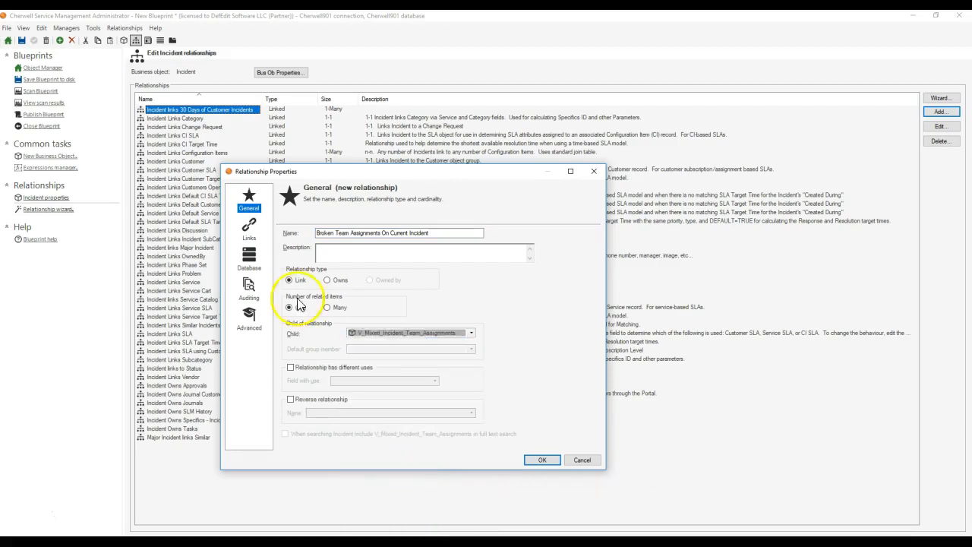
pyautogui.click(249, 228)
pyautogui.click(332, 278)
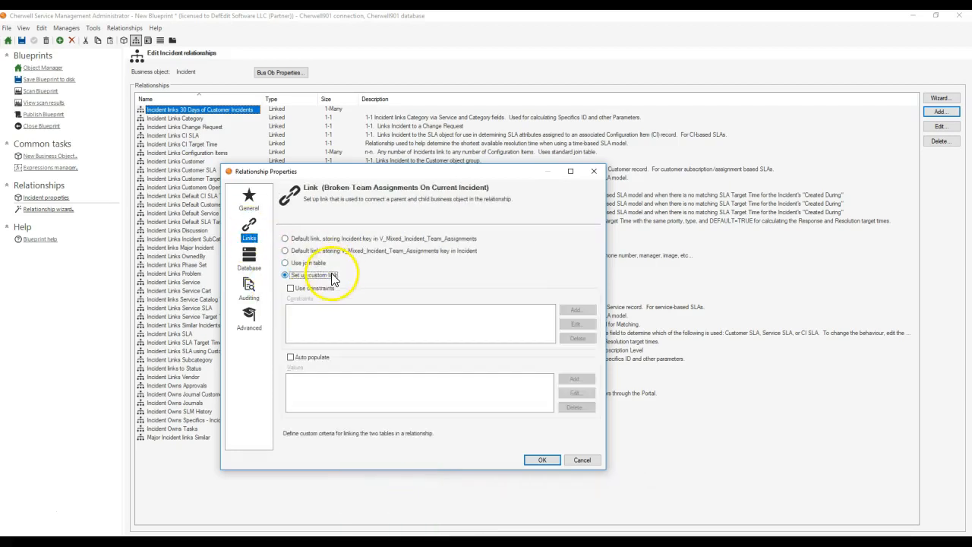
pyautogui.click(334, 239)
pyautogui.click(334, 251)
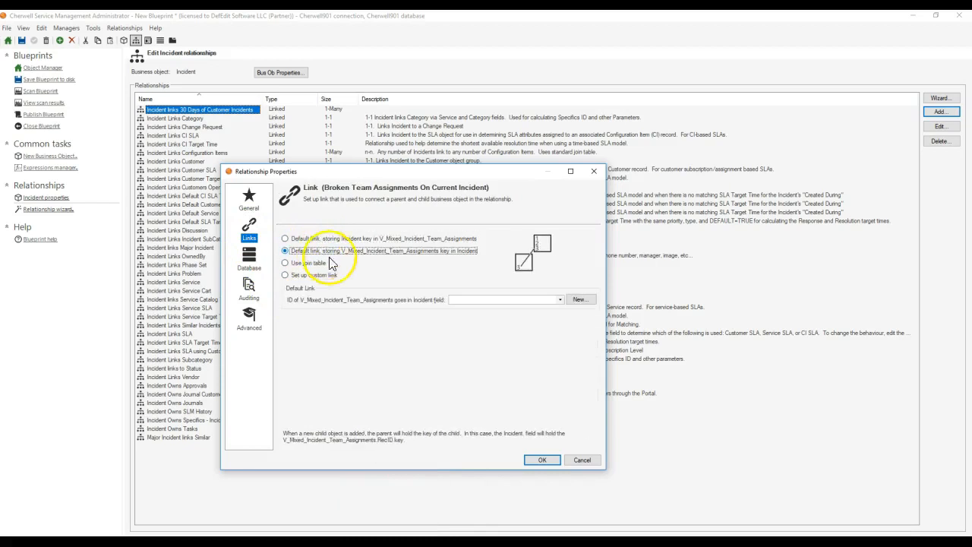
pyautogui.click(473, 299)
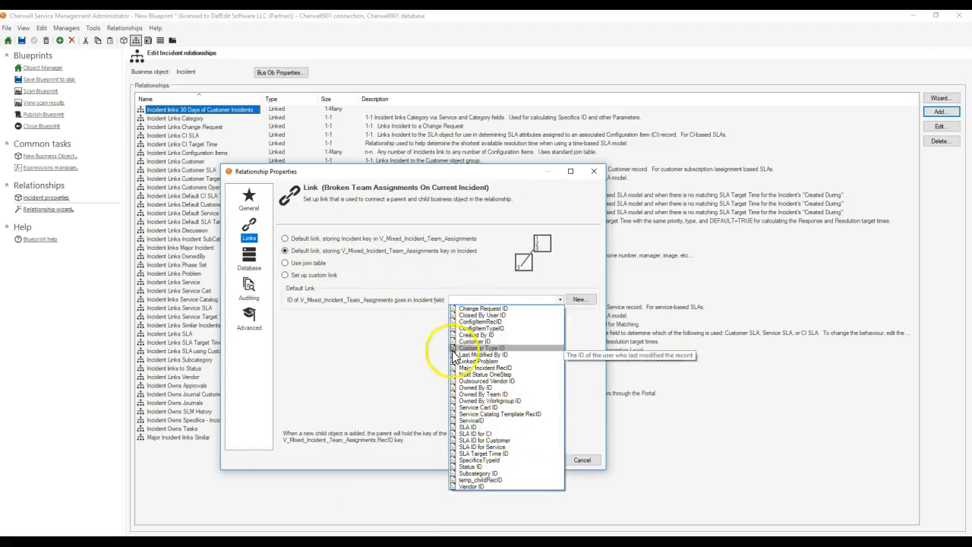
pyautogui.click(380, 259)
# Step: Use the default link that stores the Incident key in the RecID2 field of V_Mixed_Incident_Team_Assignments
pyautogui.click(368, 238)
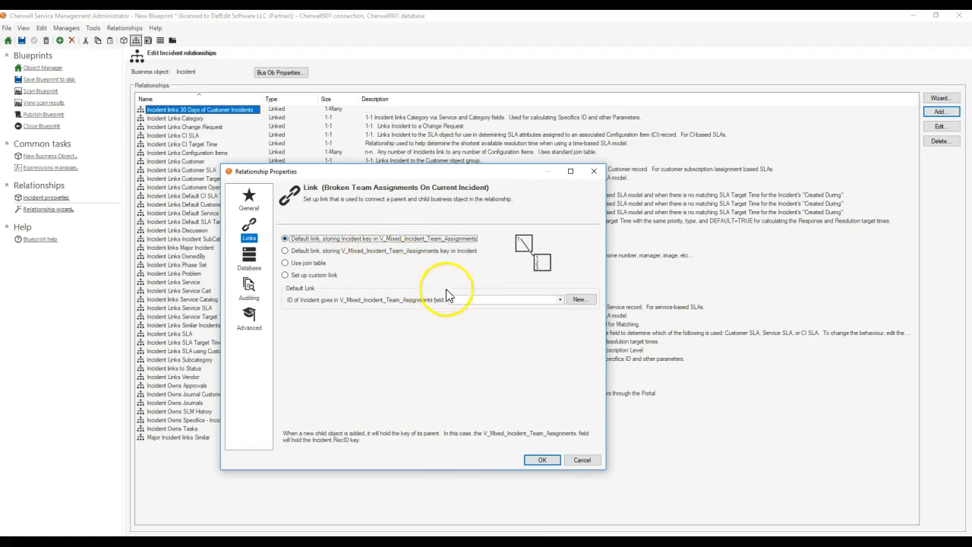
pyautogui.click(477, 301)
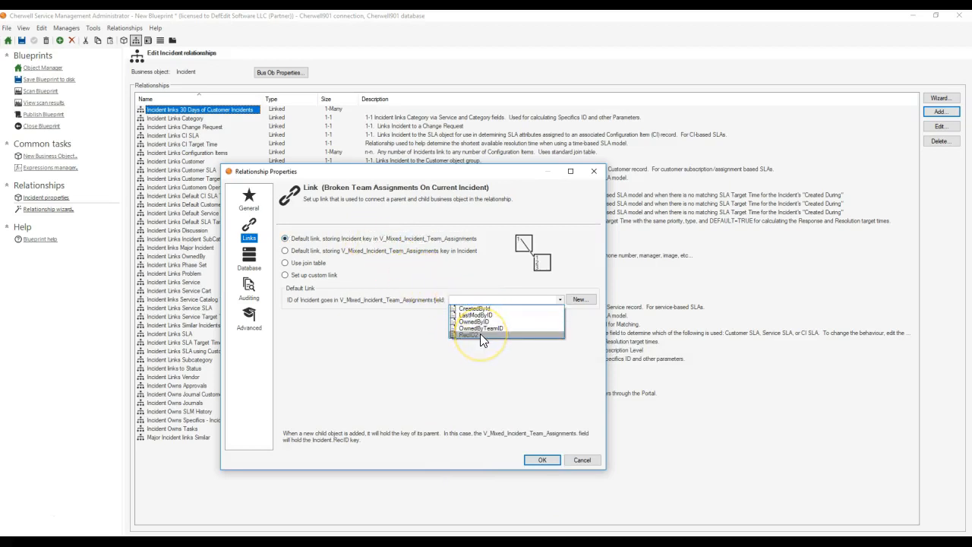
pyautogui.click(478, 335)
pyautogui.click(472, 334)
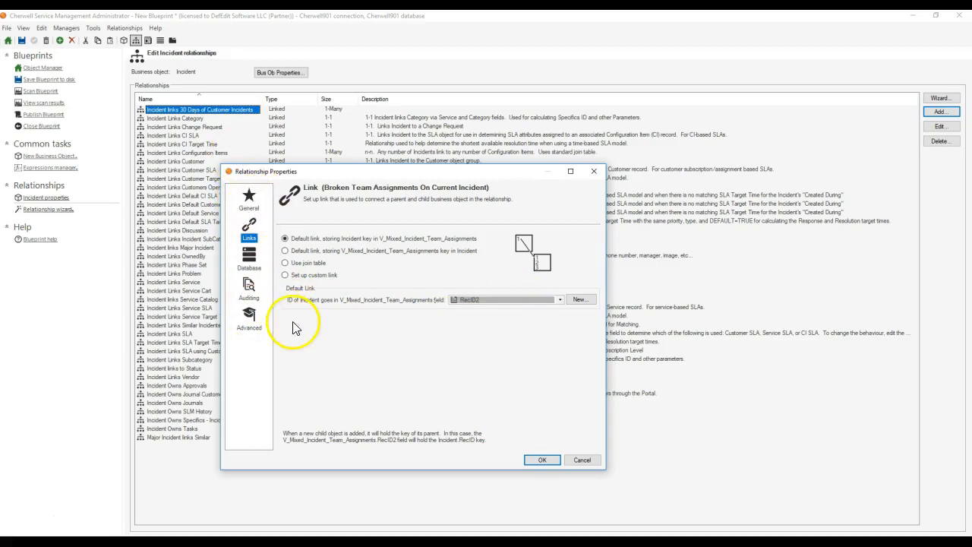
pyautogui.click(461, 301)
pyautogui.click(461, 304)
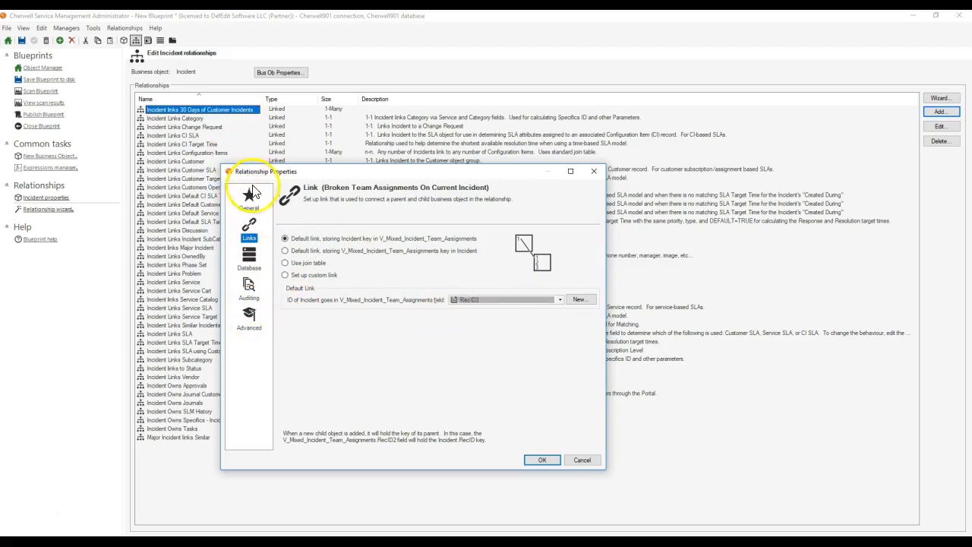
# Step: Check the relationship's database, auditing and advanced settings, and accept the new relationship
pyautogui.click(251, 265)
pyautogui.click(250, 284)
pyautogui.click(249, 318)
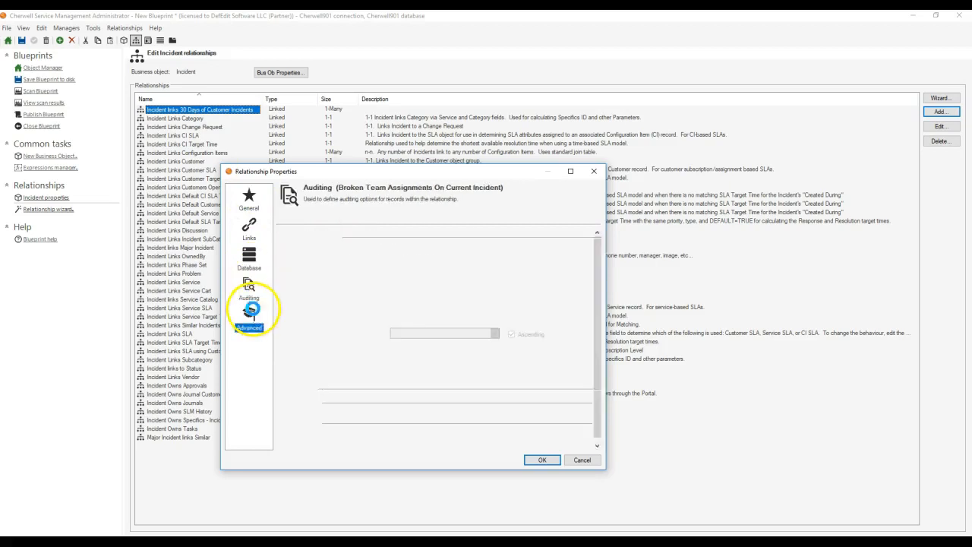
pyautogui.click(454, 256)
pyautogui.click(465, 285)
pyautogui.click(542, 460)
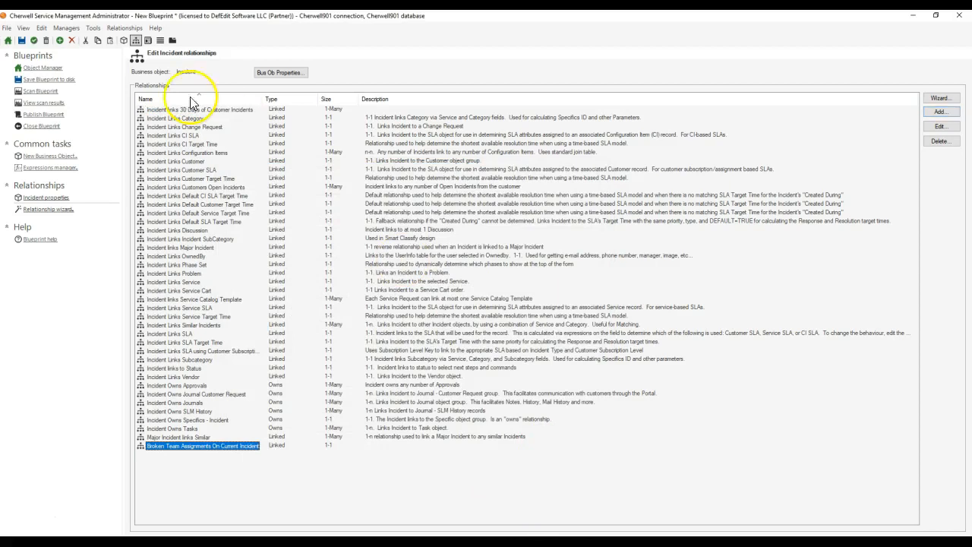
# Step: Examine the external data field mapping and unique ID field of the V_Mixed_Incident_Team_Assignments lookup object
pyautogui.click(46, 68)
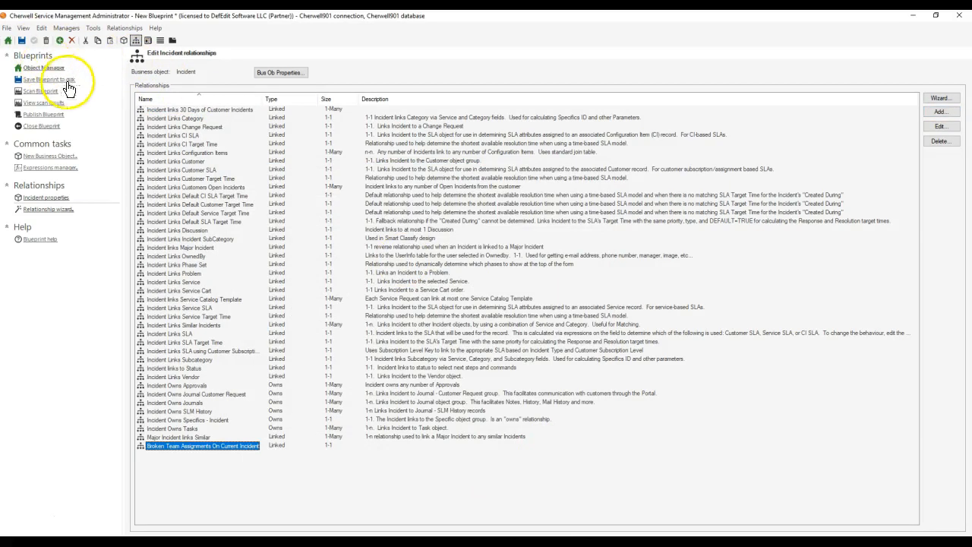
pyautogui.click(227, 127)
pyautogui.moveTo(276, 189); pyautogui.dragTo(278, 481)
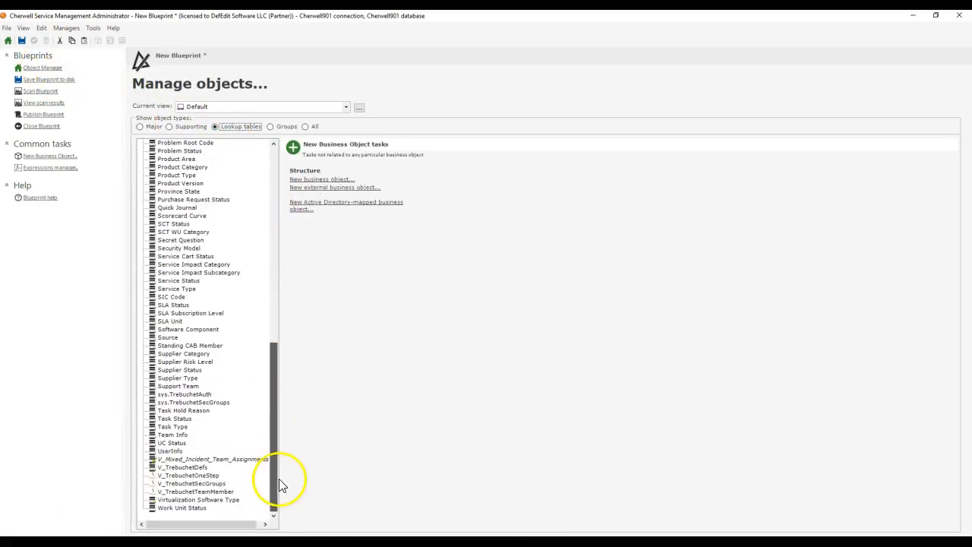
pyautogui.click(216, 459)
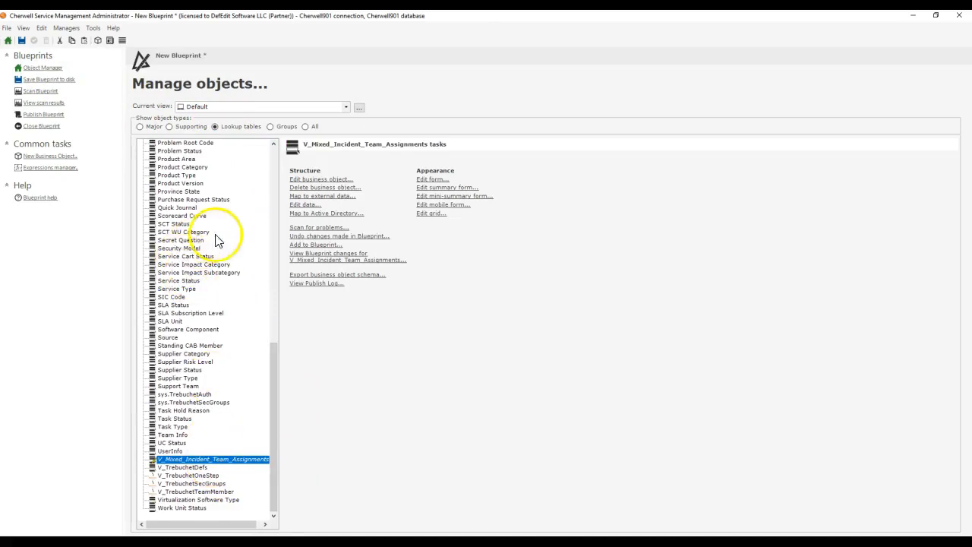
pyautogui.click(322, 179)
pyautogui.click(342, 74)
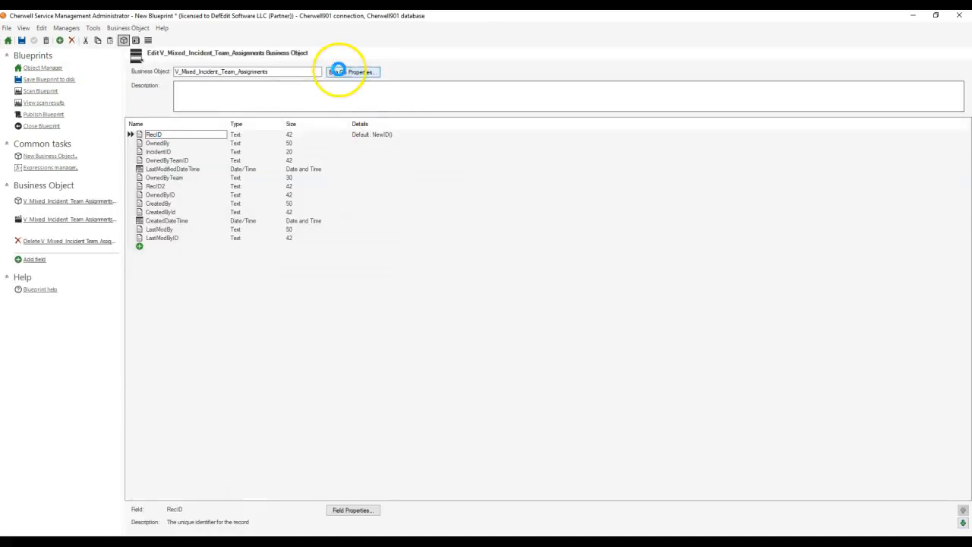
pyautogui.click(476, 191)
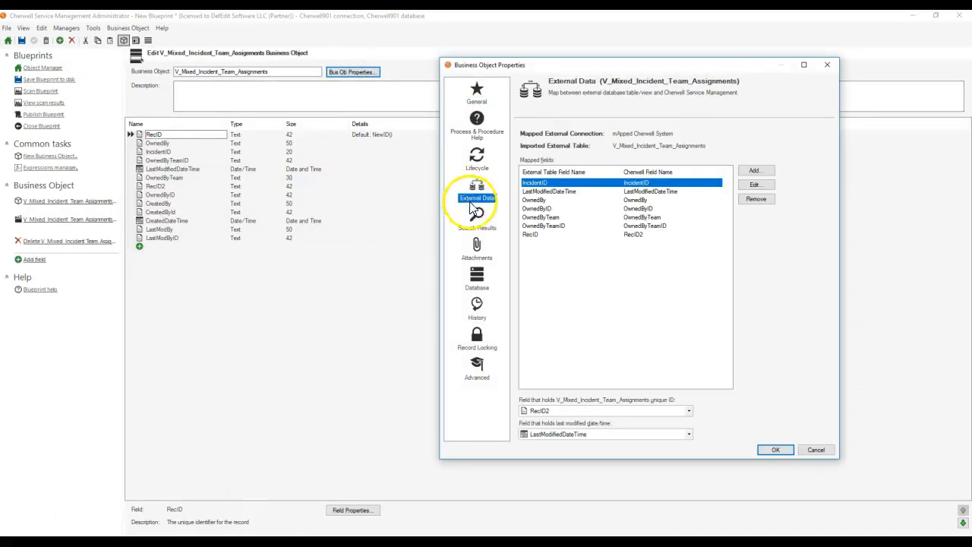
pyautogui.click(827, 64)
# Step: Try to publish the blueprint with the default publishing options, and dismiss the scan results
pyautogui.click(43, 114)
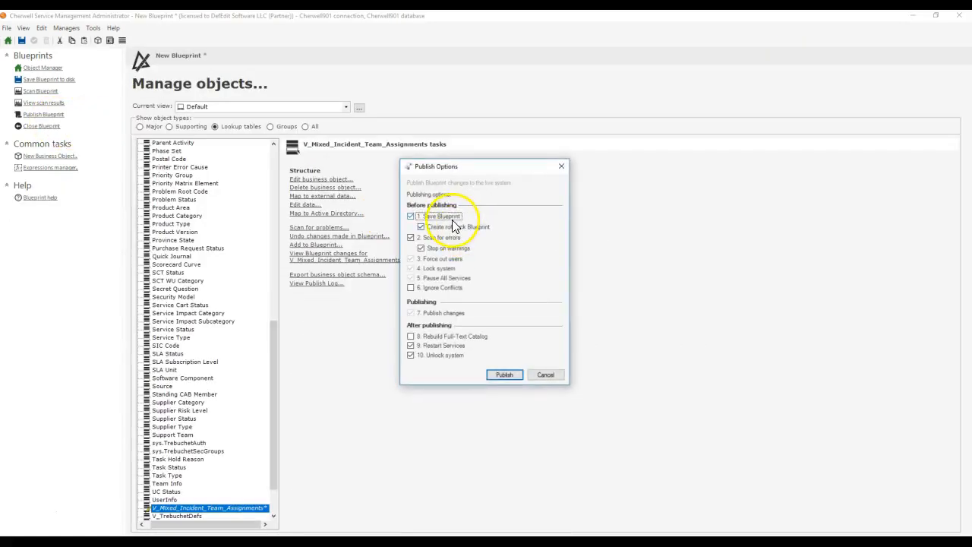
pyautogui.click(518, 377)
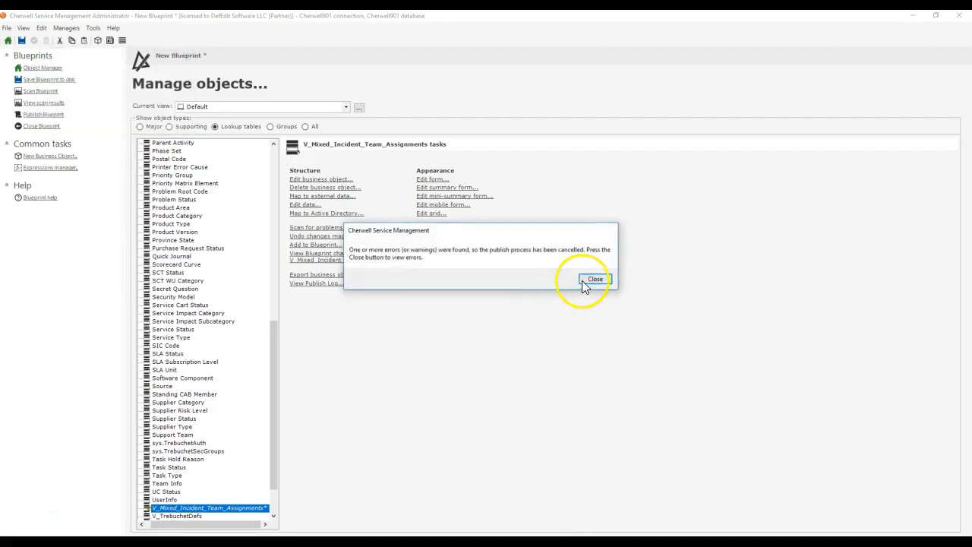
pyautogui.click(595, 279)
pyautogui.click(668, 302)
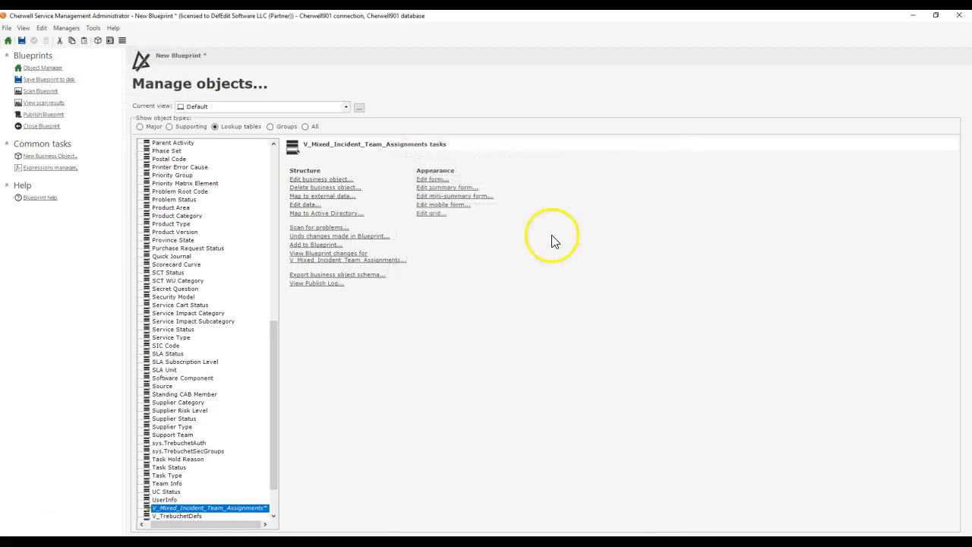
# Step: Generate a default form for V_Mixed_Incident_Team_Assignments with the OwnedBy, IncidentID and OwnedByTeam fields
pyautogui.click(429, 180)
pyautogui.click(114, 28)
pyautogui.click(136, 99)
pyautogui.click(478, 289)
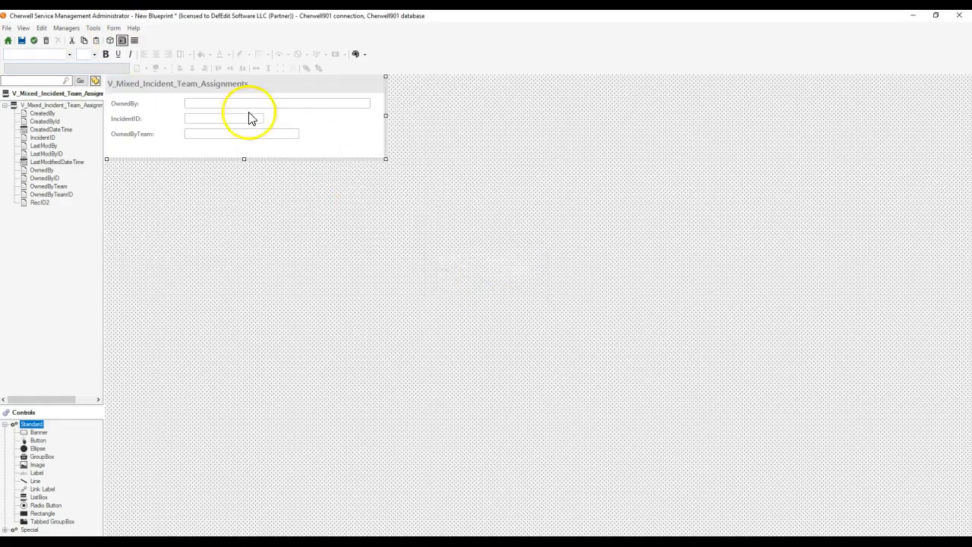
# Step: Generate a default grid for V_Mixed_Incident_Team_Assignments and make IncidentID its first column
pyautogui.click(122, 38)
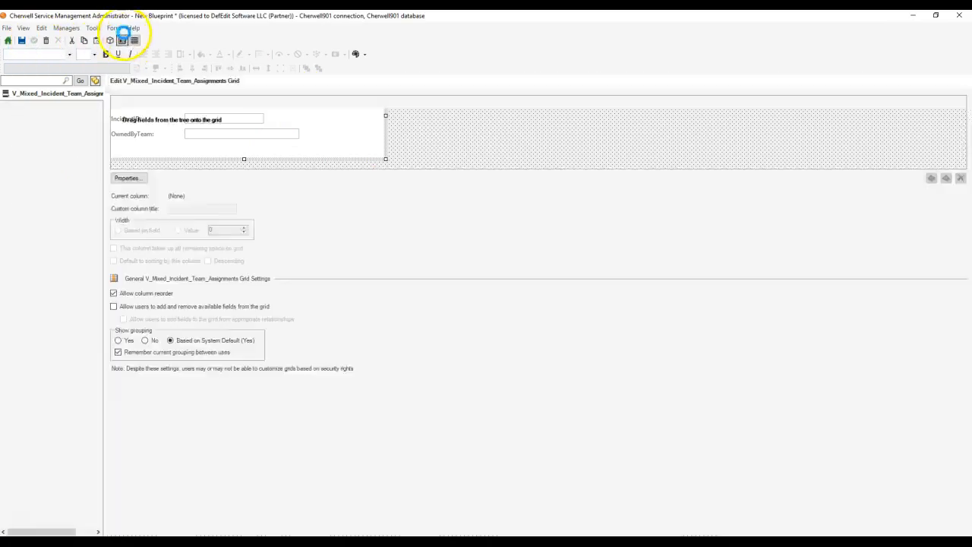
pyautogui.click(115, 29)
pyautogui.click(139, 88)
pyautogui.click(498, 276)
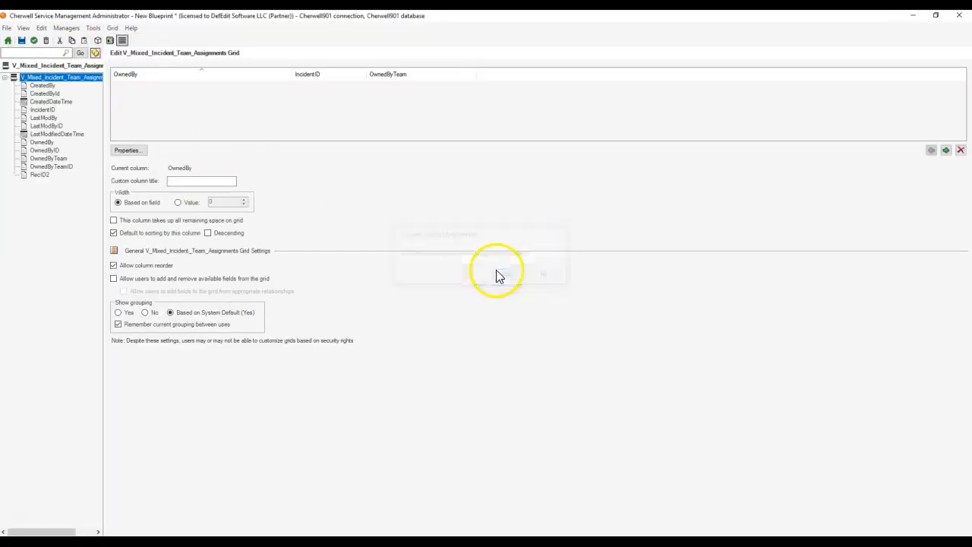
pyautogui.moveTo(301, 75); pyautogui.dragTo(136, 78)
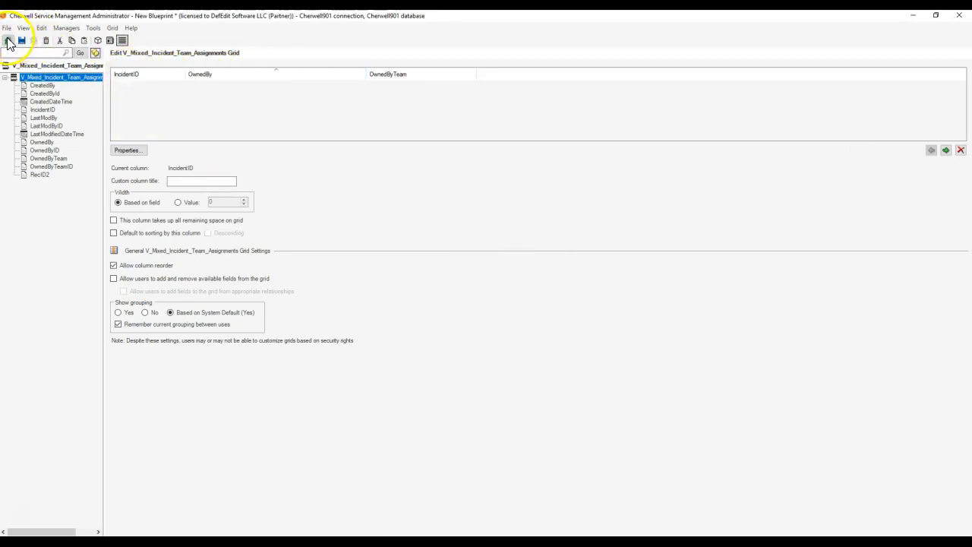
# Step: Return to the object manager and retry publishing the blueprint, cancelling at the table rebuild warning in the scan results
pyautogui.click(8, 40)
pyautogui.click(43, 115)
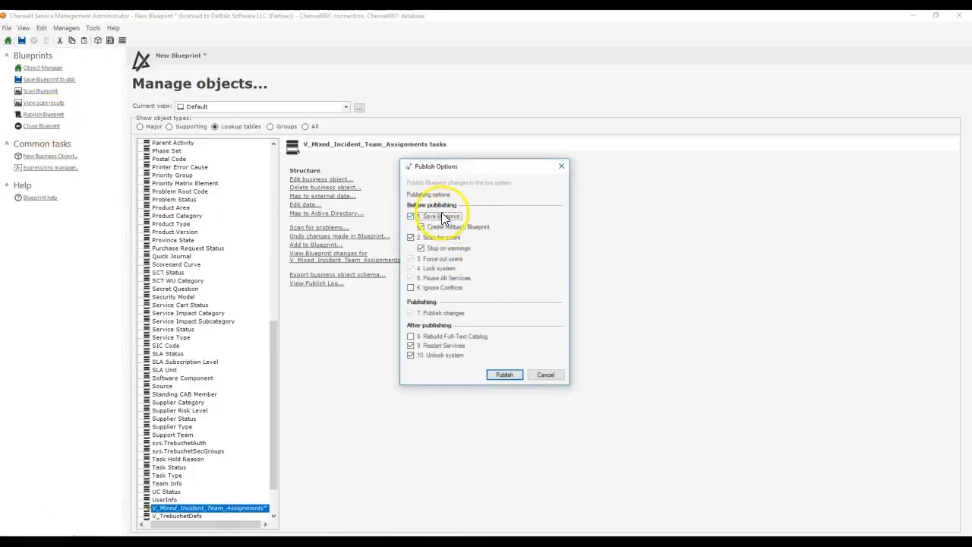
pyautogui.click(517, 375)
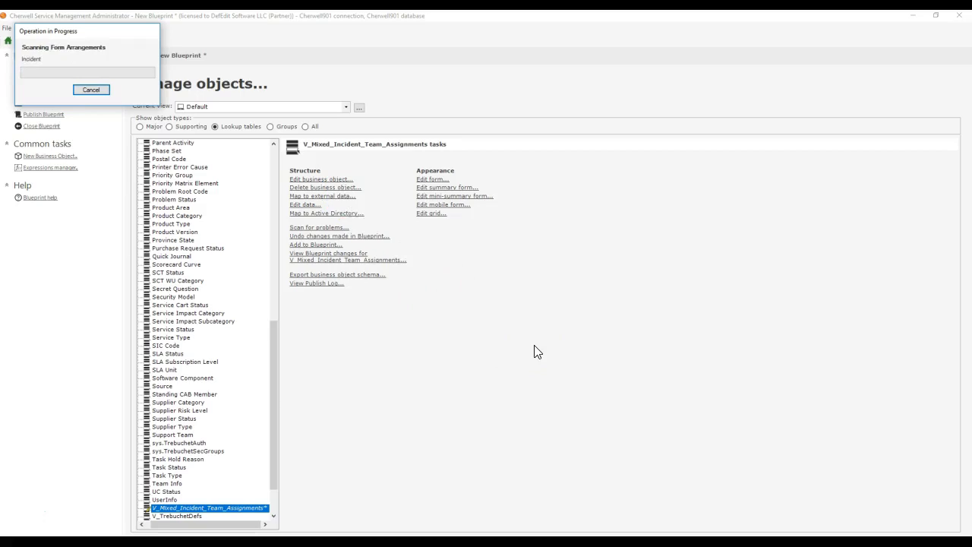
pyautogui.click(592, 278)
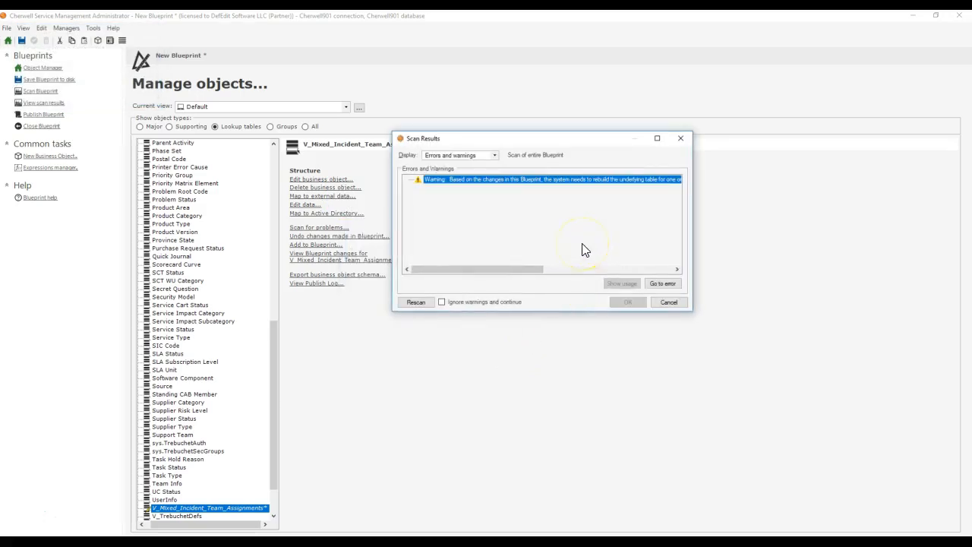
pyautogui.click(485, 303)
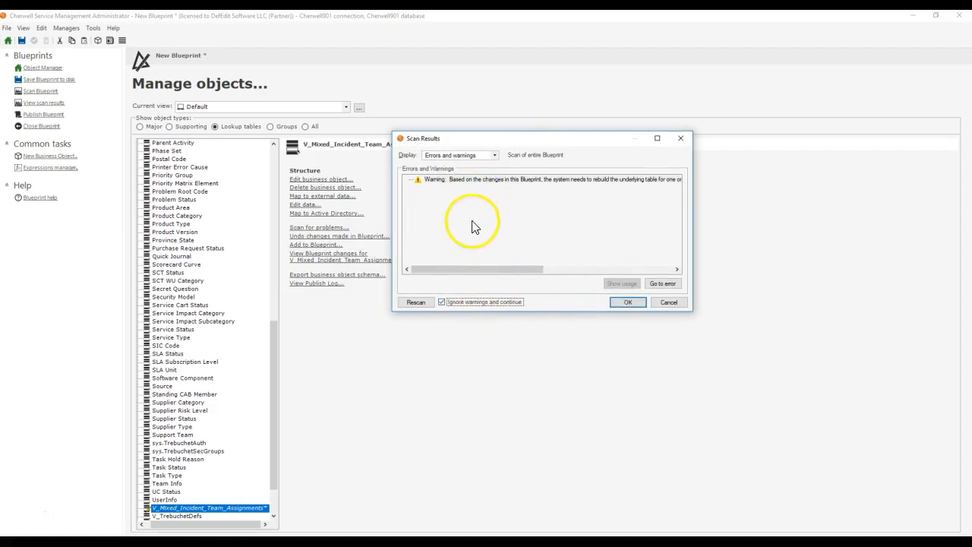
pyautogui.moveTo(514, 133); pyautogui.dragTo(442, 172)
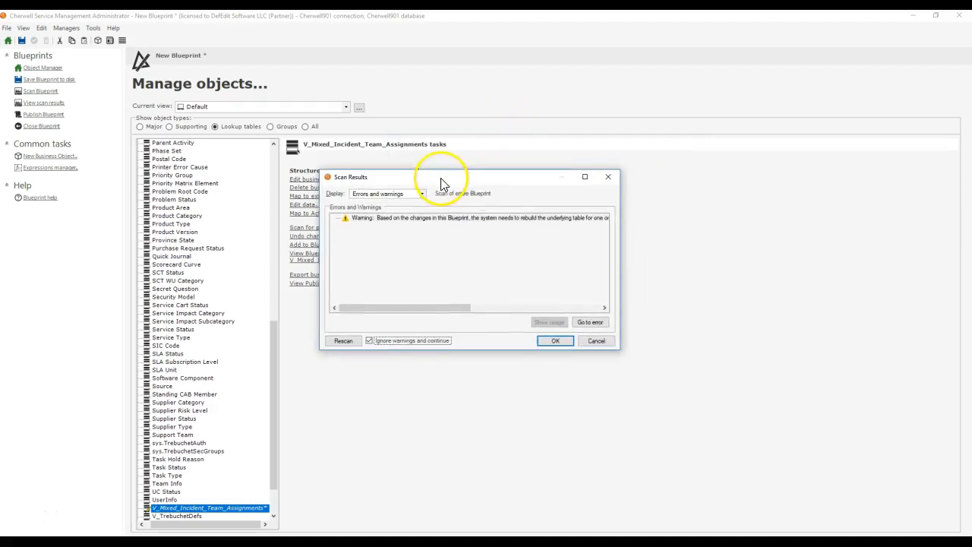
pyautogui.click(594, 341)
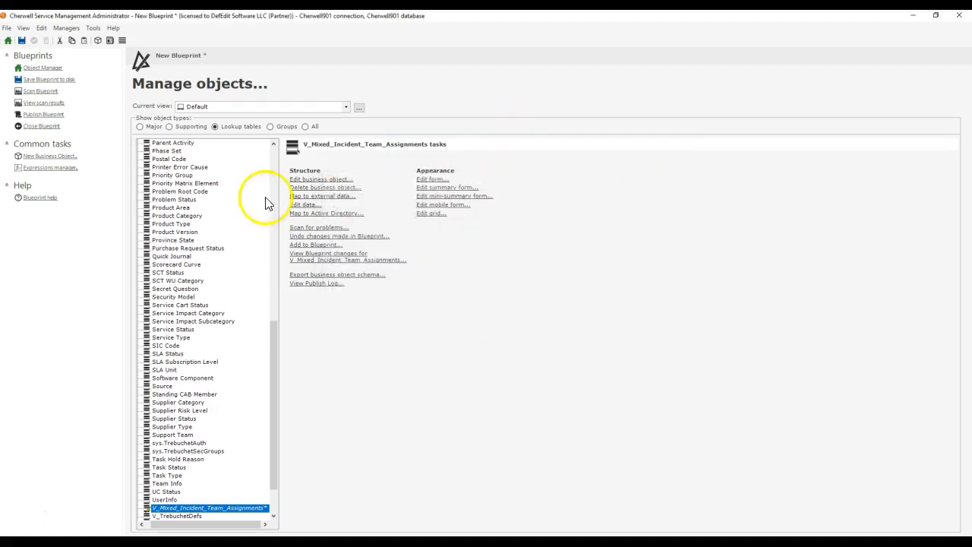
# Step: Try to publish the blueprint without saving it first, and dismiss the error dialog
pyautogui.click(86, 116)
pyautogui.click(436, 217)
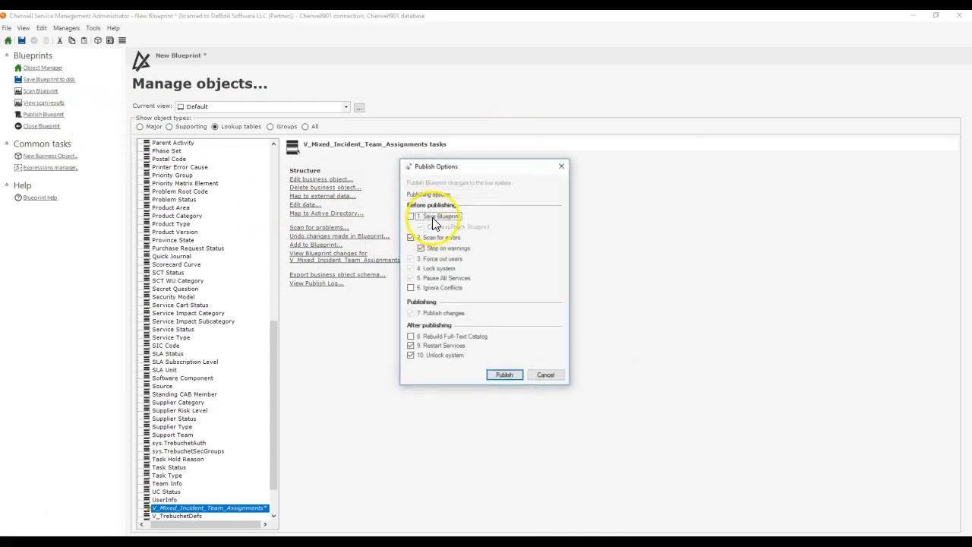
pyautogui.click(504, 375)
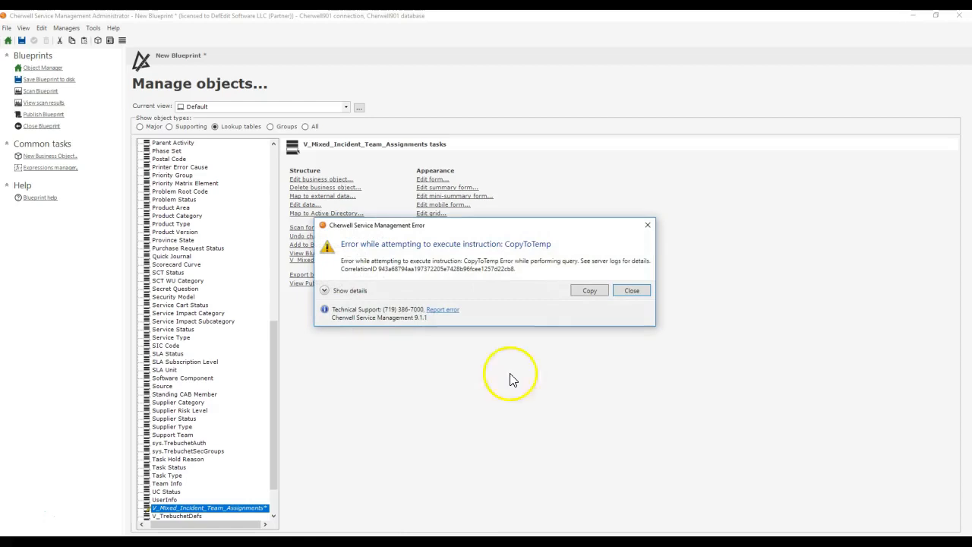
pyautogui.click(630, 292)
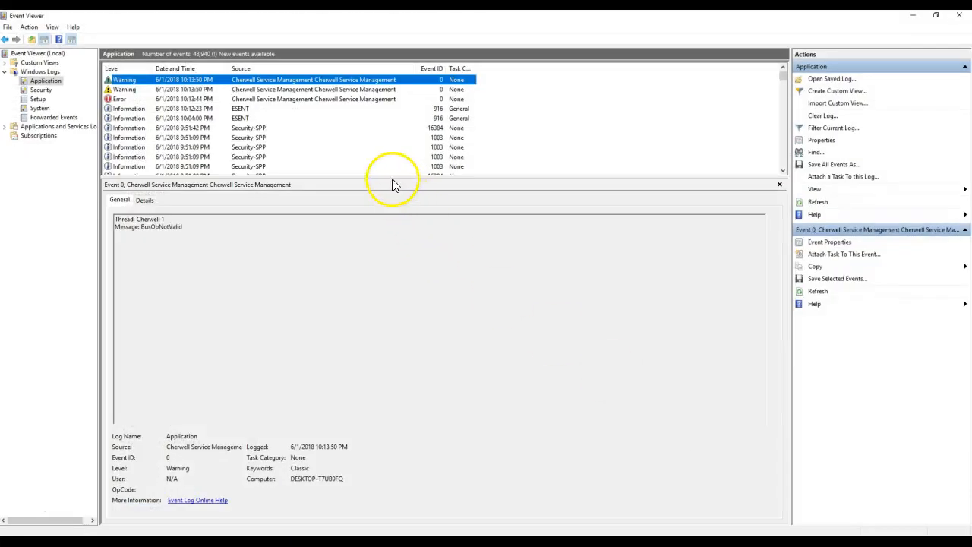
# Step: Switch to Event Viewer, refresh the Application log, and examine its latest entries for the publish error
pyautogui.press('F5')
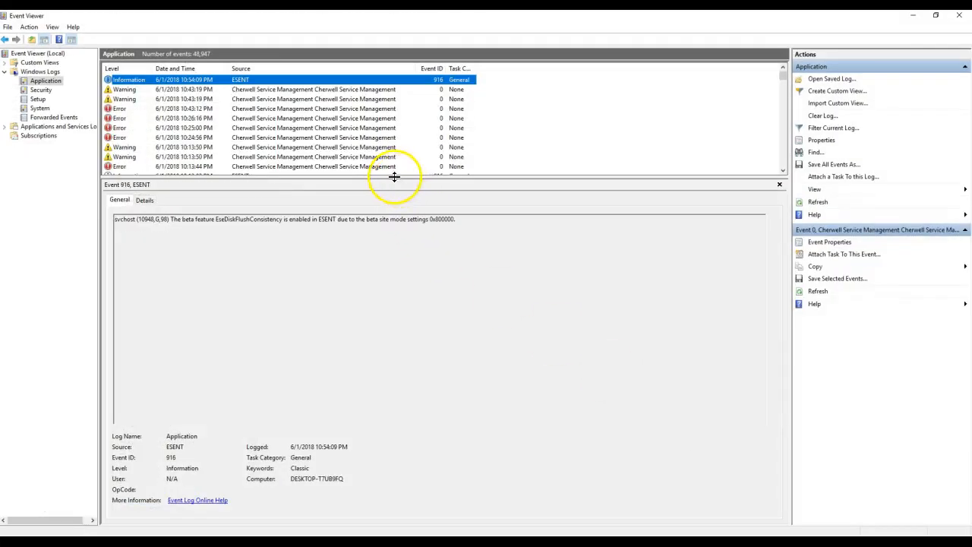
pyautogui.click(344, 90)
pyautogui.click(347, 100)
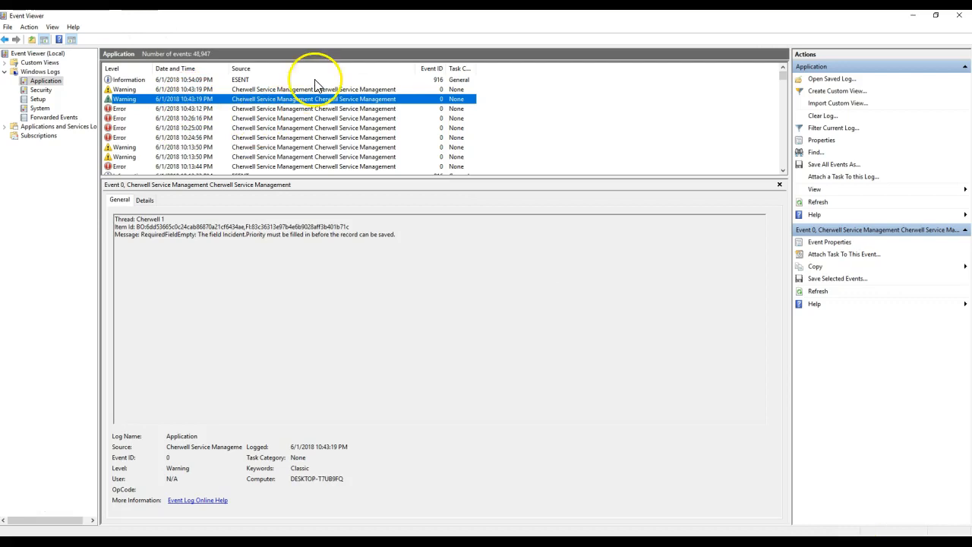
pyautogui.press('Up')
pyautogui.press('Up')
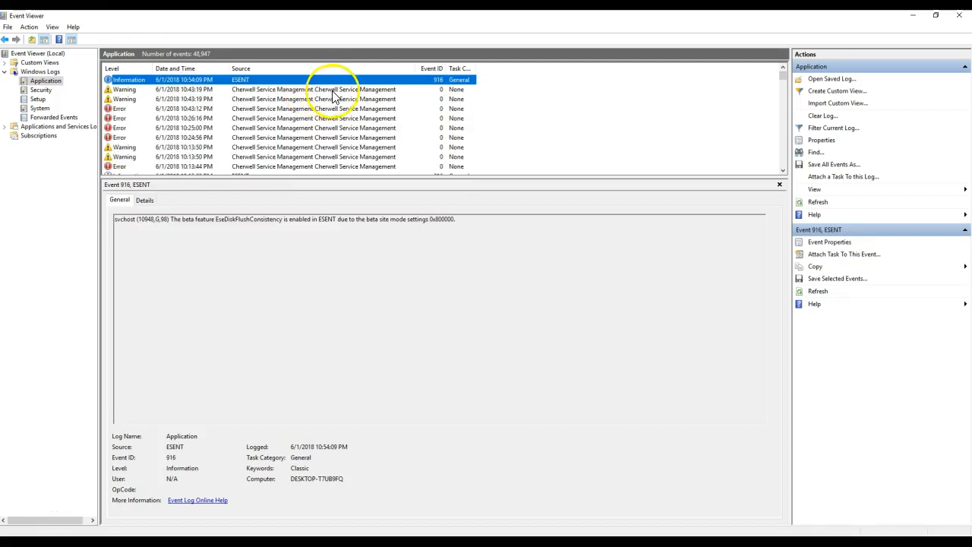
# Step: Return to Cherwell Administrator and examine the blueprint changes recorded for Incident relationships and for the V_Mixed_Incident_Team_Assignments object, form and grid
pyautogui.click(915, 17)
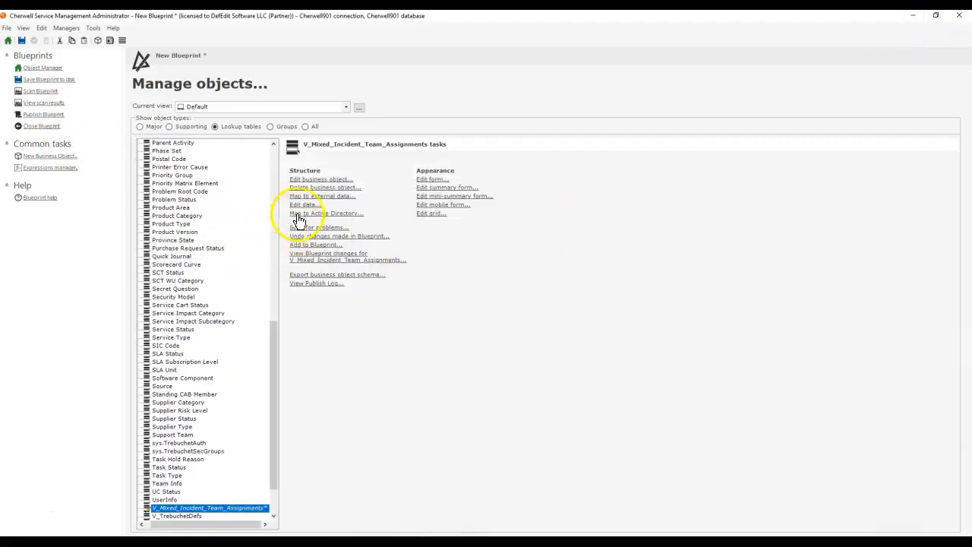
pyautogui.click(313, 180)
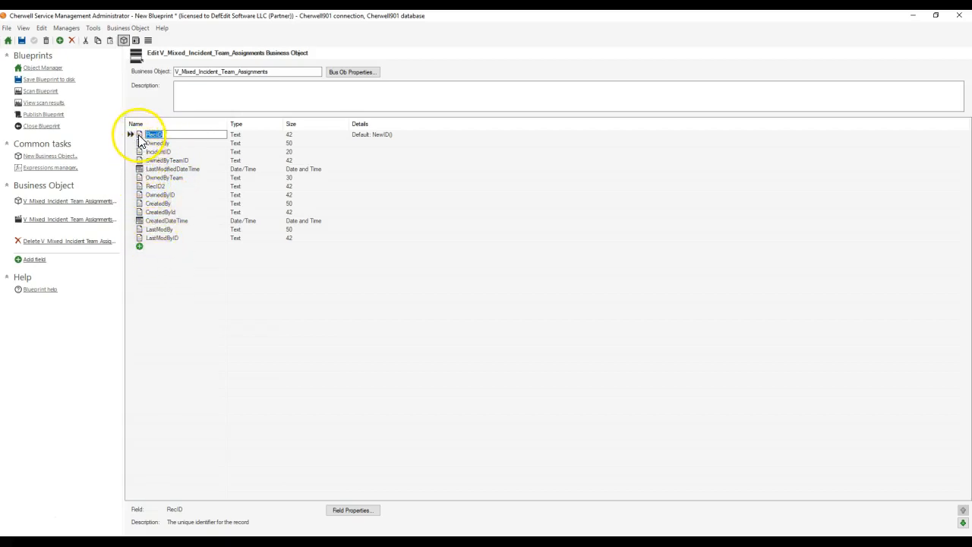
pyautogui.click(6, 28)
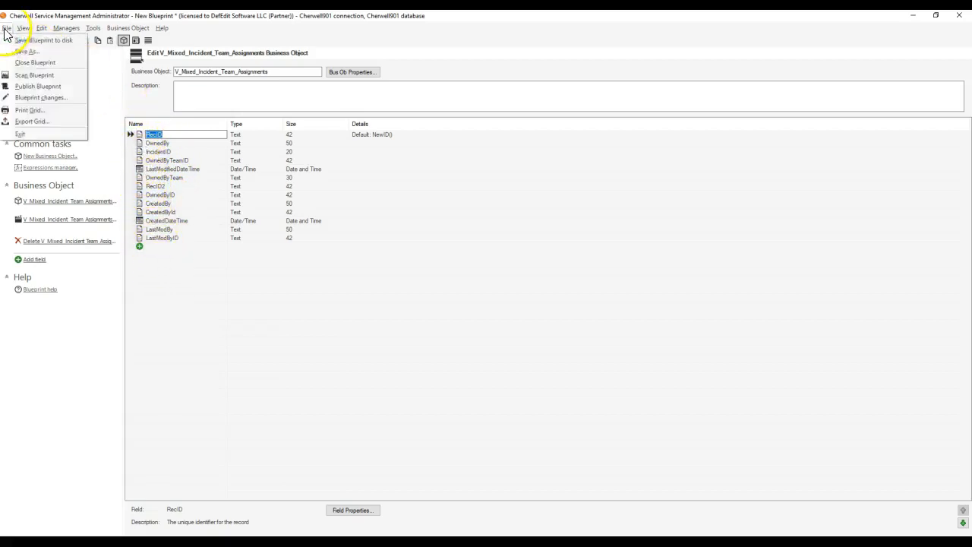
pyautogui.click(38, 97)
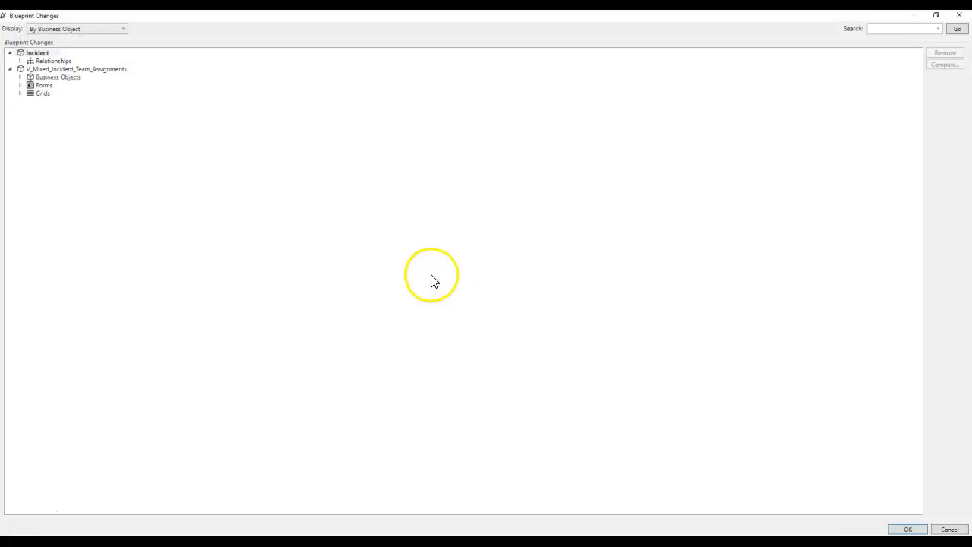
pyautogui.doubleClick(55, 62)
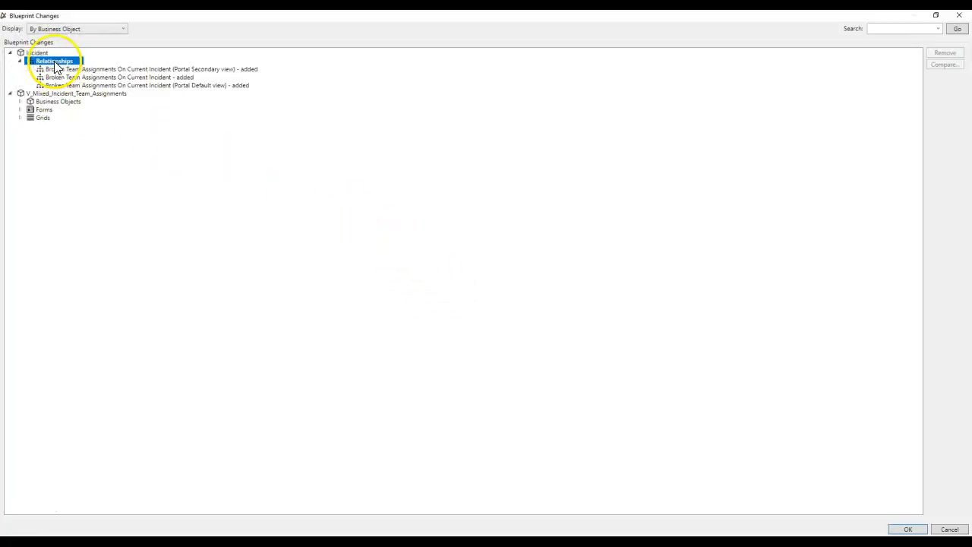
pyautogui.click(58, 103)
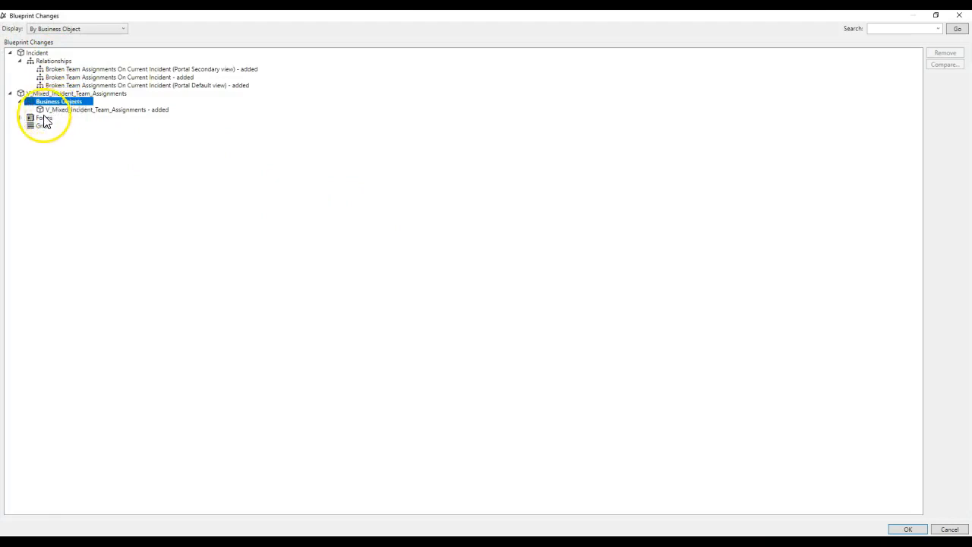
pyautogui.doubleClick(42, 118)
pyautogui.doubleClick(42, 135)
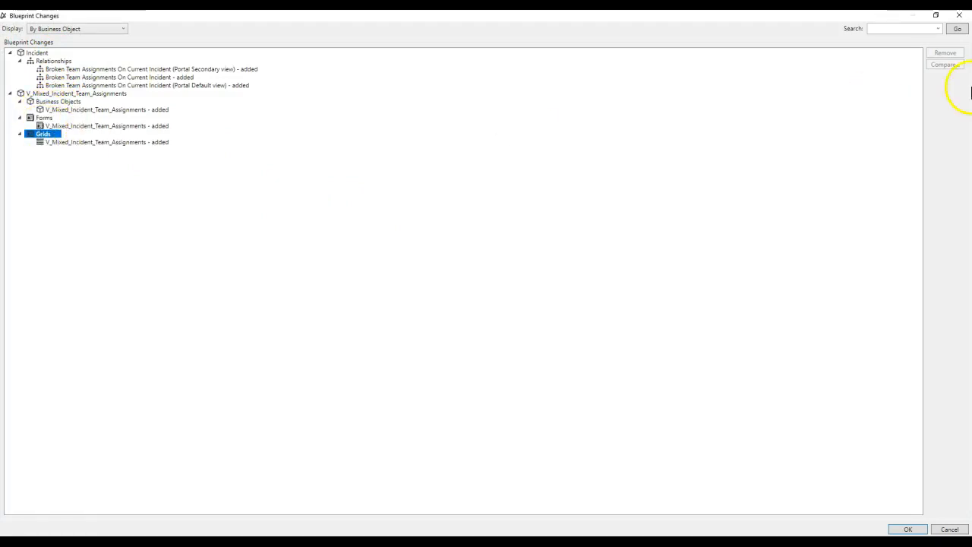
pyautogui.click(960, 17)
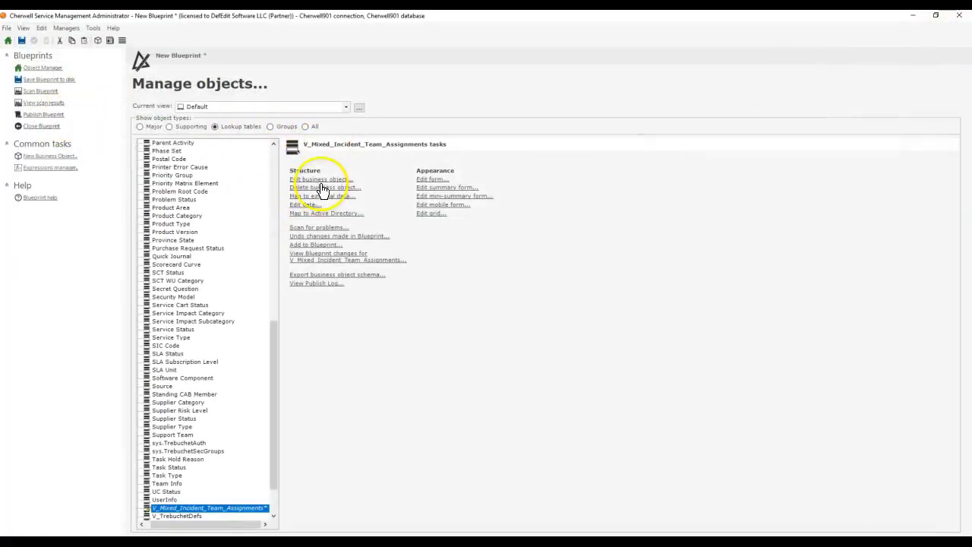
# Step: Turn off creation tracking and modification tracking in the properties of the V_Mixed_Incident_Team_Assignments business object
pyautogui.click(320, 179)
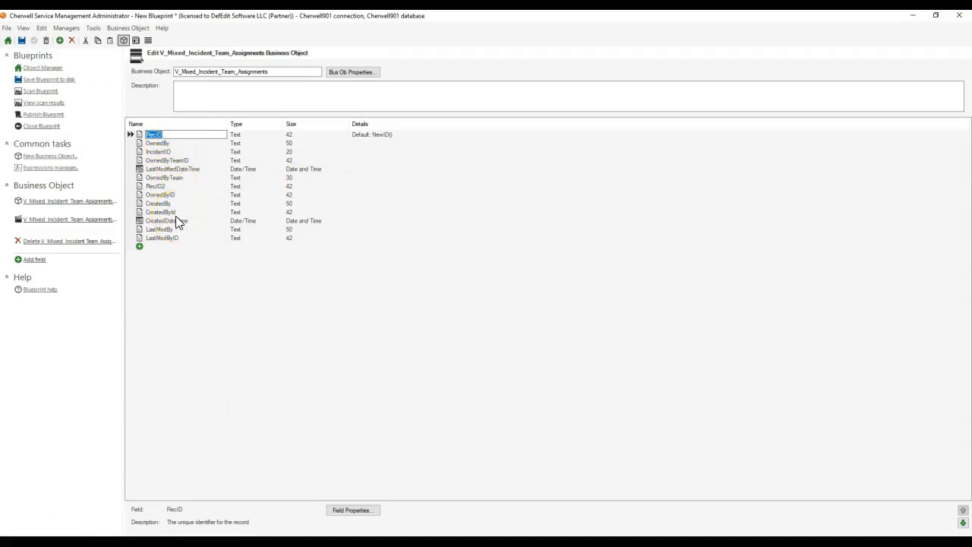
pyautogui.click(337, 73)
pyautogui.click(526, 237)
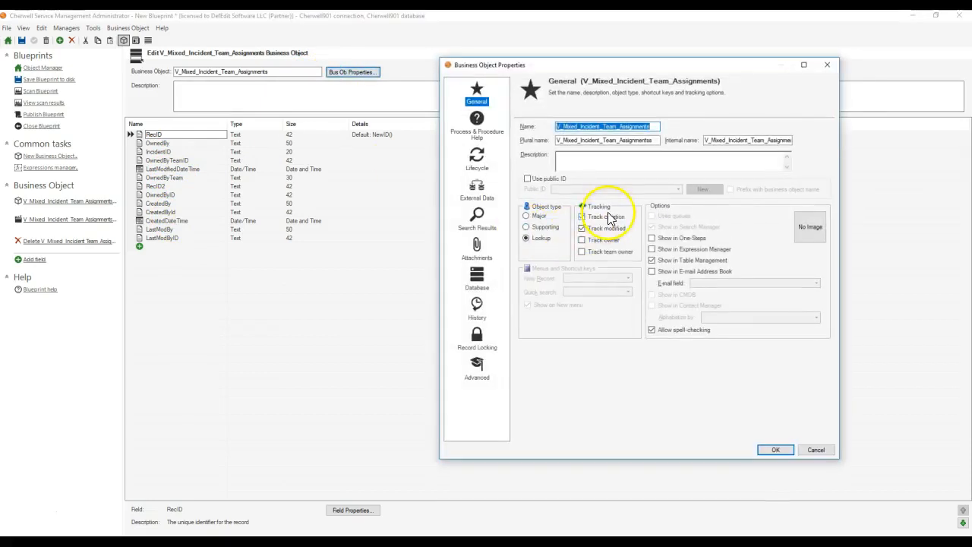
pyautogui.click(605, 217)
pyautogui.click(737, 287)
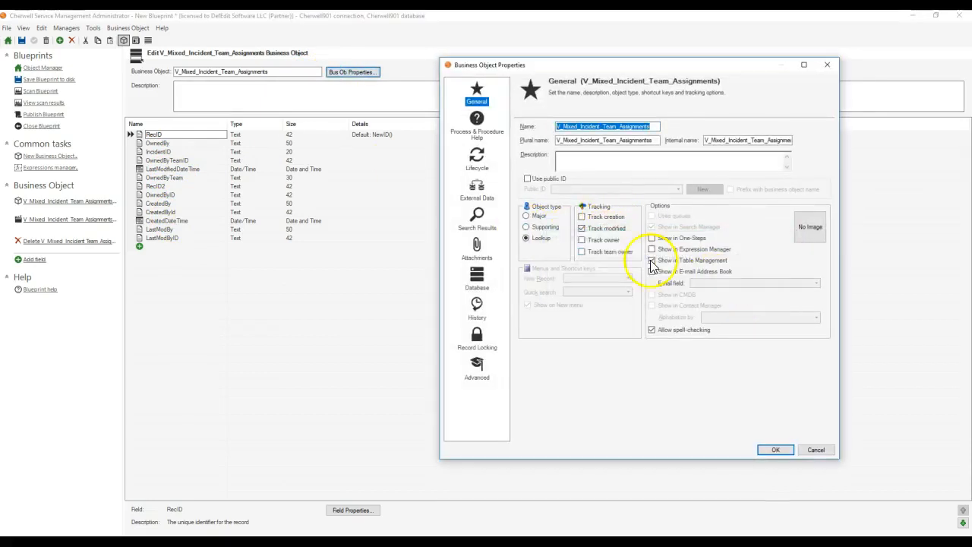
pyautogui.click(599, 229)
pyautogui.click(737, 286)
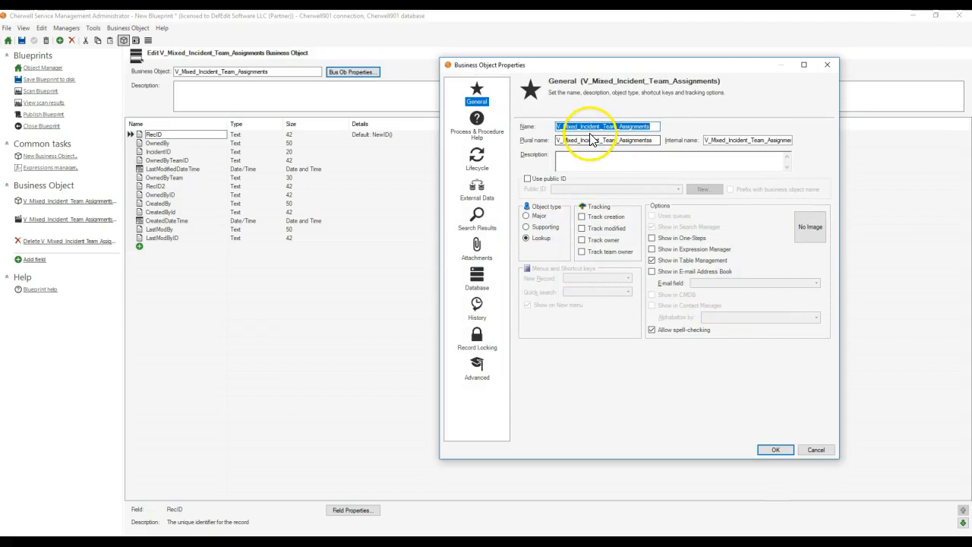
# Step: Rename the business object to "V_Broken Team Assignments" and apply the changed properties
pyautogui.click(662, 129)
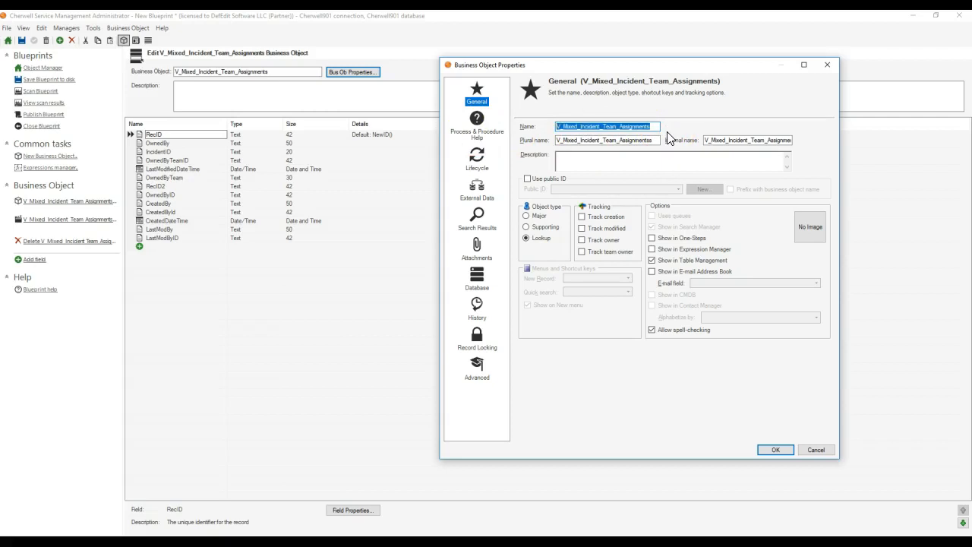
pyautogui.write('Broken')
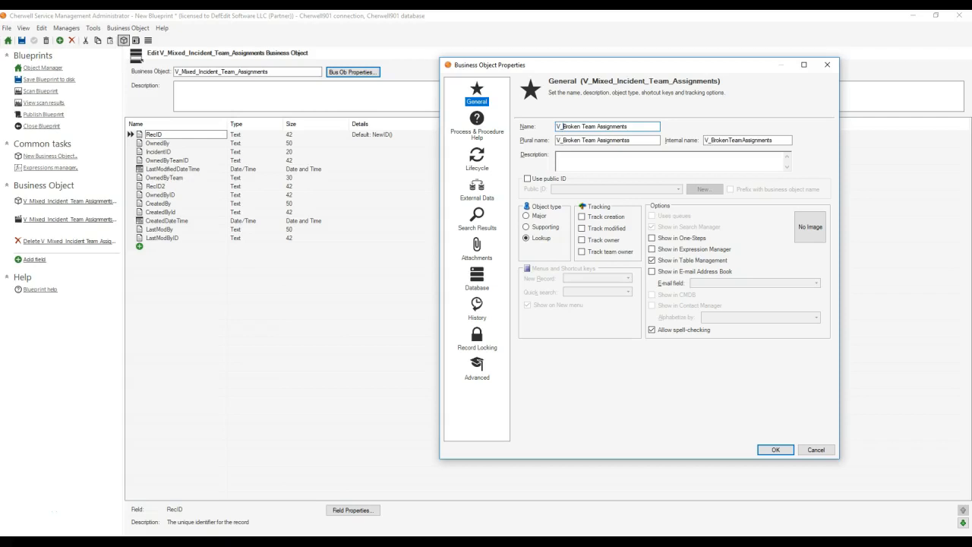
pyautogui.click(828, 451)
pyautogui.click(786, 454)
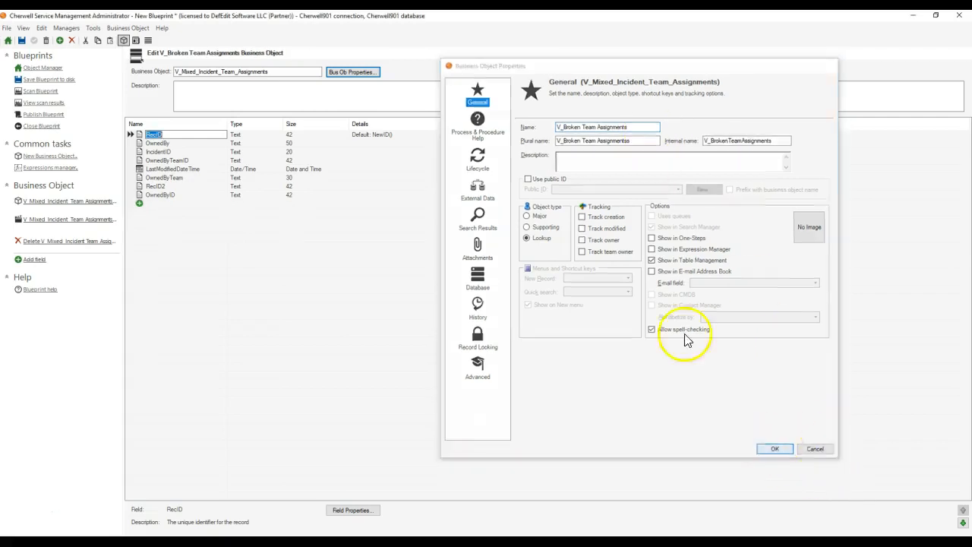
# Step: Try to publish the blueprint with the error scan set to stop on warnings, and cancel at the scan results
pyautogui.click(39, 113)
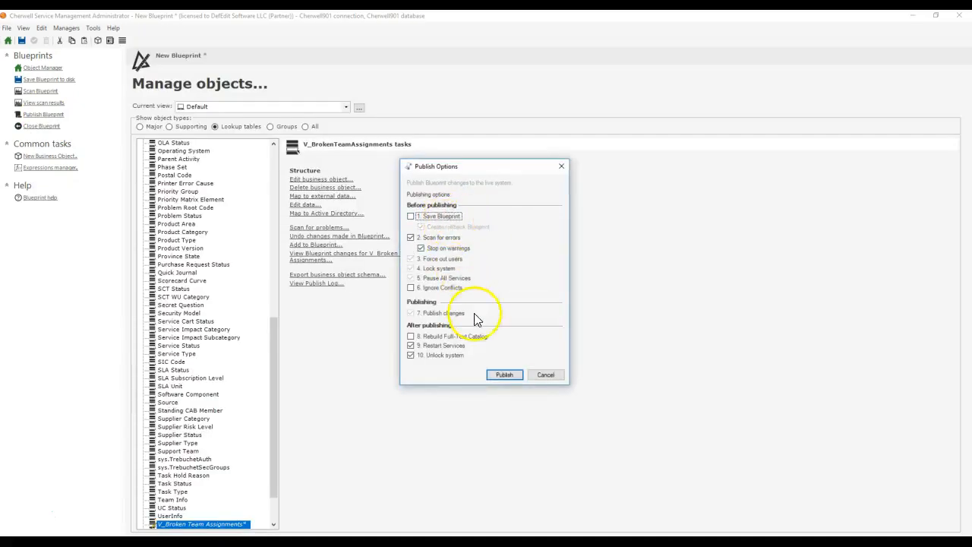
pyautogui.click(504, 376)
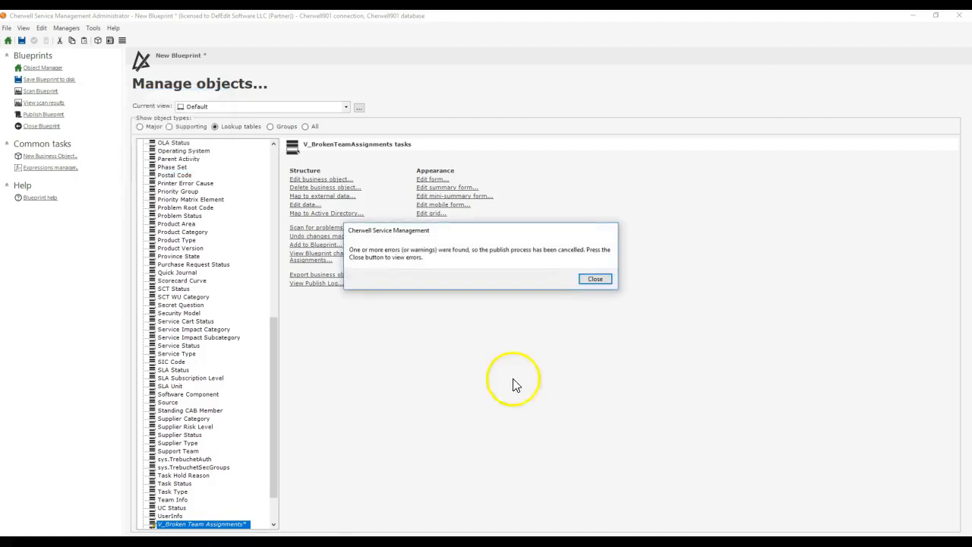
pyautogui.click(595, 278)
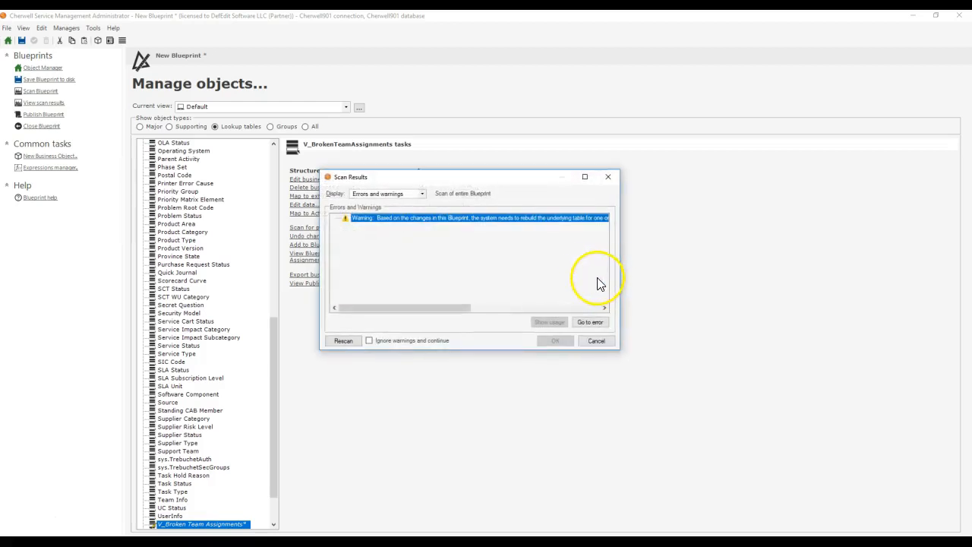
pyautogui.click(596, 341)
# Step: Retry publishing the blueprint with stopping on warnings turned off, and dismiss the error dialog
pyautogui.click(51, 115)
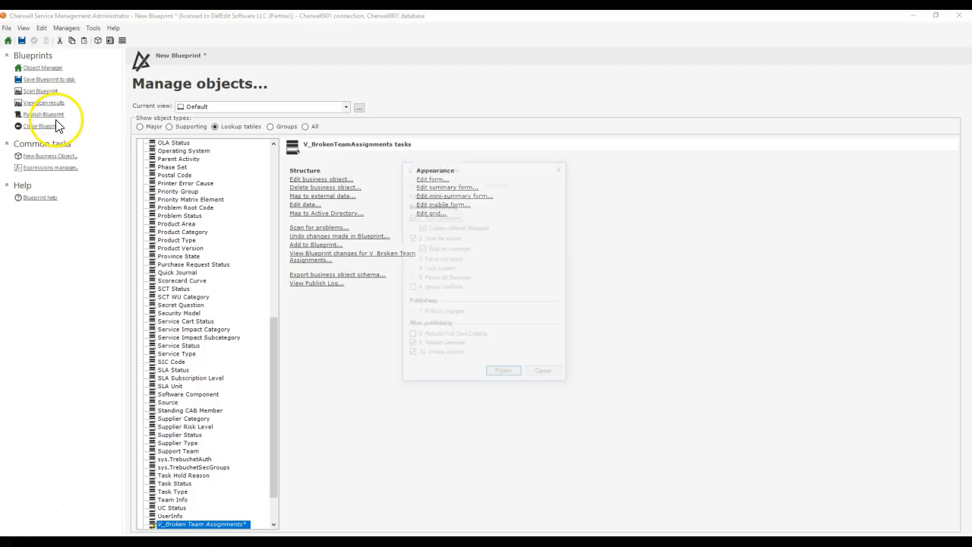
pyautogui.click(447, 249)
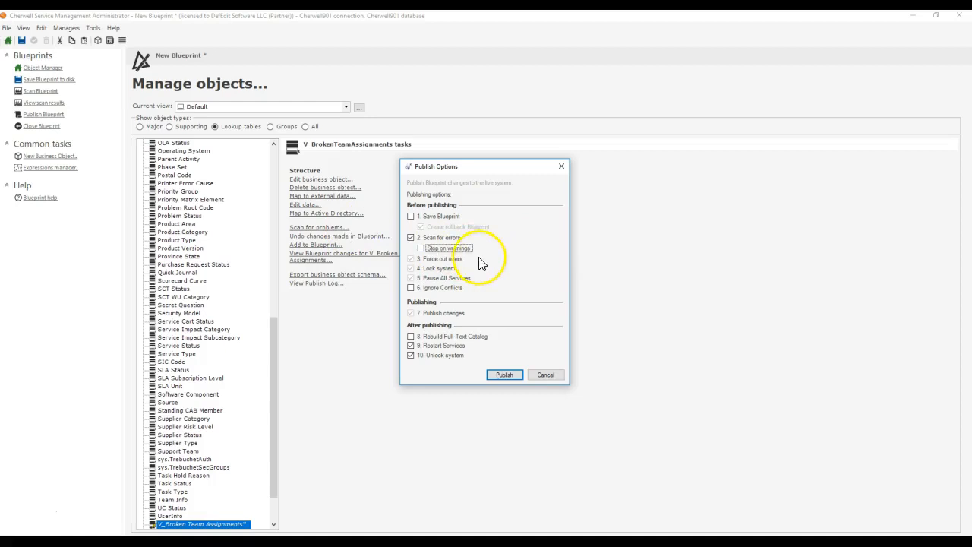
pyautogui.click(505, 374)
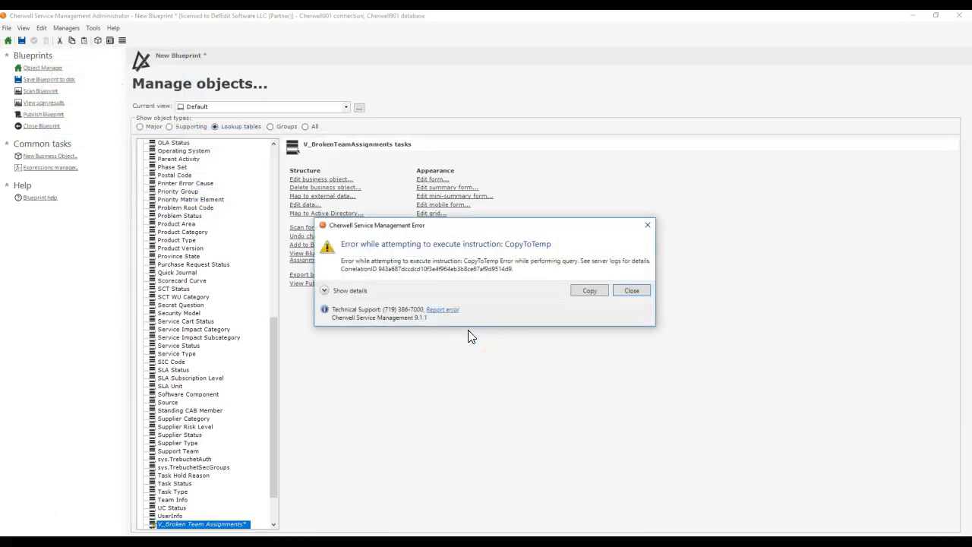
pyautogui.click(630, 292)
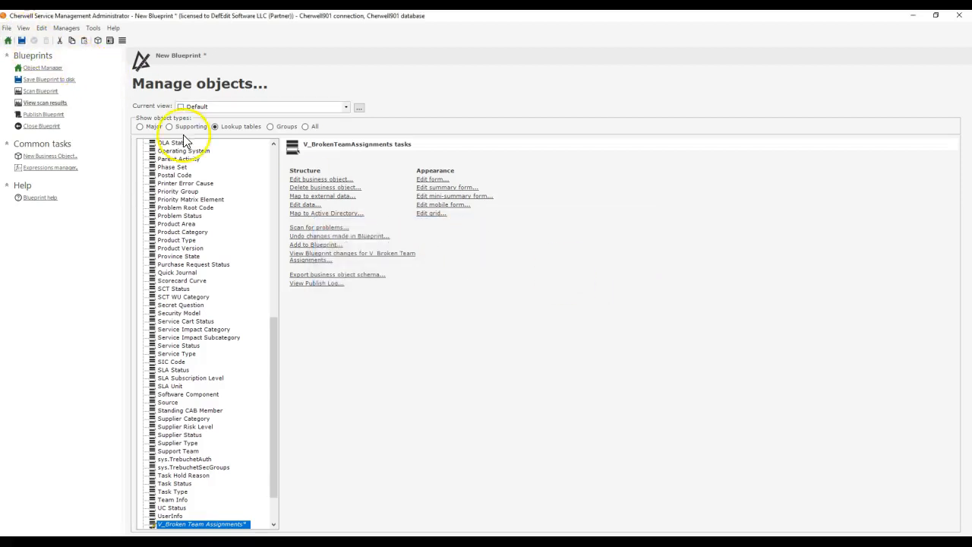
# Step: Check the name, plural name and internal name of V_Broken Team Assignments in its properties, and go back to the object manager
pyautogui.click(311, 181)
pyautogui.click(349, 72)
pyautogui.click(646, 140)
pyautogui.write('ssignmentss')
pyautogui.click(640, 126)
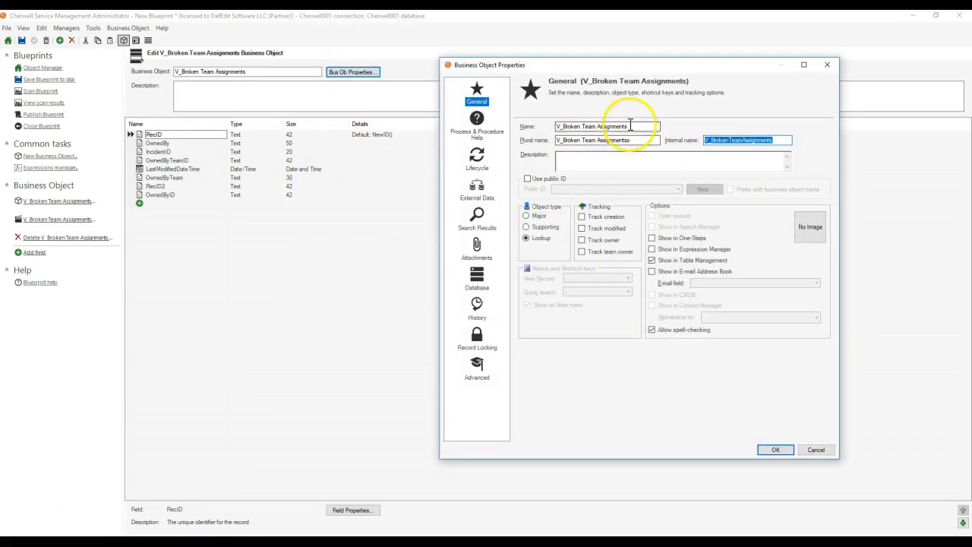
pyautogui.click(826, 67)
pyautogui.click(46, 68)
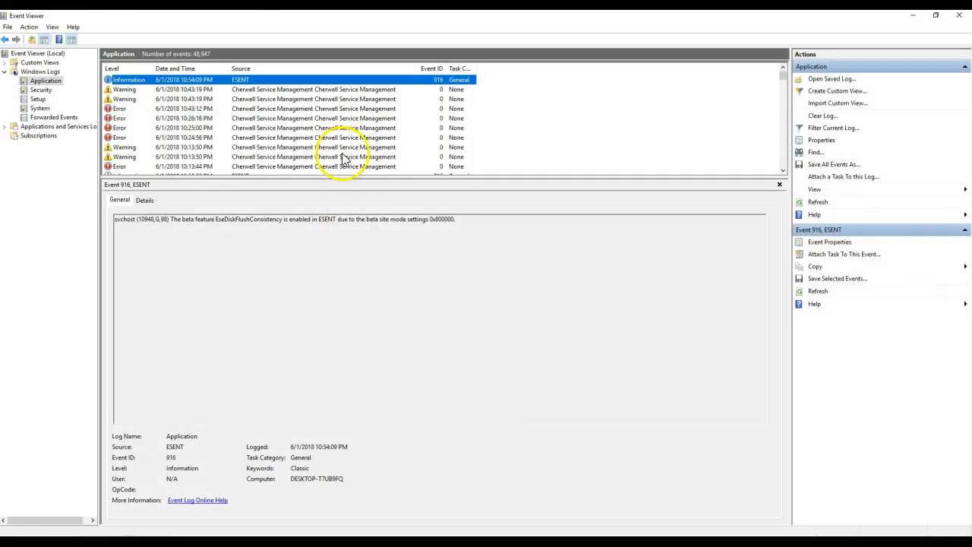
# Step: Examine the recent Cherwell warnings in Event Viewer's Application log and check the System log for the publish error
pyautogui.click(330, 99)
pyautogui.click(327, 89)
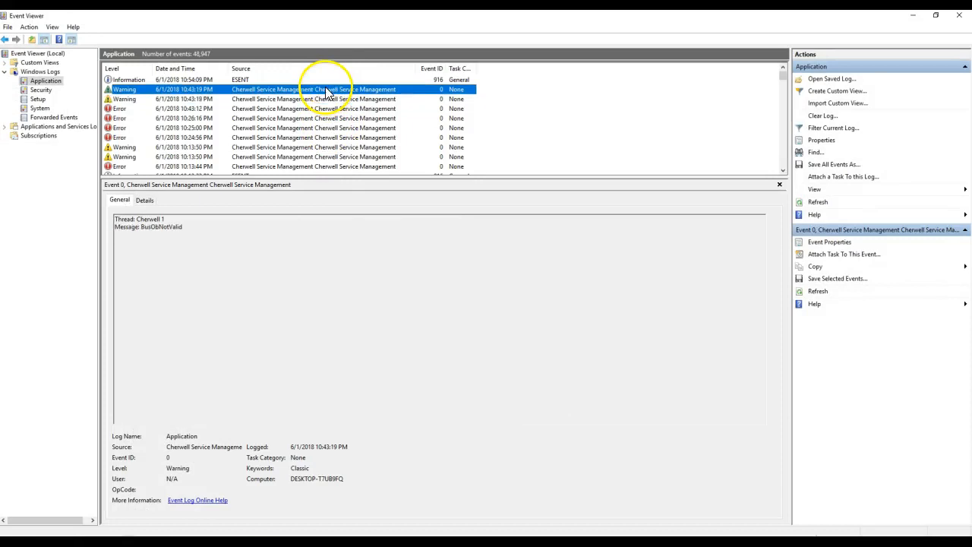
pyautogui.click(41, 109)
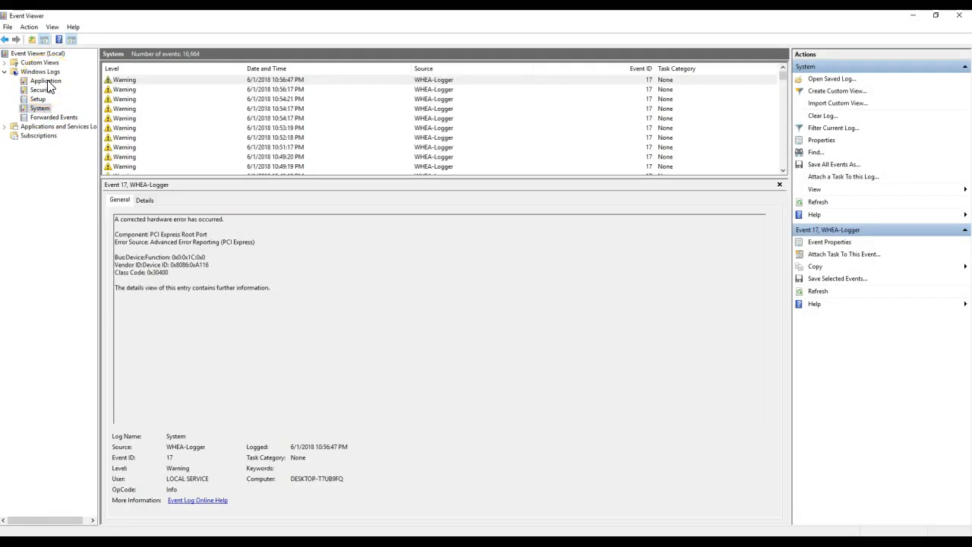
pyautogui.click(46, 81)
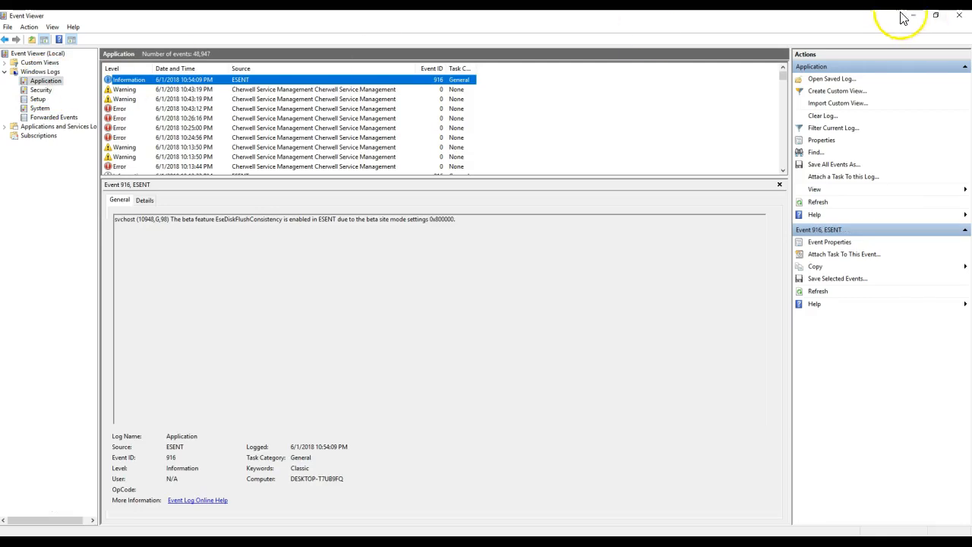
pyautogui.click(912, 16)
# Step: Switch to SQL Server Management Studio, select the top 1000 rows of the V_Mixed_Incident_Team_Assignments view in Cherwell901, and close that query
pyautogui.click(66, 28)
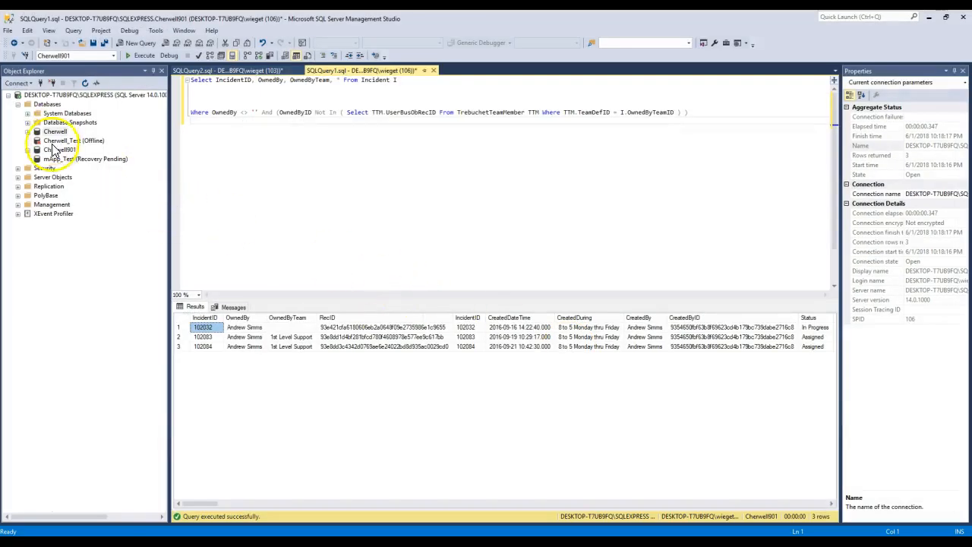
pyautogui.doubleClick(55, 149)
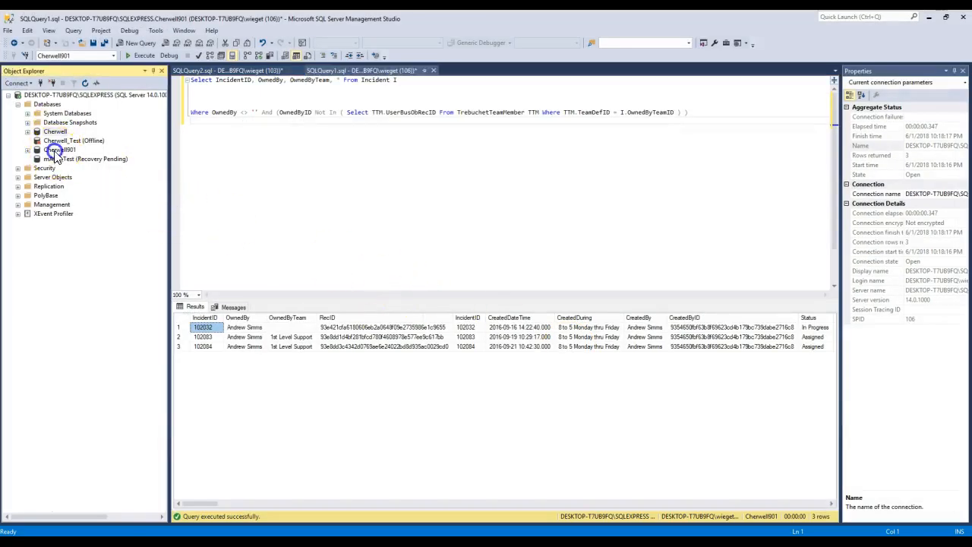
pyautogui.click(57, 178)
pyautogui.doubleClick(57, 179)
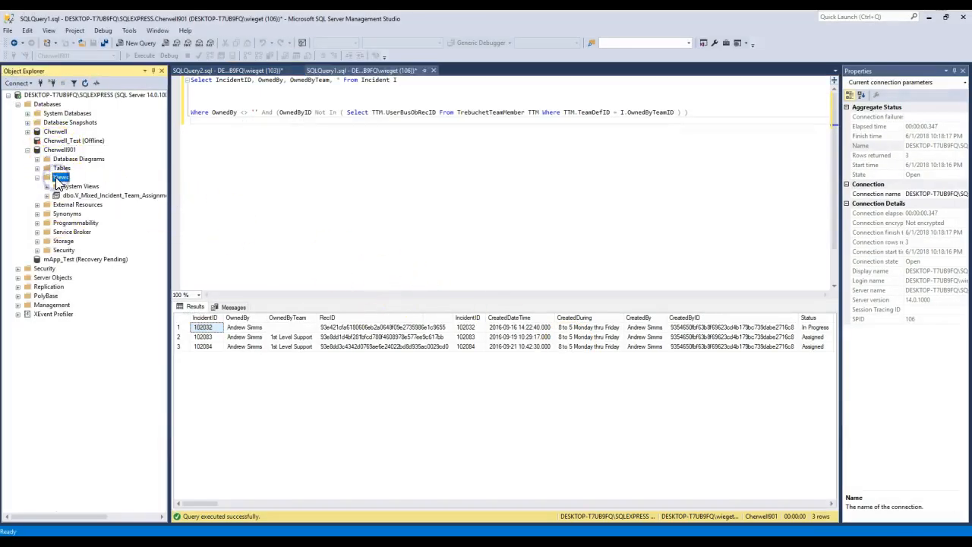
pyautogui.click(119, 194)
pyautogui.rightClick(114, 194)
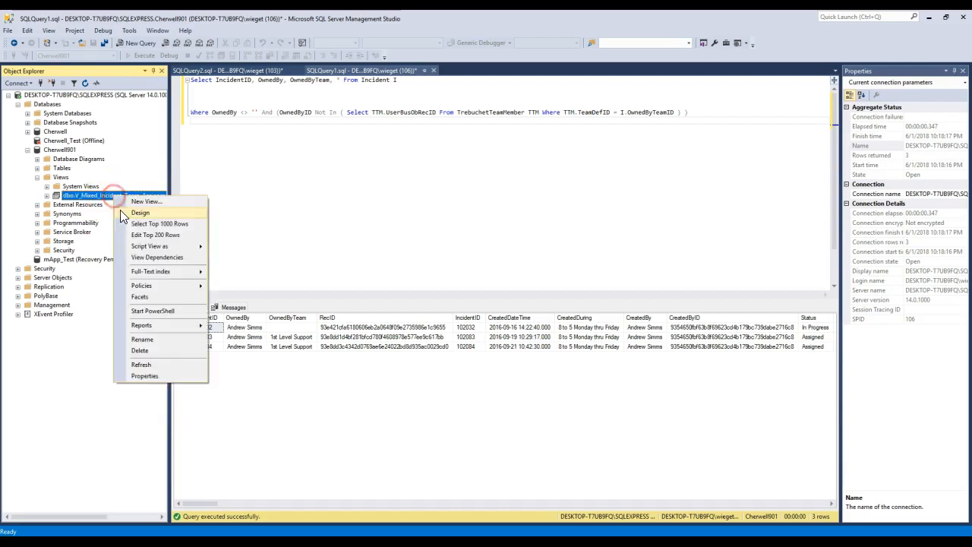
pyautogui.click(135, 224)
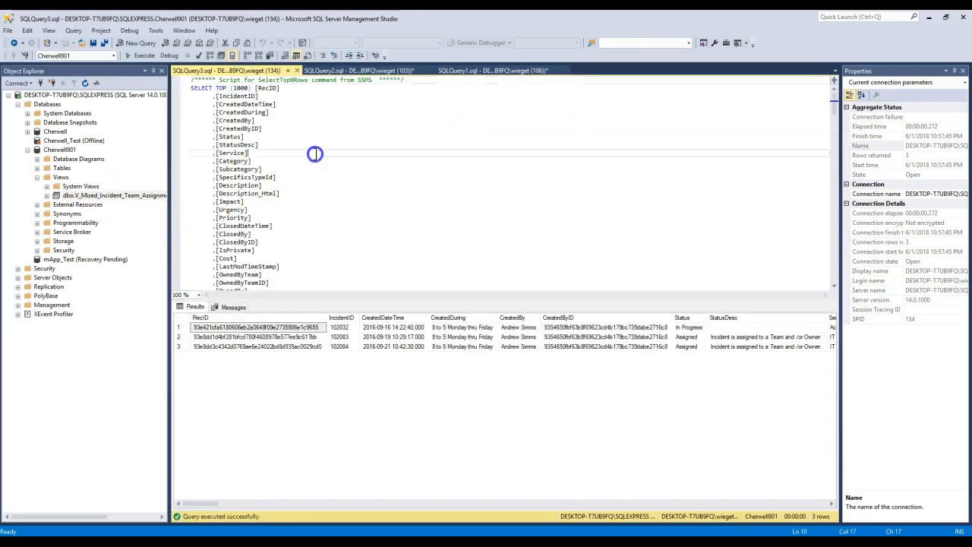
pyautogui.click(297, 70)
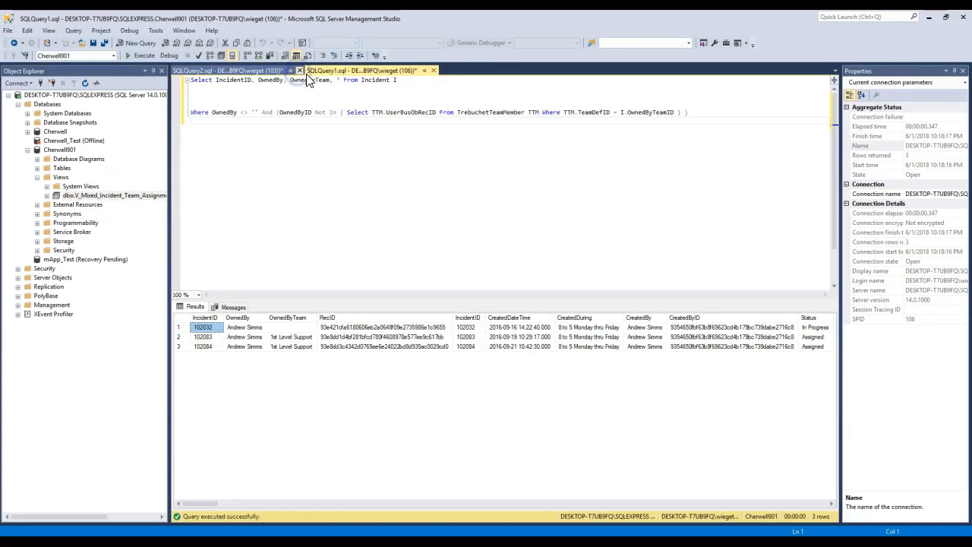
# Step: Return to Cherwell Administrator and examine the blueprint changes for Incident and V_Mixed_Incident_Team_Assignments, including relationships, business object, forms and grids
pyautogui.click(926, 18)
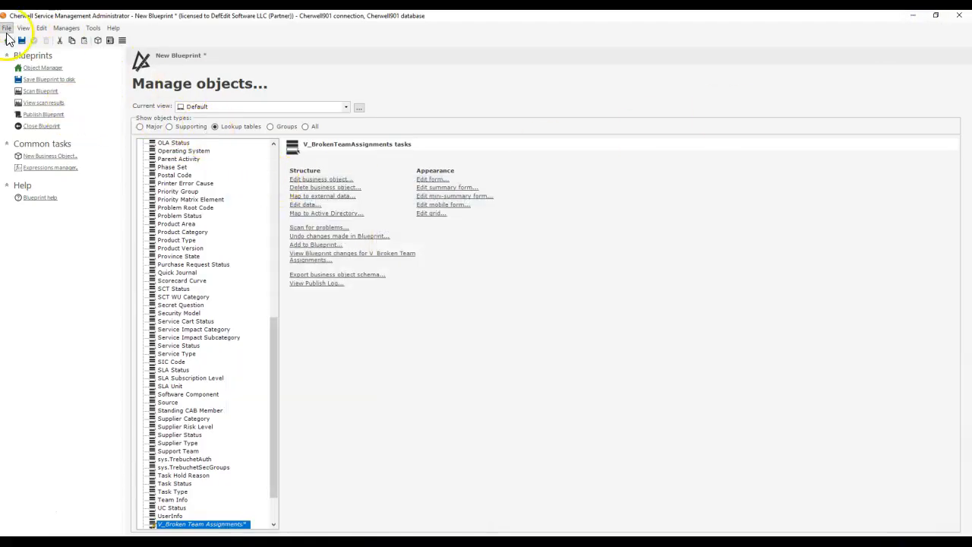
pyautogui.click(7, 28)
pyautogui.click(36, 99)
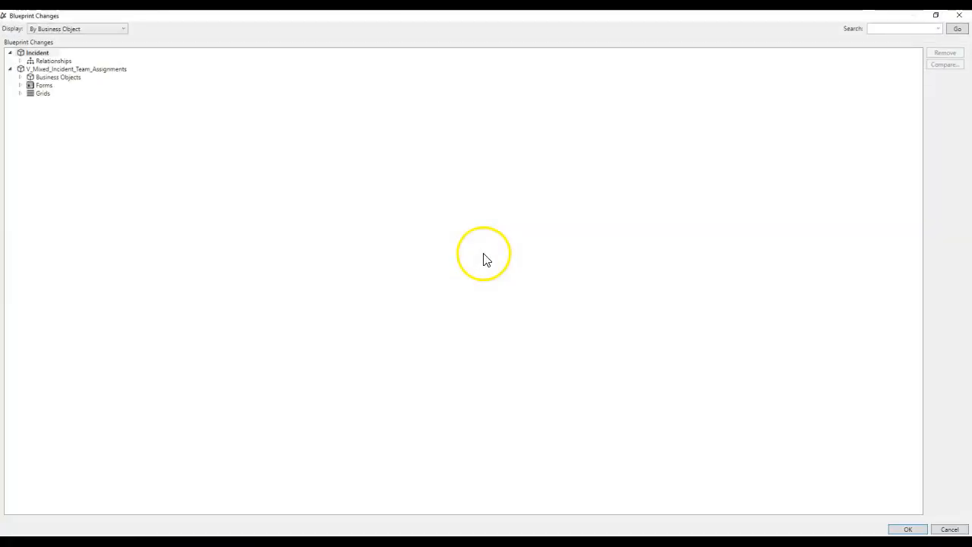
pyautogui.click(41, 78)
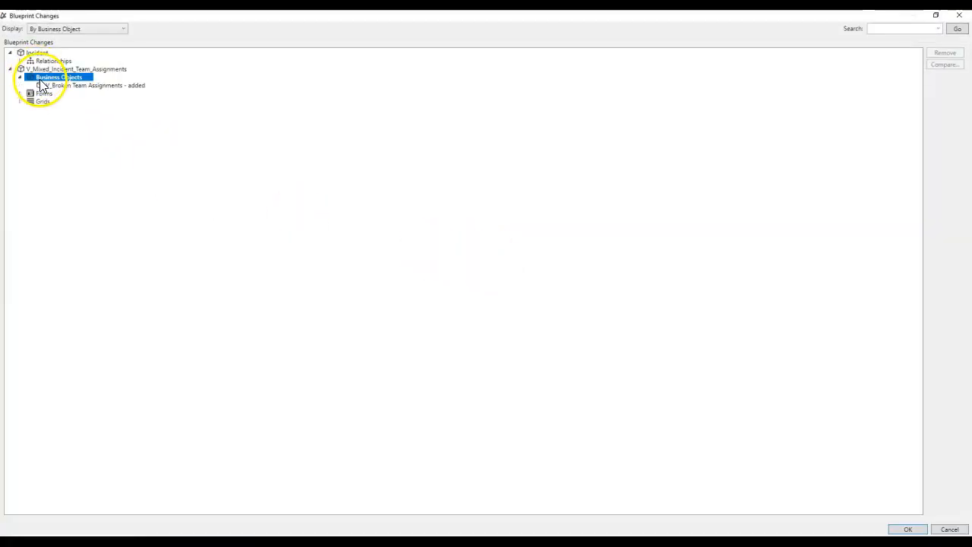
pyautogui.click(57, 91)
pyautogui.click(58, 85)
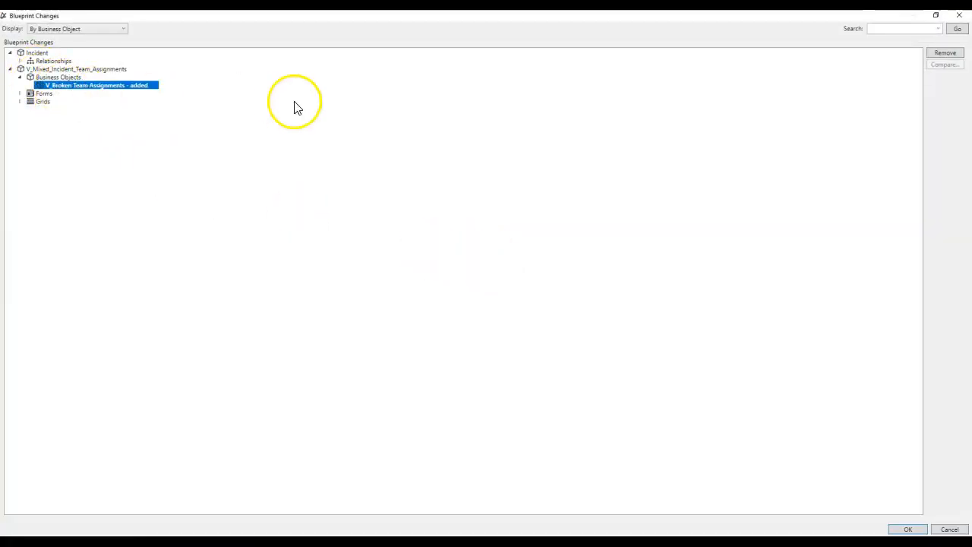
pyautogui.doubleClick(52, 61)
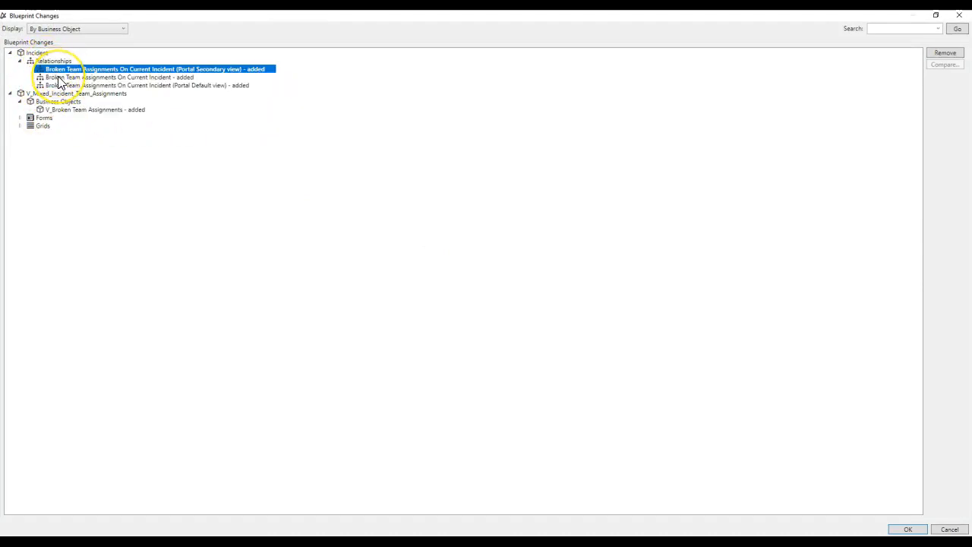
pyautogui.click(59, 77)
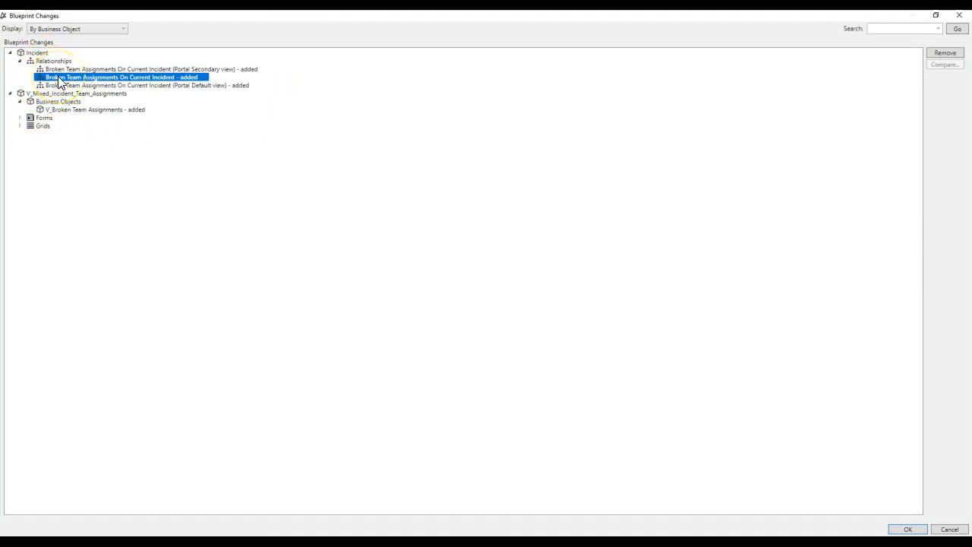
pyautogui.doubleClick(44, 118)
pyautogui.doubleClick(44, 135)
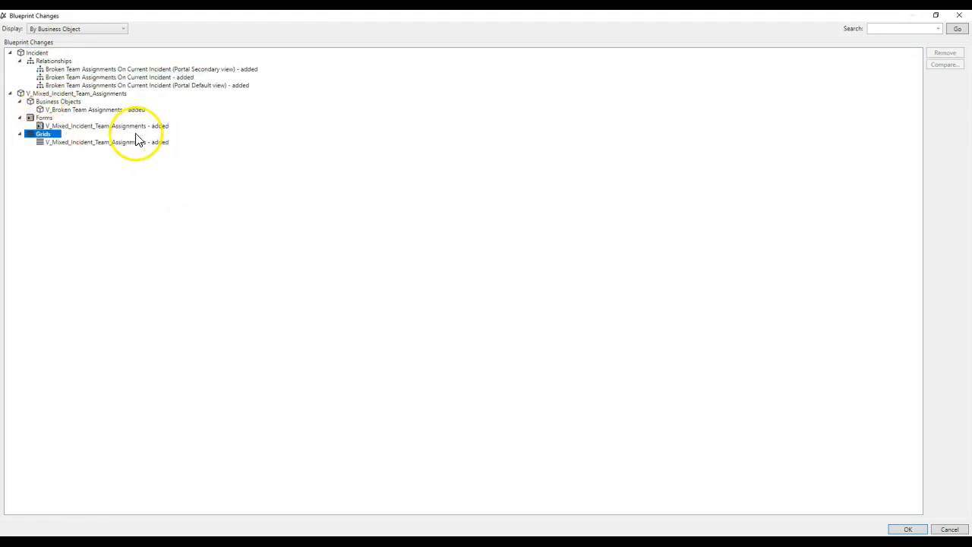
pyautogui.click(91, 127)
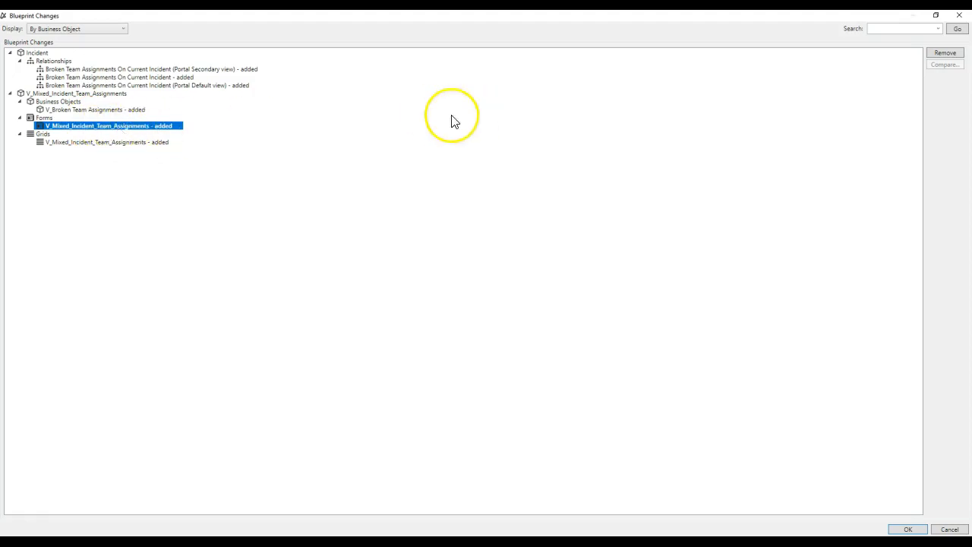
pyautogui.click(959, 15)
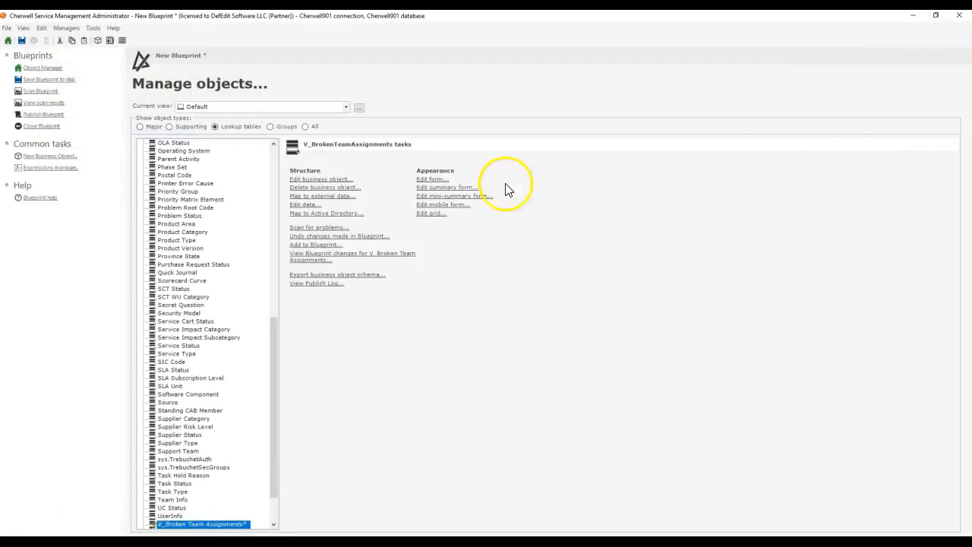
# Step: Regenerate the default form for V_Broken Team Assignments with the preselected theme, overwriting the existing form and keeping the changes
pyautogui.click(419, 186)
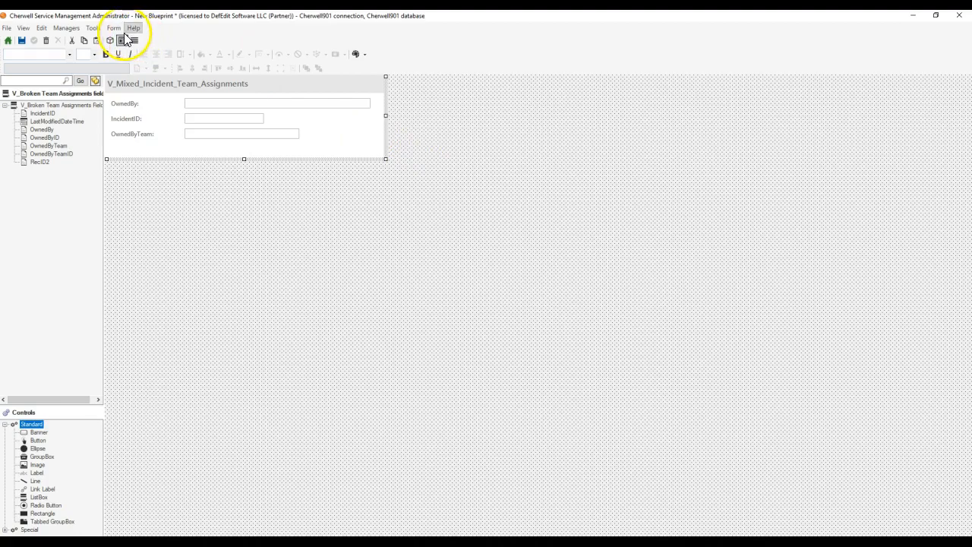
pyautogui.click(113, 28)
pyautogui.click(139, 102)
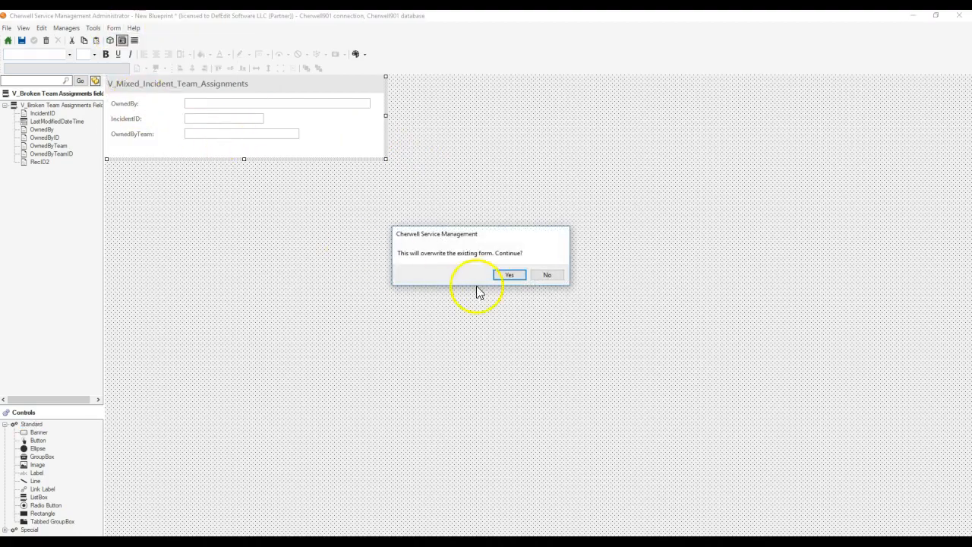
pyautogui.click(504, 276)
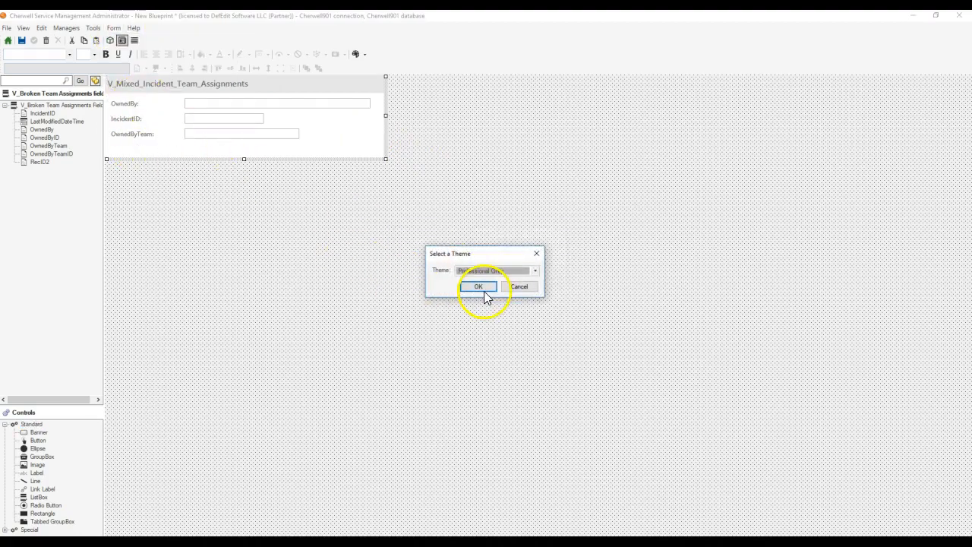
pyautogui.click(478, 287)
pyautogui.click(45, 41)
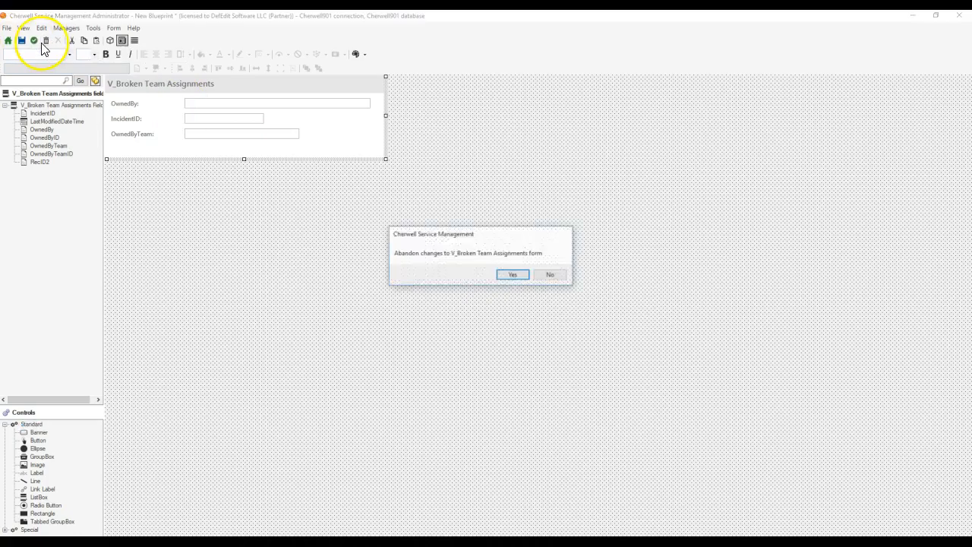
pyautogui.click(551, 275)
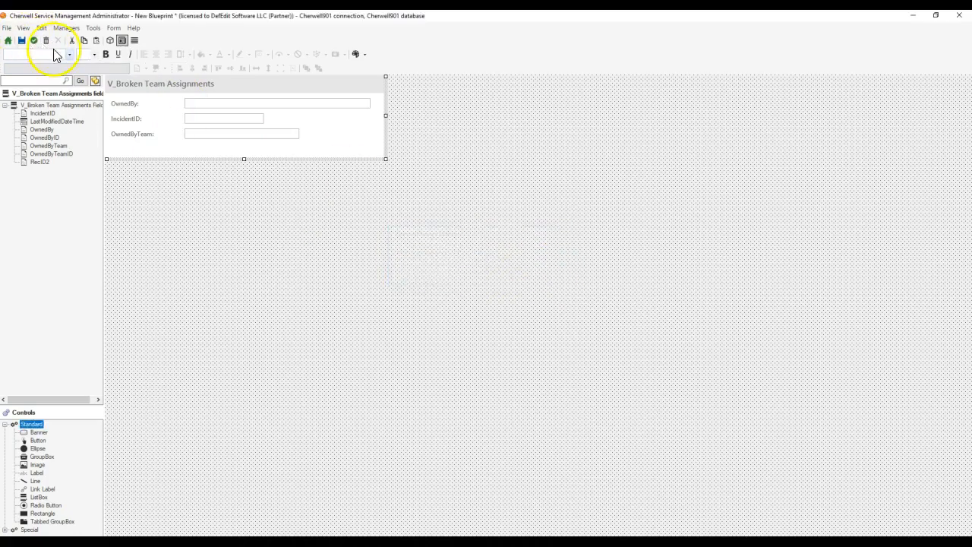
# Step: Regenerate the default grid for V_Broken Team Assignments and move the IncidentID column ahead of OwnedBy
pyautogui.click(134, 40)
pyautogui.click(111, 28)
pyautogui.click(123, 85)
pyautogui.click(504, 275)
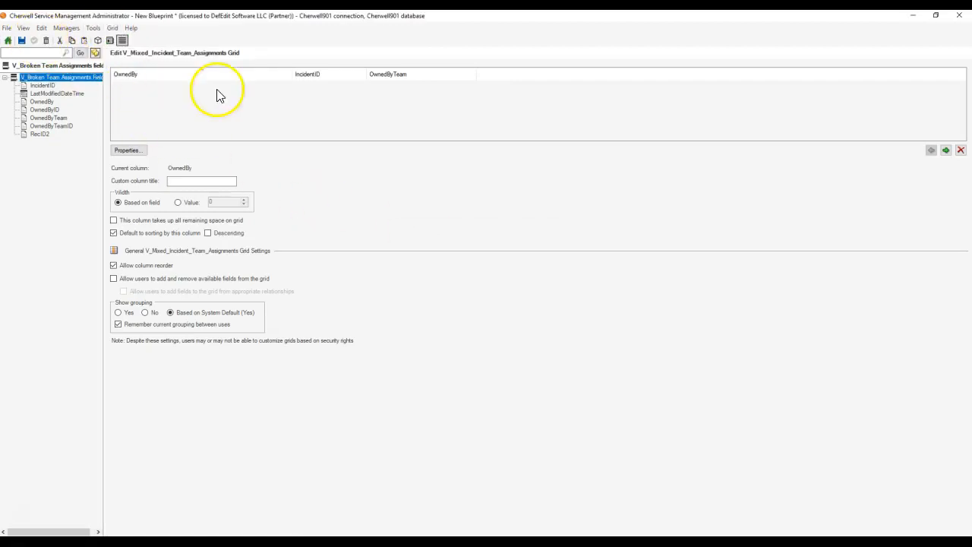
pyautogui.moveTo(327, 76); pyautogui.dragTo(169, 72)
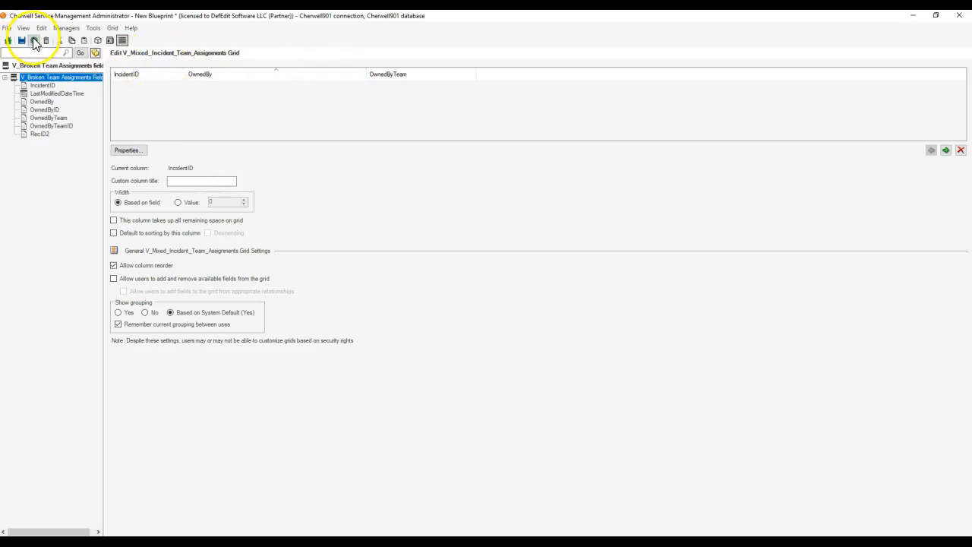
# Step: Go back to the object manager and try to publish the blueprint without saving it first
pyautogui.click(9, 41)
pyautogui.click(45, 113)
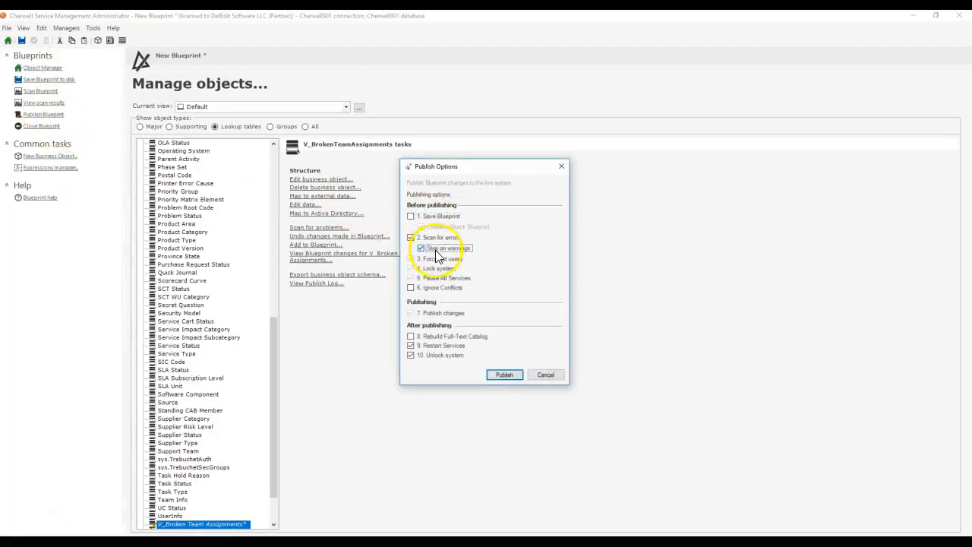
pyautogui.click(502, 374)
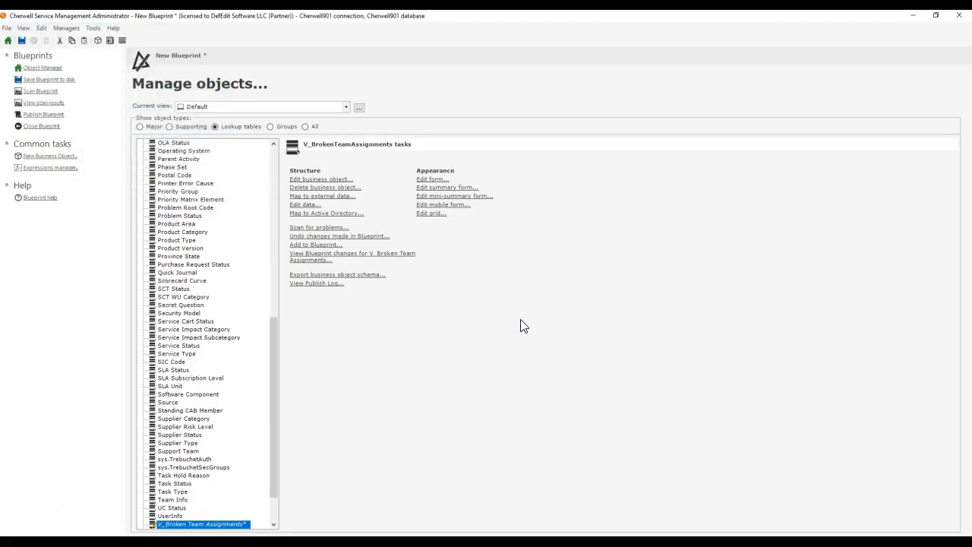
# Step: Examine the exception details of the CopyToTemp publish error and close the error dialog
pyautogui.moveTo(534, 235); pyautogui.dragTo(534, 56)
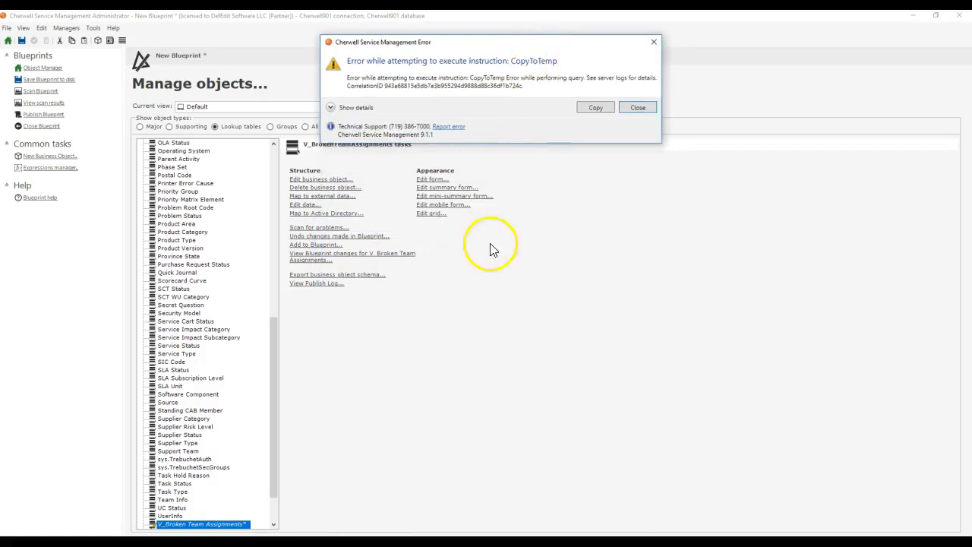
pyautogui.moveTo(436, 52); pyautogui.dragTo(412, 239)
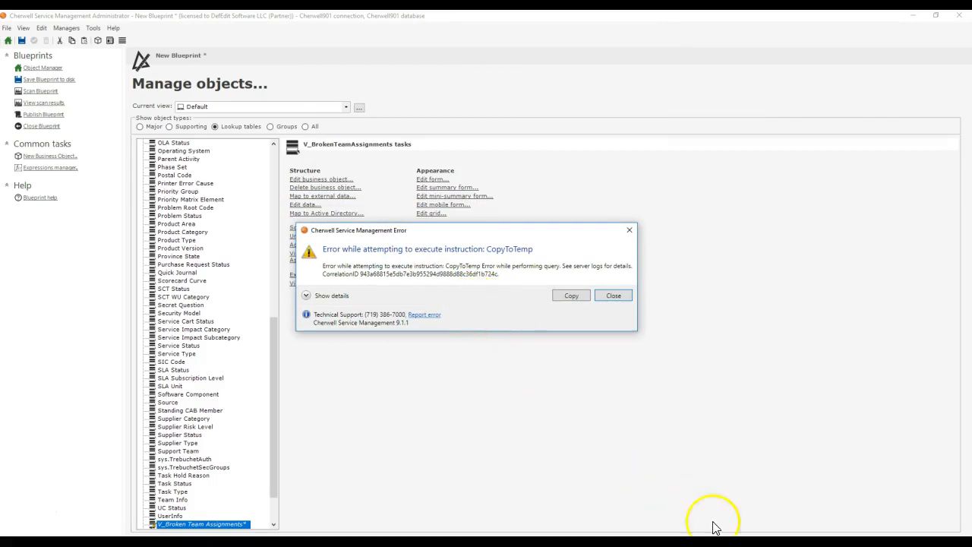
pyautogui.click(307, 295)
pyautogui.moveTo(357, 230); pyautogui.dragTo(410, 85)
pyautogui.scroll(-5, 462, 299)
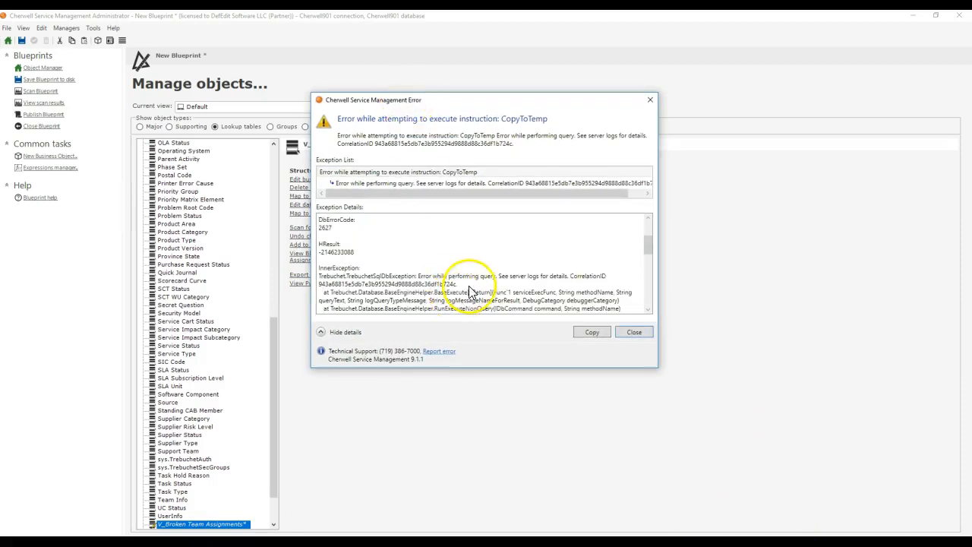
pyautogui.scroll(-3, 524, 264)
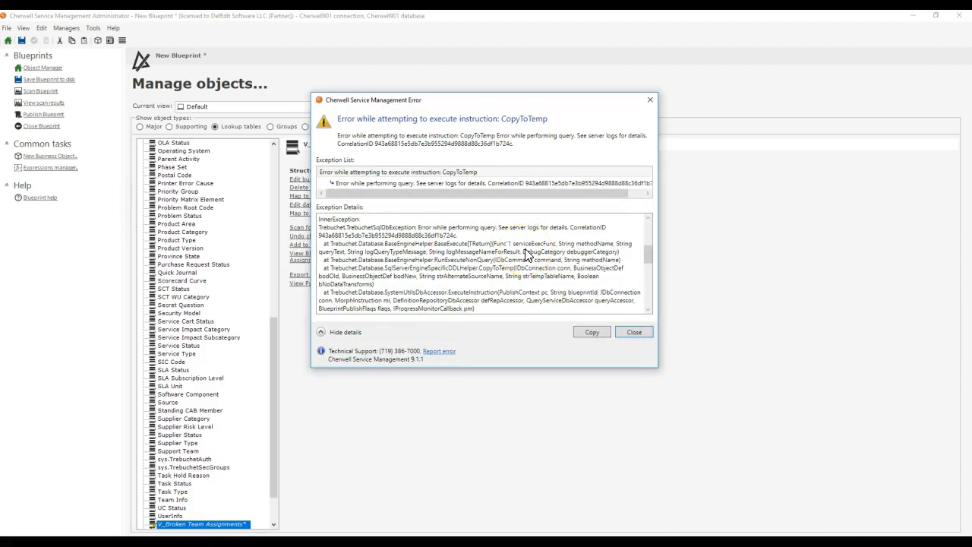
pyautogui.scroll(-3, 526, 254)
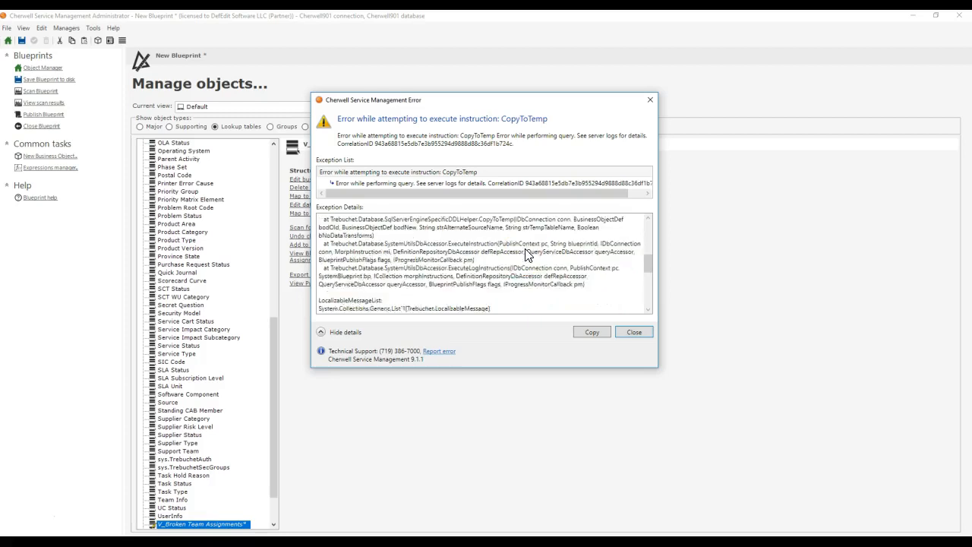
pyautogui.scroll(-7, 526, 254)
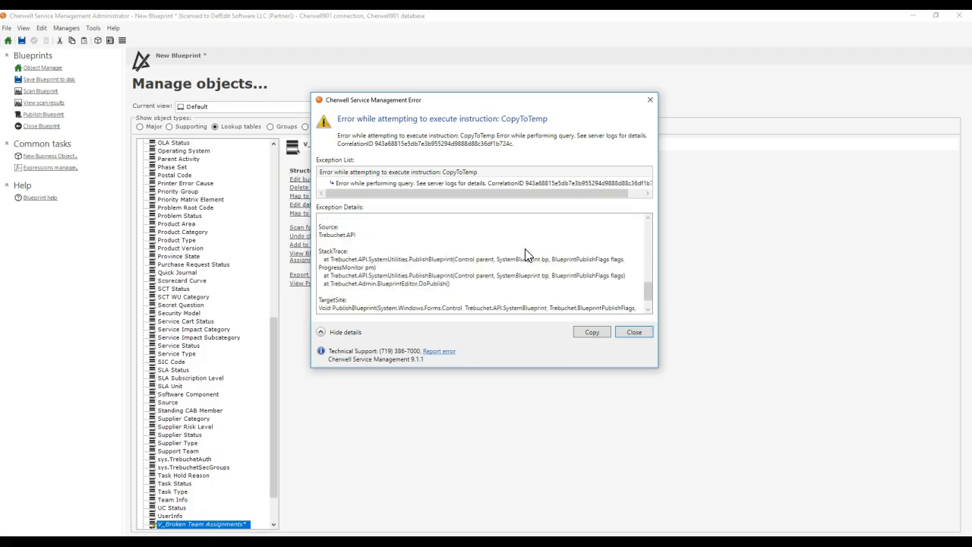
pyautogui.scroll(5, 558, 302)
pyautogui.click(633, 332)
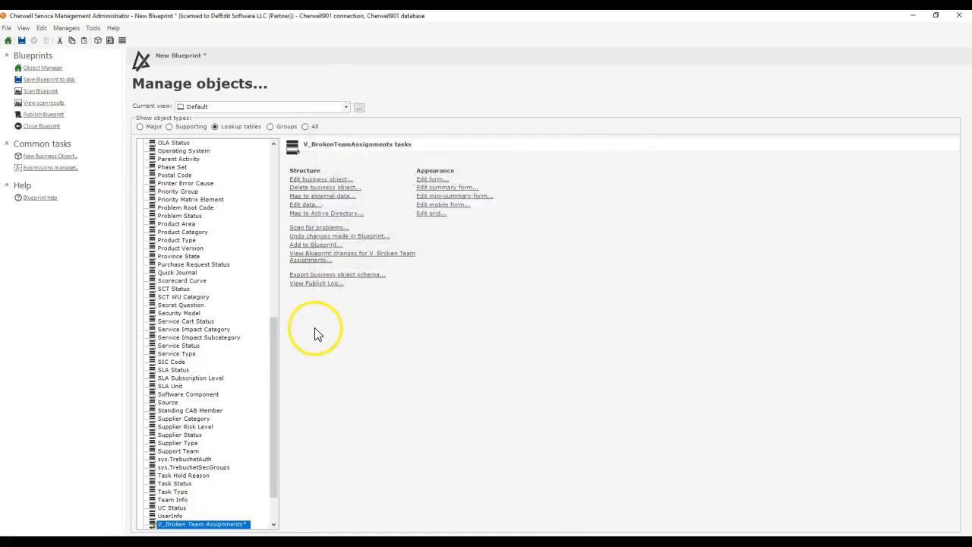
# Step: Set the custom storage name in V_Broken Team Assignments' database properties to V_Broken_Team_Assignments and save the business object changes
pyautogui.click(327, 180)
pyautogui.click(357, 74)
pyautogui.click(464, 285)
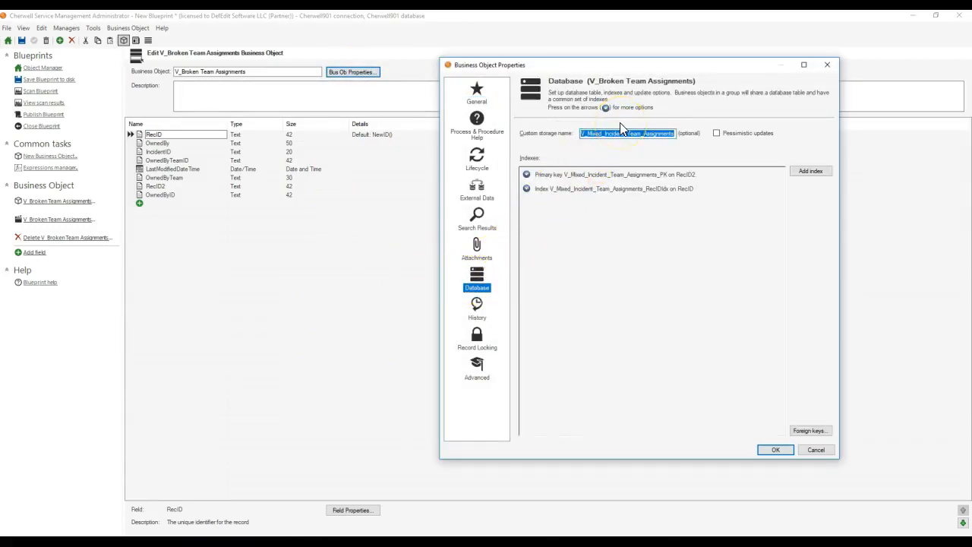
pyautogui.click(490, 103)
pyautogui.moveTo(634, 126); pyautogui.dragTo(578, 128)
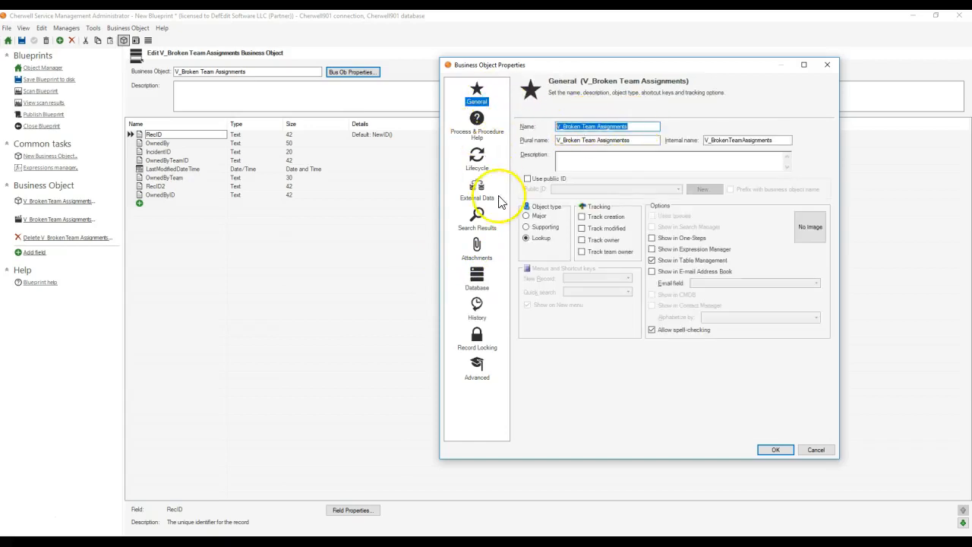
pyautogui.click(482, 279)
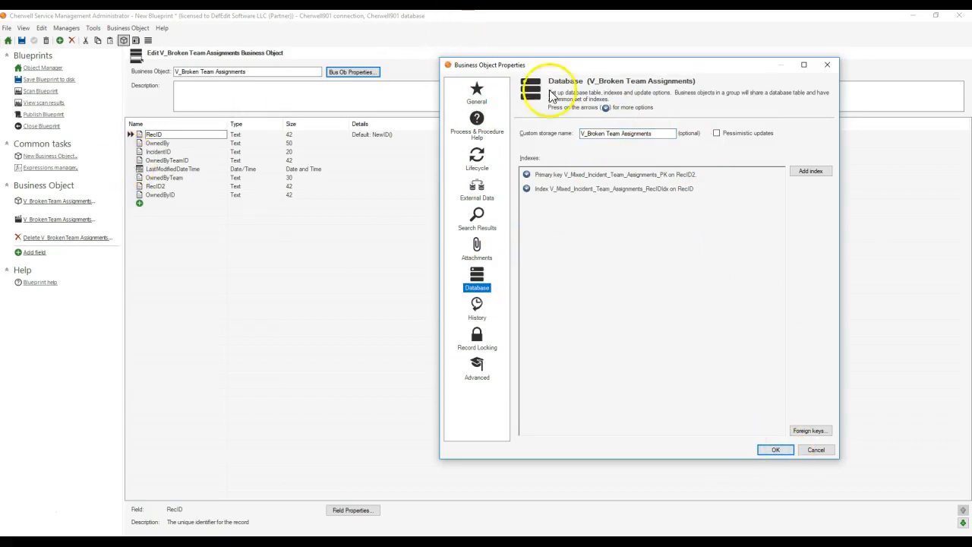
pyautogui.moveTo(708, 140)
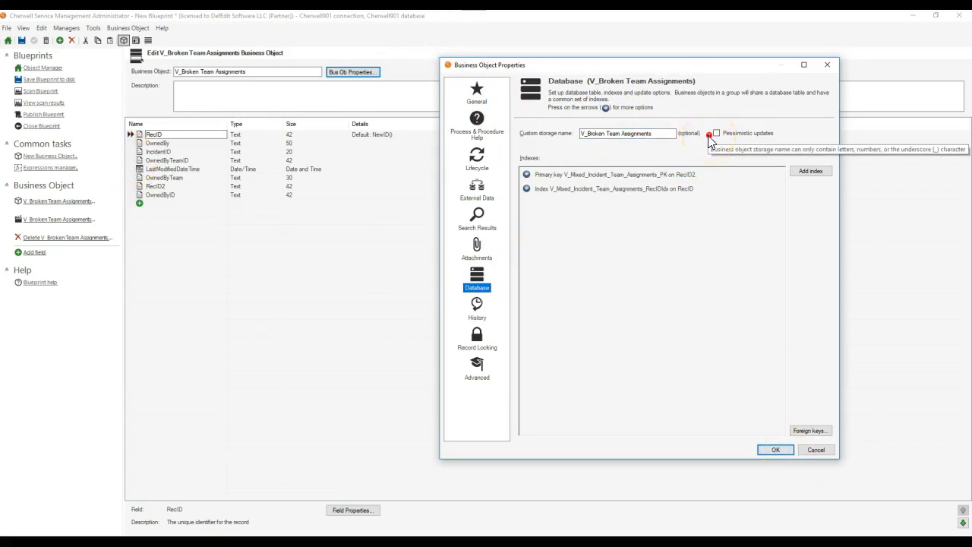
pyautogui.click(624, 136)
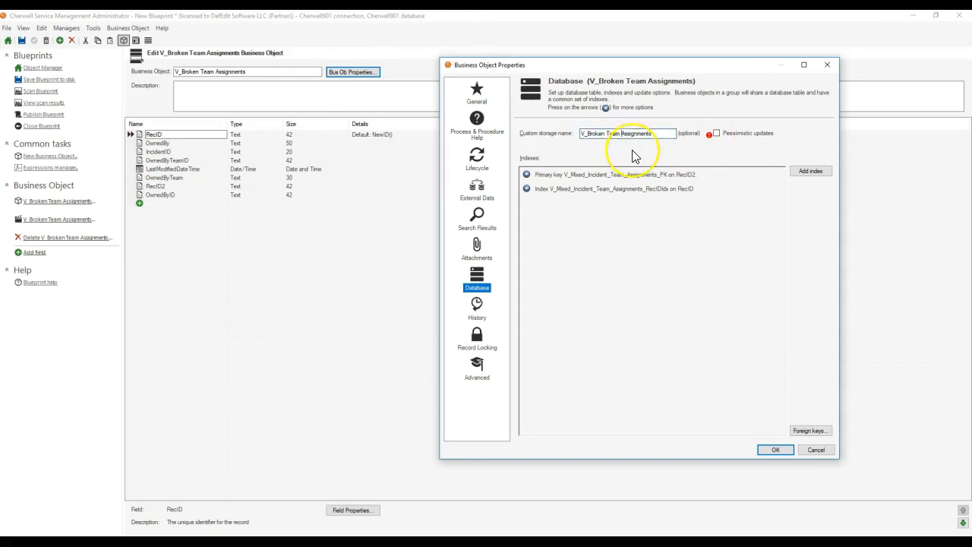
pyautogui.click(621, 152)
pyautogui.click(775, 449)
pyautogui.click(33, 40)
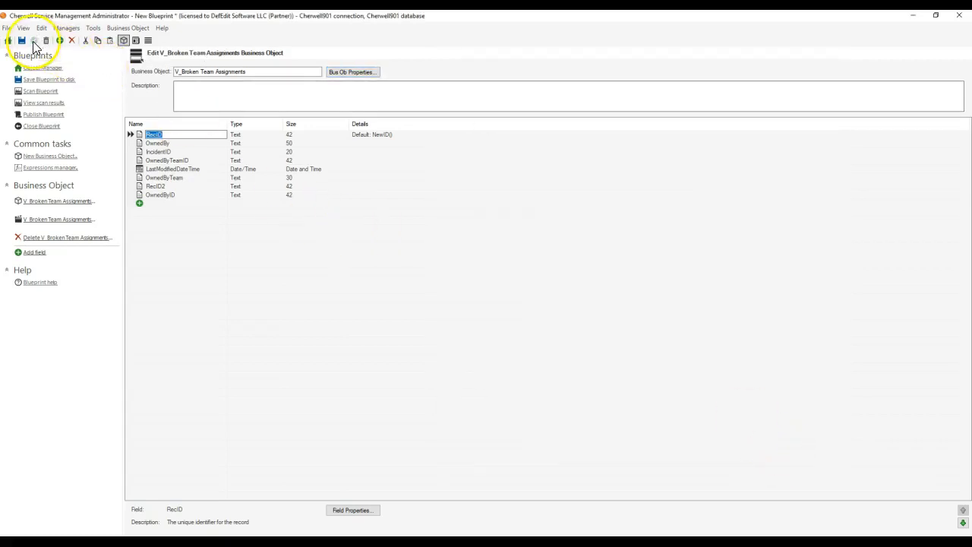
# Step: Publish the blueprint from the object manager with saving the blueprint and stopping on warnings turned off
pyautogui.click(34, 70)
pyautogui.click(43, 114)
pyautogui.click(434, 218)
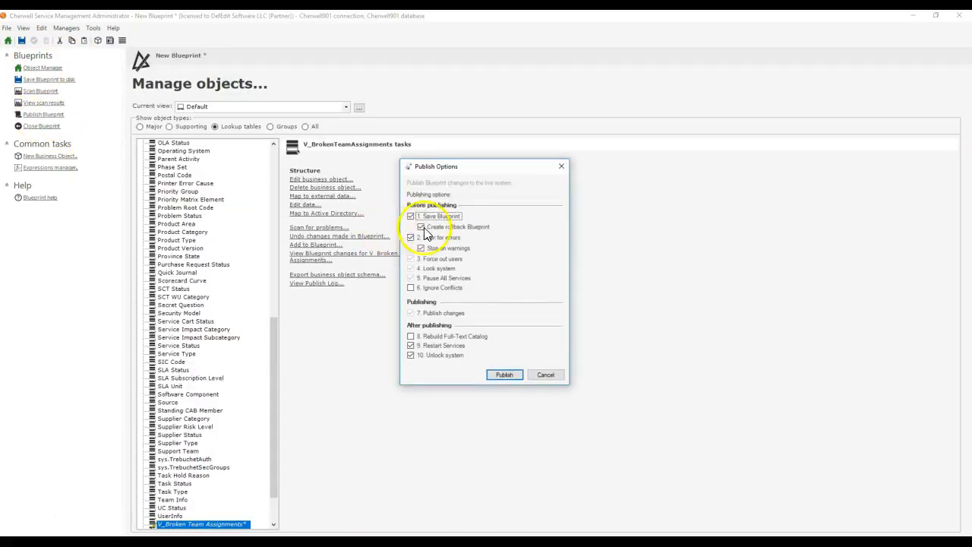
pyautogui.click(441, 249)
pyautogui.click(506, 375)
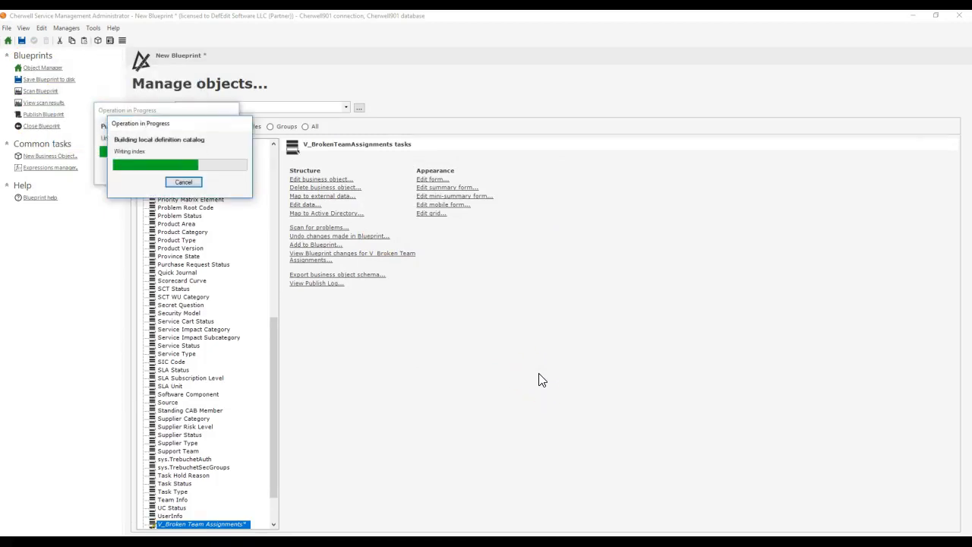
pyautogui.click(591, 286)
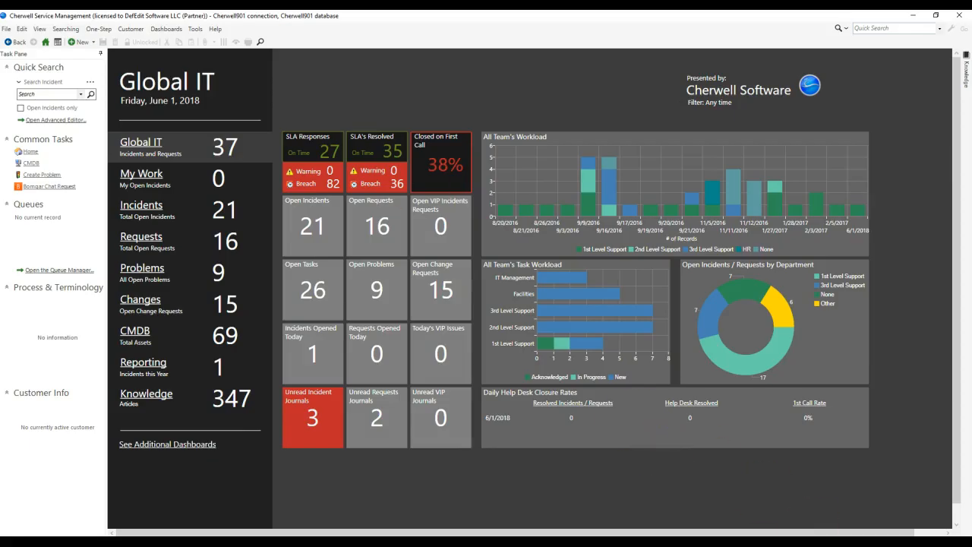
# Step: Switch to the Cherwell Service Management client and reload its definitions
pyautogui.click(219, 32)
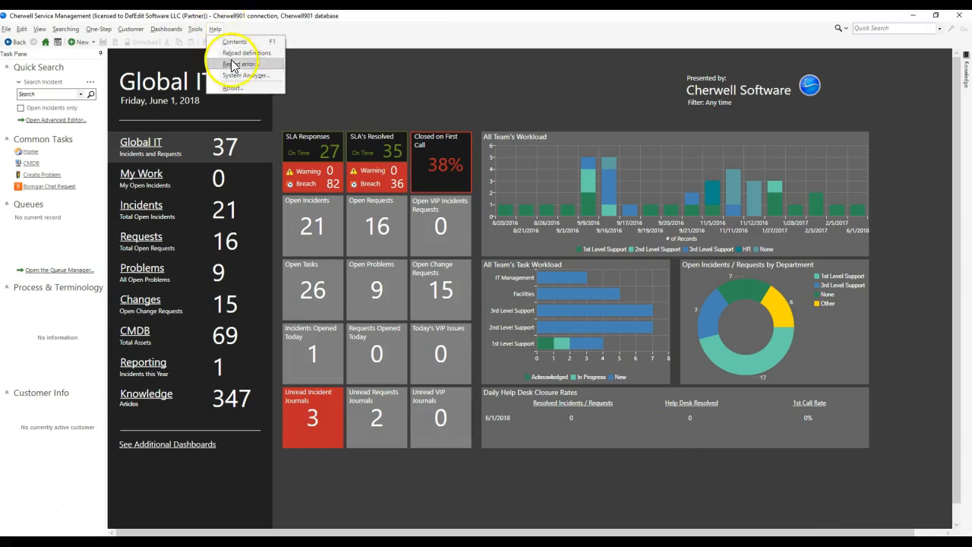
pyautogui.click(232, 51)
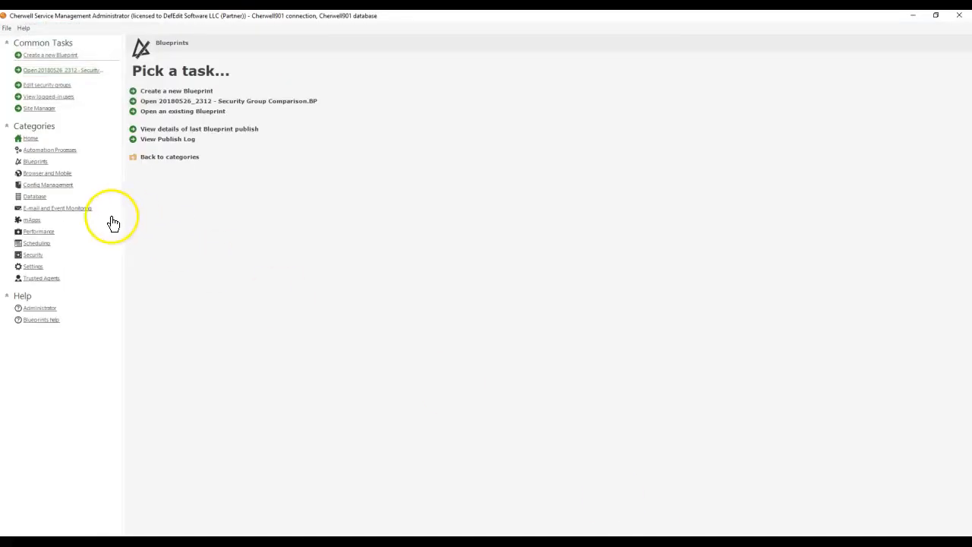
# Step: In Cherwell Administrator, import all external records into V_Broken Team Assignments, deleting its existing data before the import
pyautogui.click(44, 197)
pyautogui.click(163, 141)
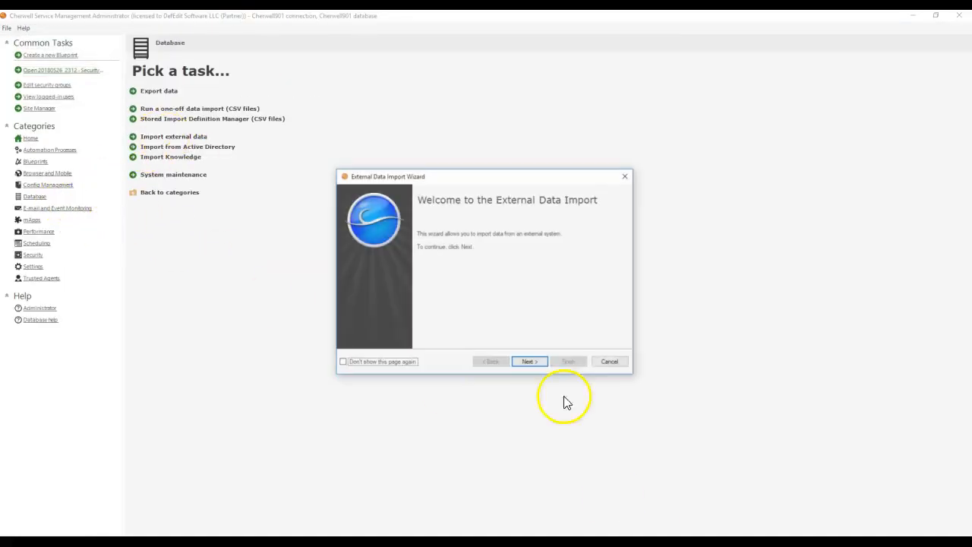
pyautogui.click(530, 362)
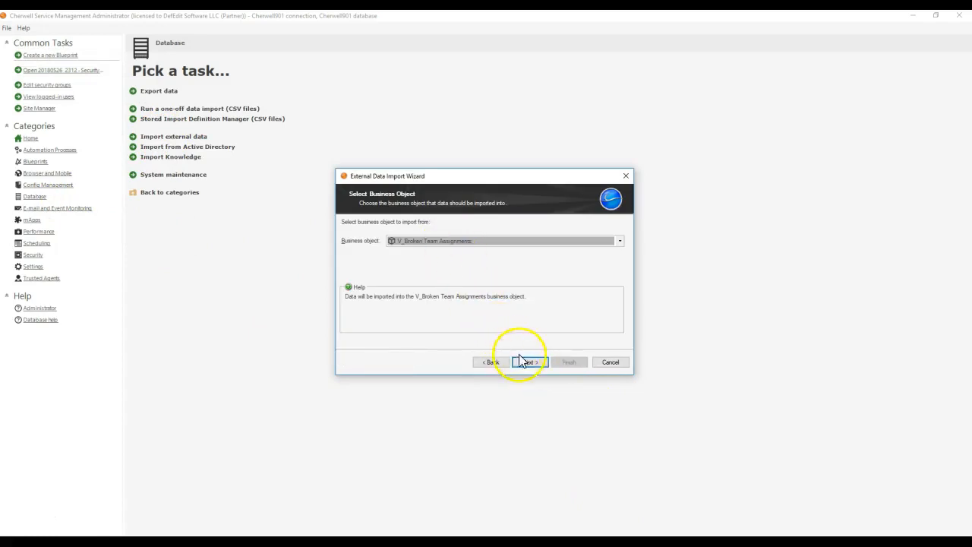
pyautogui.click(527, 362)
pyautogui.click(394, 234)
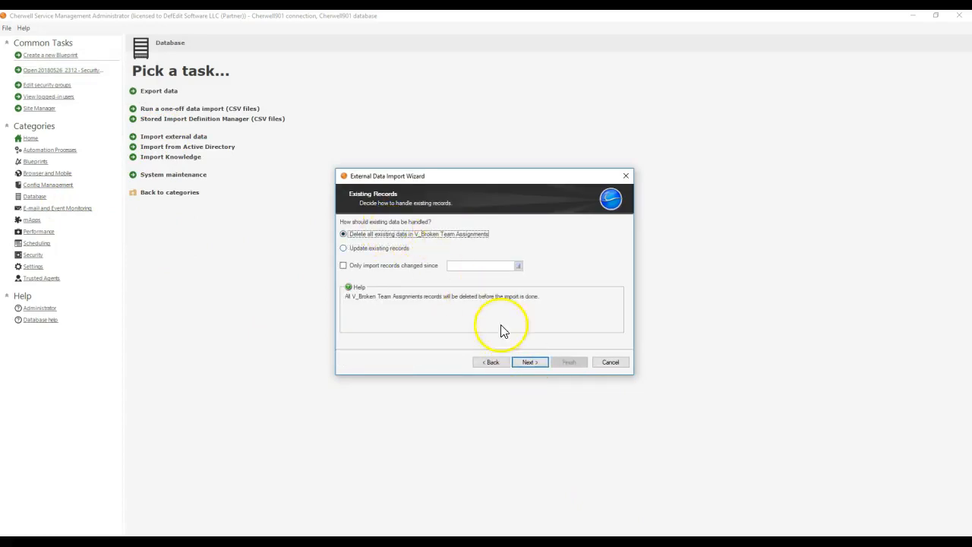
pyautogui.click(542, 362)
pyautogui.click(568, 363)
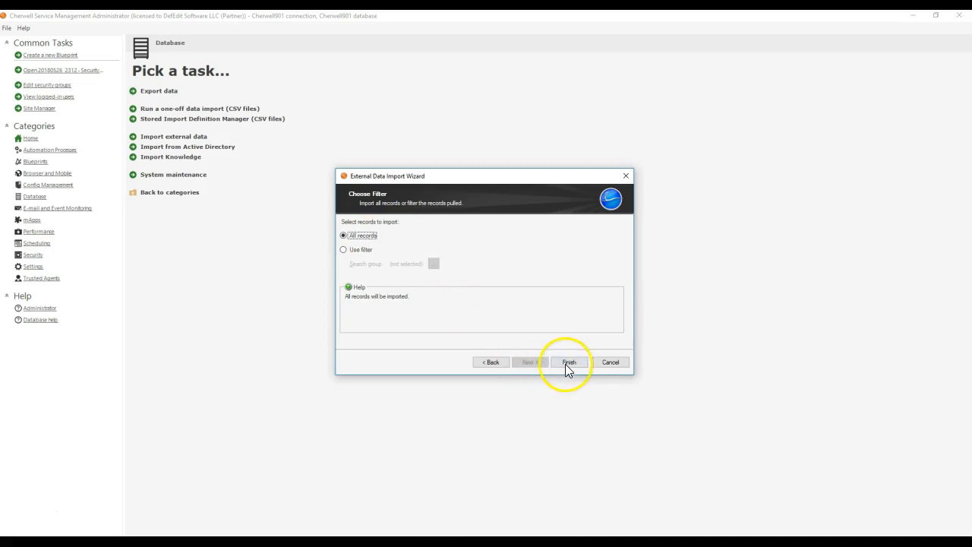
pyautogui.click(543, 274)
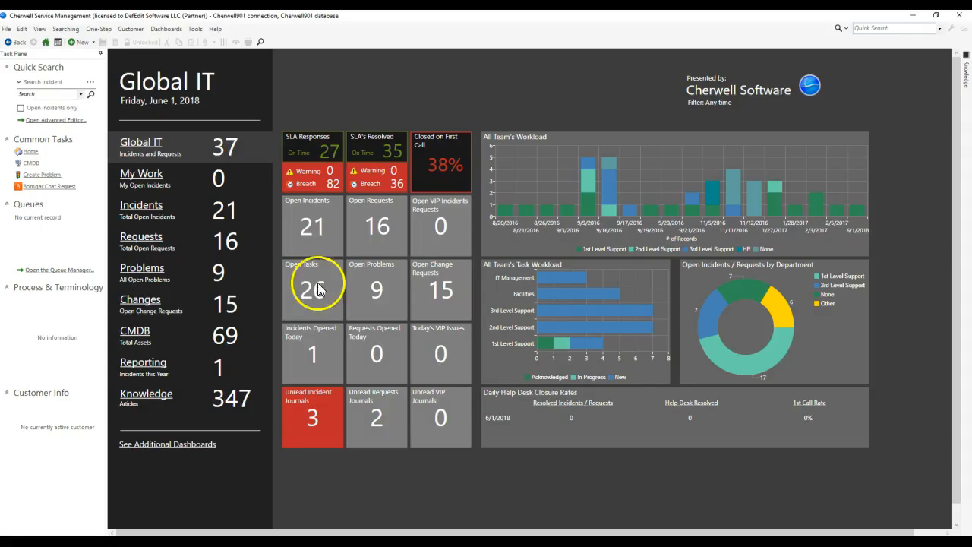
pyautogui.click(196, 30)
pyautogui.click(212, 146)
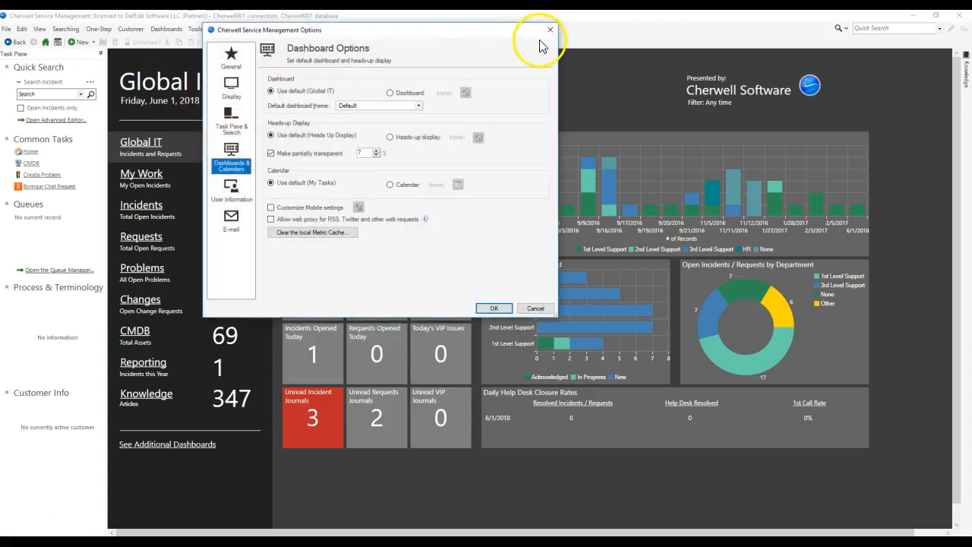
pyautogui.click(549, 29)
# Step: Open Table Management in the Cherwell Service Management client and view the V_Broken Team Assignments records
pyautogui.click(200, 32)
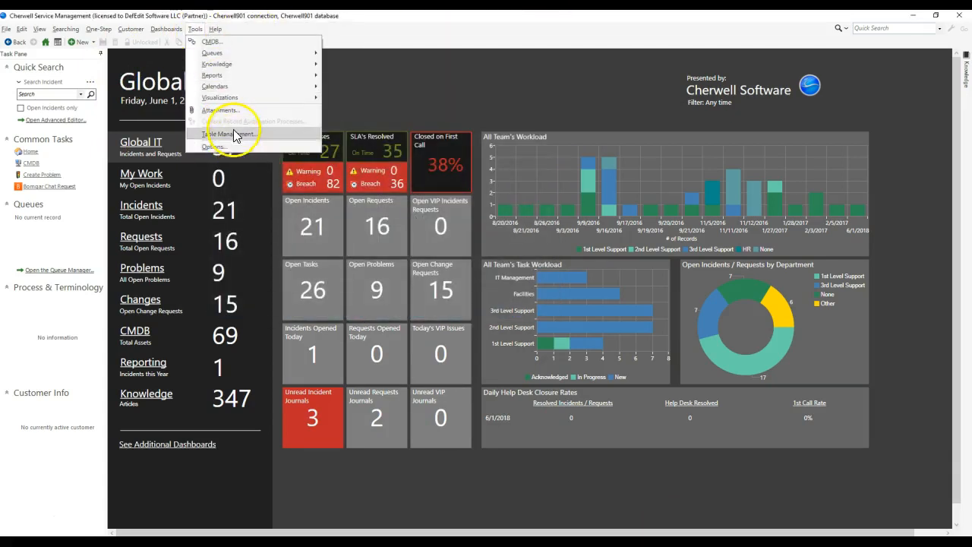
pyautogui.click(233, 130)
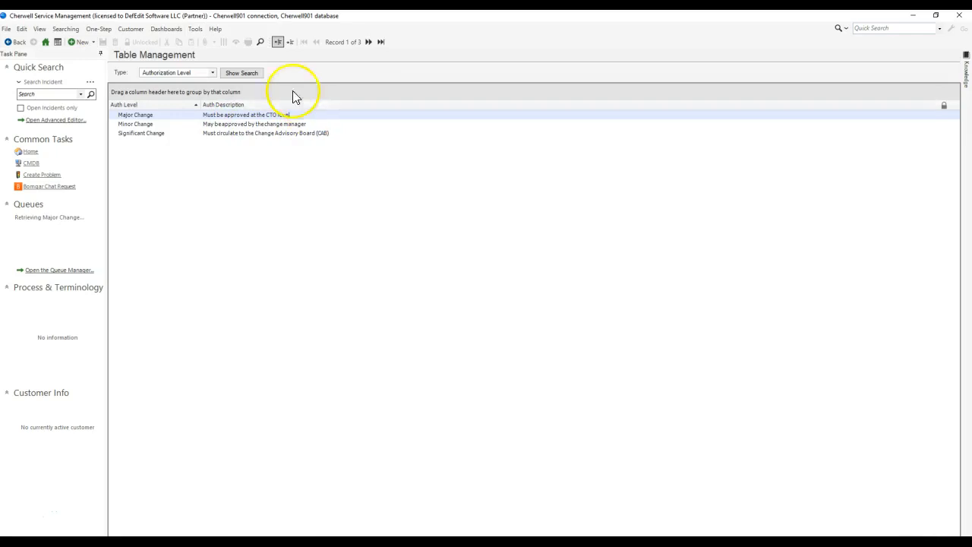
pyautogui.click(178, 72)
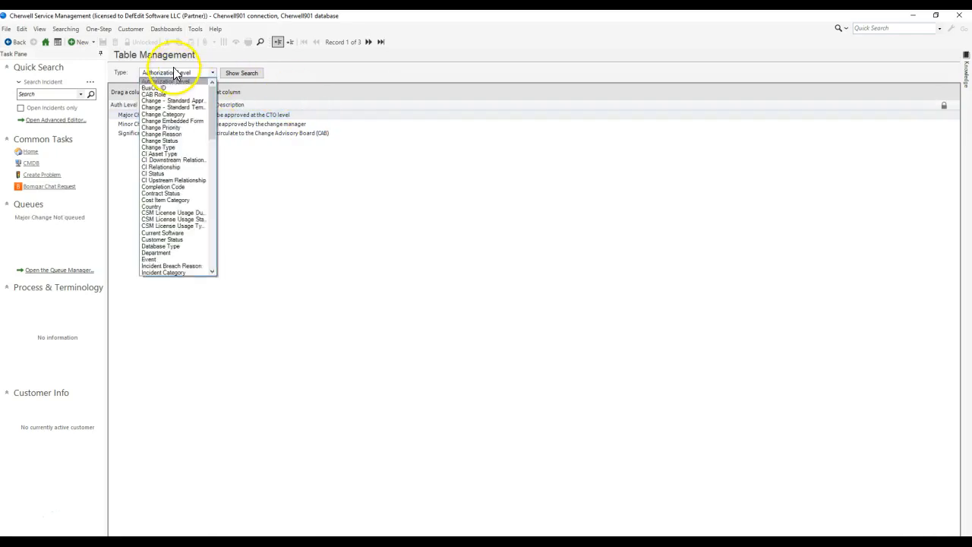
pyautogui.click(201, 108)
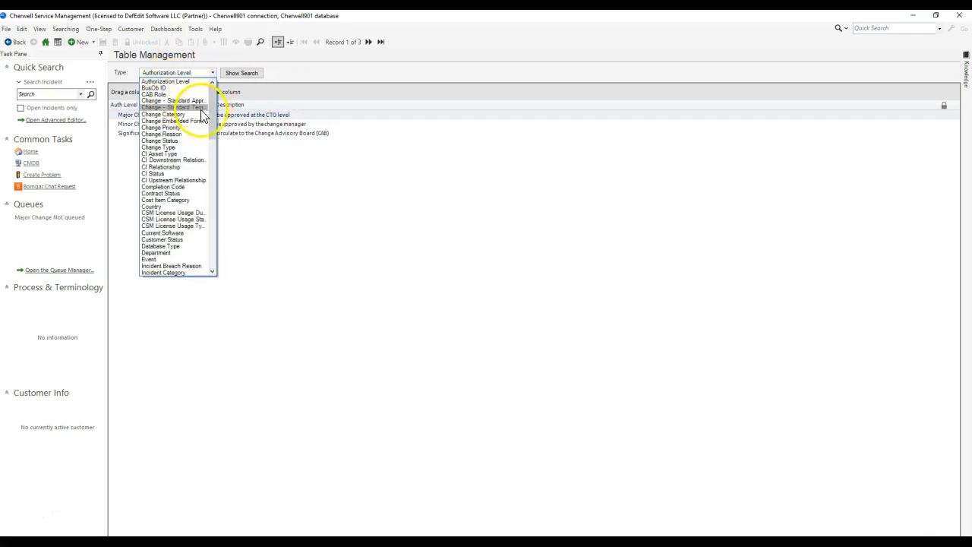
pyautogui.moveTo(213, 119); pyautogui.dragTo(210, 256)
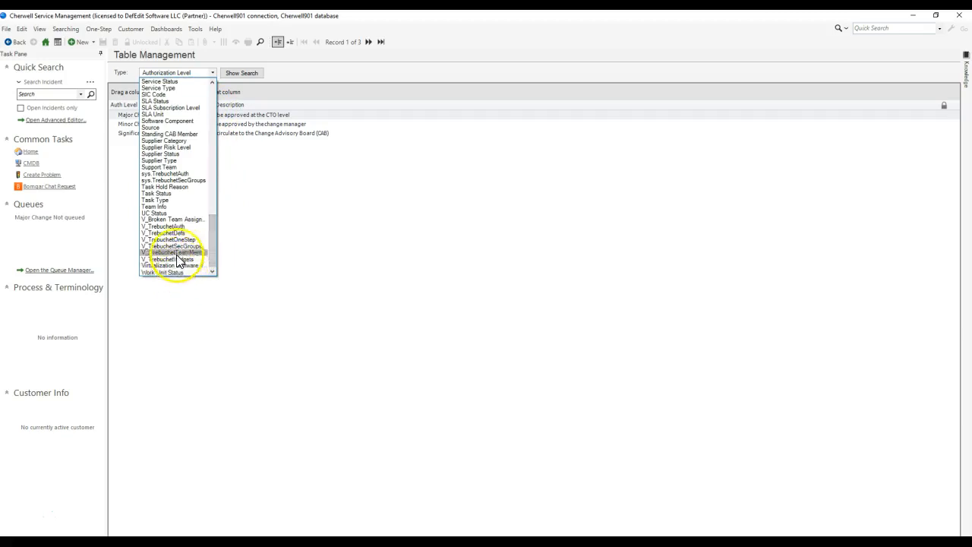
pyautogui.click(160, 220)
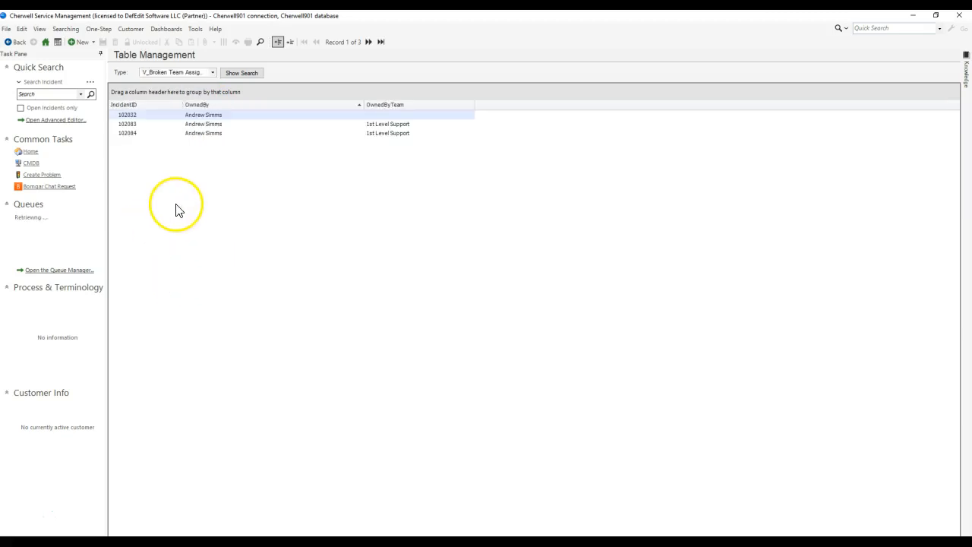
pyautogui.doubleClick(182, 118)
pyautogui.click(221, 39)
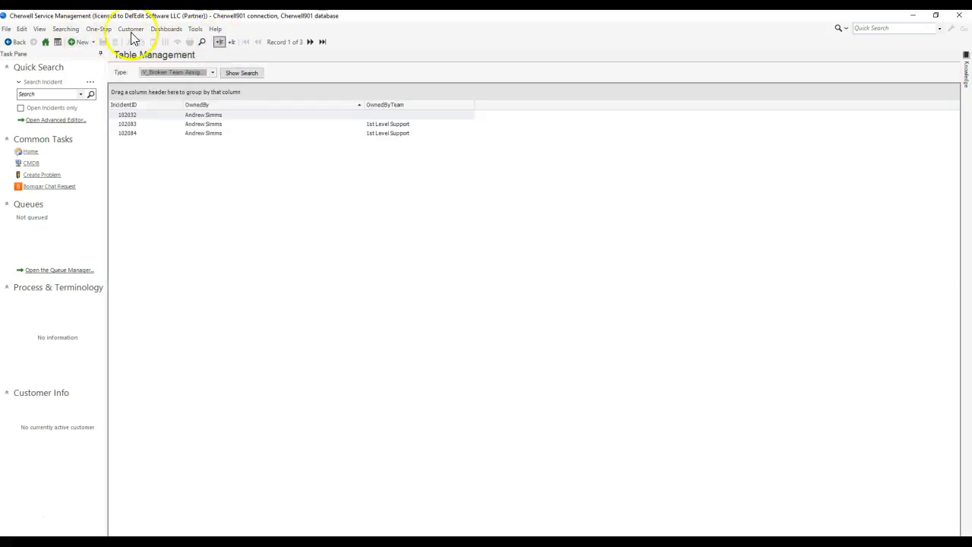
# Step: Start a quick Incident search and replace its default comparison clause with a related clause on the Broken Team Assignments relationship
pyautogui.click(65, 29)
pyautogui.click(76, 54)
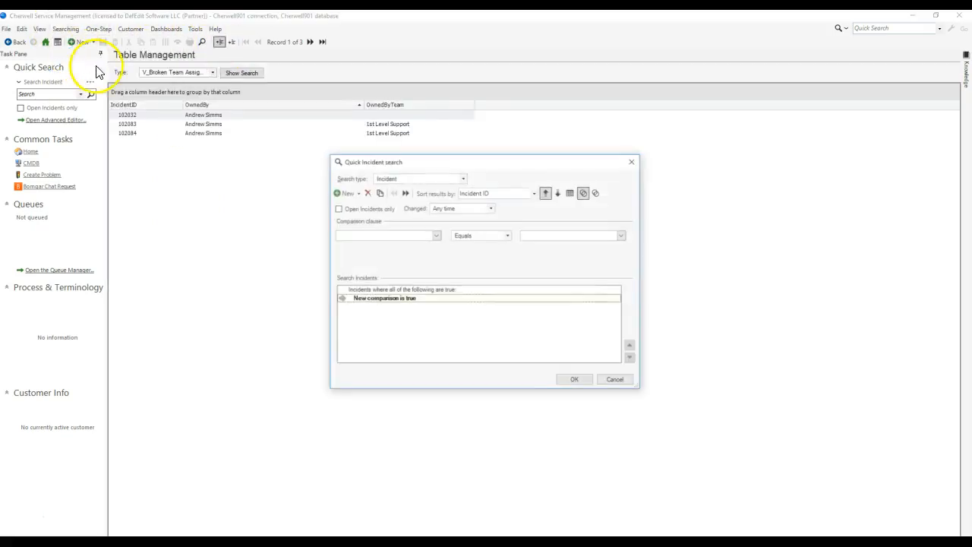
pyautogui.click(367, 192)
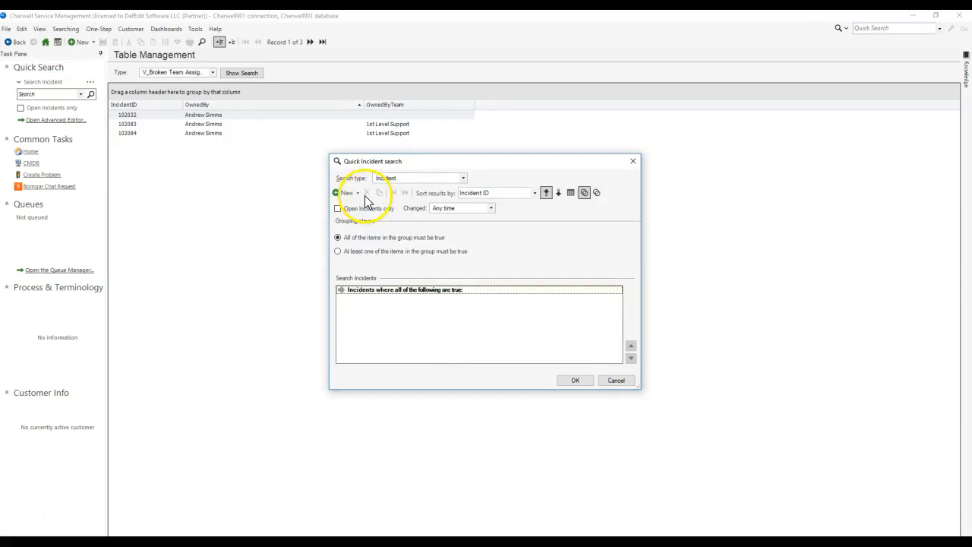
pyautogui.click(357, 193)
pyautogui.click(371, 239)
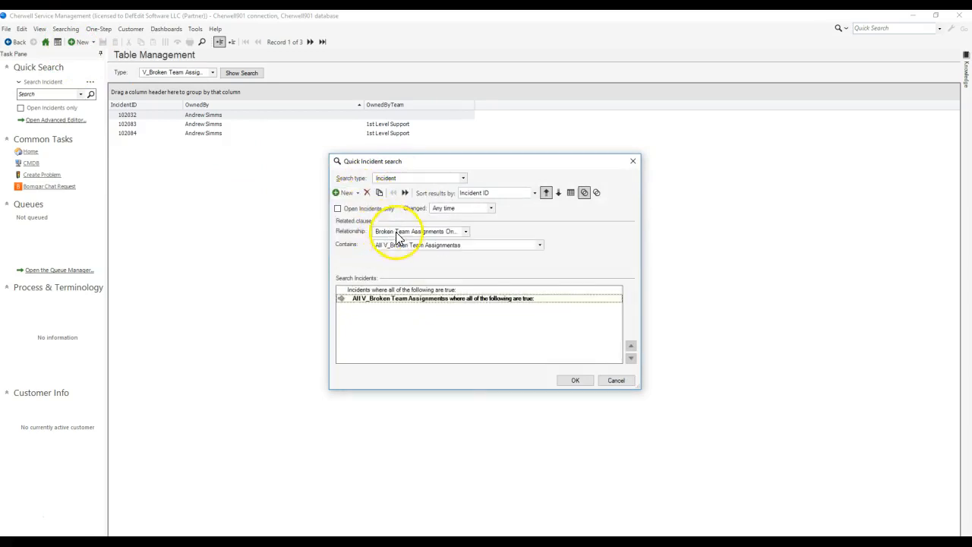
pyautogui.click(398, 235)
pyautogui.click(404, 238)
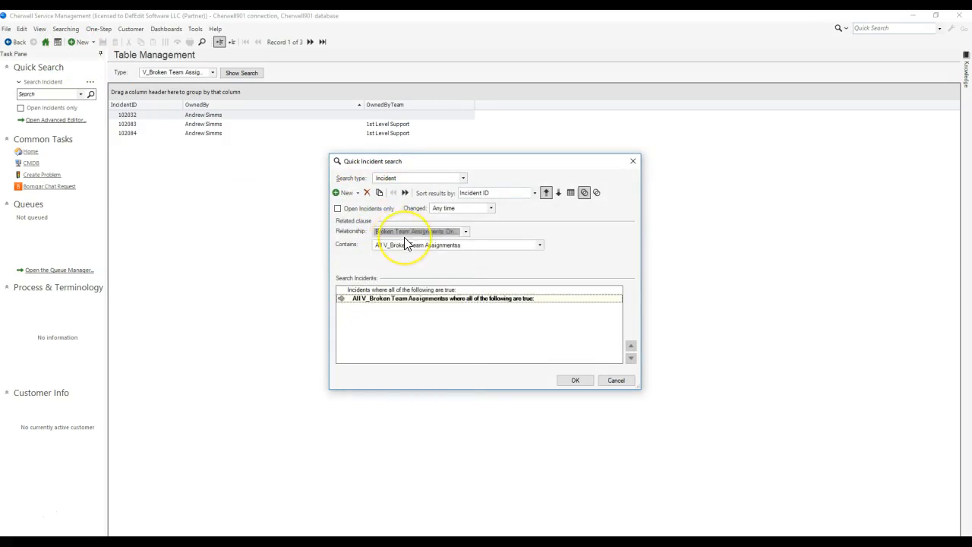
# Step: Set the related clause to contain at least one V_Broken Team Assignments record and run the search
pyautogui.click(400, 299)
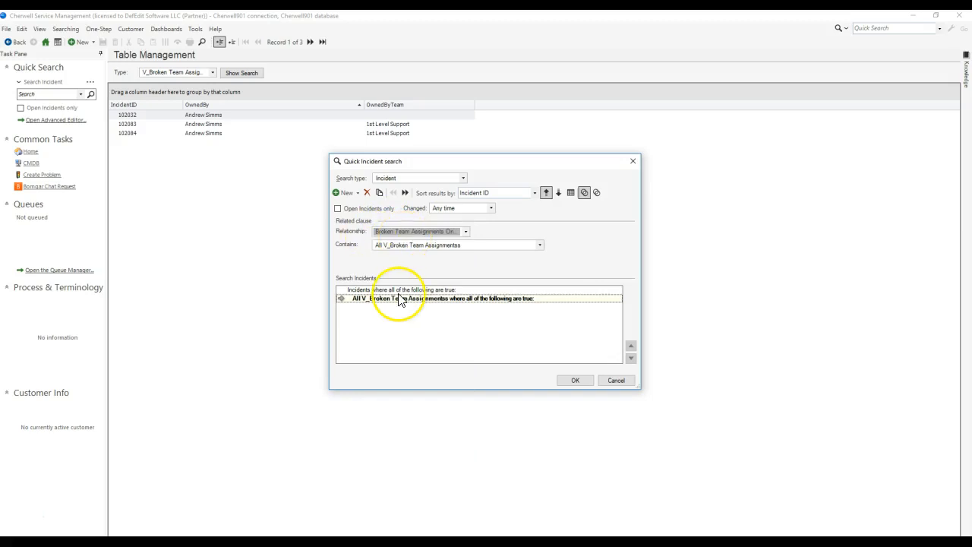
pyautogui.click(401, 245)
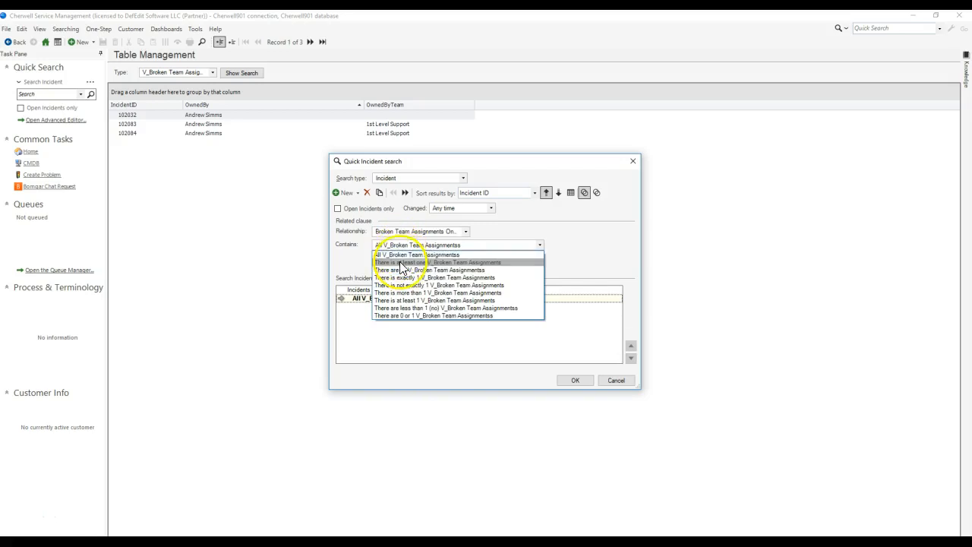
pyautogui.click(400, 262)
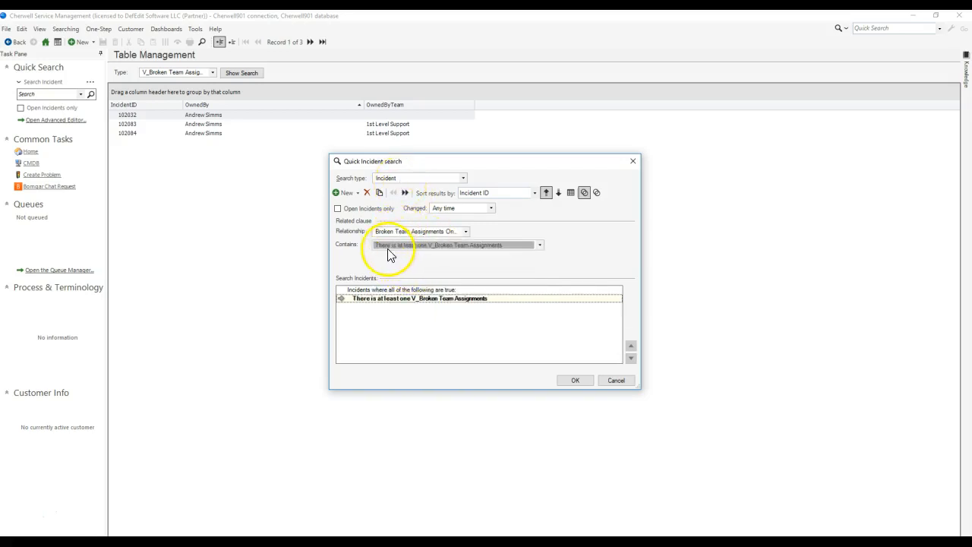
pyautogui.click(577, 382)
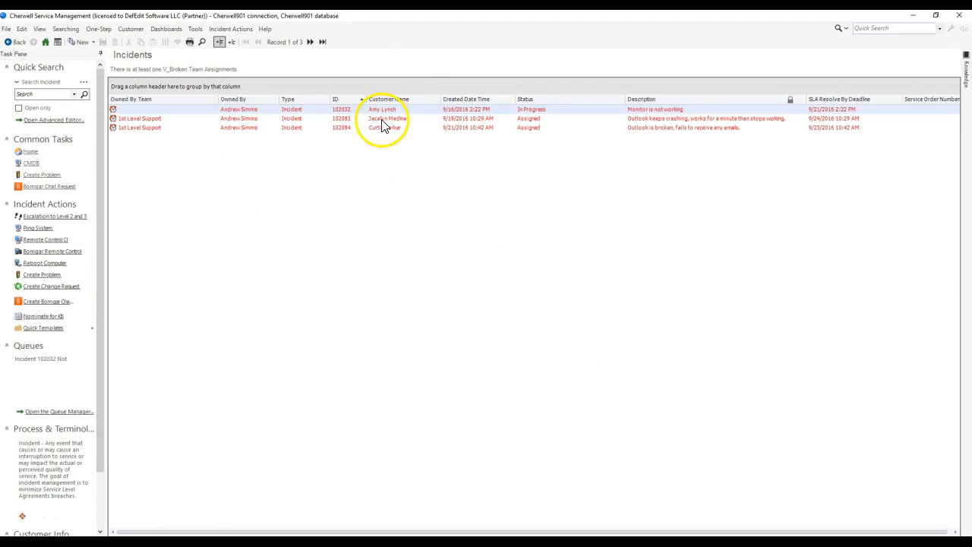
# Step: Open the first incident in the search results and examine its ownership details
pyautogui.doubleClick(374, 110)
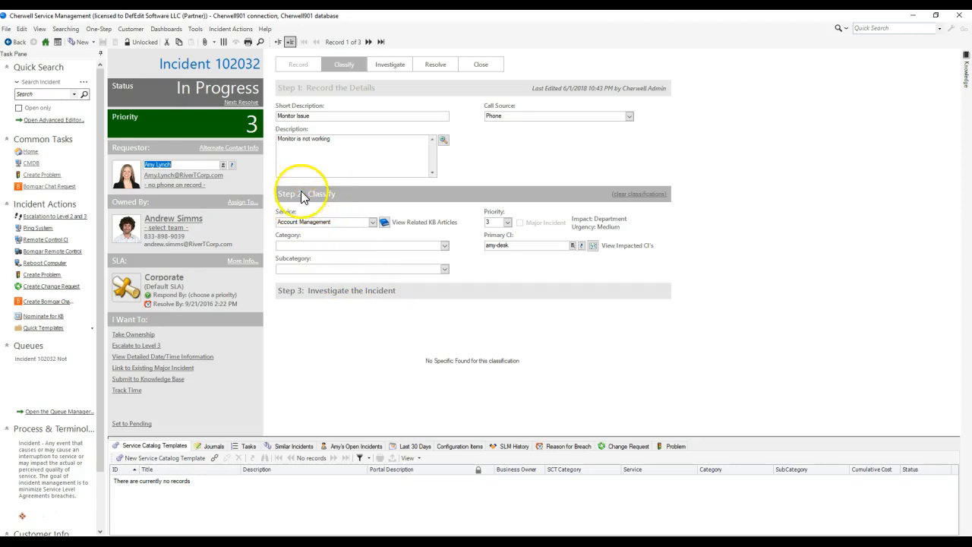
pyautogui.click(336, 114)
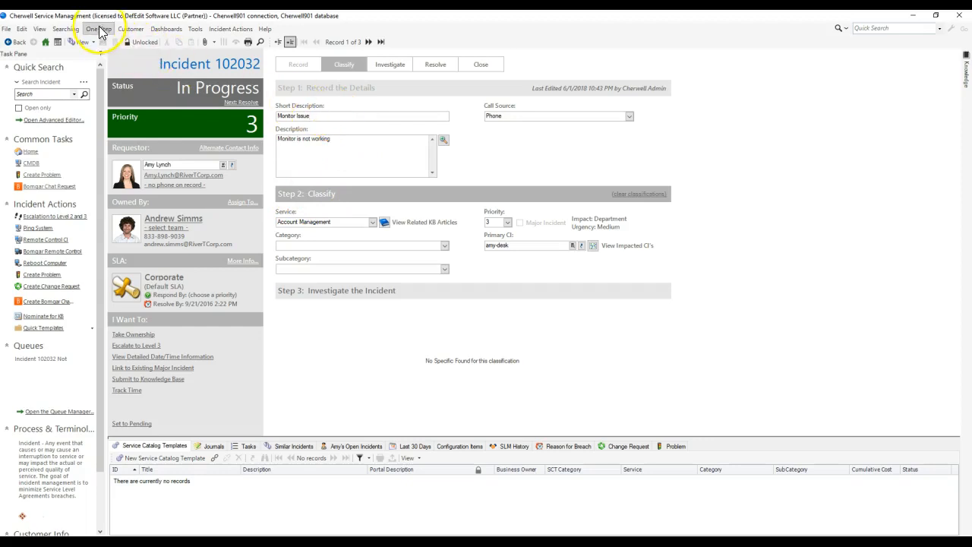
# Step: Build another quick Incident search with only a related clause requiring at least one V_Broken Team Assignments record
pyautogui.click(99, 30)
pyautogui.moveTo(73, 30)
pyautogui.click(74, 54)
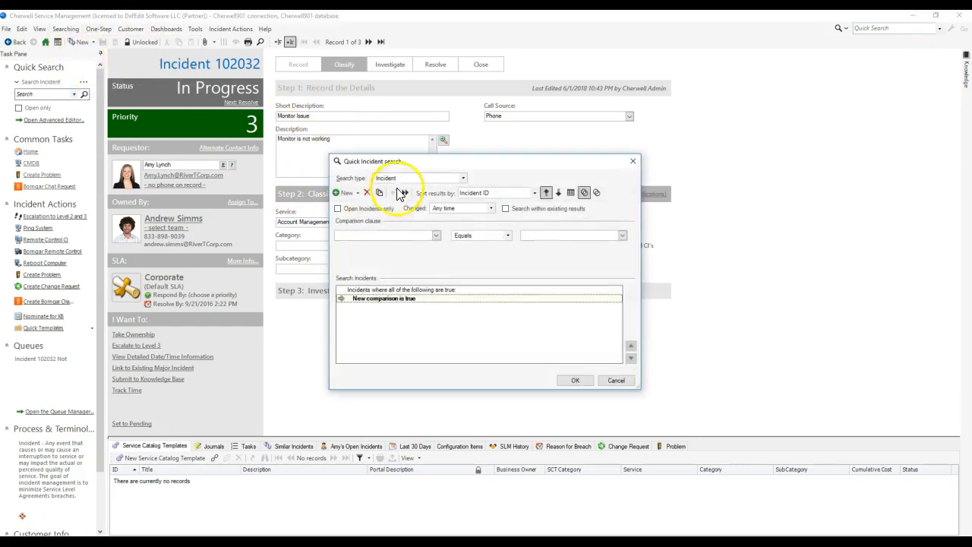
pyautogui.click(366, 192)
pyautogui.click(360, 193)
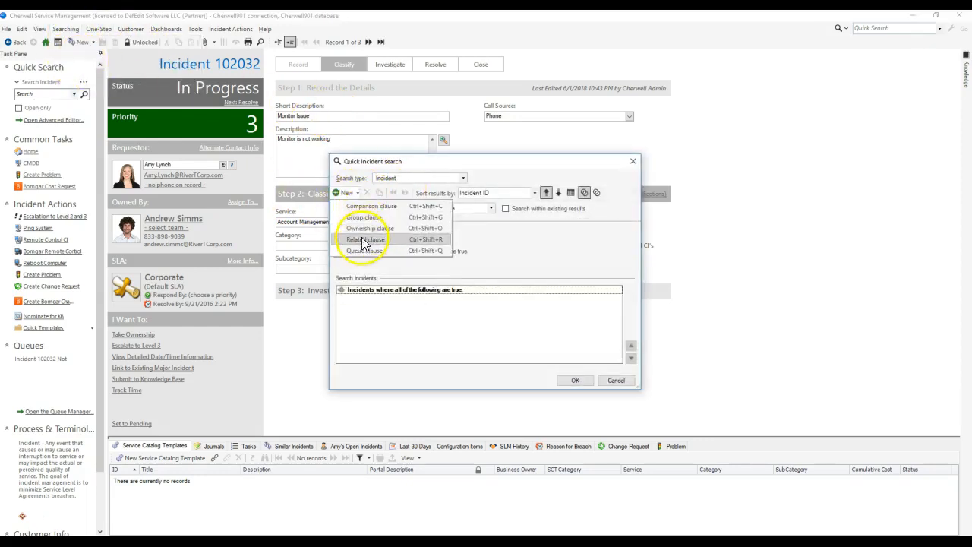
pyautogui.click(363, 236)
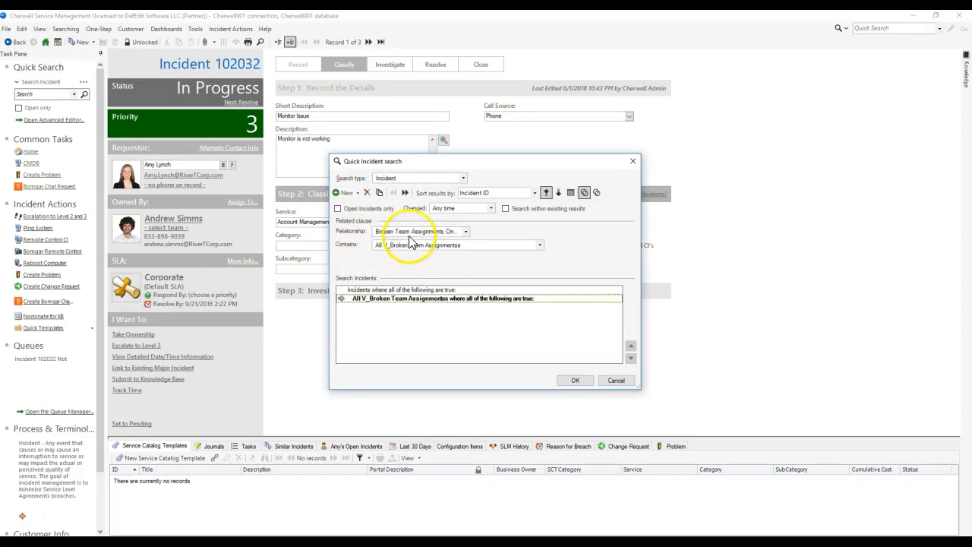
pyautogui.click(408, 244)
pyautogui.click(413, 263)
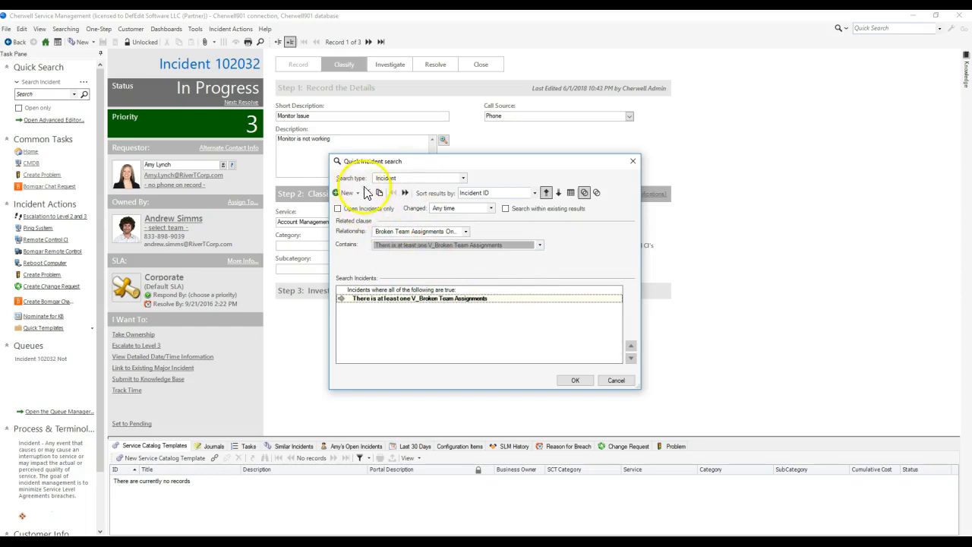
# Step: Try adding a nested comparison clause beneath the V_Broken Team Assignments related clause
pyautogui.click(347, 192)
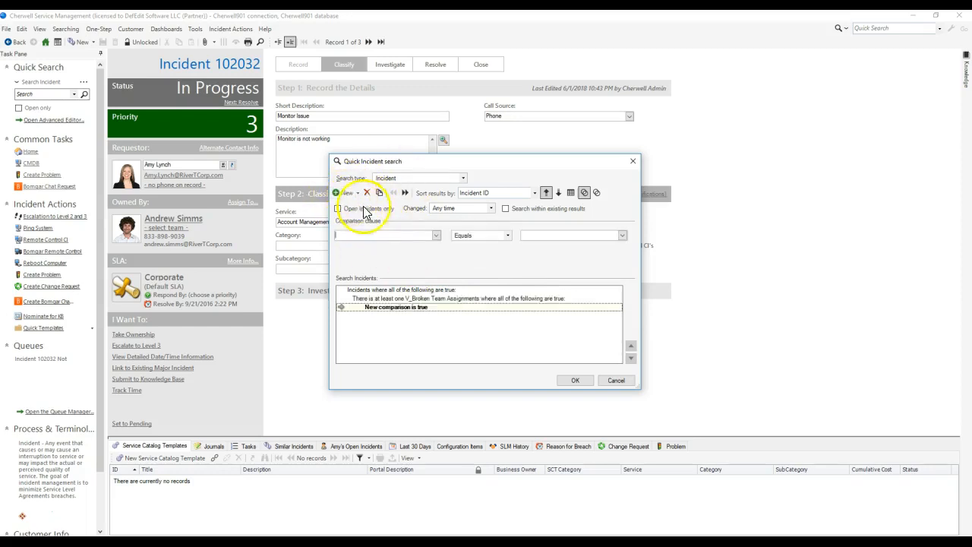
pyautogui.click(436, 235)
pyautogui.click(473, 236)
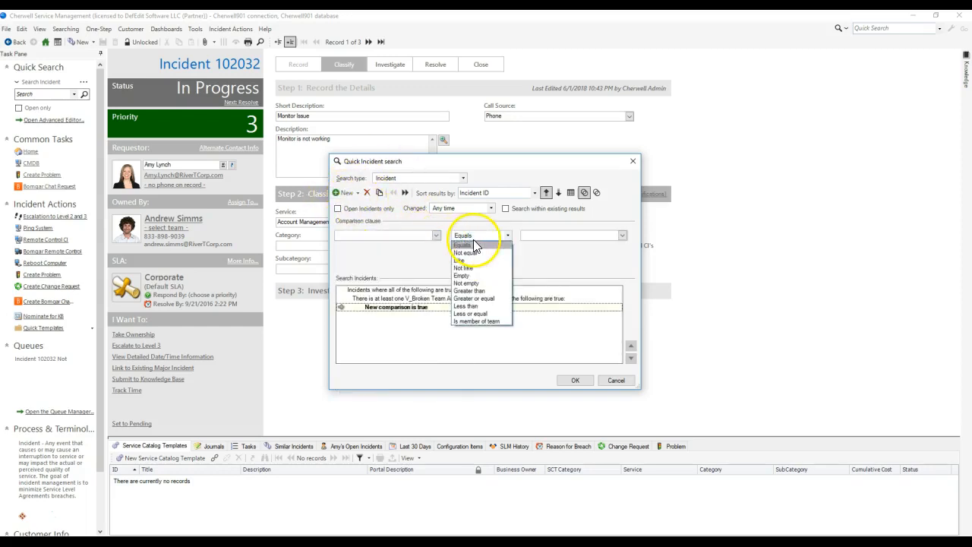
pyautogui.click(369, 192)
pyautogui.click(368, 192)
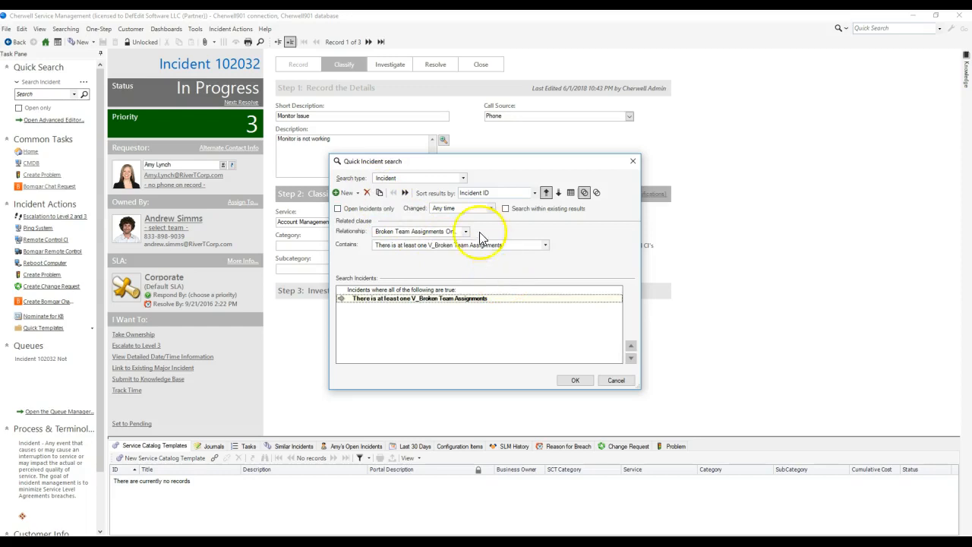
# Step: Review the grouping and related clauses and run the Incident search for broken team assignments
pyautogui.click(372, 290)
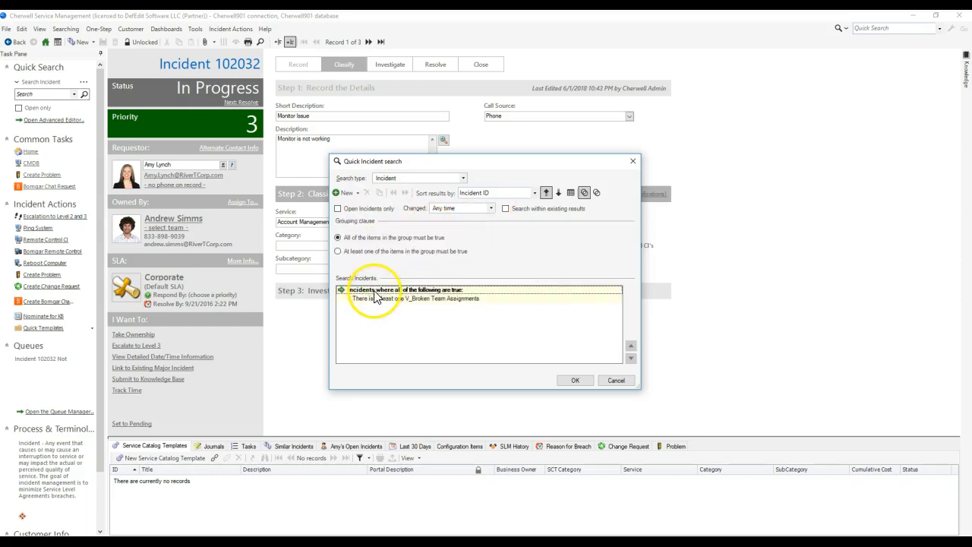
pyautogui.click(380, 299)
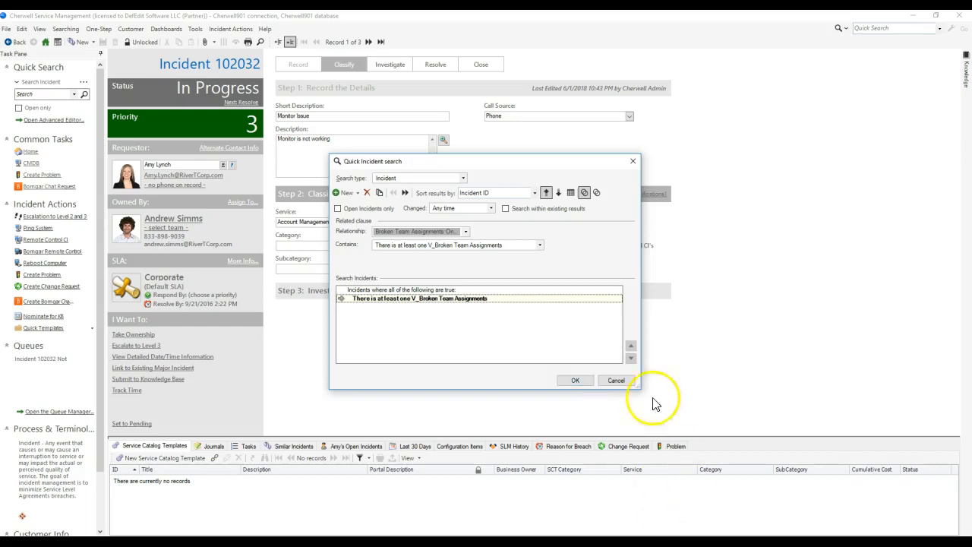
pyautogui.click(588, 380)
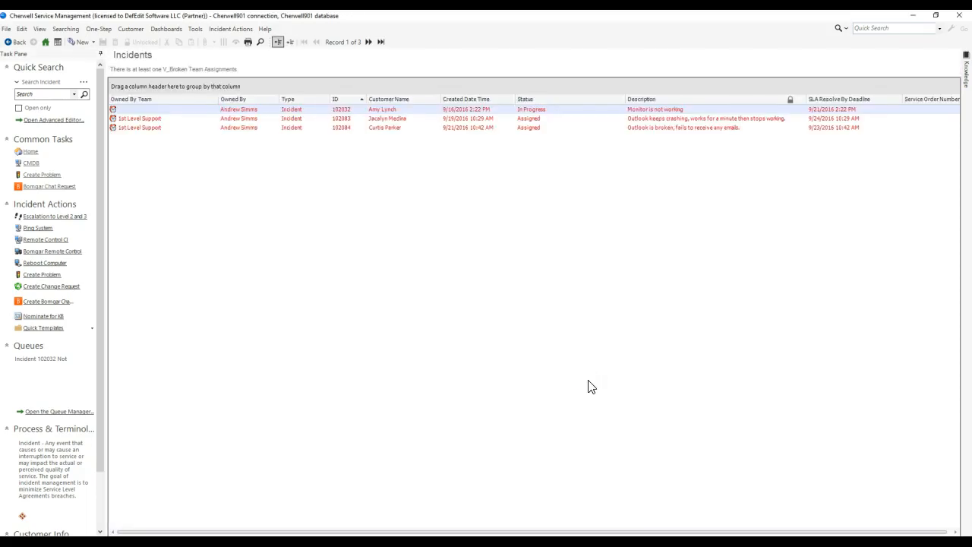